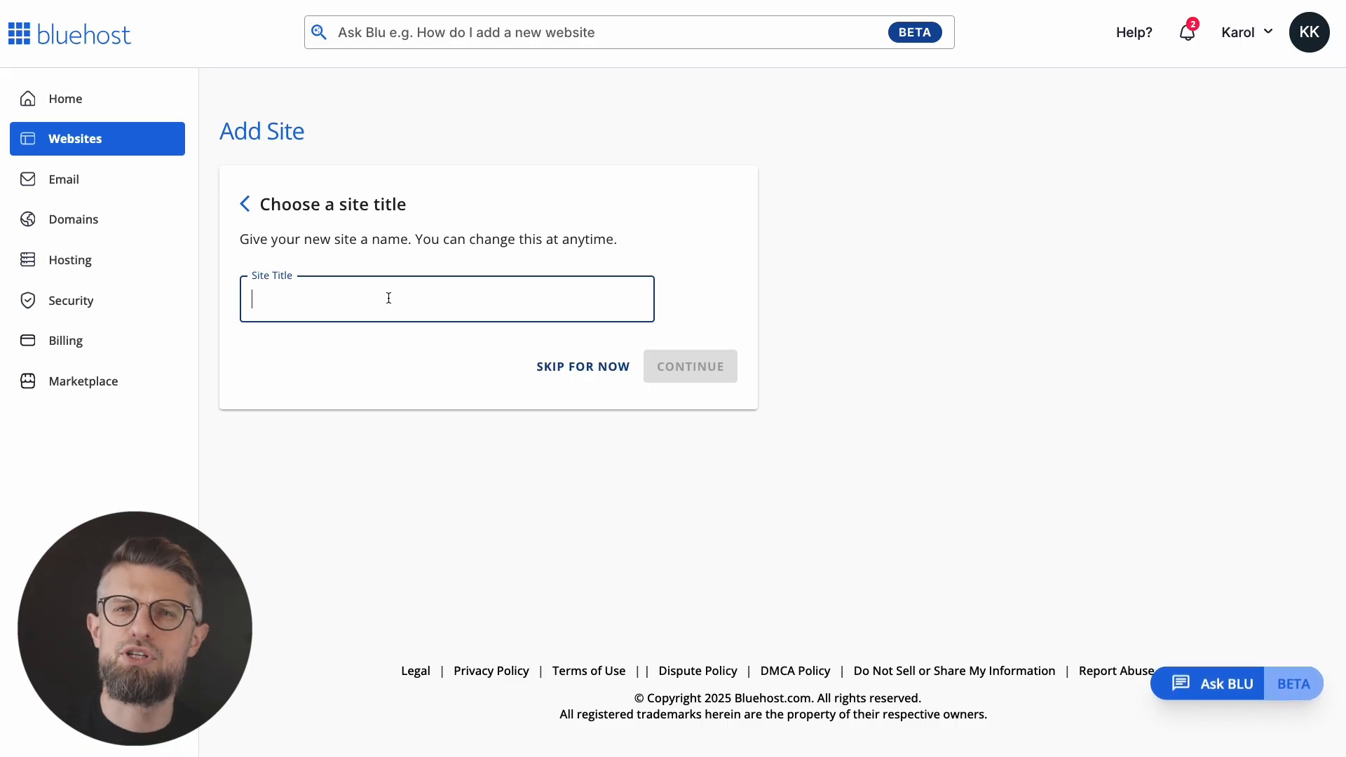
Step: Create the 'Karol's Woodworking' site on a temporary domain and open its WordPress admin
text(Karol's Woodworking)
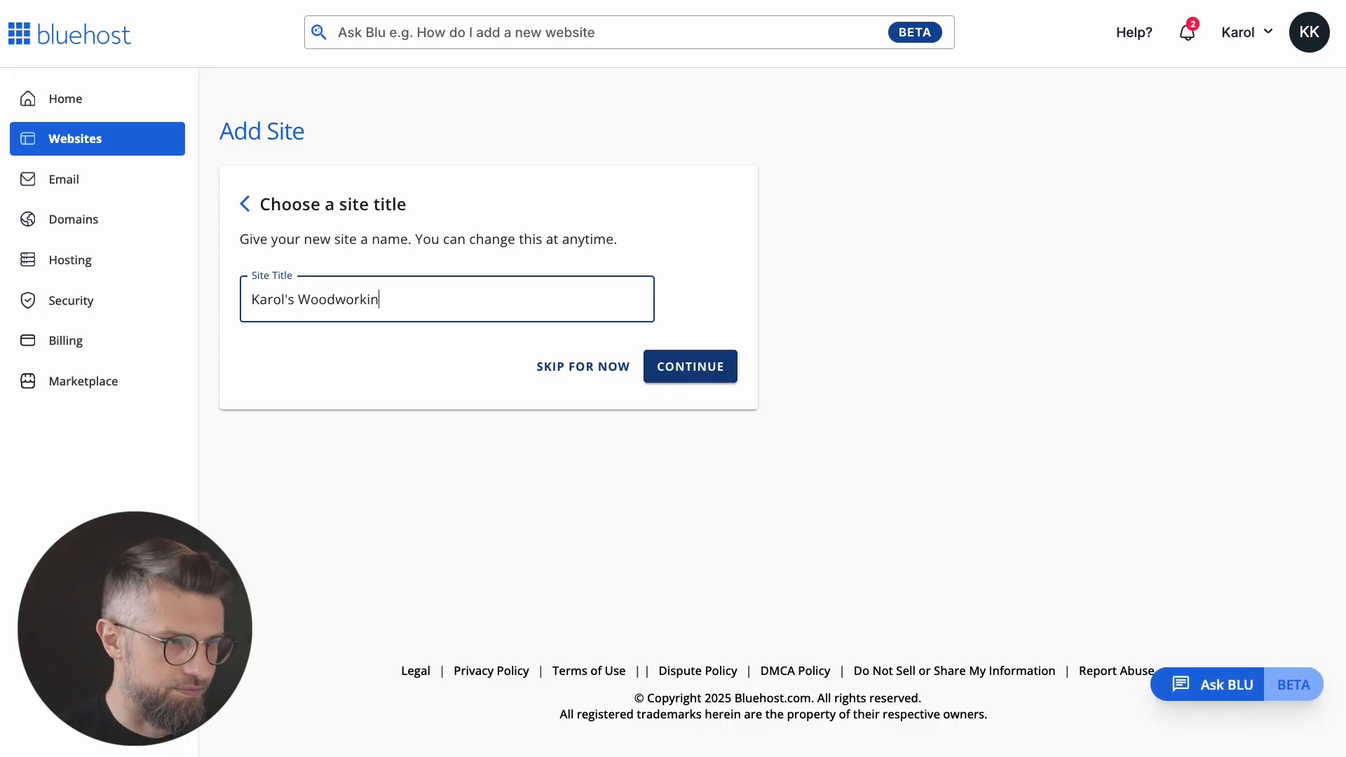
click(708, 369)
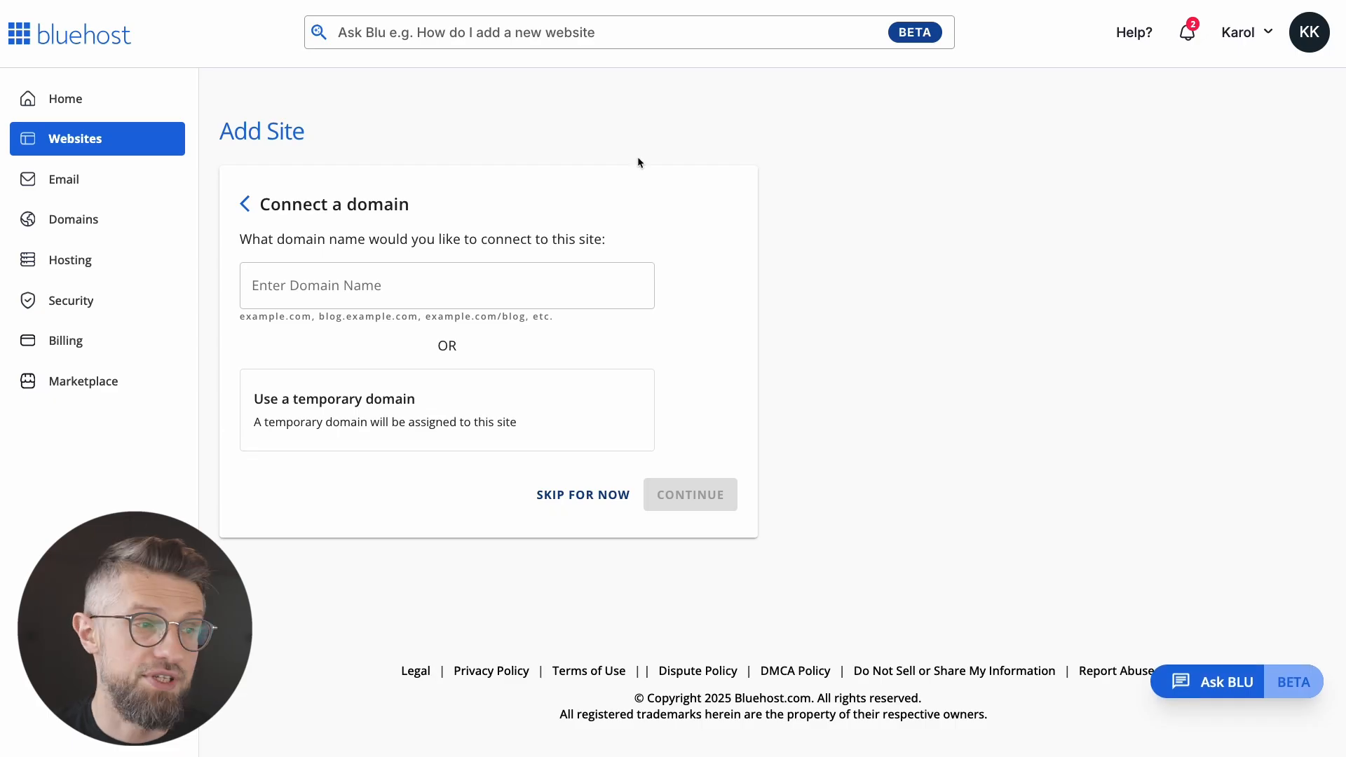
click(553, 282)
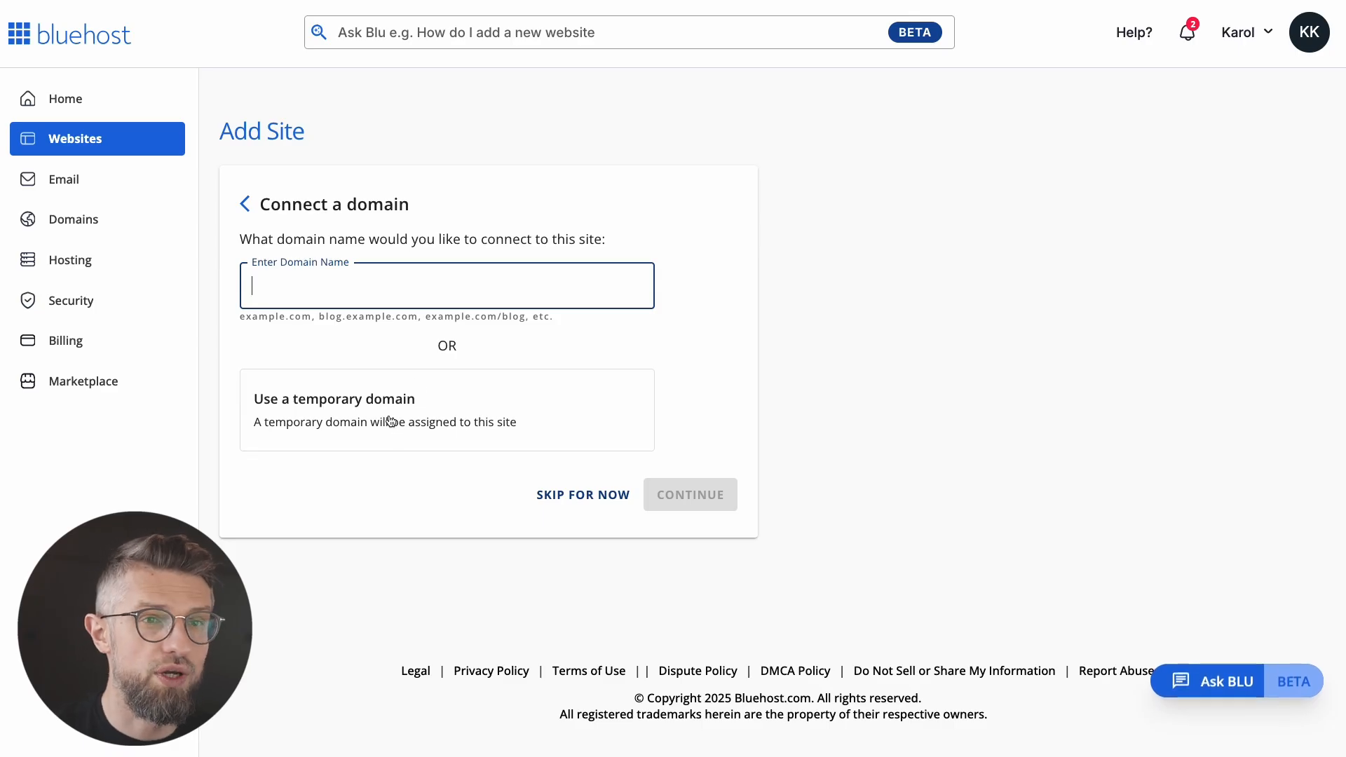
click(467, 408)
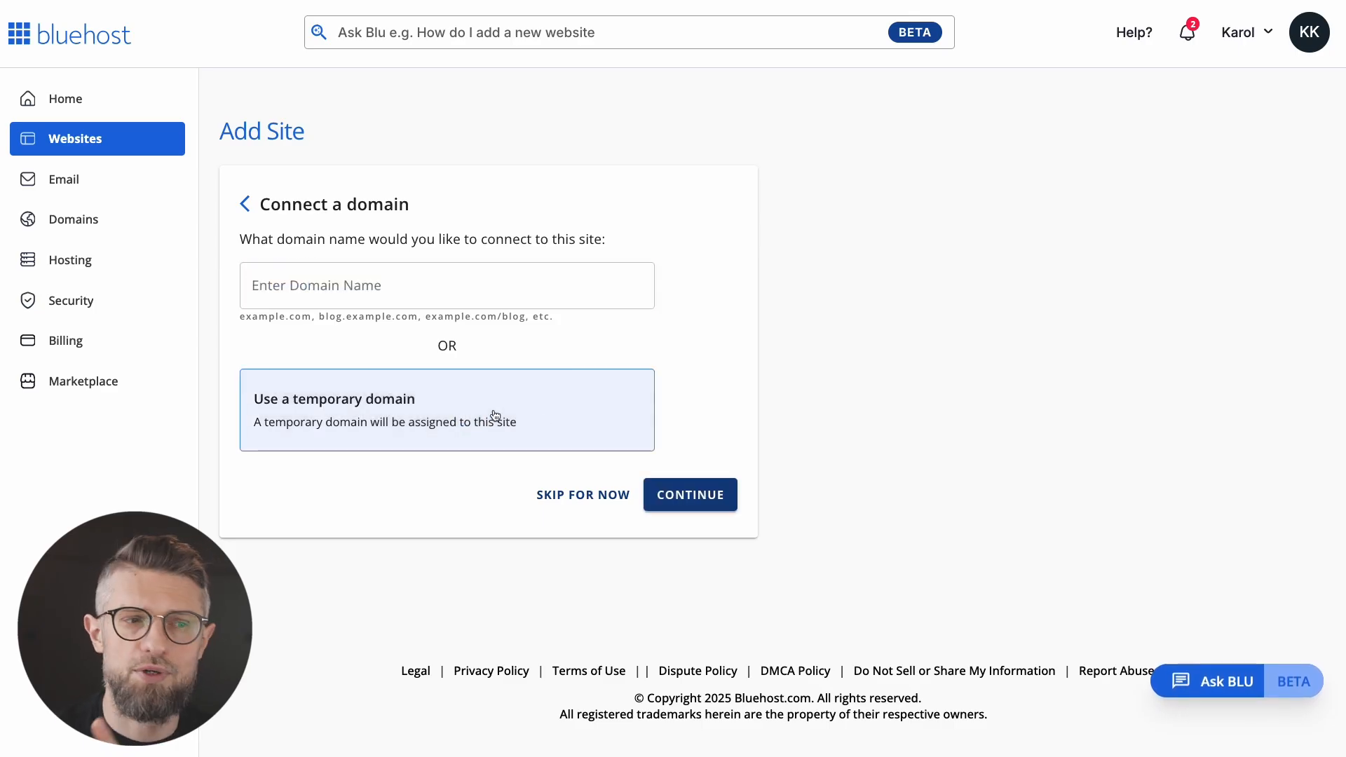
click(685, 495)
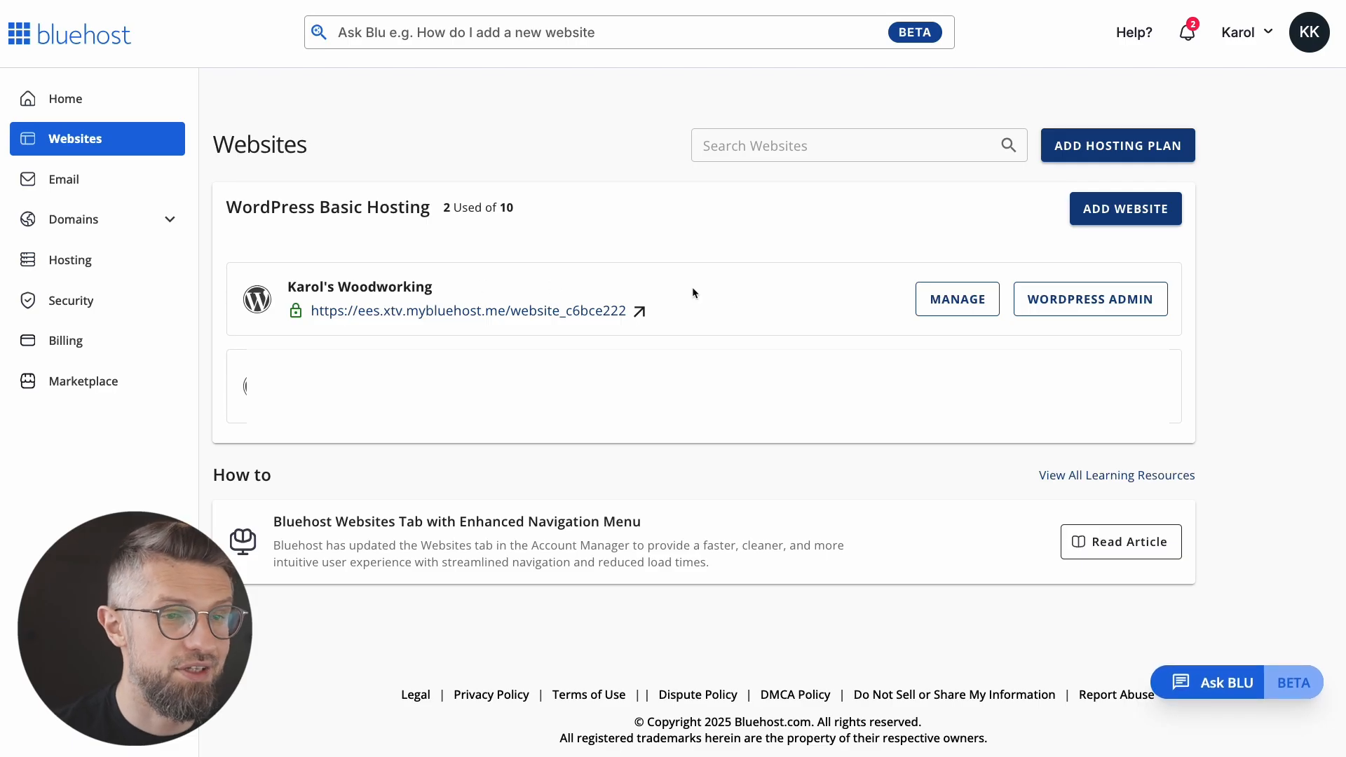
click(1072, 305)
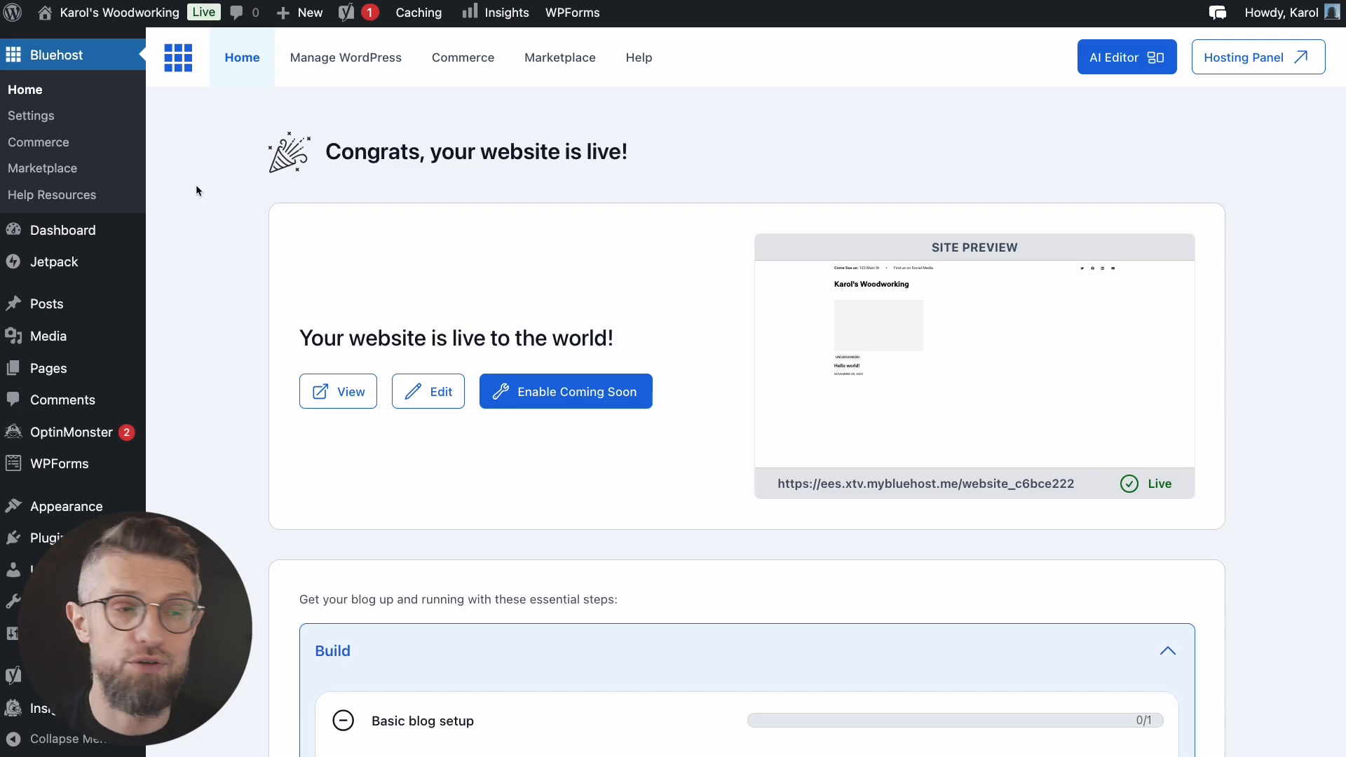
Step: Scroll through the Bluehost Congrats overview confirming the site is live
scroll(197, 192, down, 1)
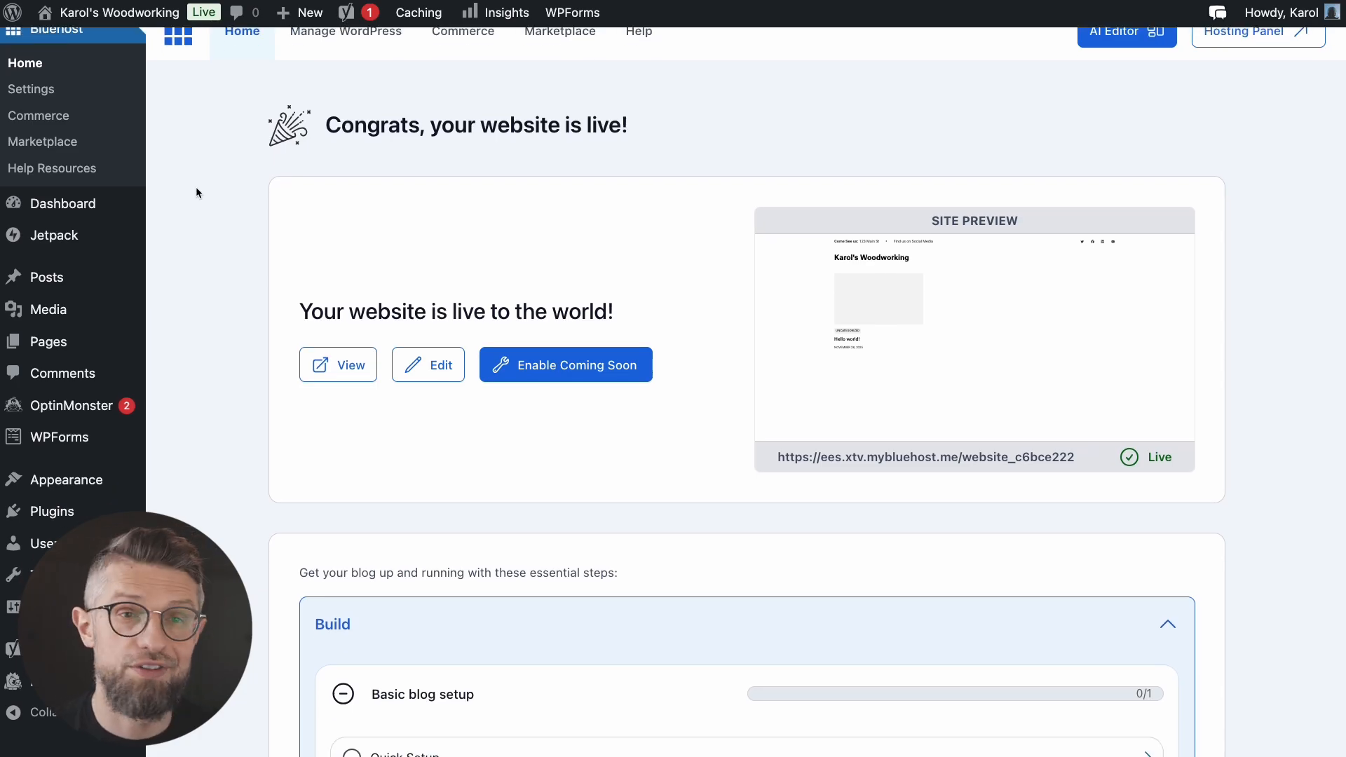
scroll(212, 205, down, 3)
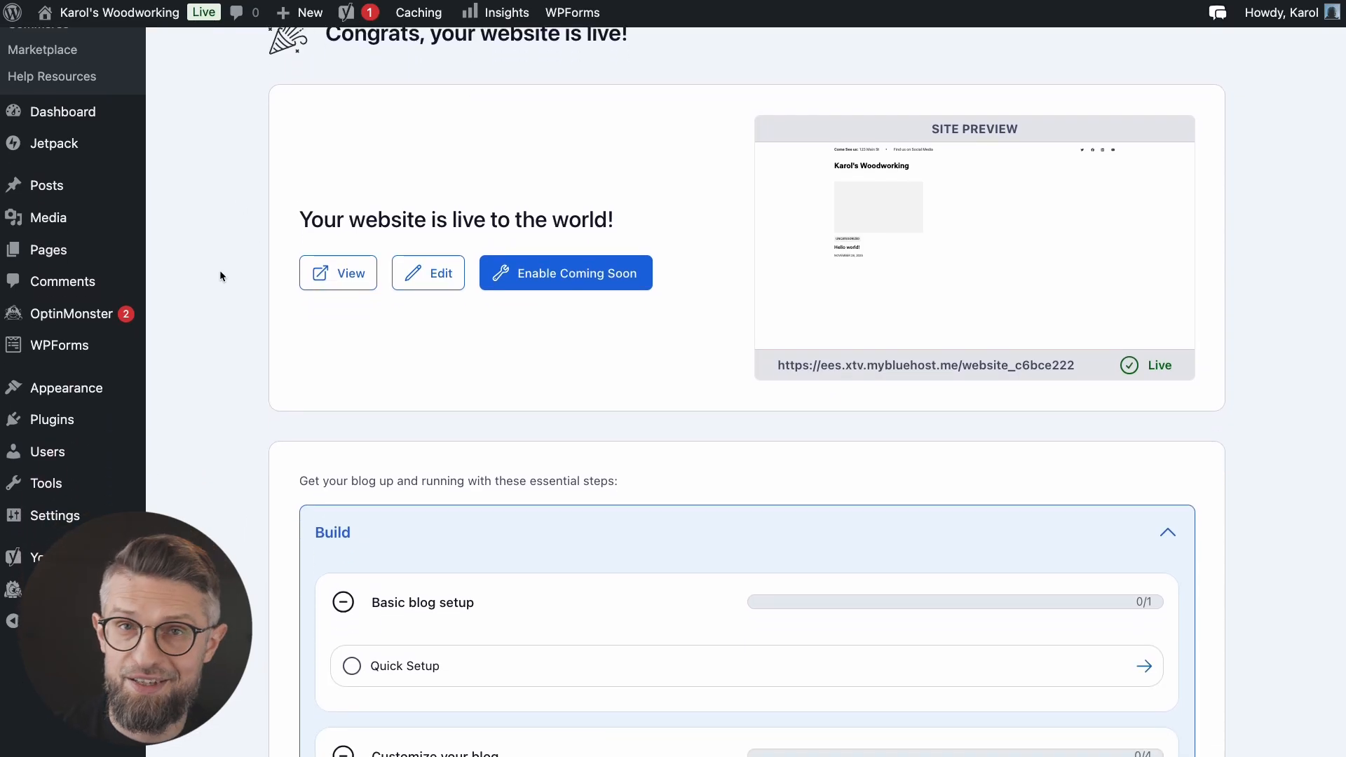
scroll(224, 280, up, 4)
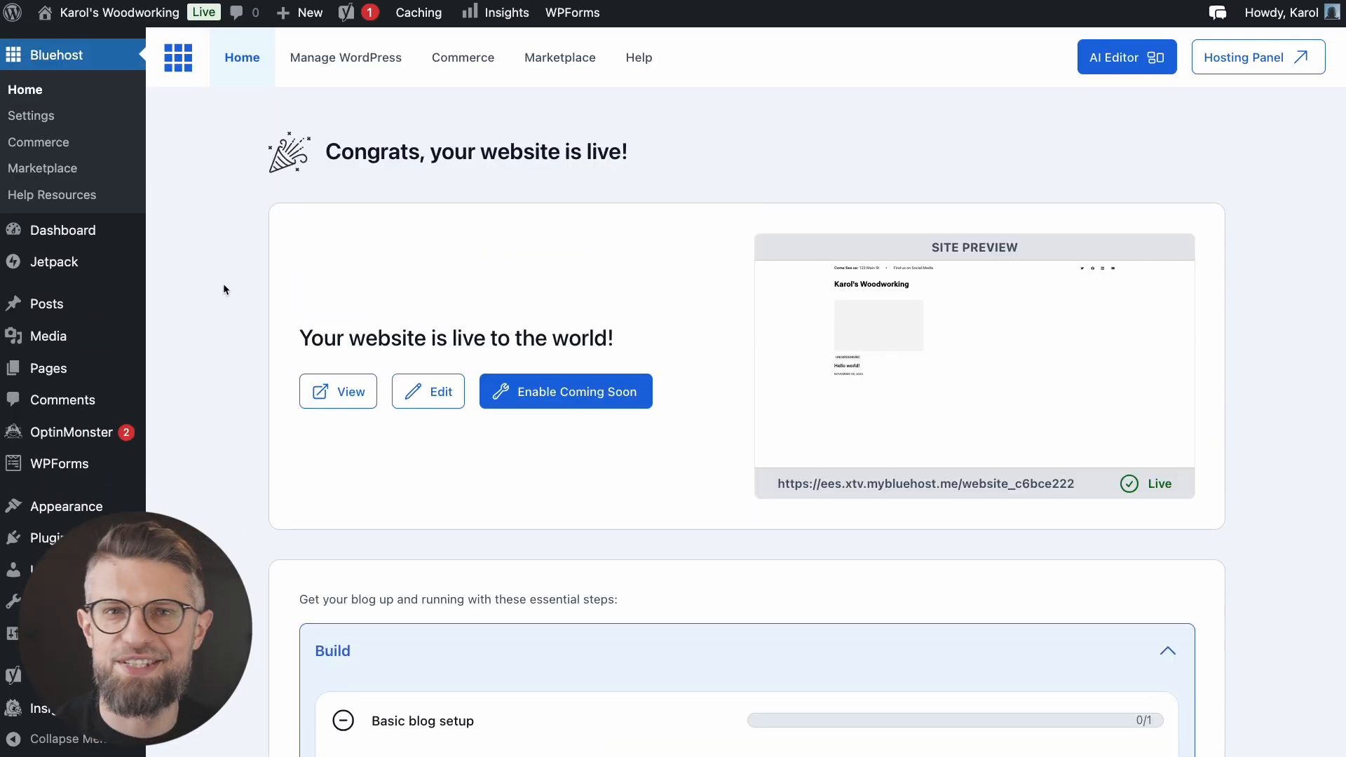
Step: Open the Dashboard, view the live Karol's Woodworking site in a new tab, then return
click(73, 232)
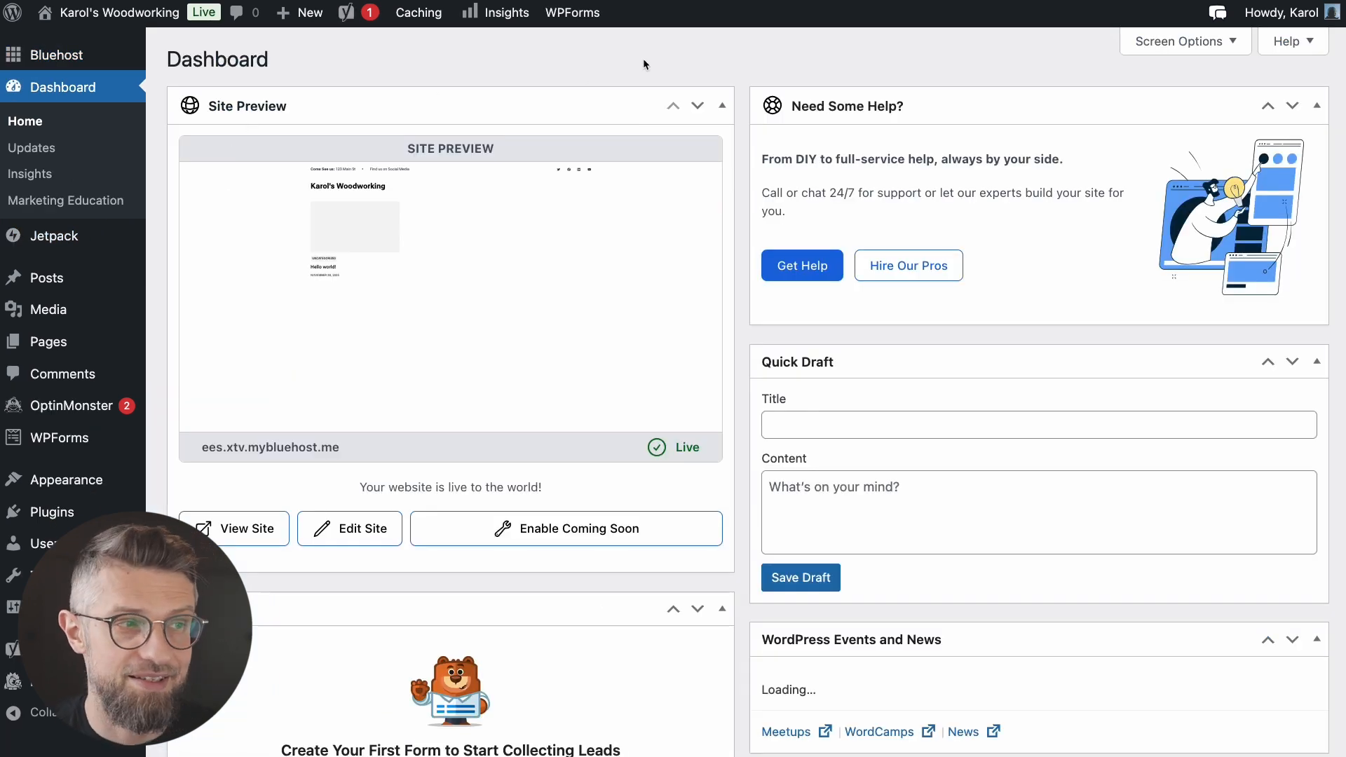
super+click(109, 15)
click(351, 55)
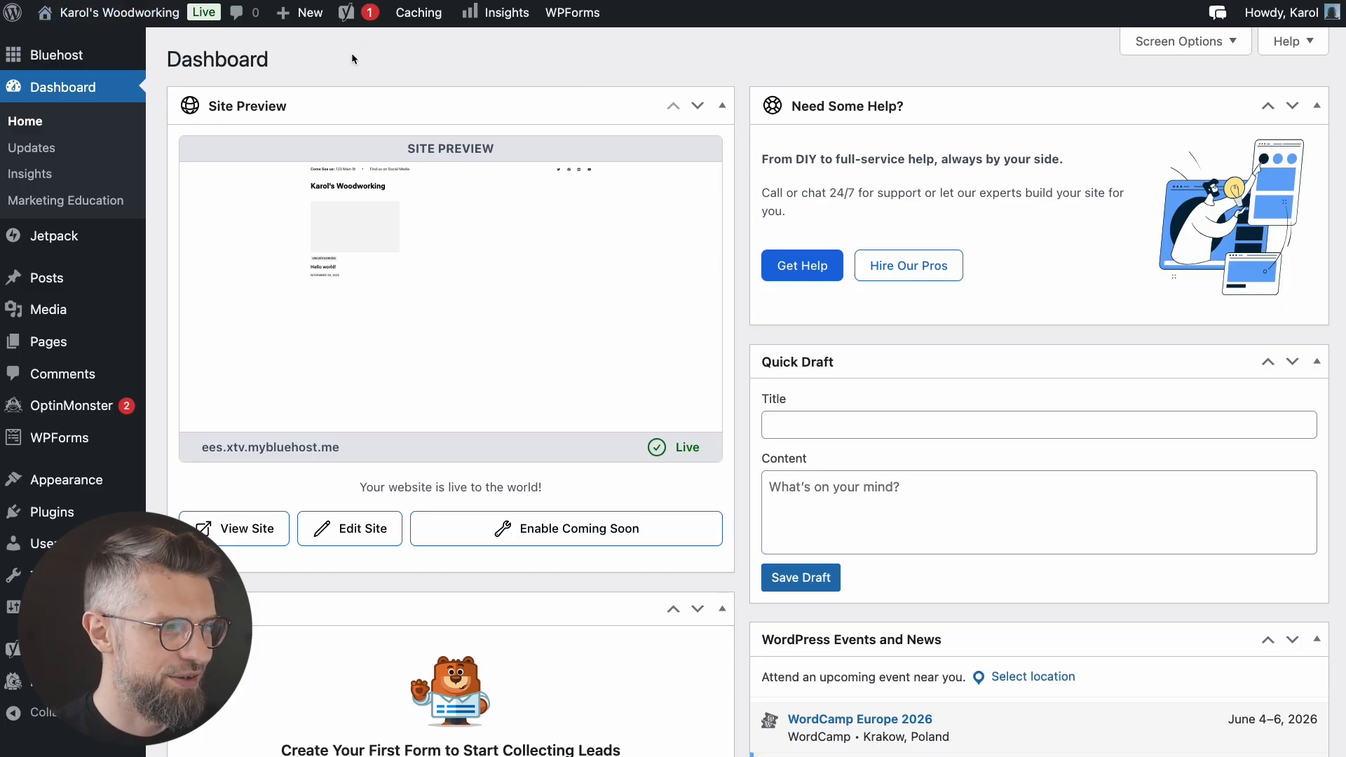
key(ctrl+Tab)
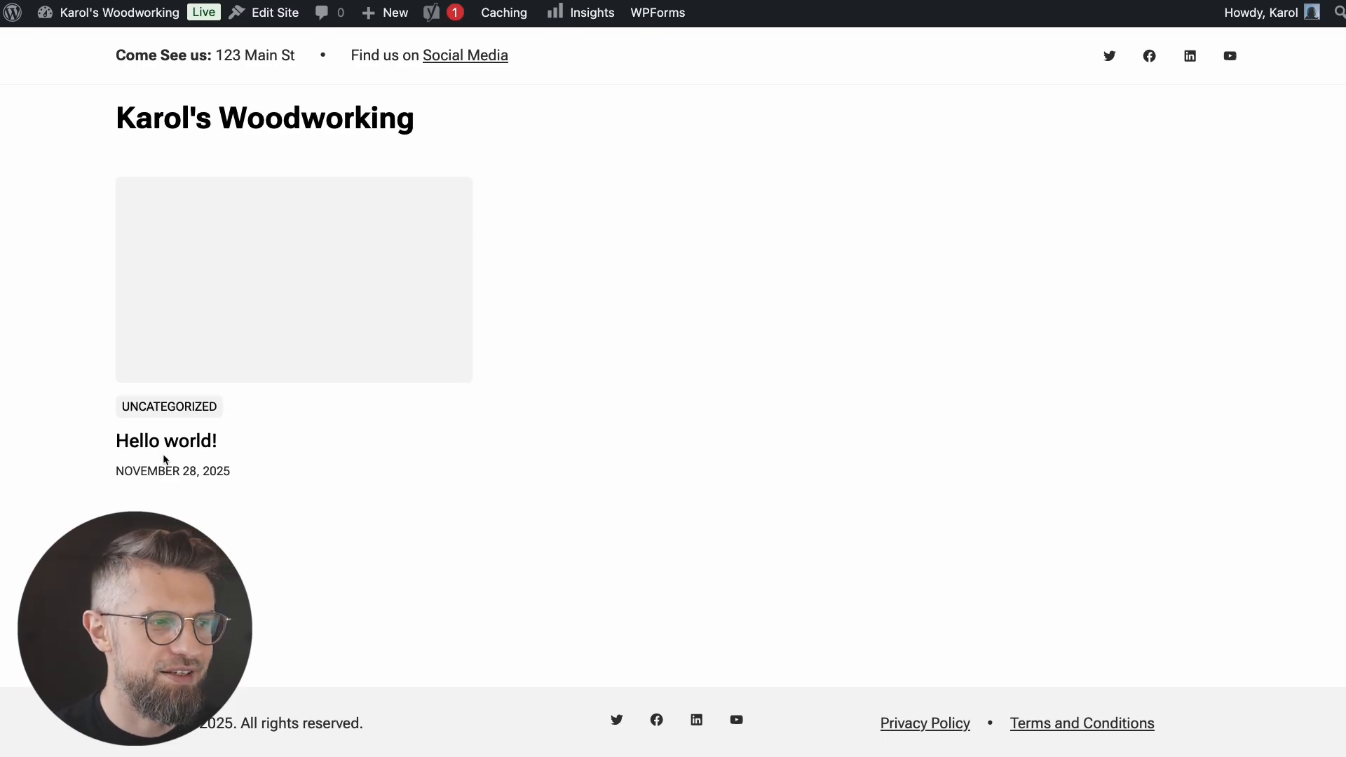
key(ctrl+shift+Tab)
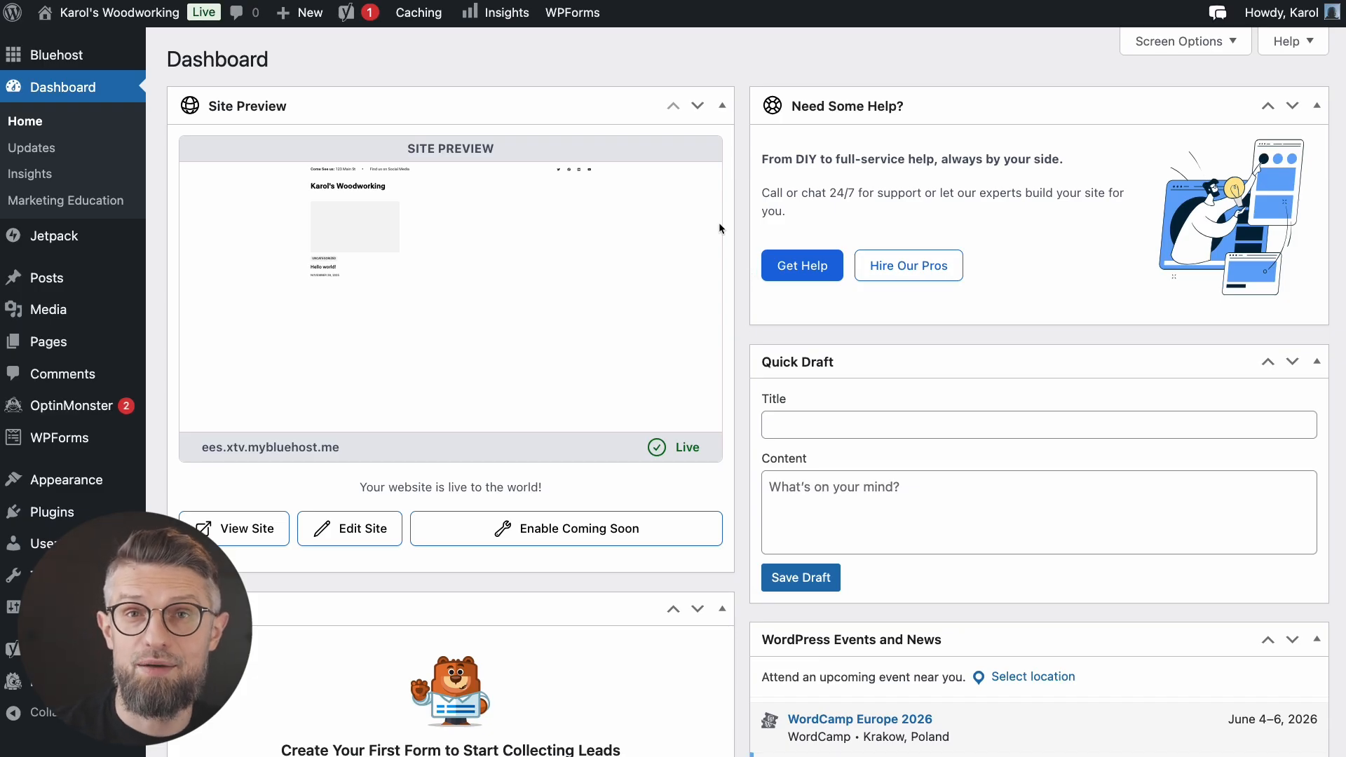
Step: Browse the Pages and Posts lists, ending on the Installed Plugins list
click(70, 337)
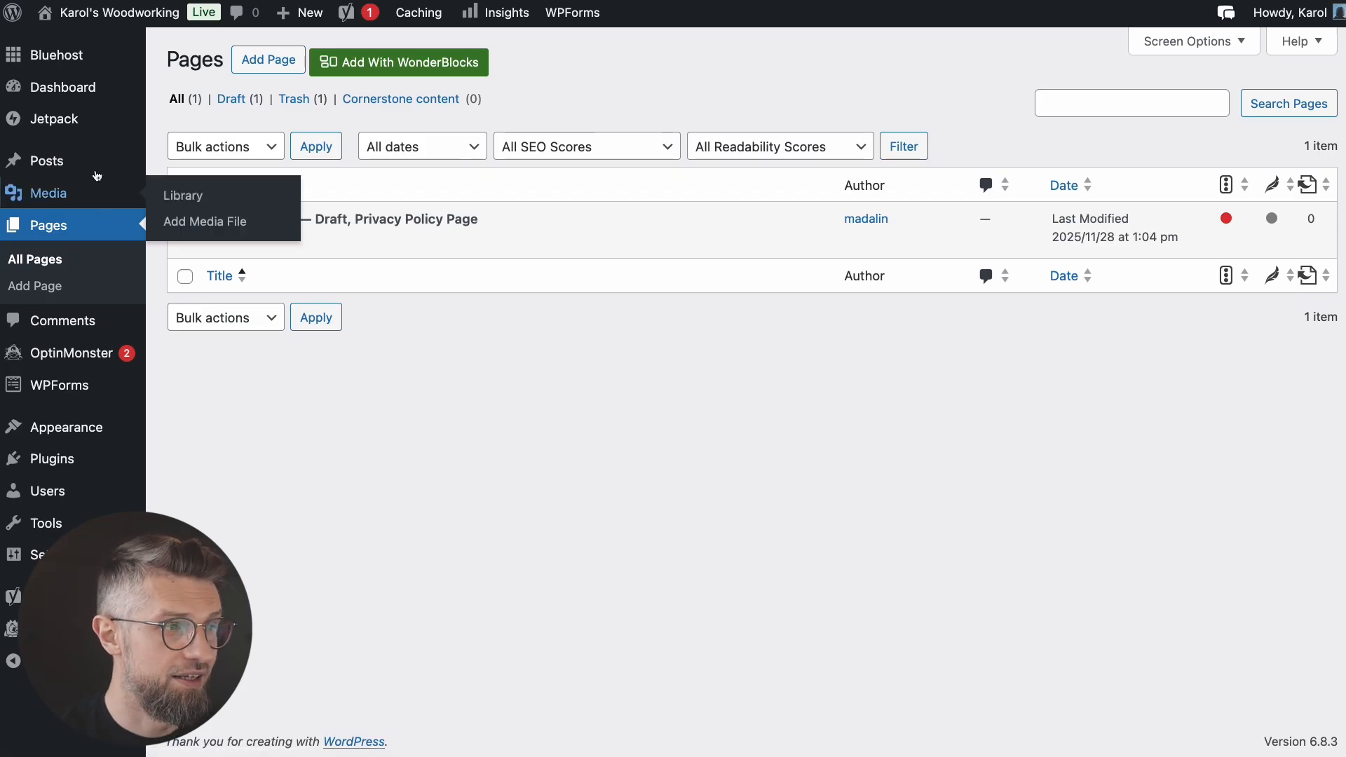
click(64, 165)
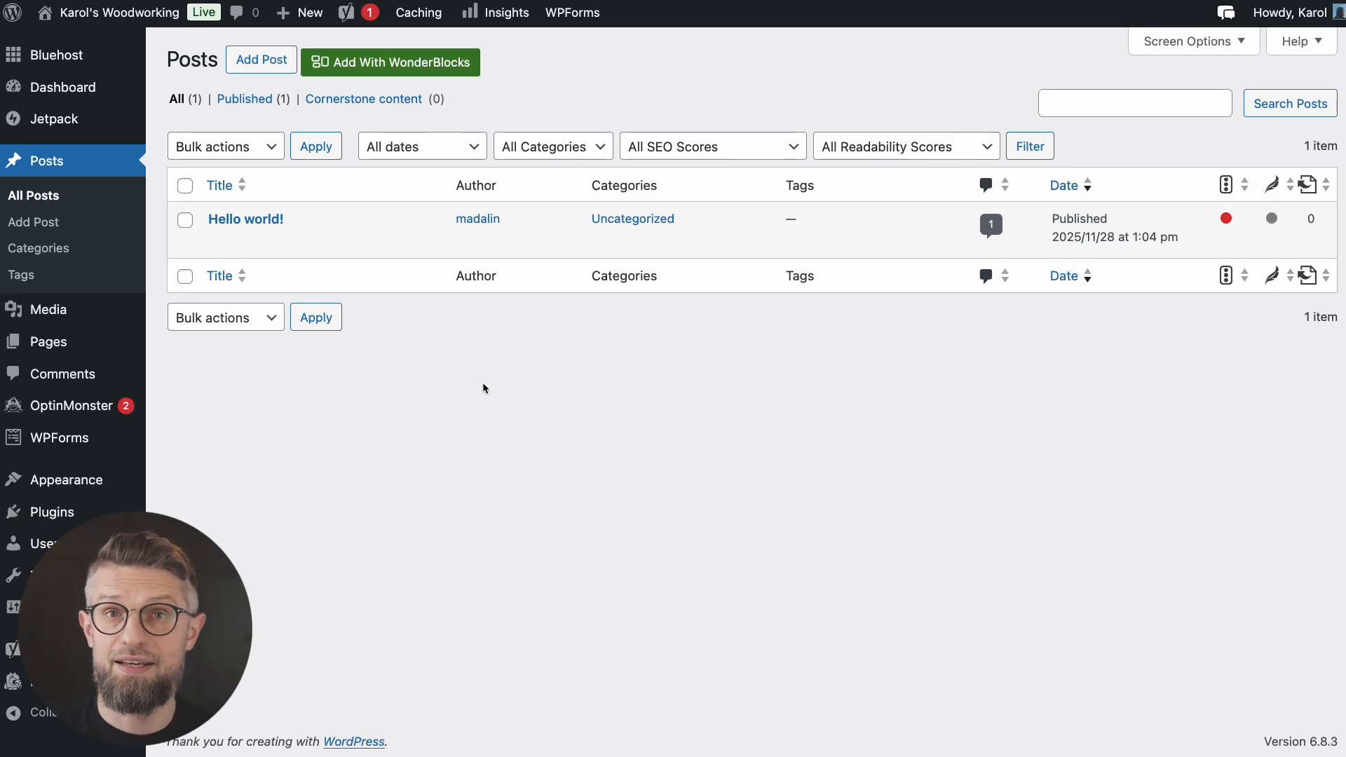
click(52, 512)
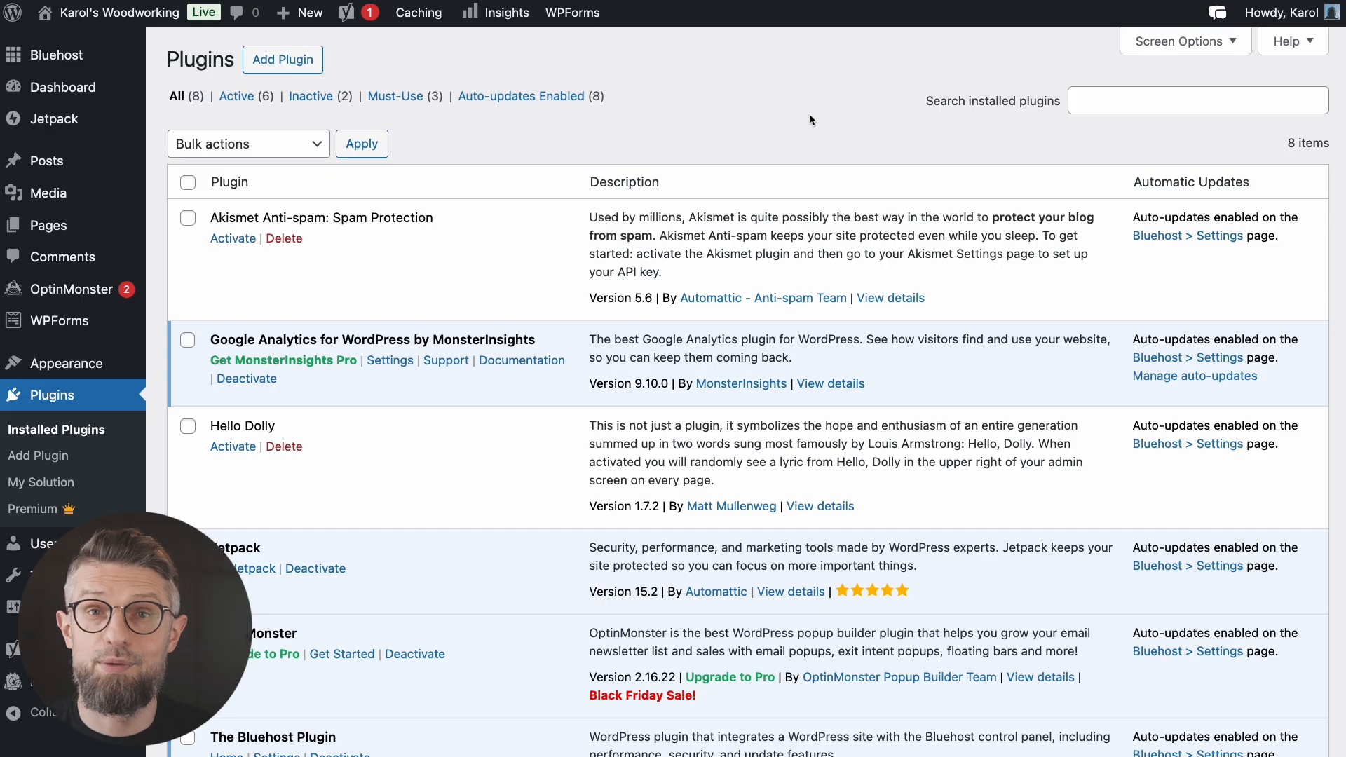
Step: Select all installed plugins and bulk-deactivate them
scroll(554, 336, down, 5)
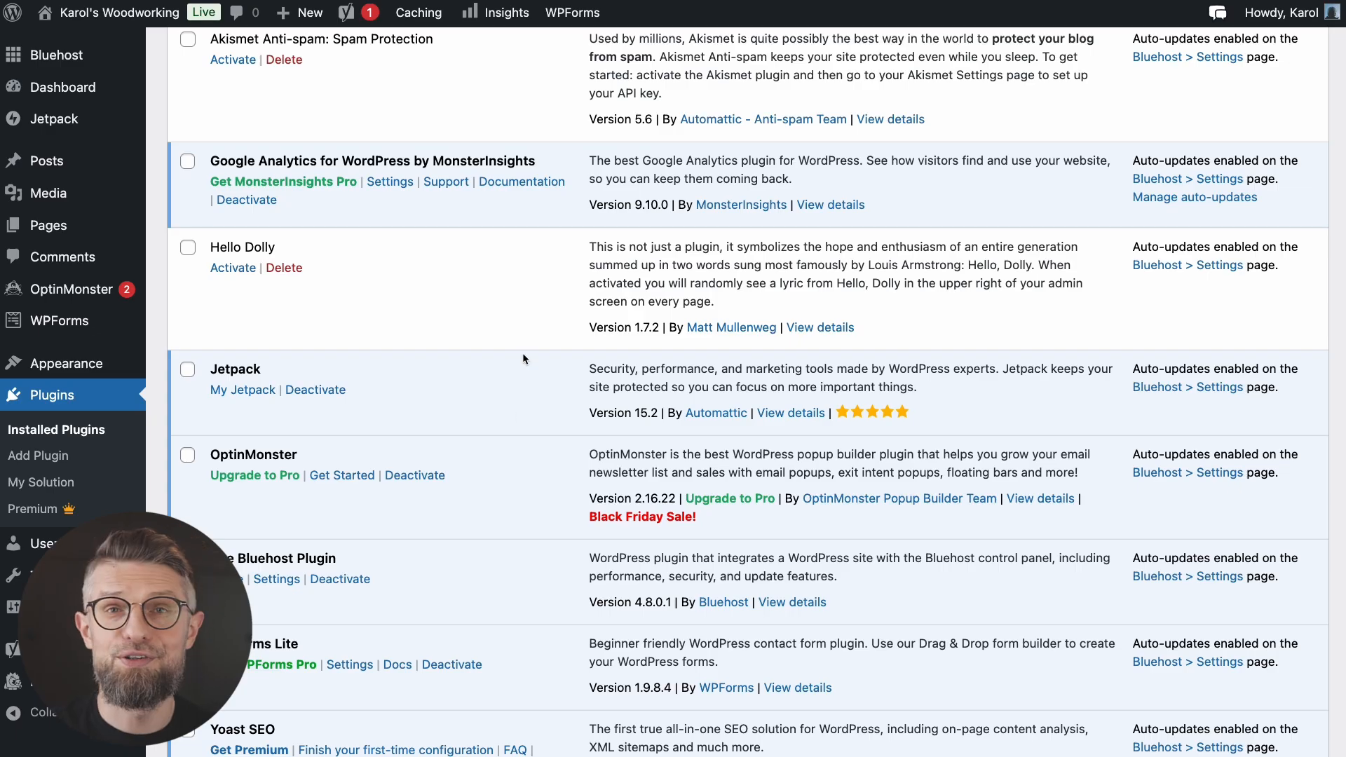
scroll(523, 352, up, 5)
click(187, 183)
click(217, 144)
click(319, 181)
click(362, 144)
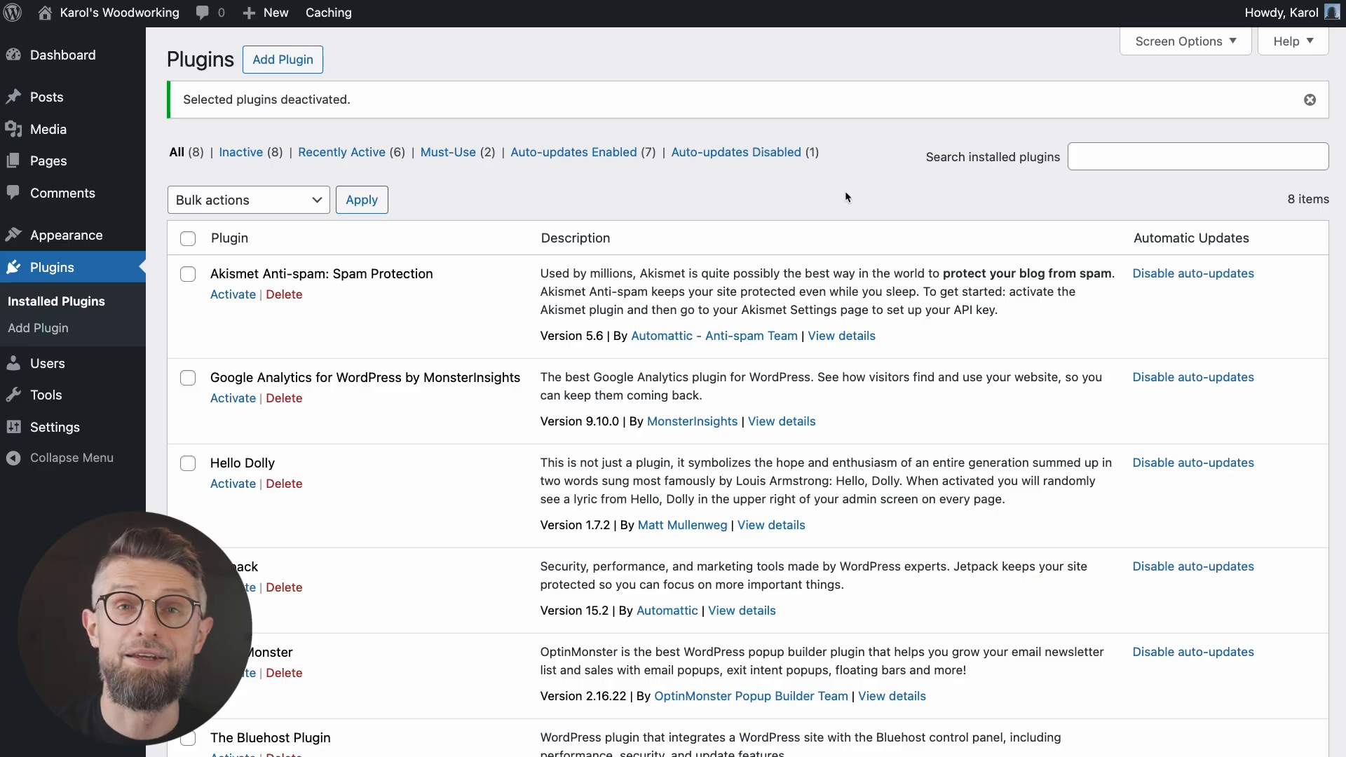
Step: Reactivate only The Bluehost Plugin, then check the Themes page showing Bluehost Blueprint active
scroll(785, 284, down, 5)
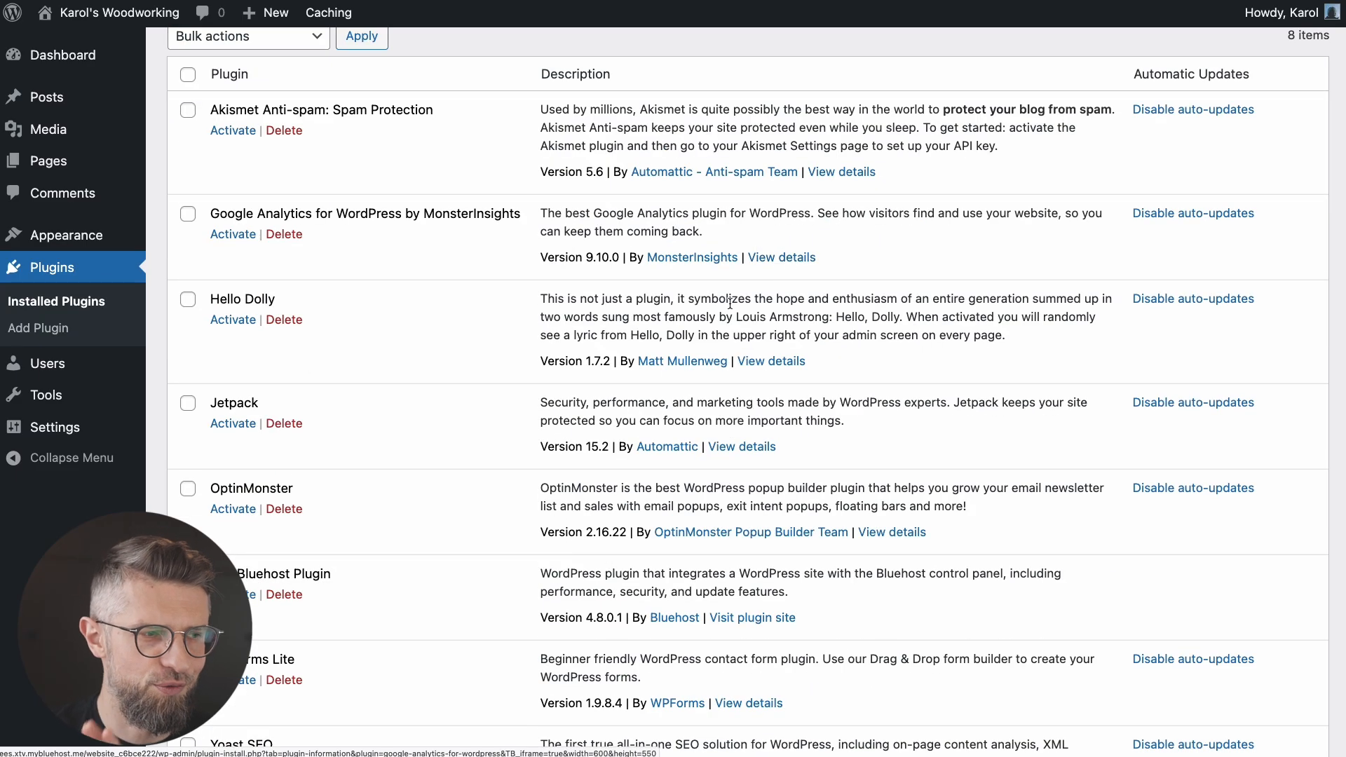
drag(211, 575, 348, 575)
click(364, 577)
click(237, 597)
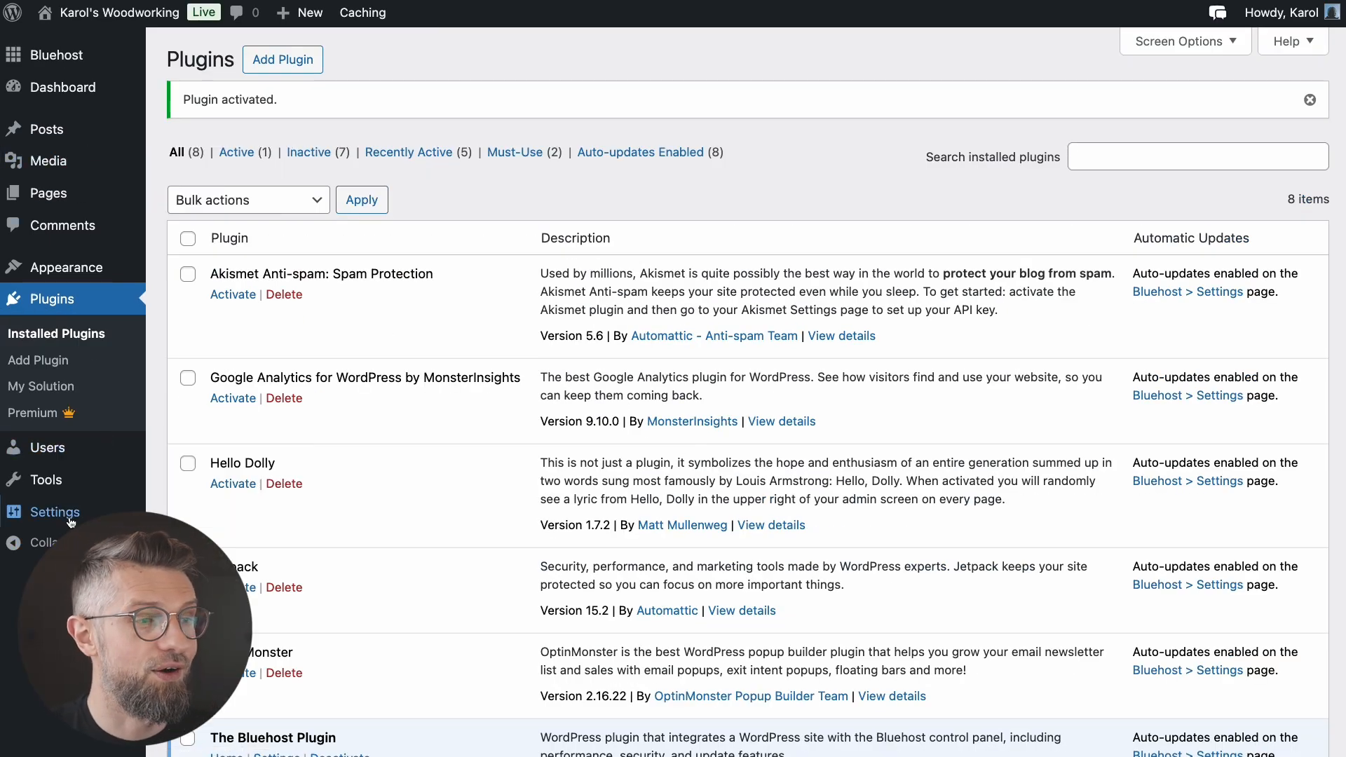
click(82, 272)
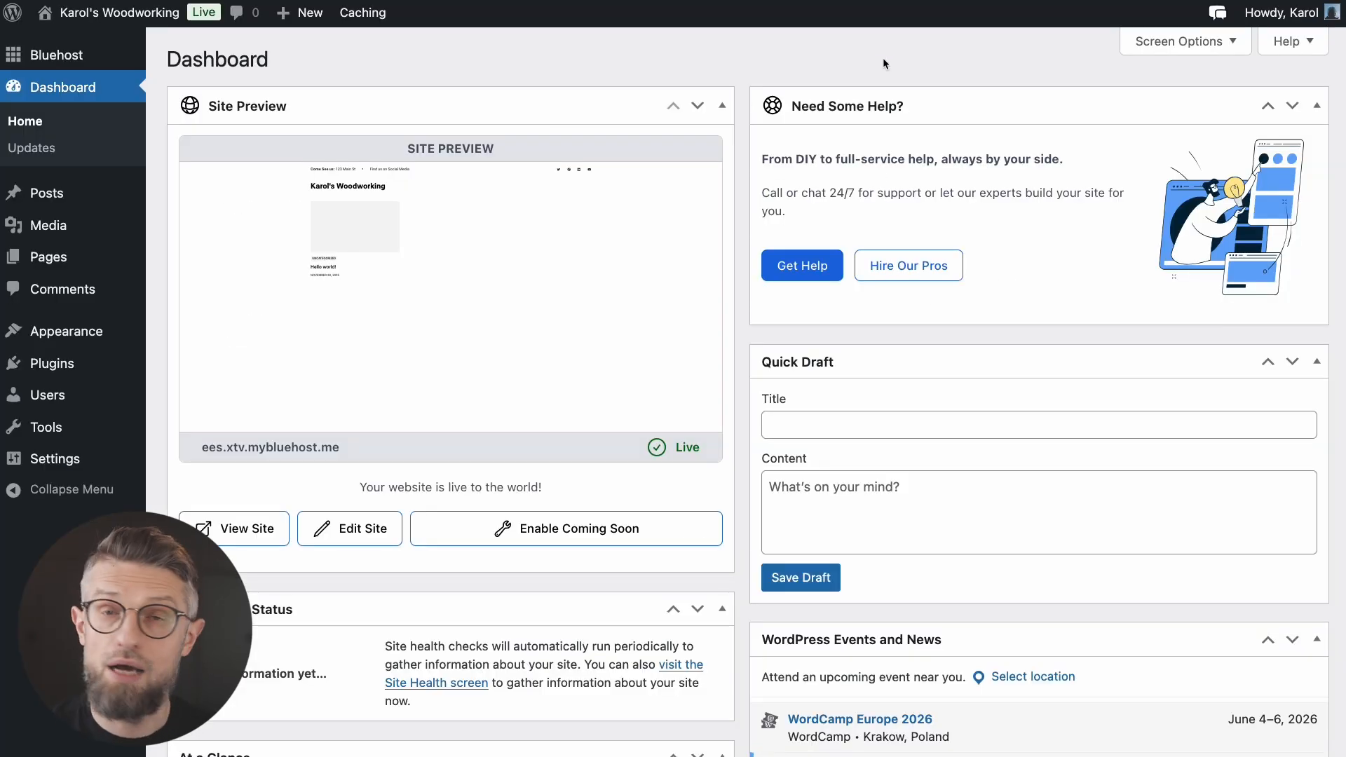
Step: Open the admin user's profile from the Users list
click(47, 394)
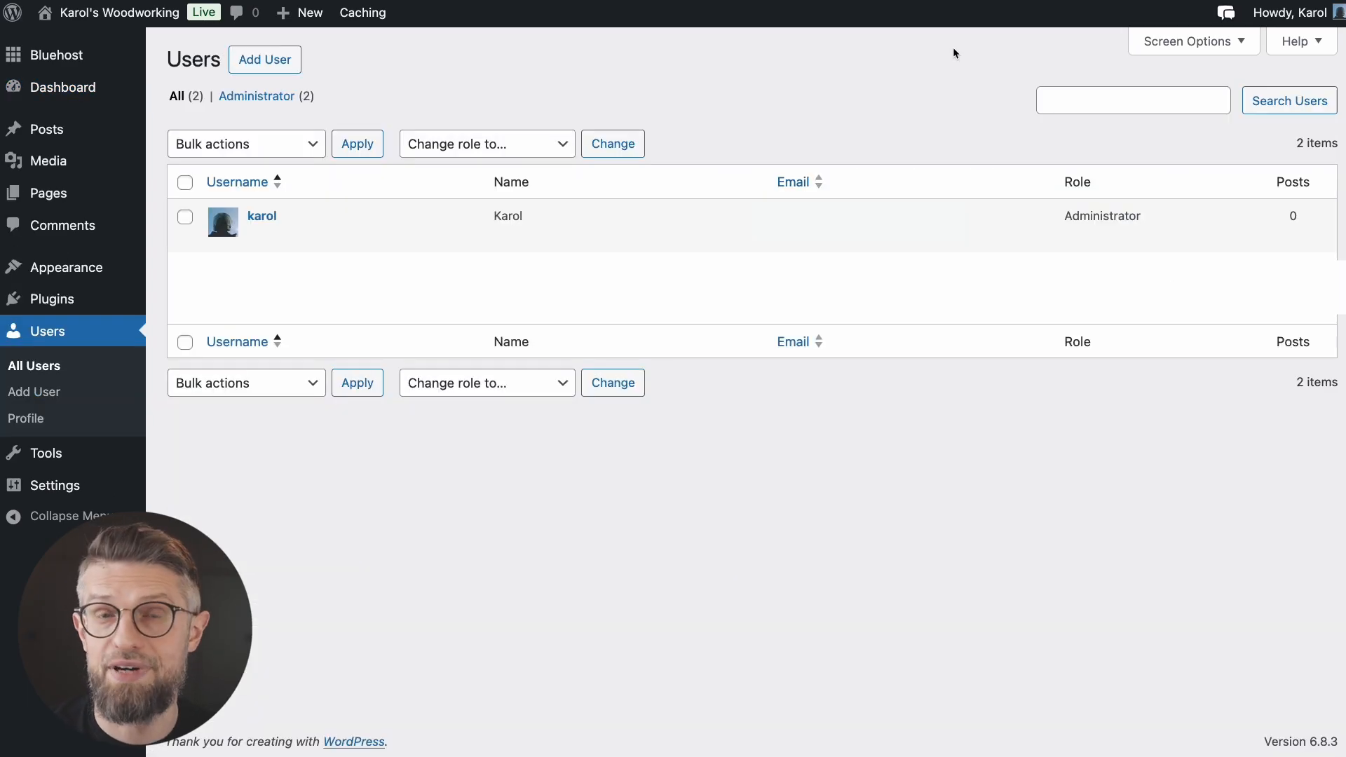
click(269, 219)
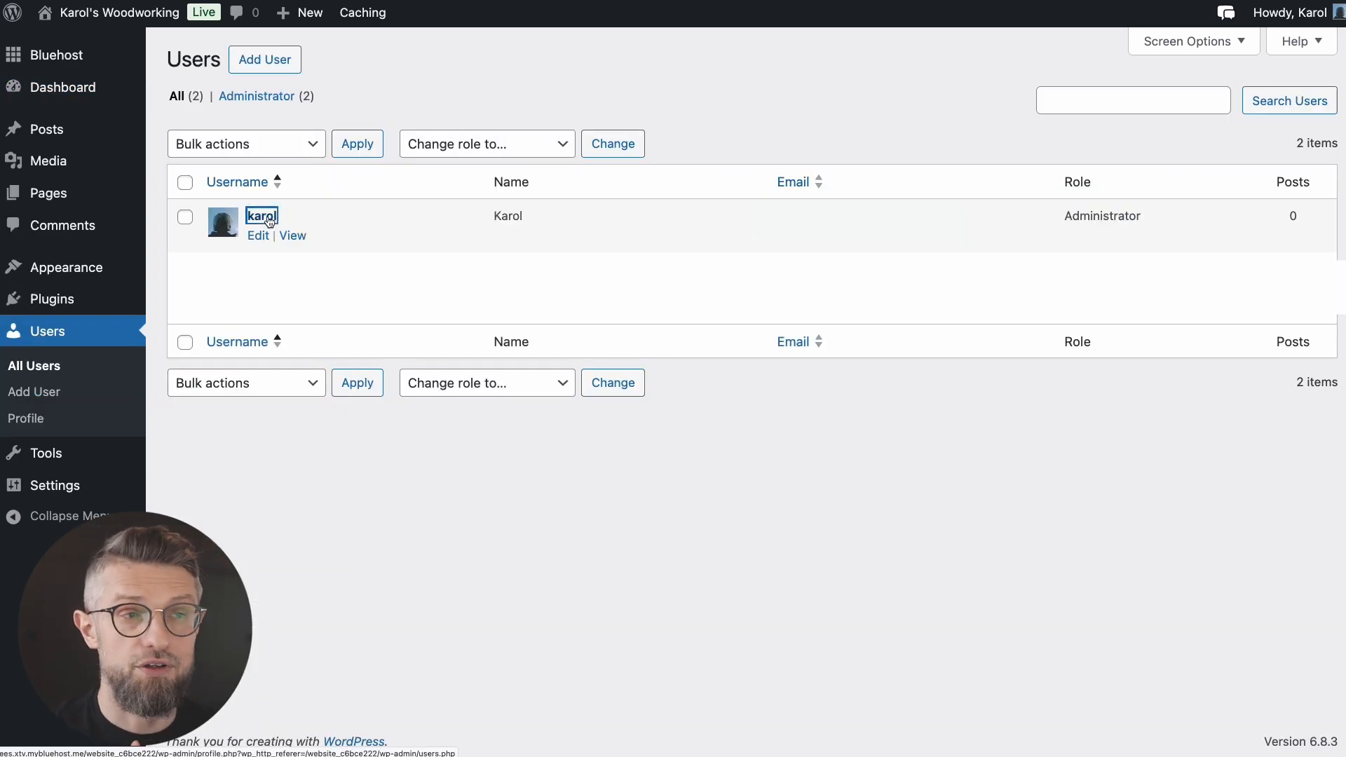
mouse_move(1284, 23)
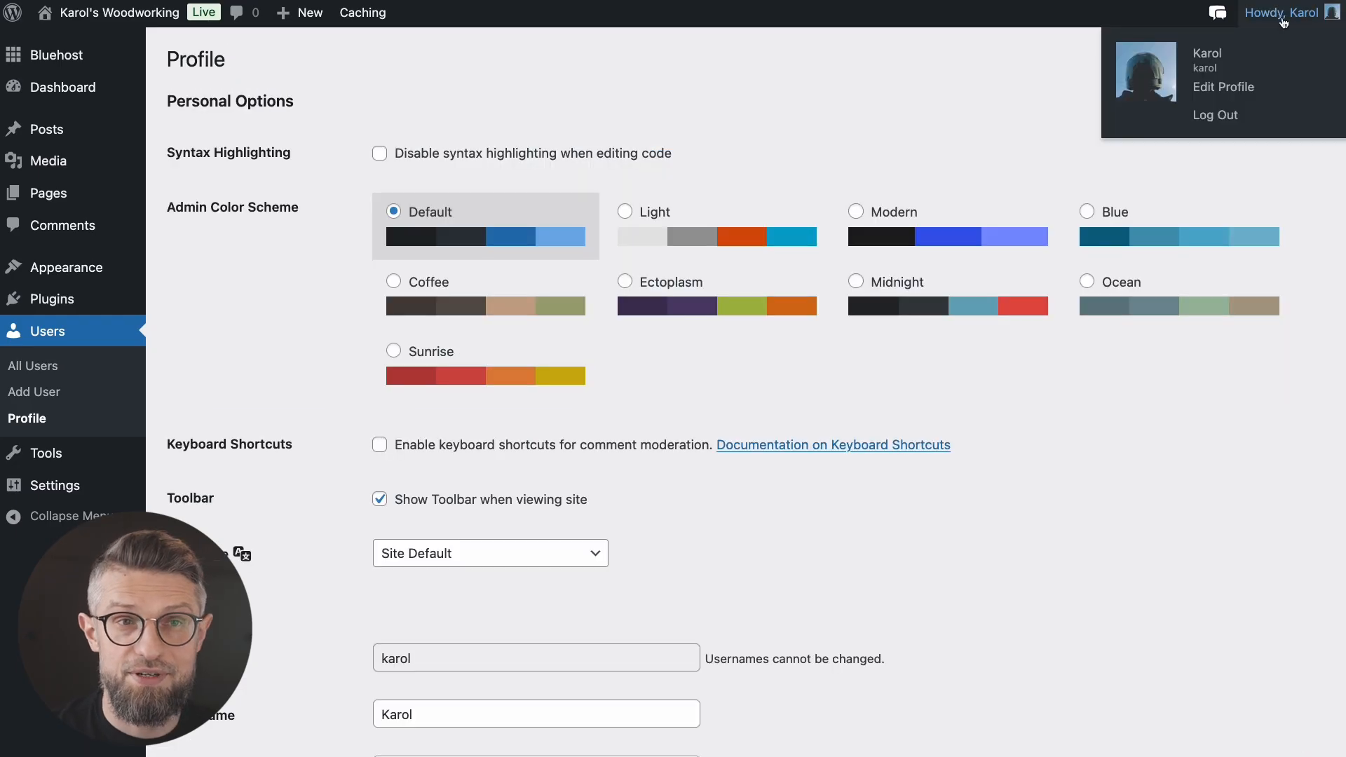
scroll(912, 359, down, 15)
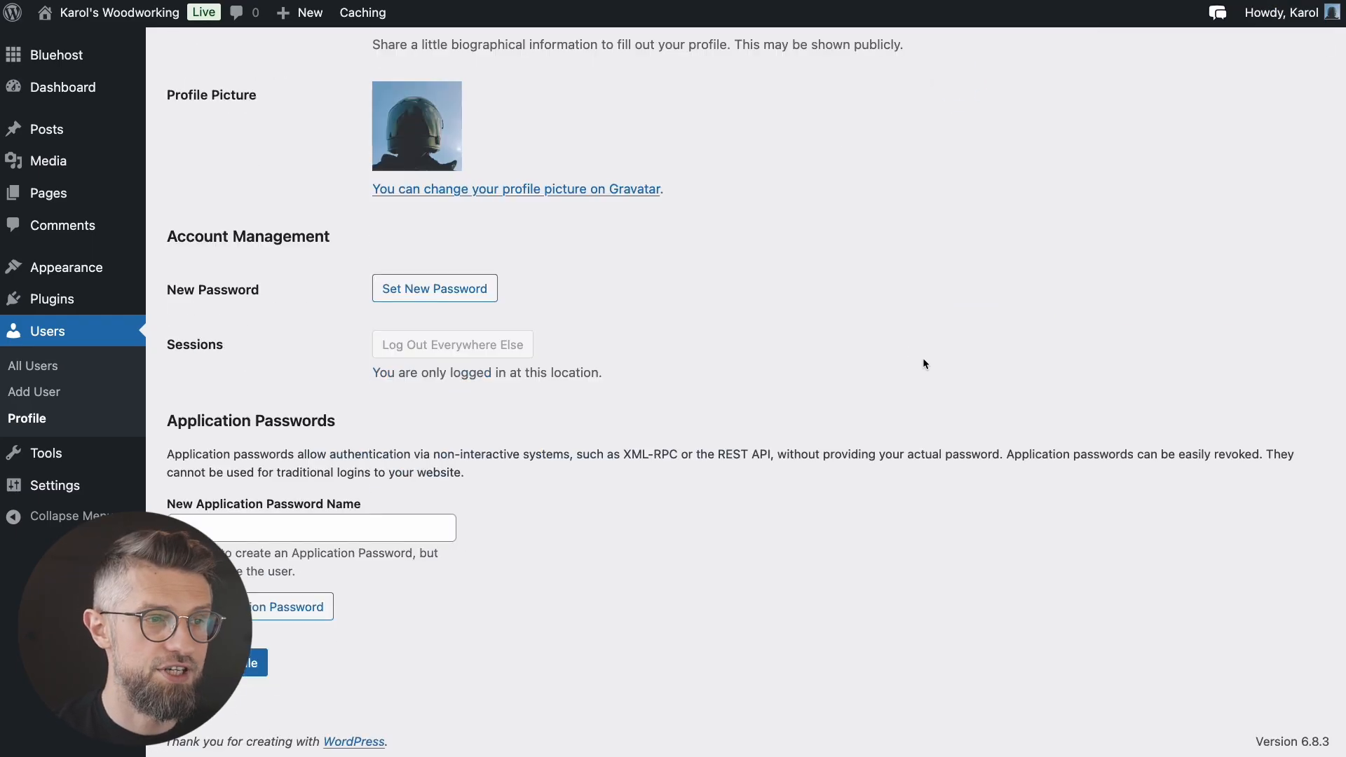
scroll(923, 364, up, 4)
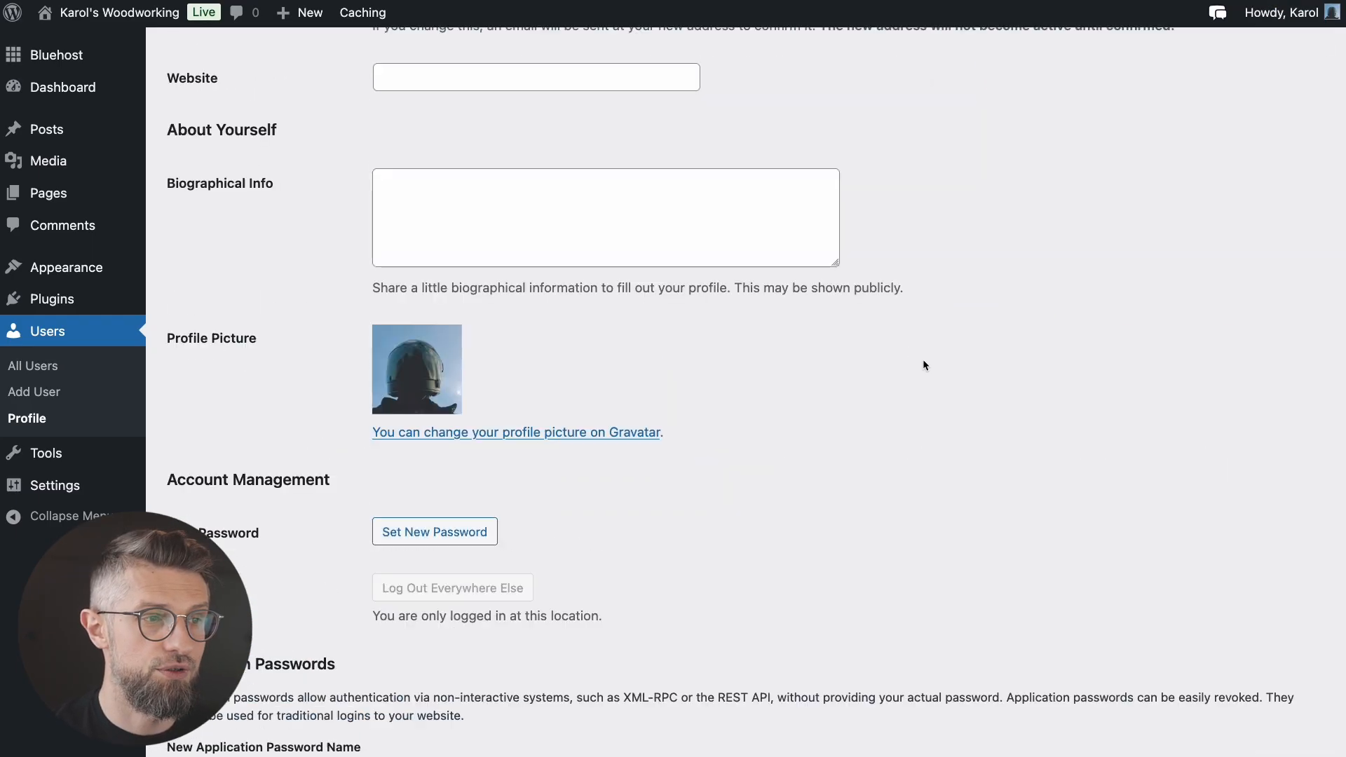
Step: Generate a new Strong password and save it with Update Profile
click(465, 544)
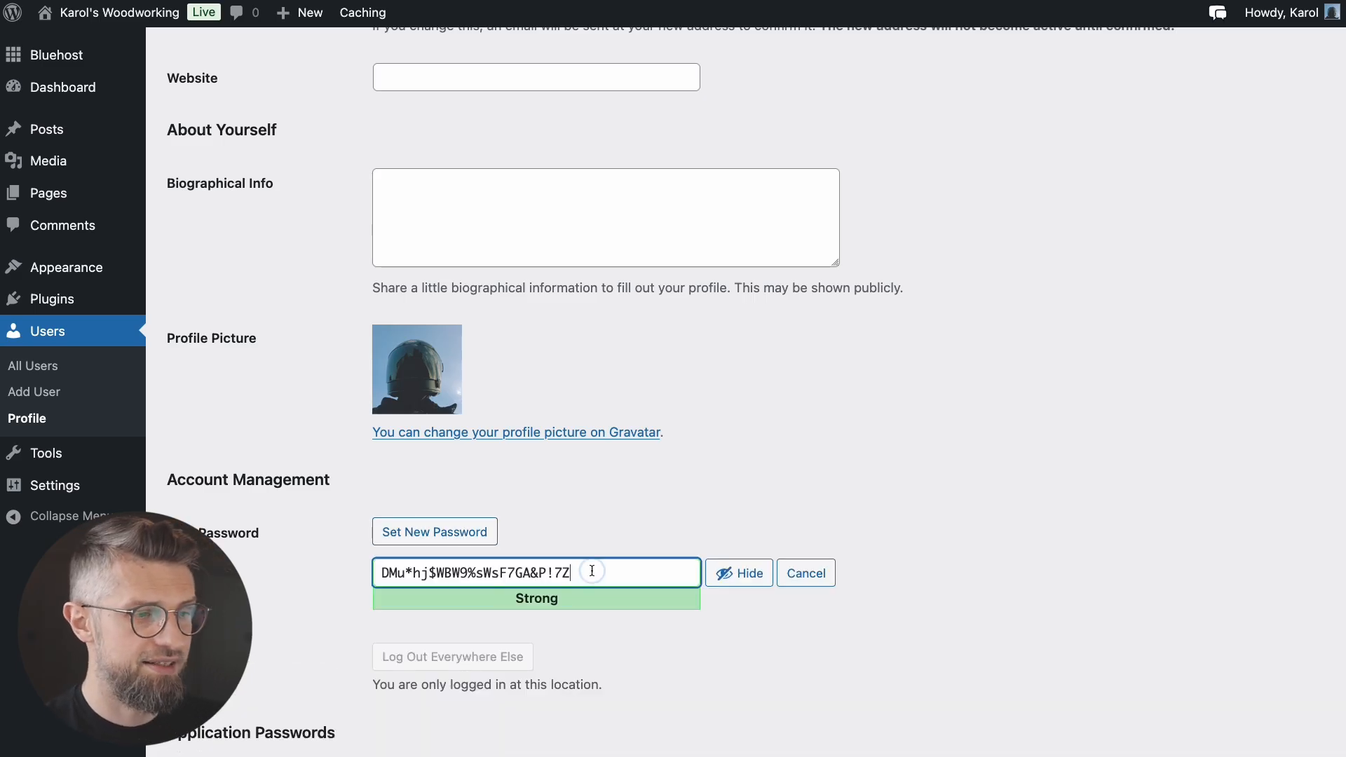
click(729, 573)
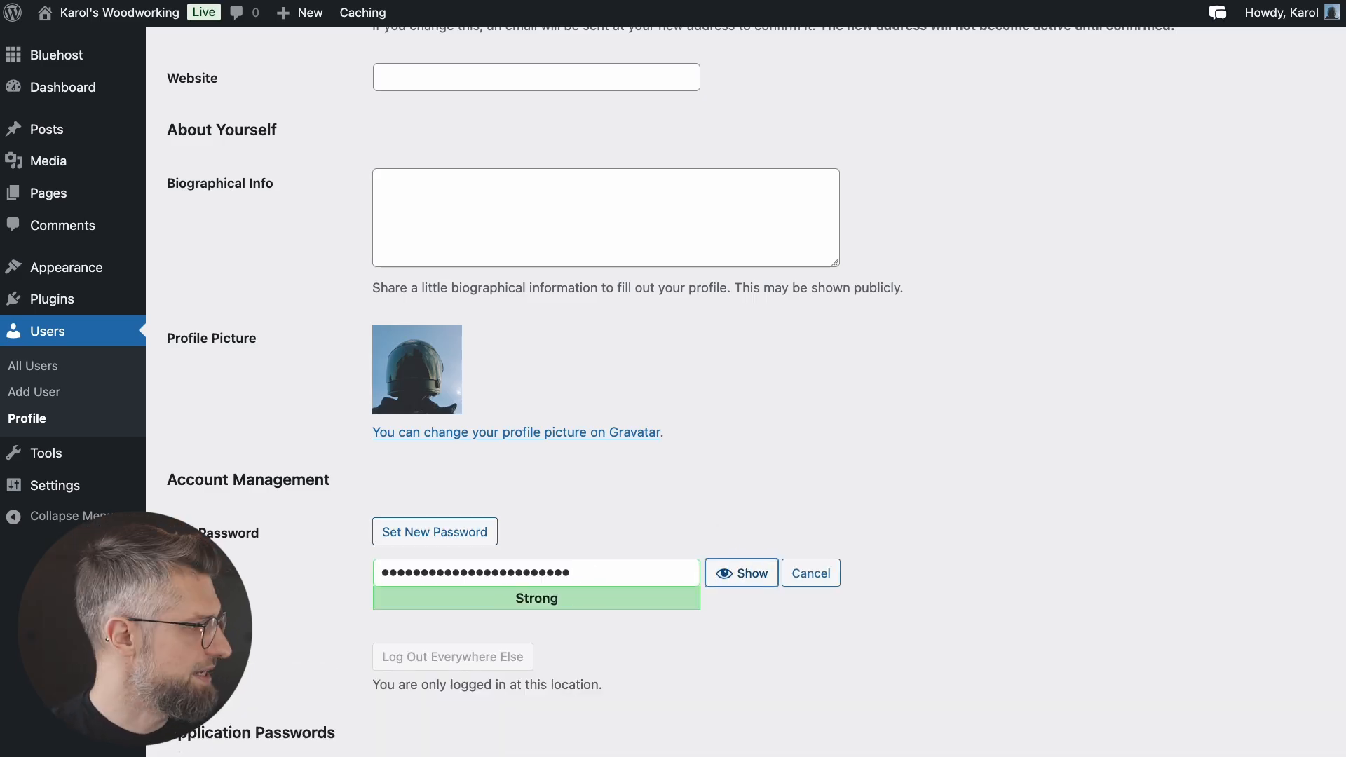
click(608, 579)
text(••)
scroll(772, 648, down, 4)
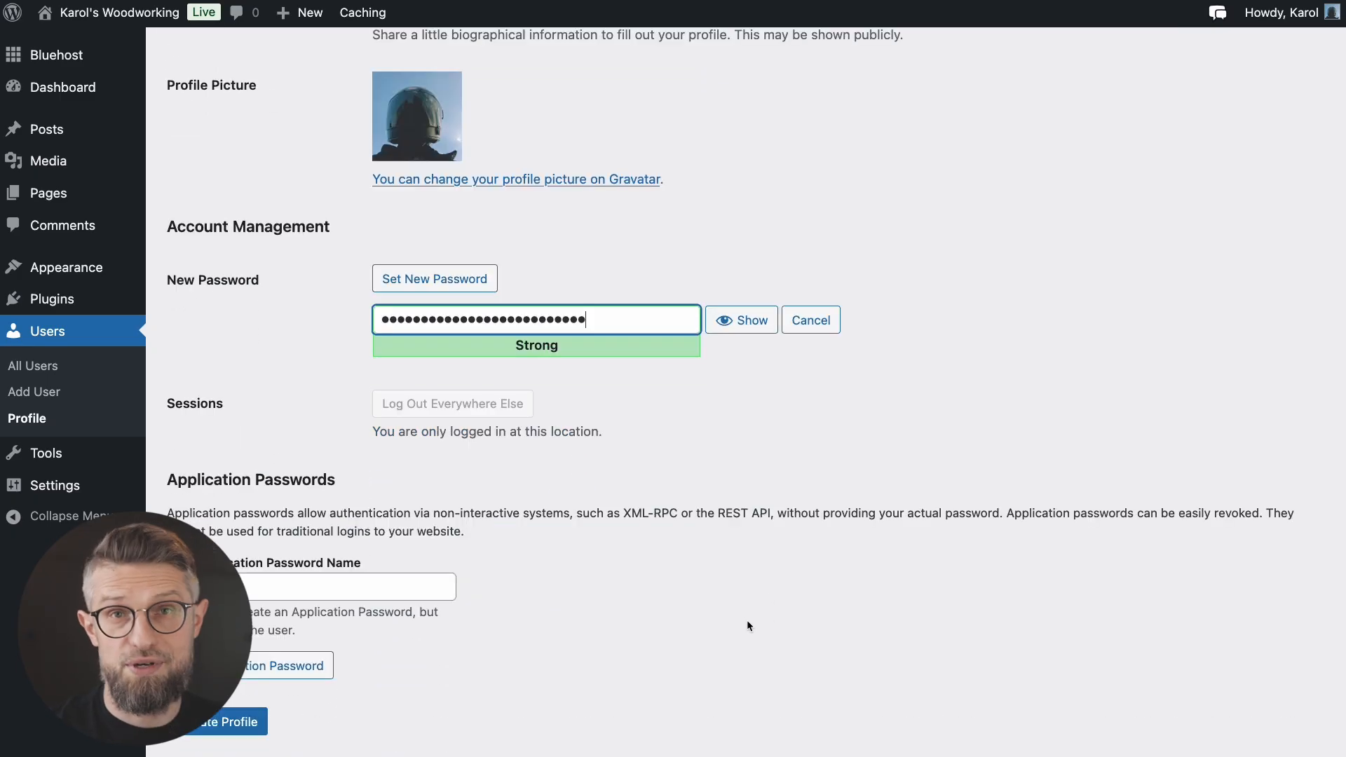
scroll(729, 622, down, 1)
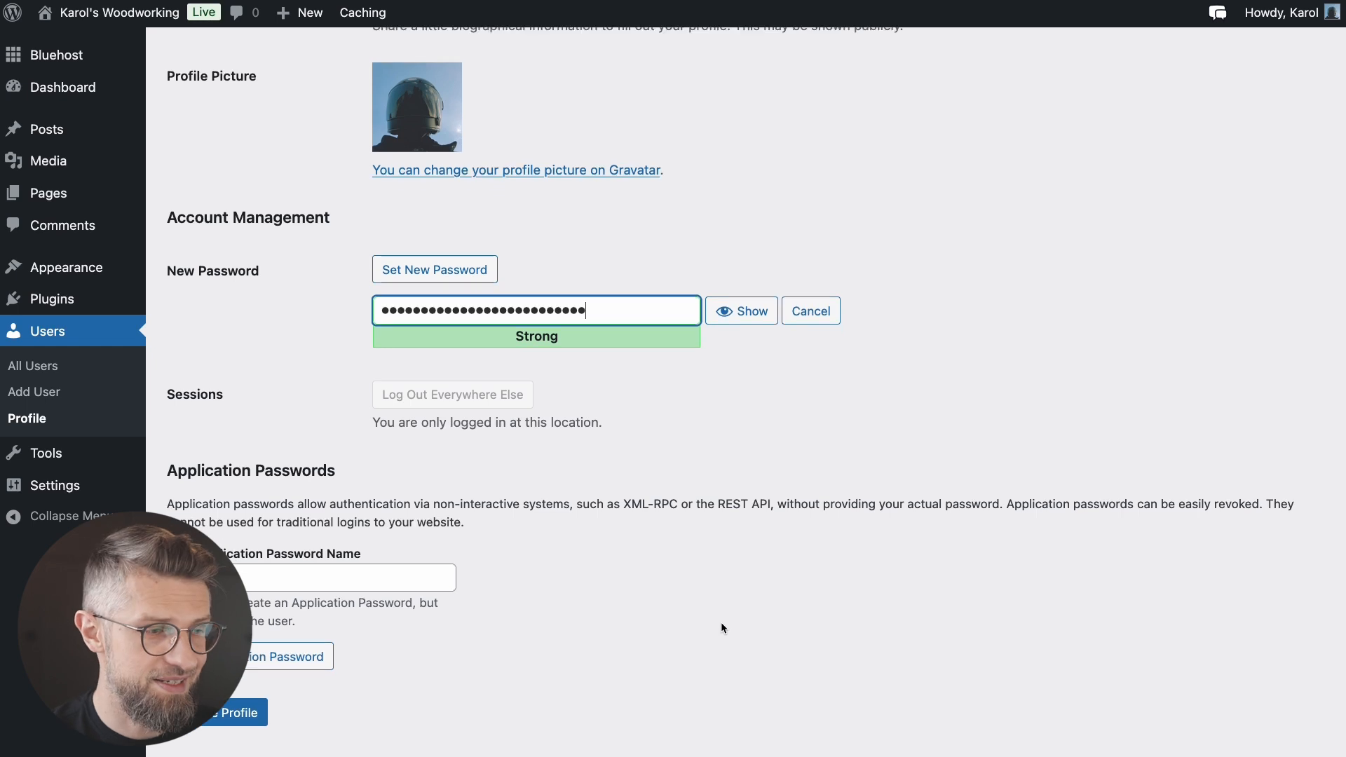
click(234, 697)
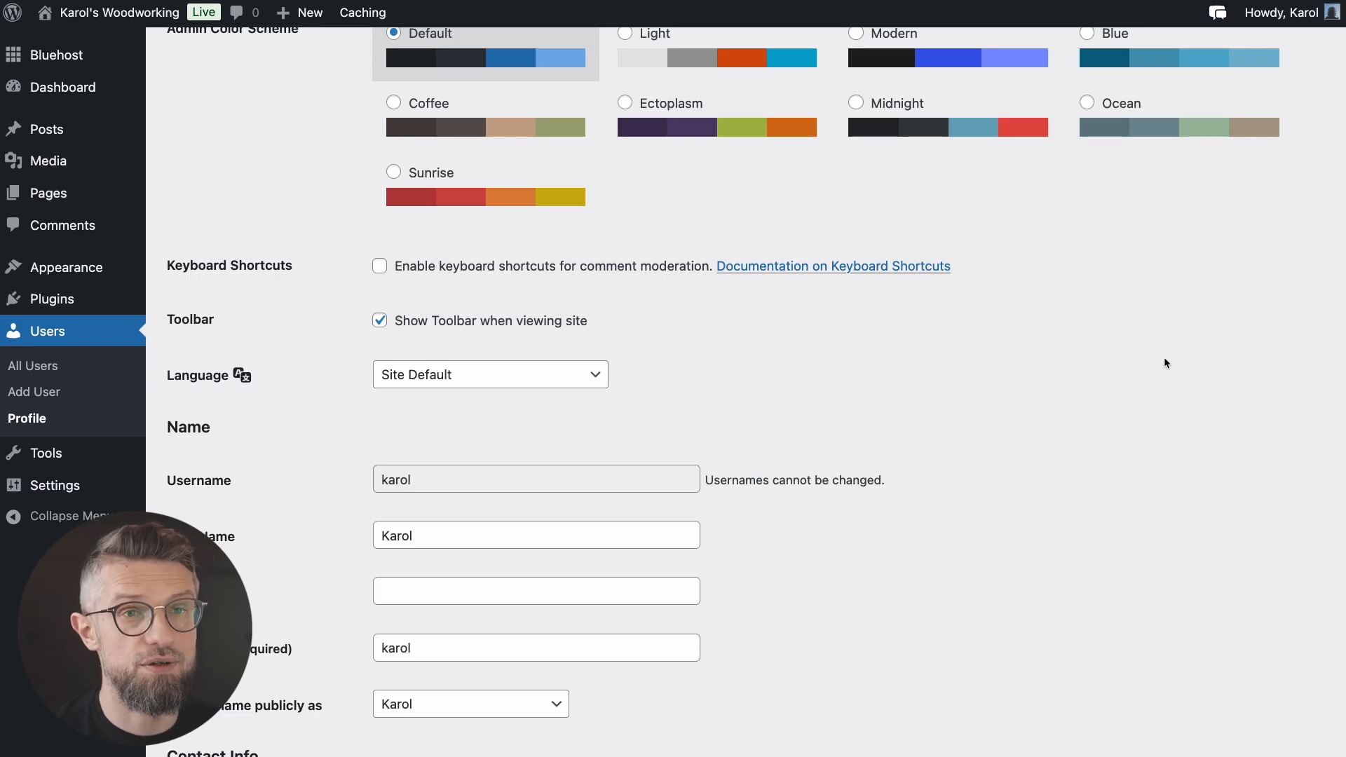
scroll(1164, 363, up, 3)
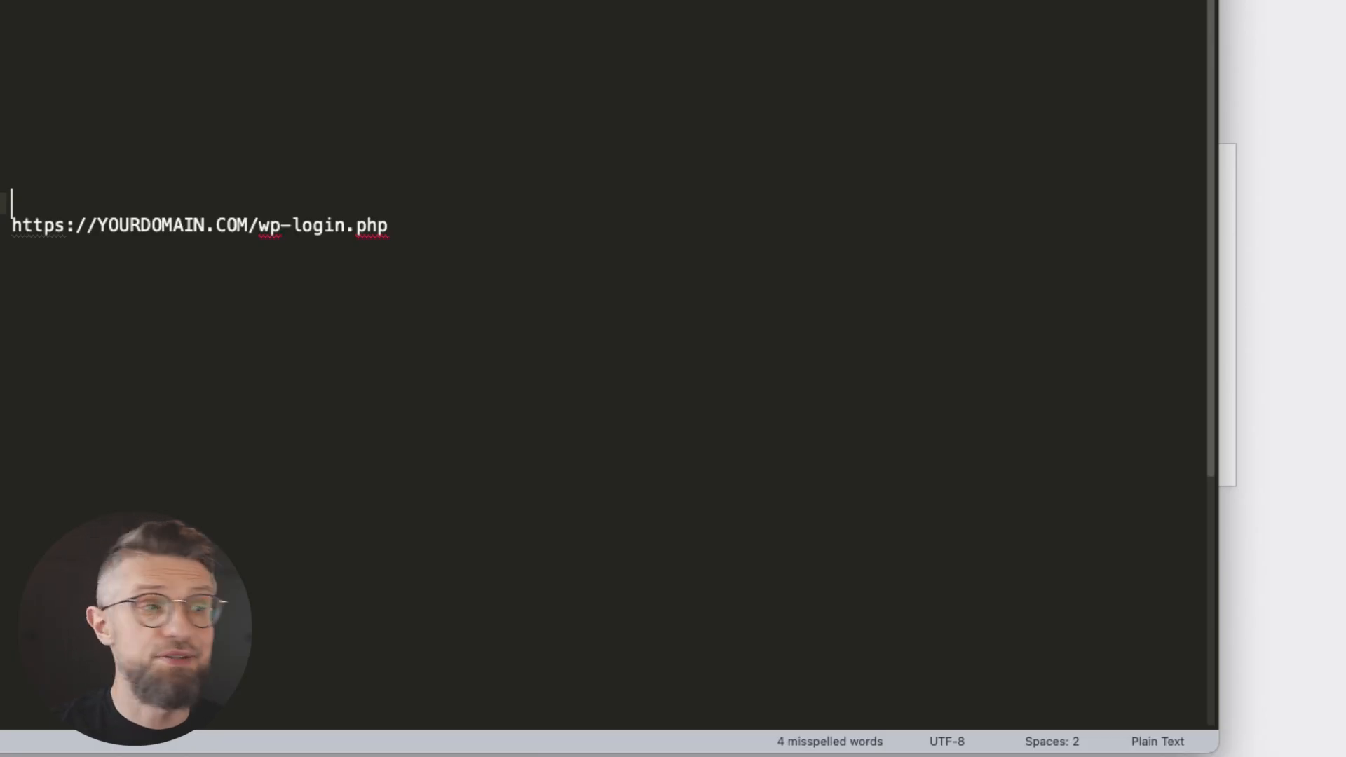
Step: Log back in with the account username and new password, with Remember Me ticked
click(731, 76)
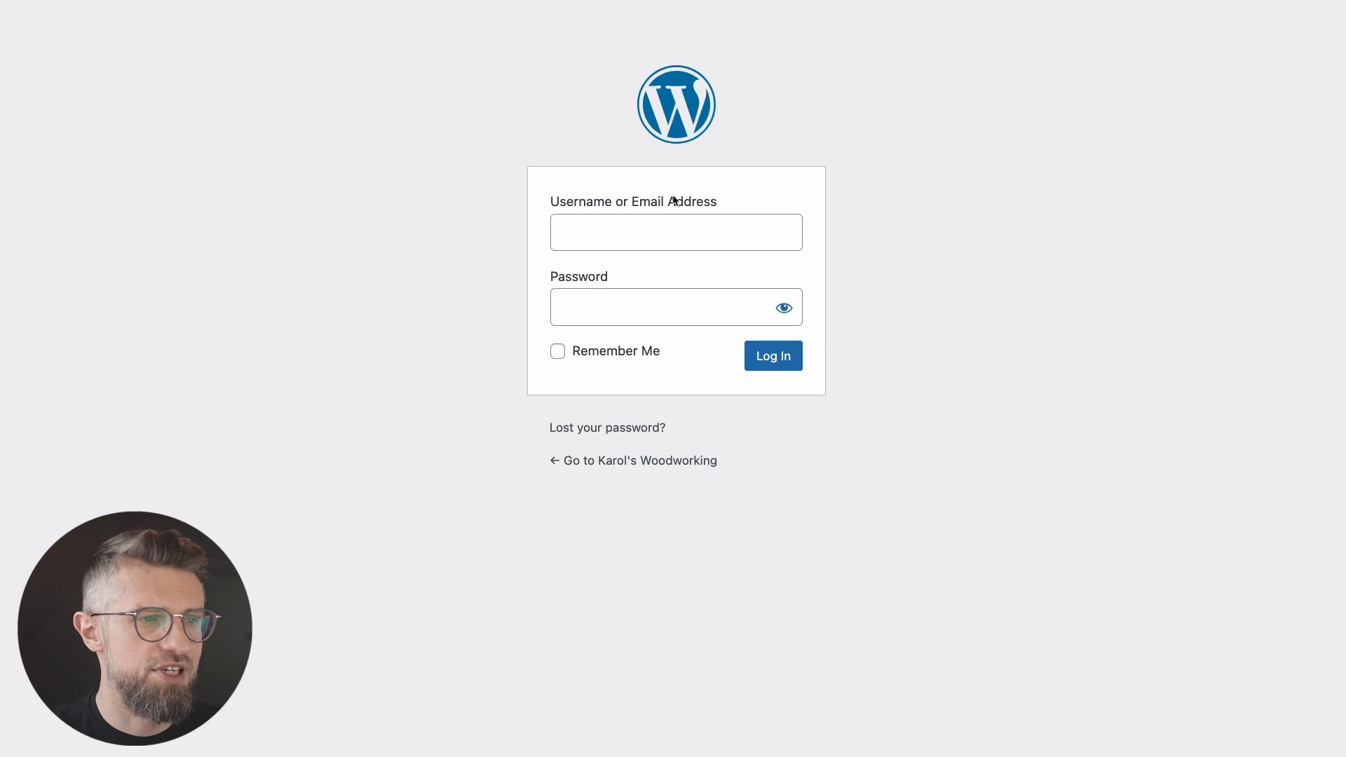
click(642, 228)
text(karol)
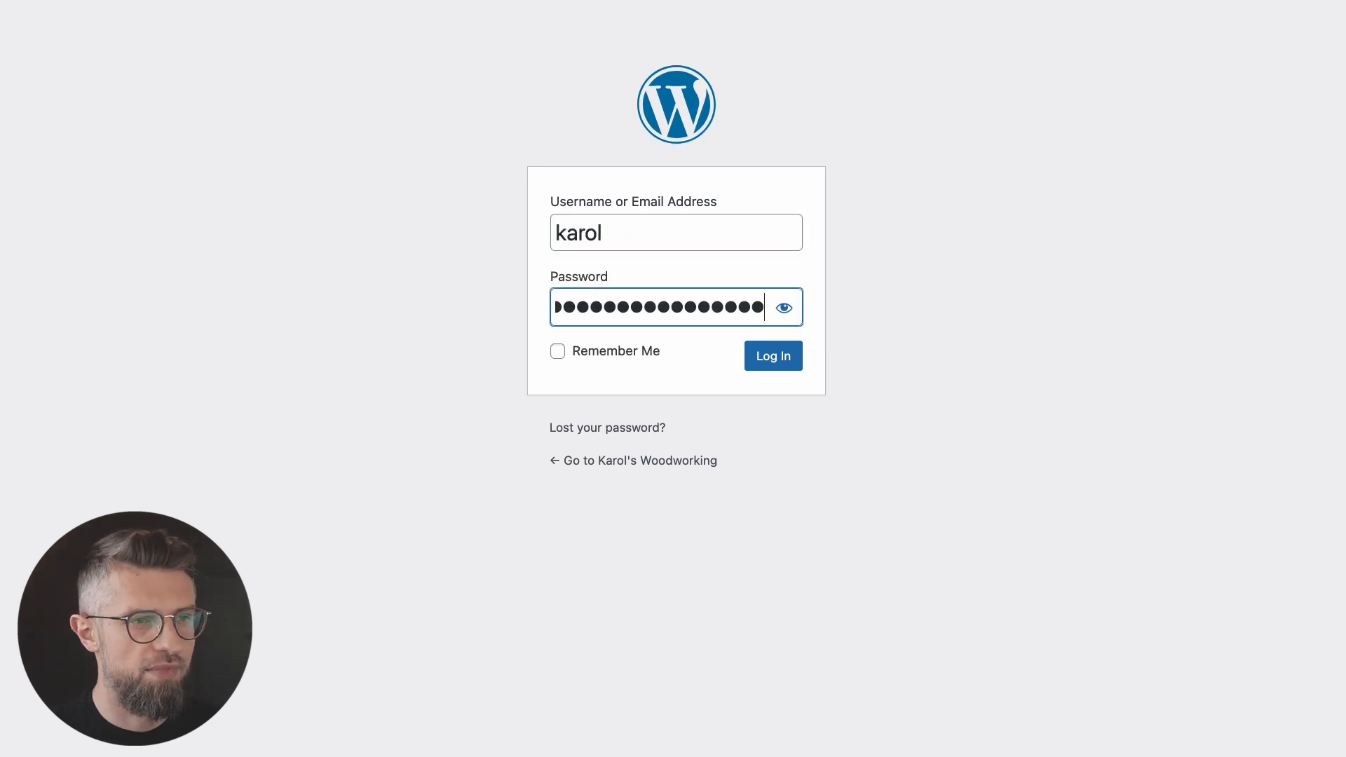
click(638, 351)
key(Return)
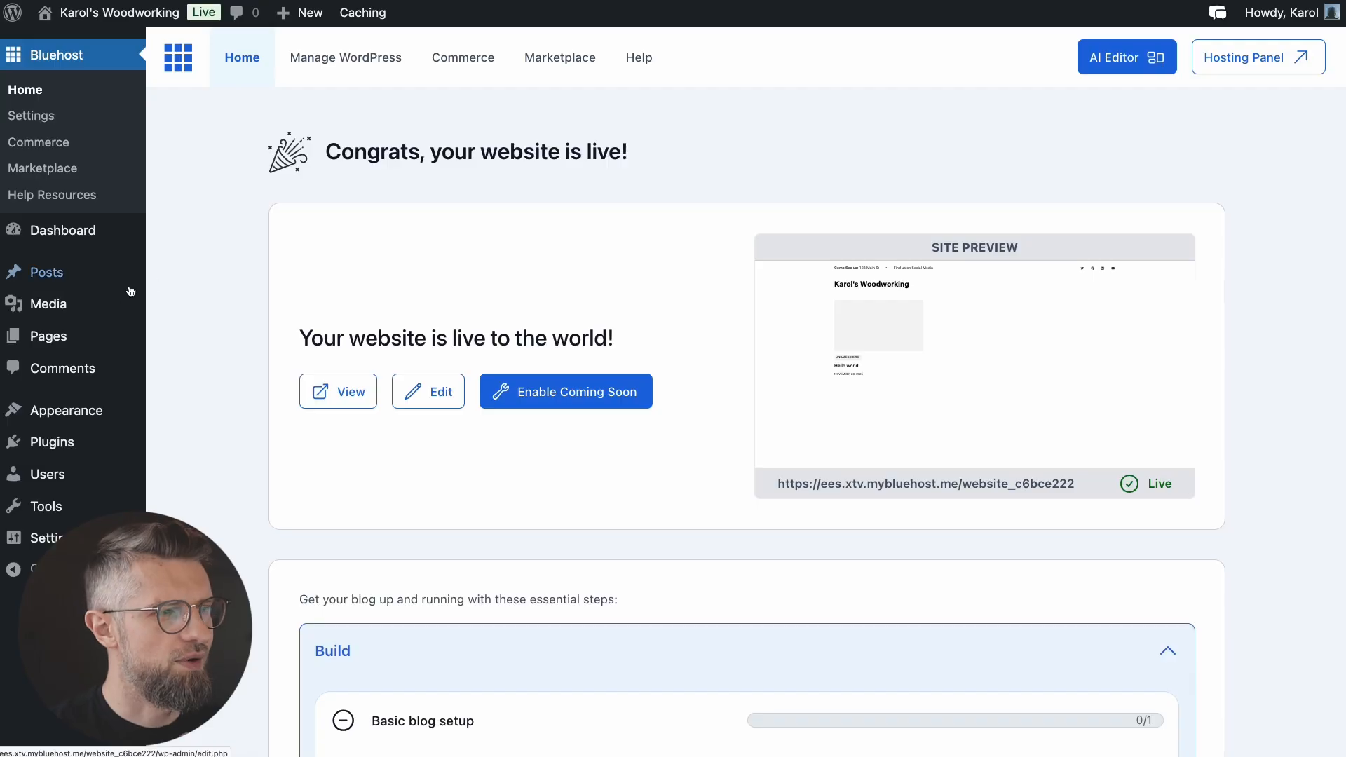
Step: Search the theme directory for 'neve', then install and activate the Neve theme
mouse_move(90, 417)
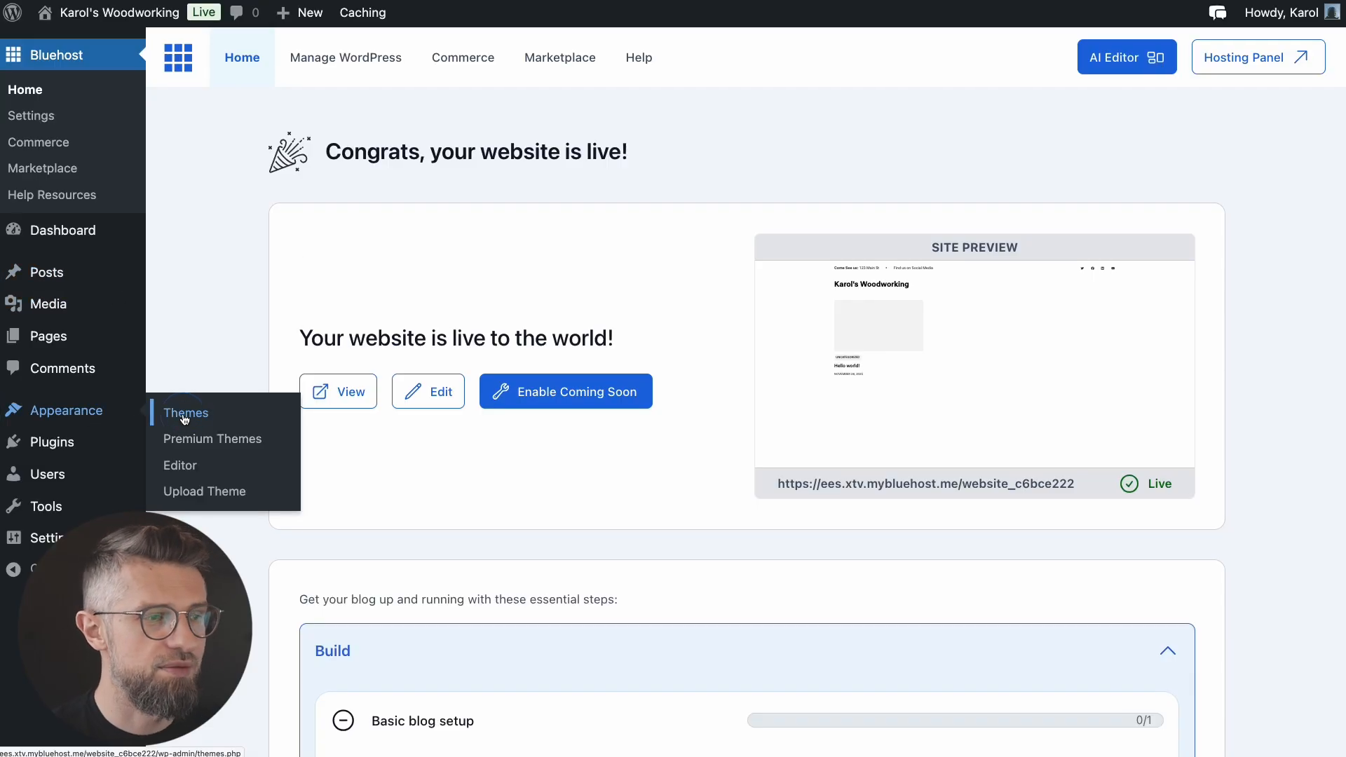
click(166, 419)
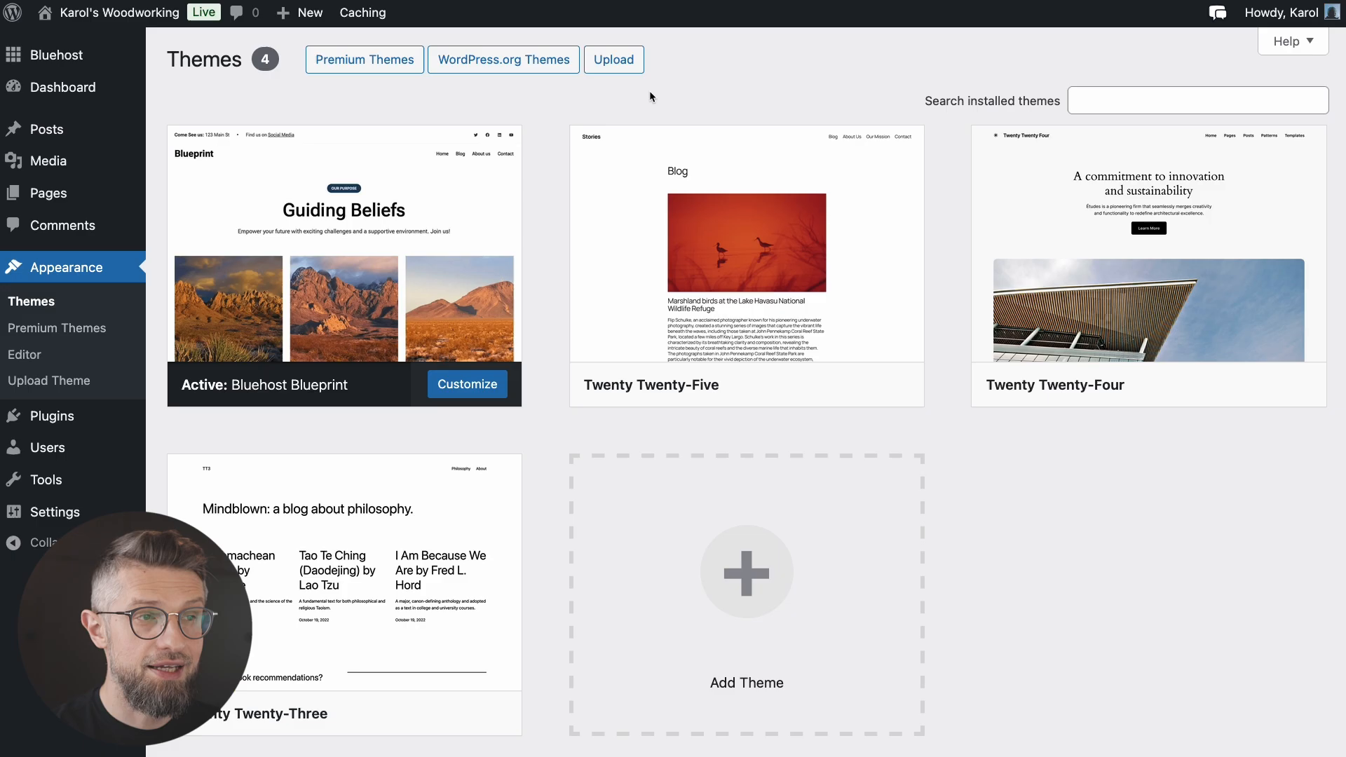
click(509, 63)
click(687, 66)
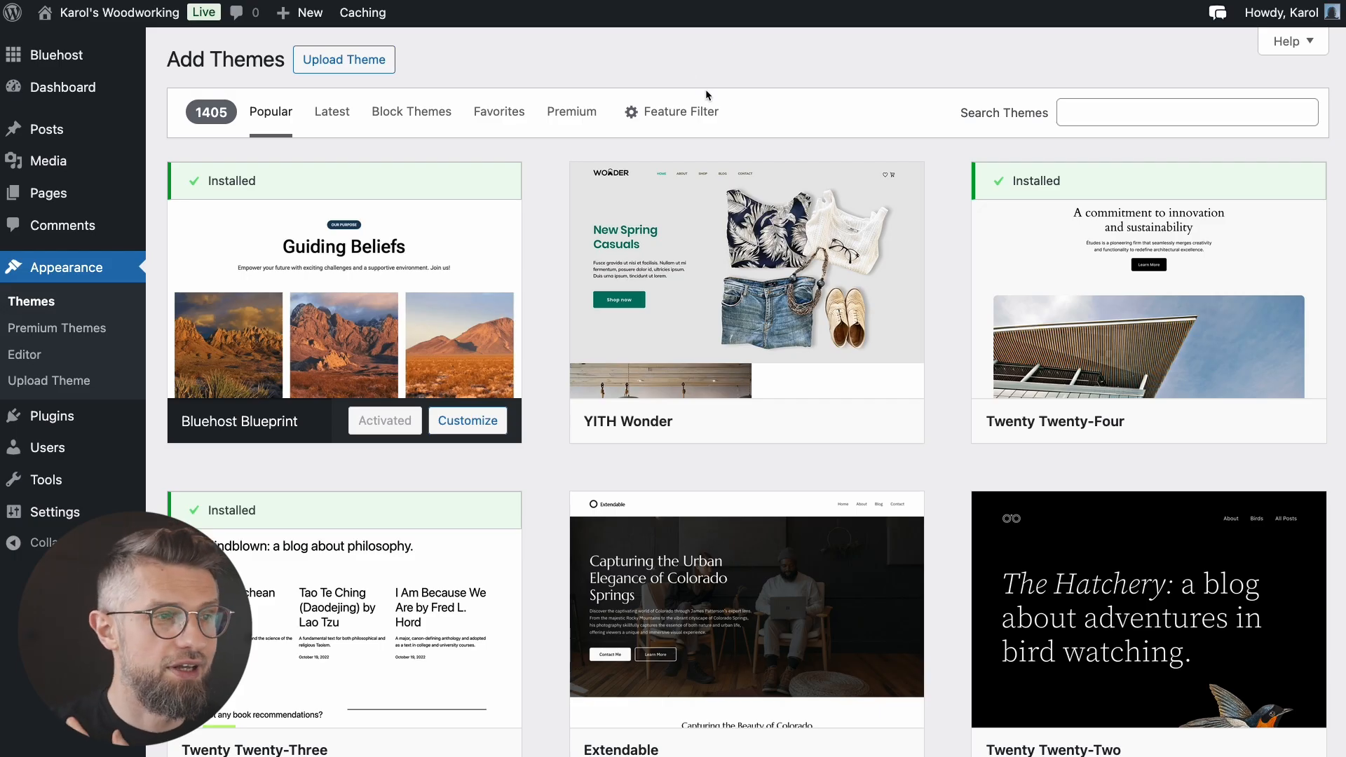
click(1091, 114)
text(neve)
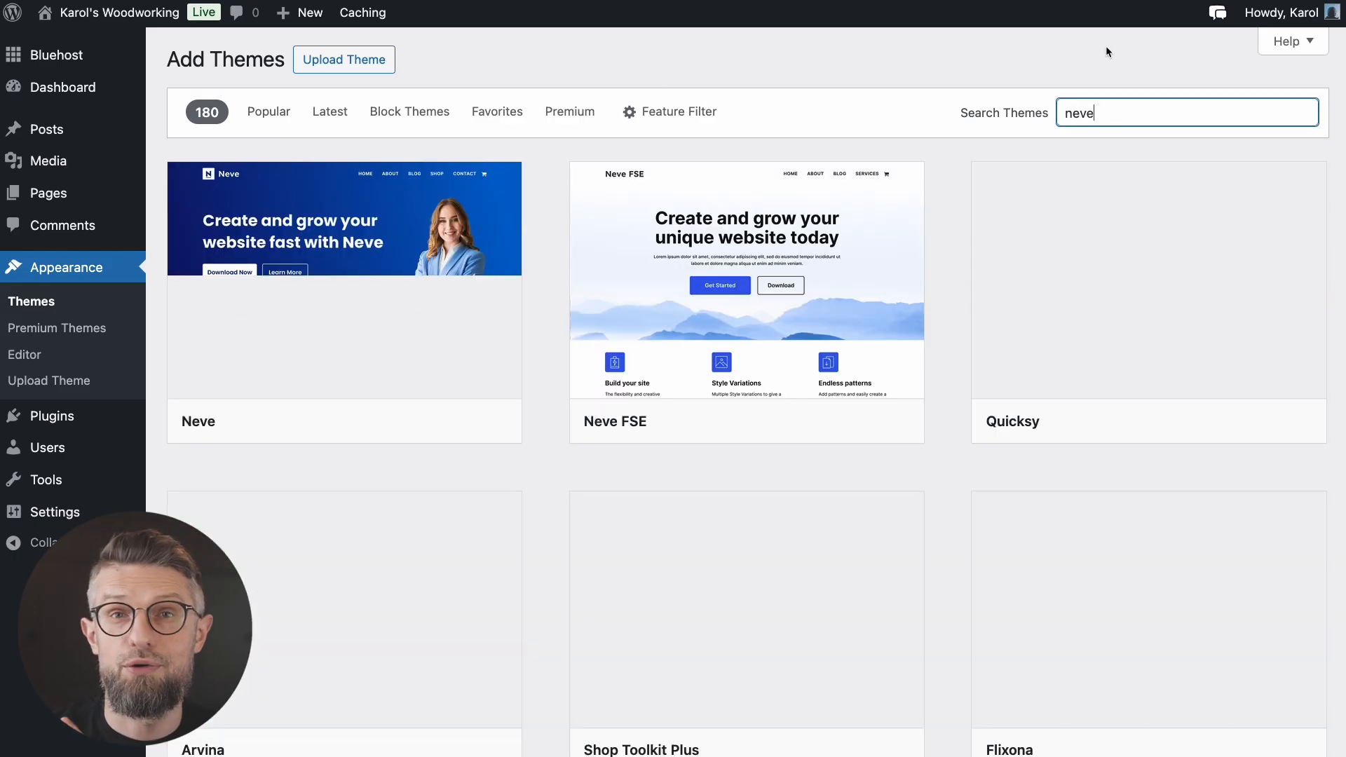
mouse_move(387, 342)
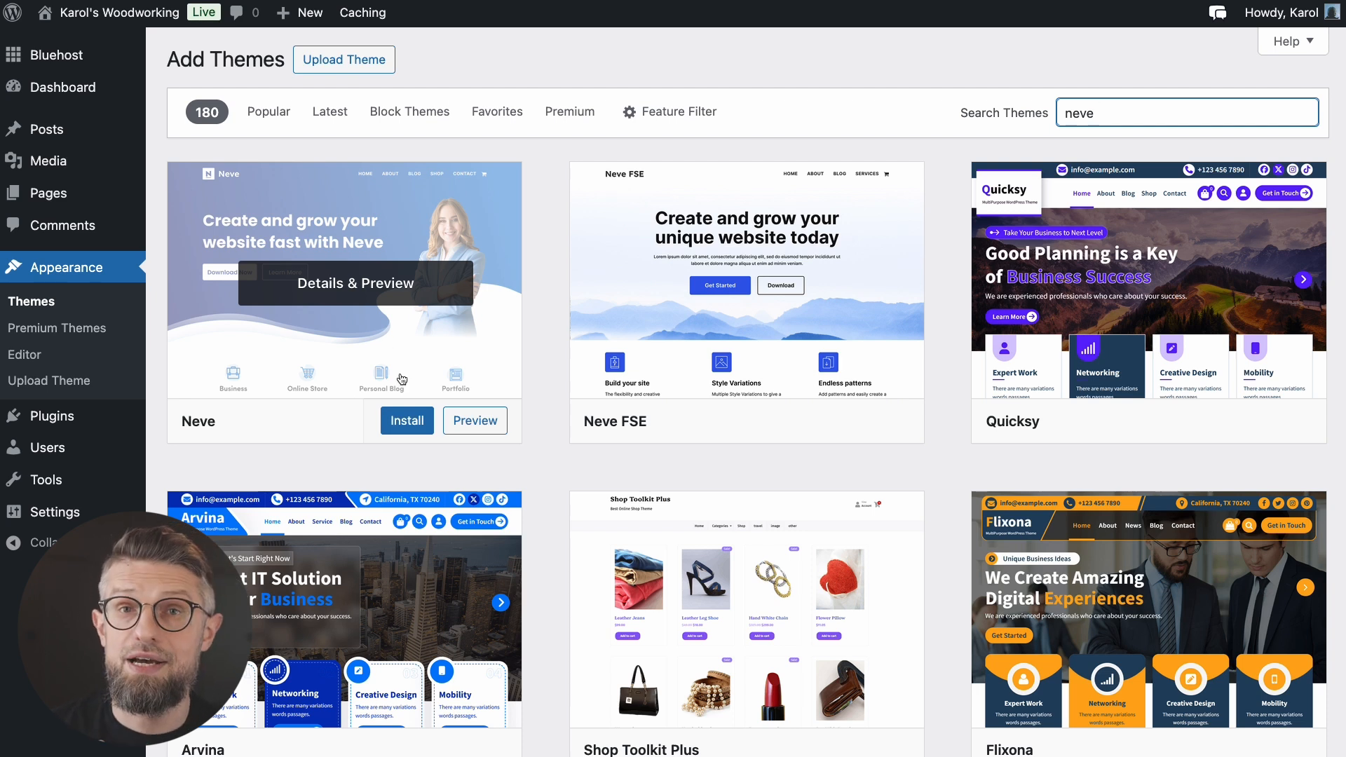
click(386, 426)
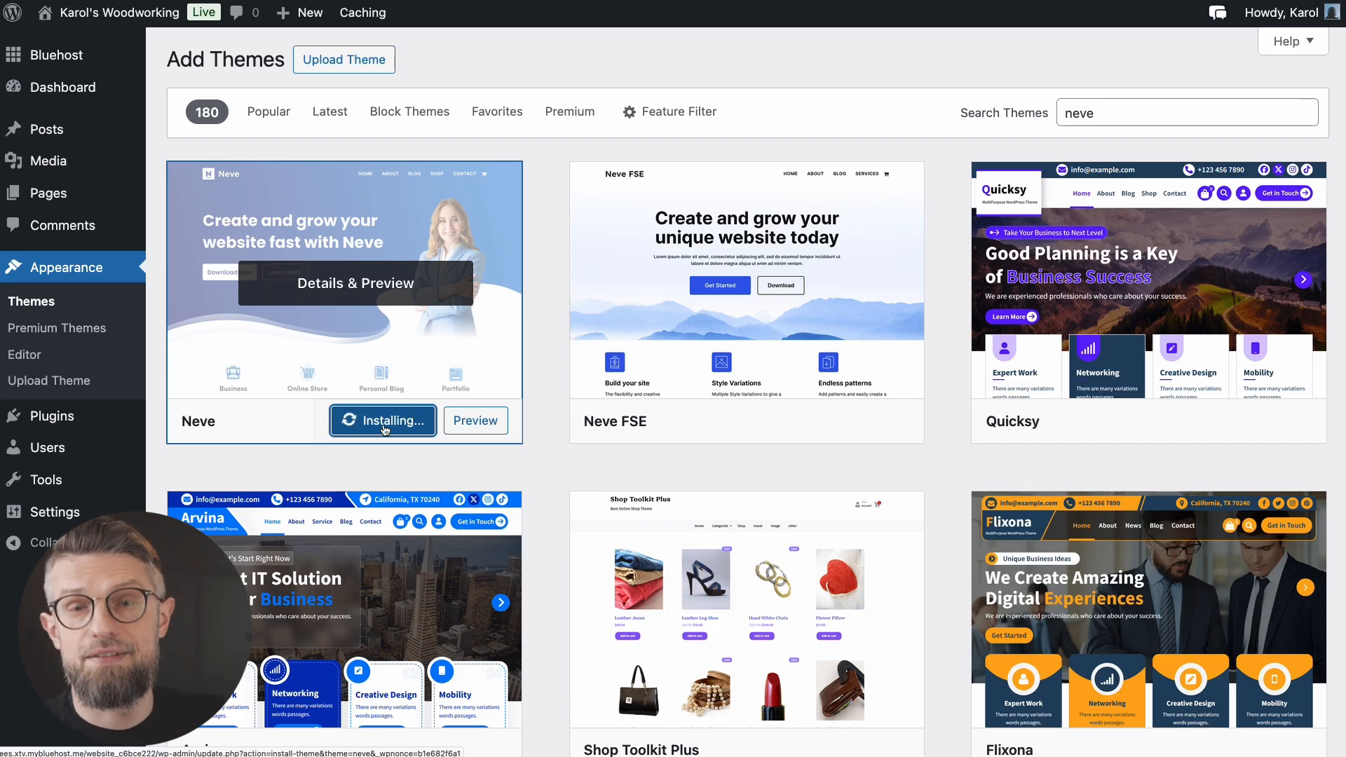
click(385, 429)
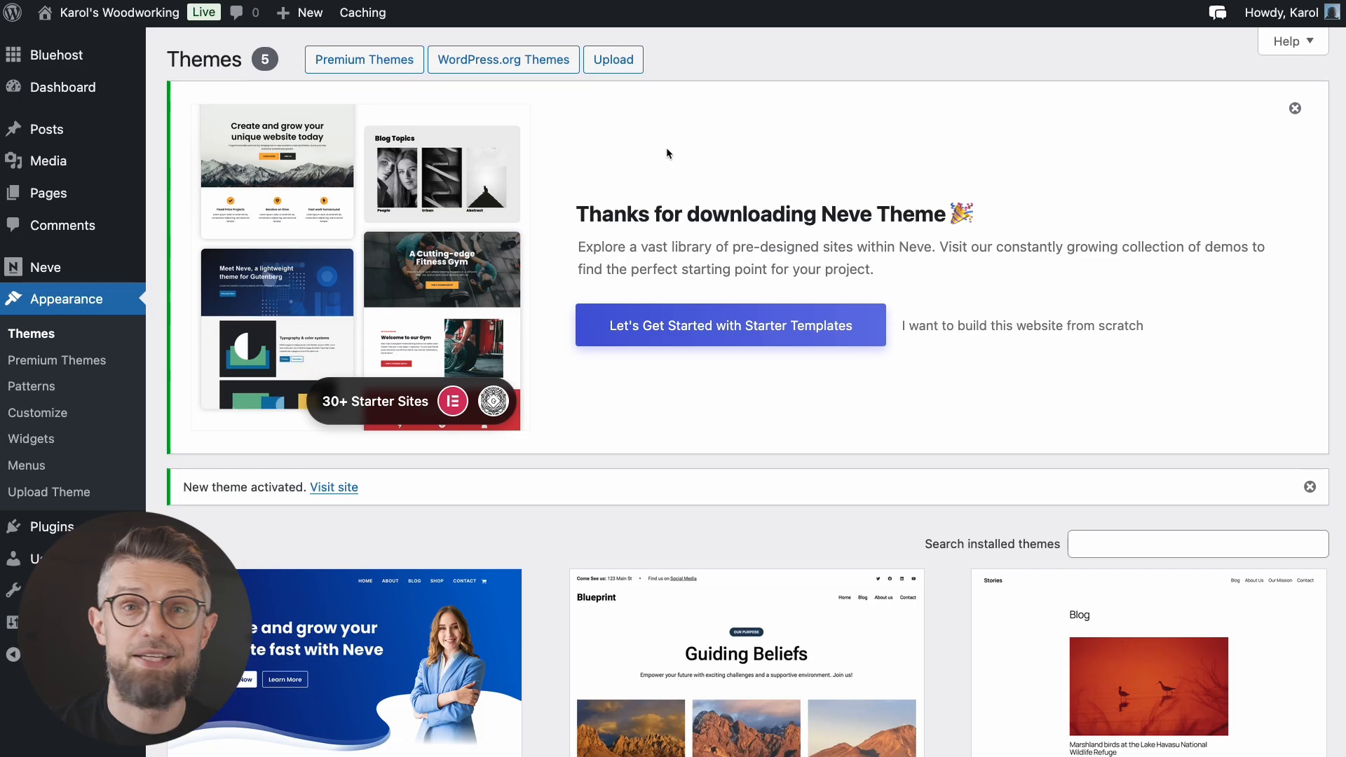
Step: Start Neve's starter templates as a Business site, browse the designs, and filter to Health
click(716, 315)
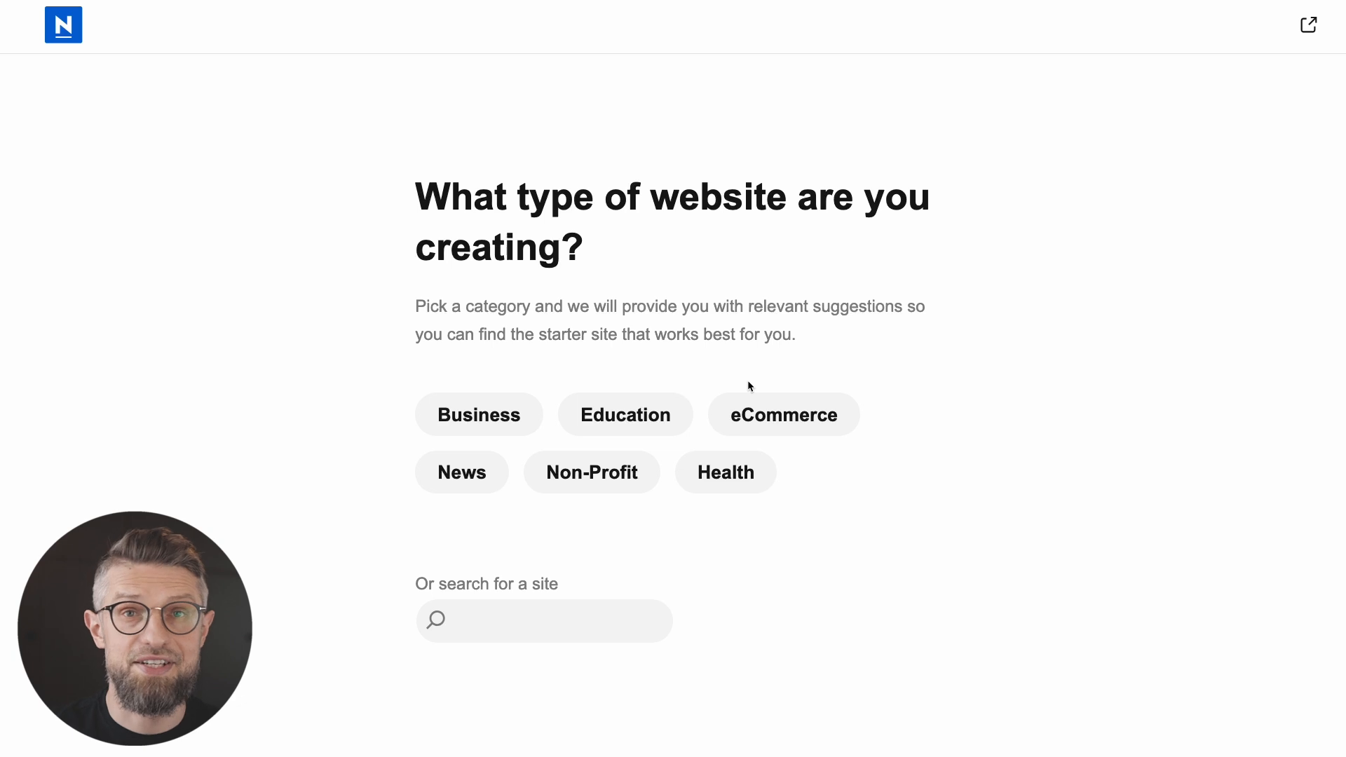
click(479, 414)
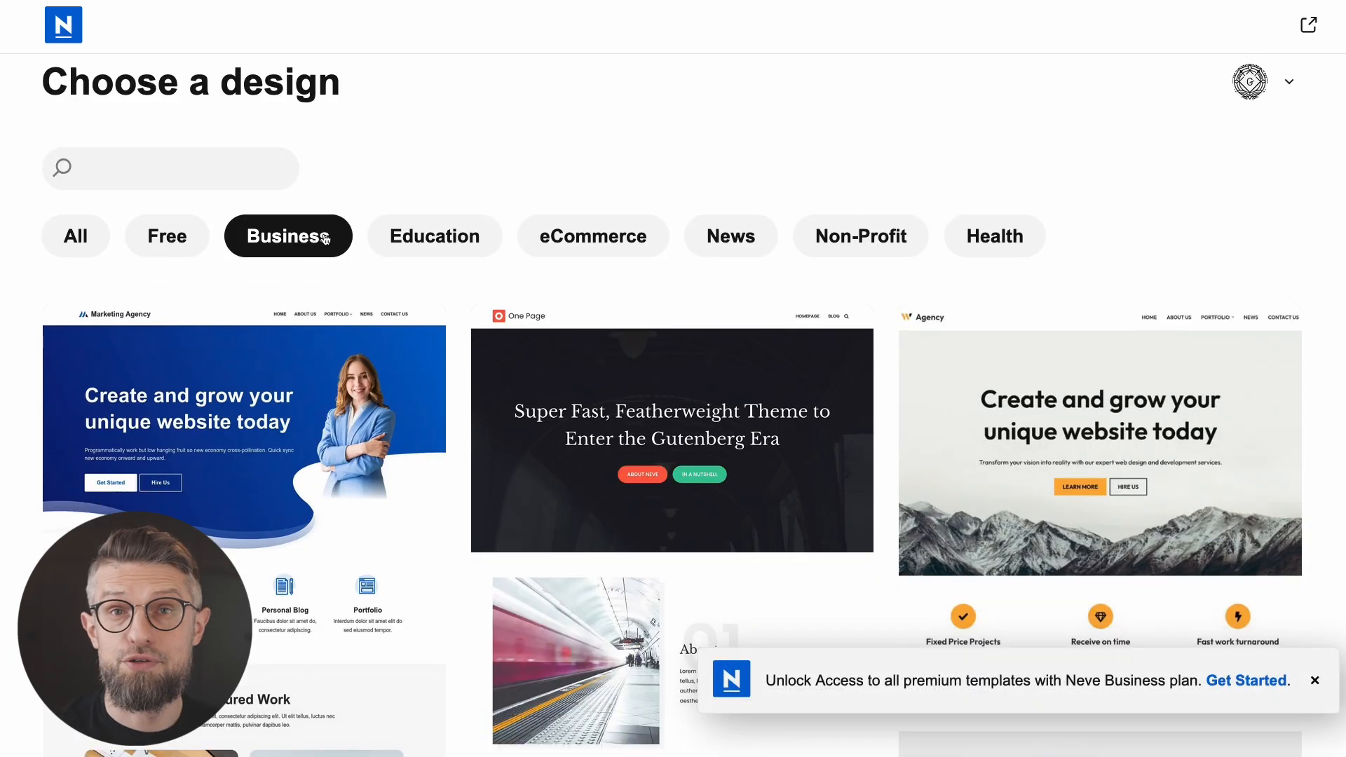
scroll(744, 544, down, 15)
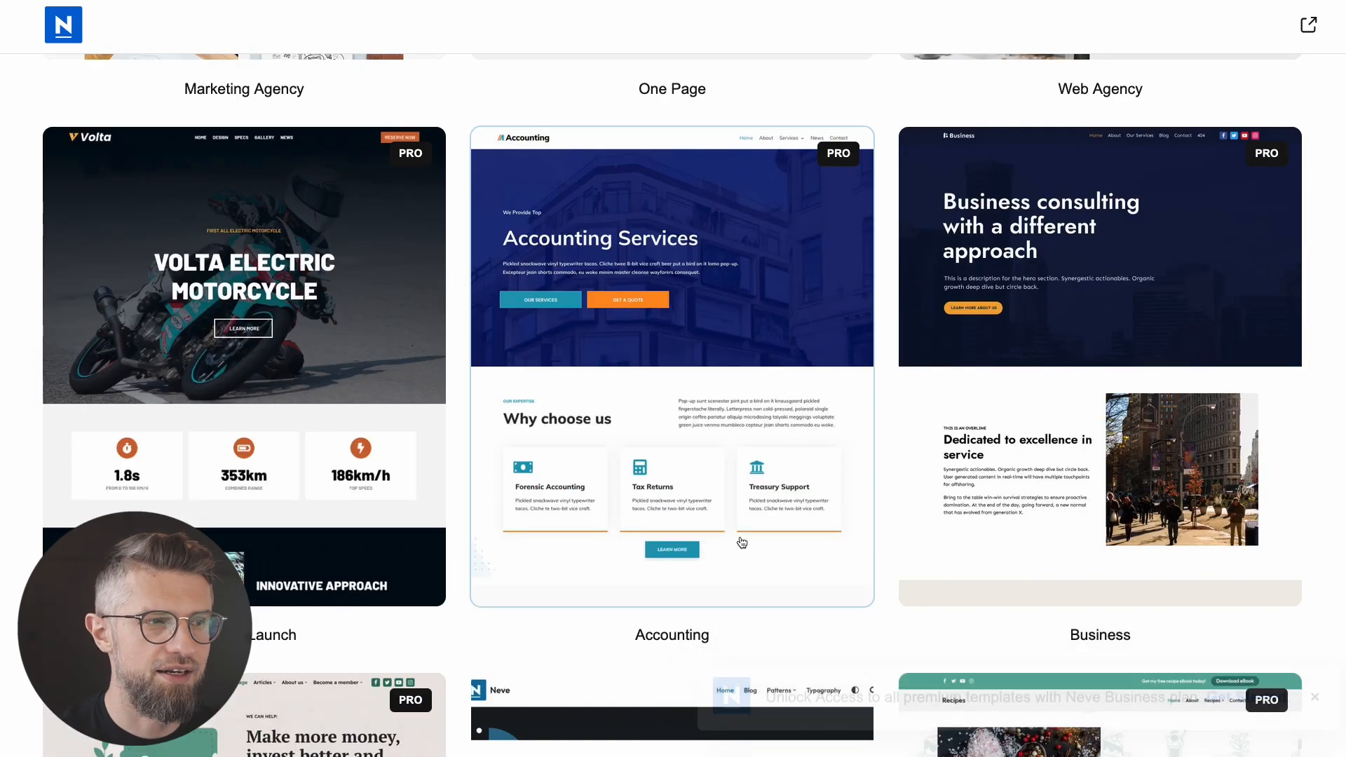
scroll(745, 544, down, 10)
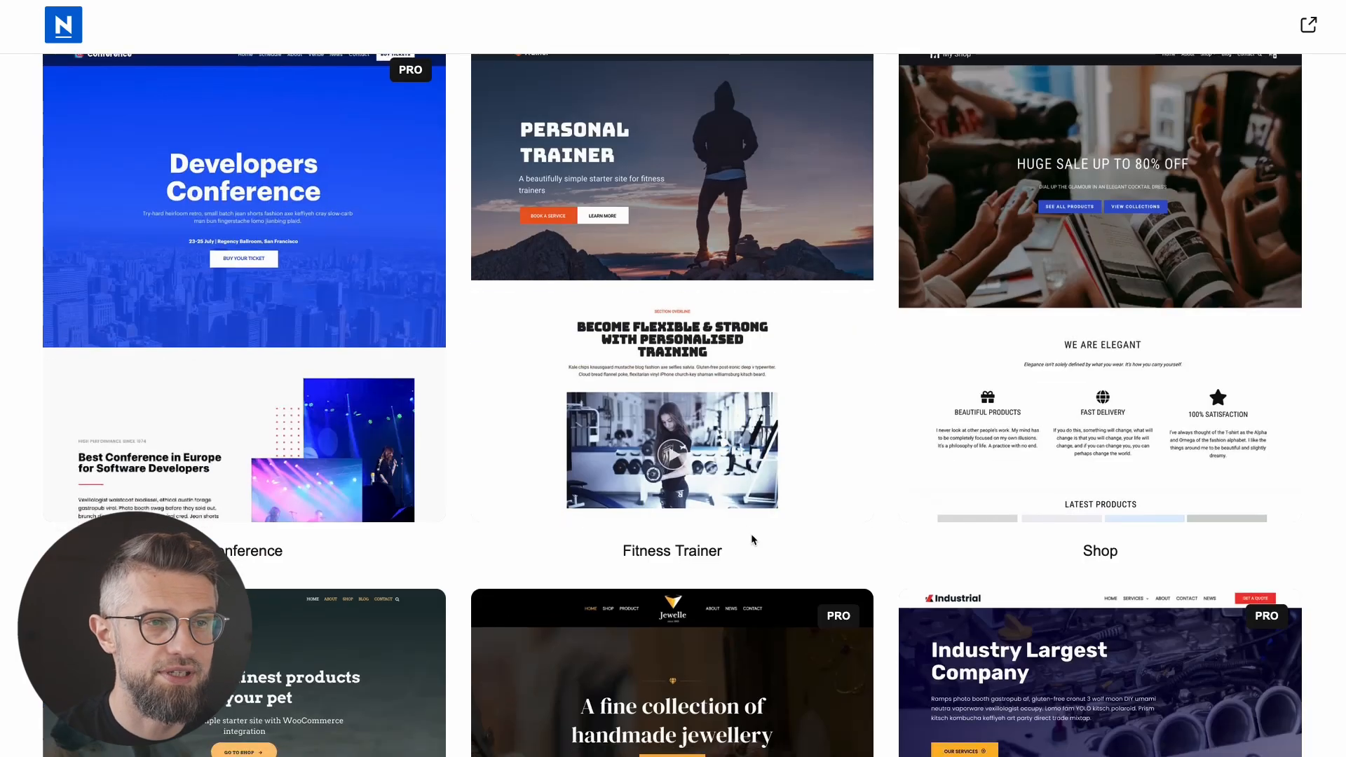
scroll(761, 538, down, 5)
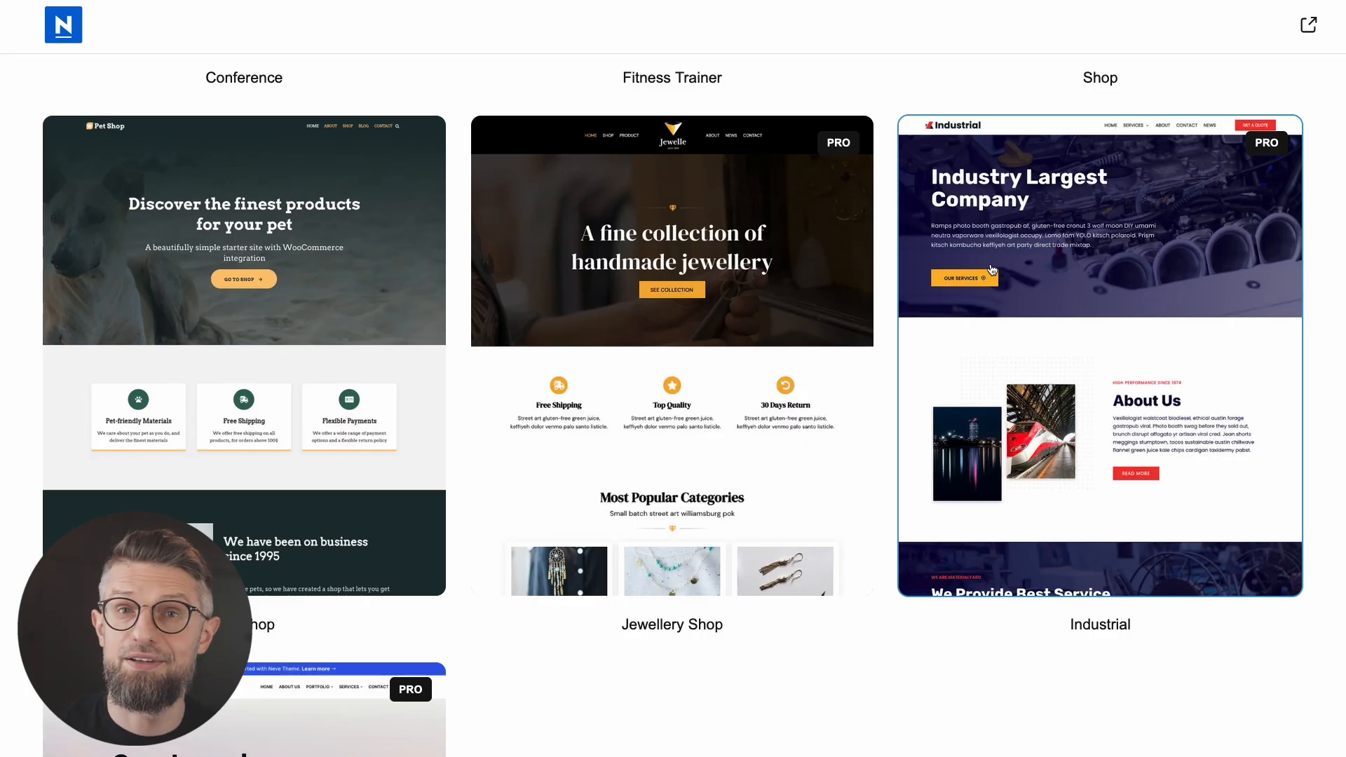
scroll(1017, 204, up, 8)
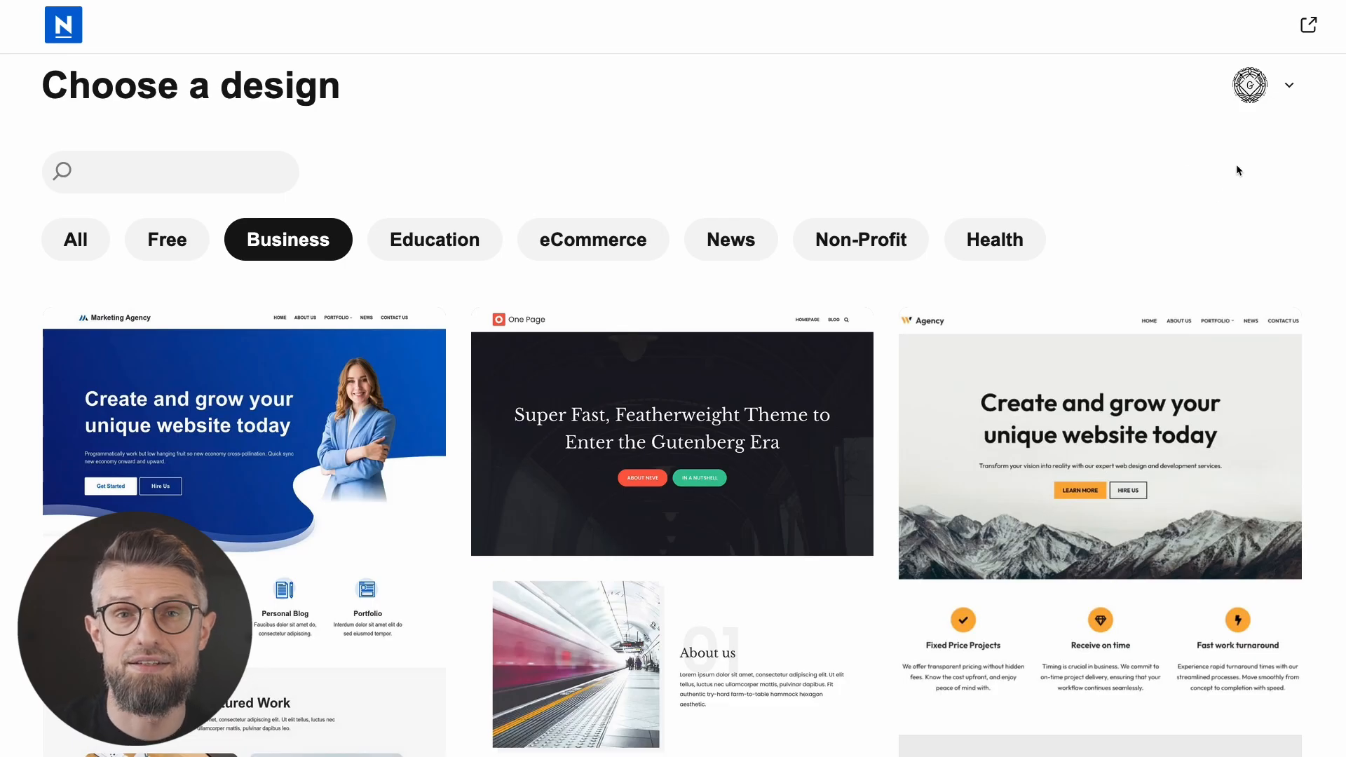
click(996, 242)
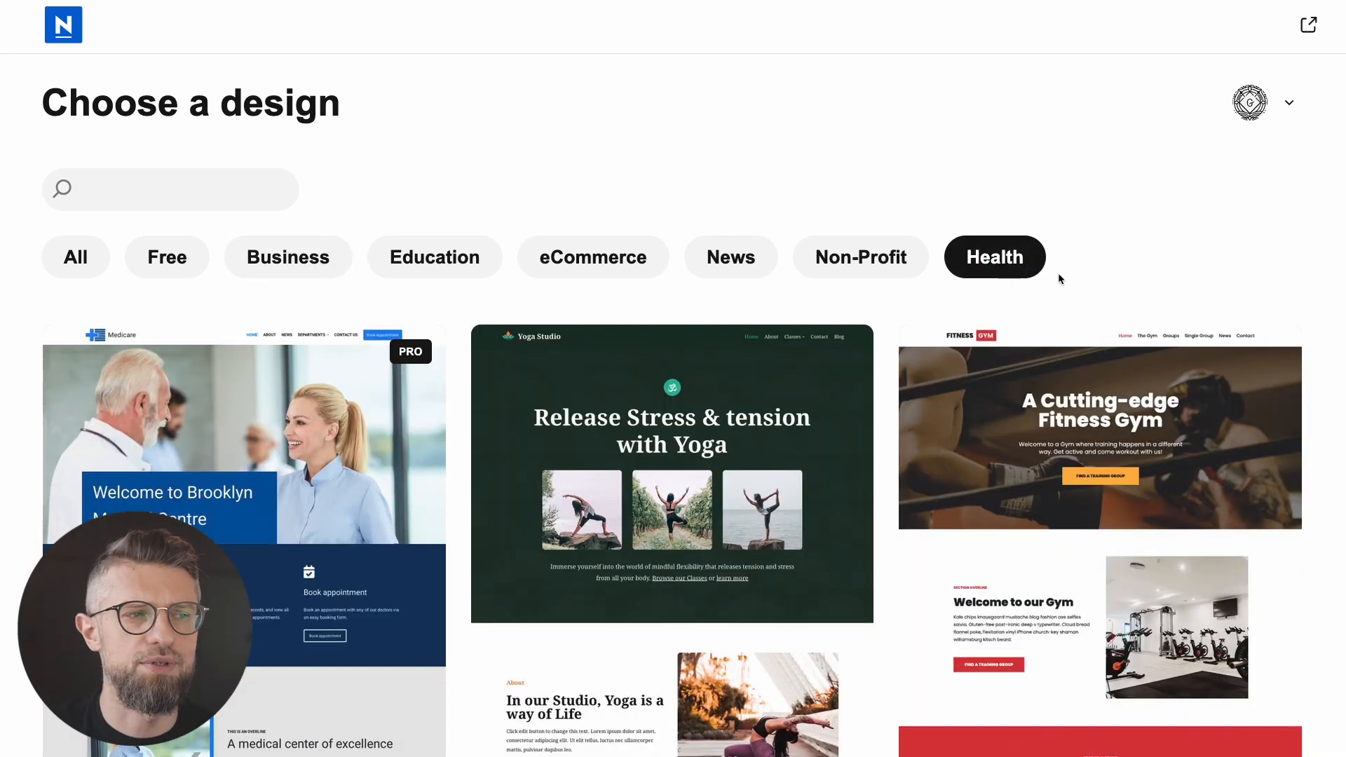
scroll(1106, 270, down, 2)
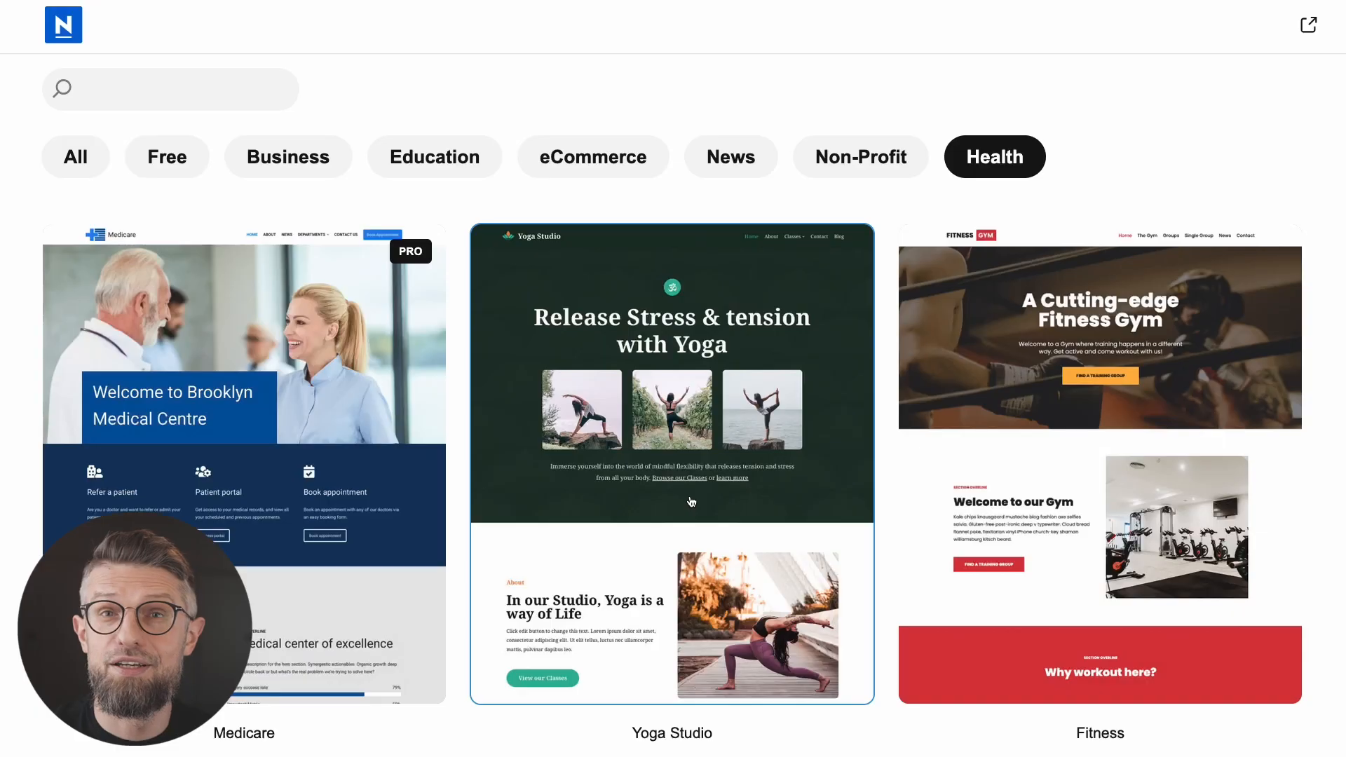
Step: Pick the Yoga Studio starter design
click(690, 499)
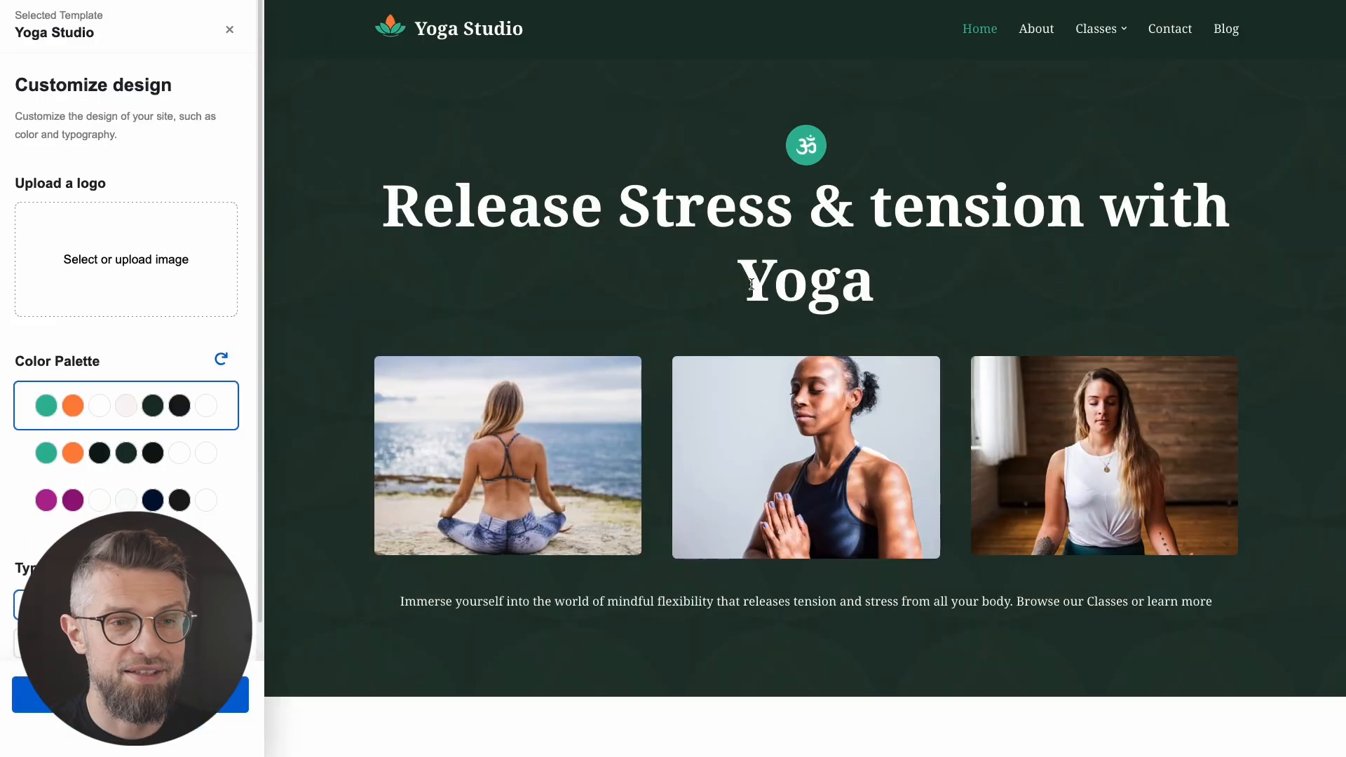
scroll(728, 315, down, 9)
scroll(730, 334, down, 15)
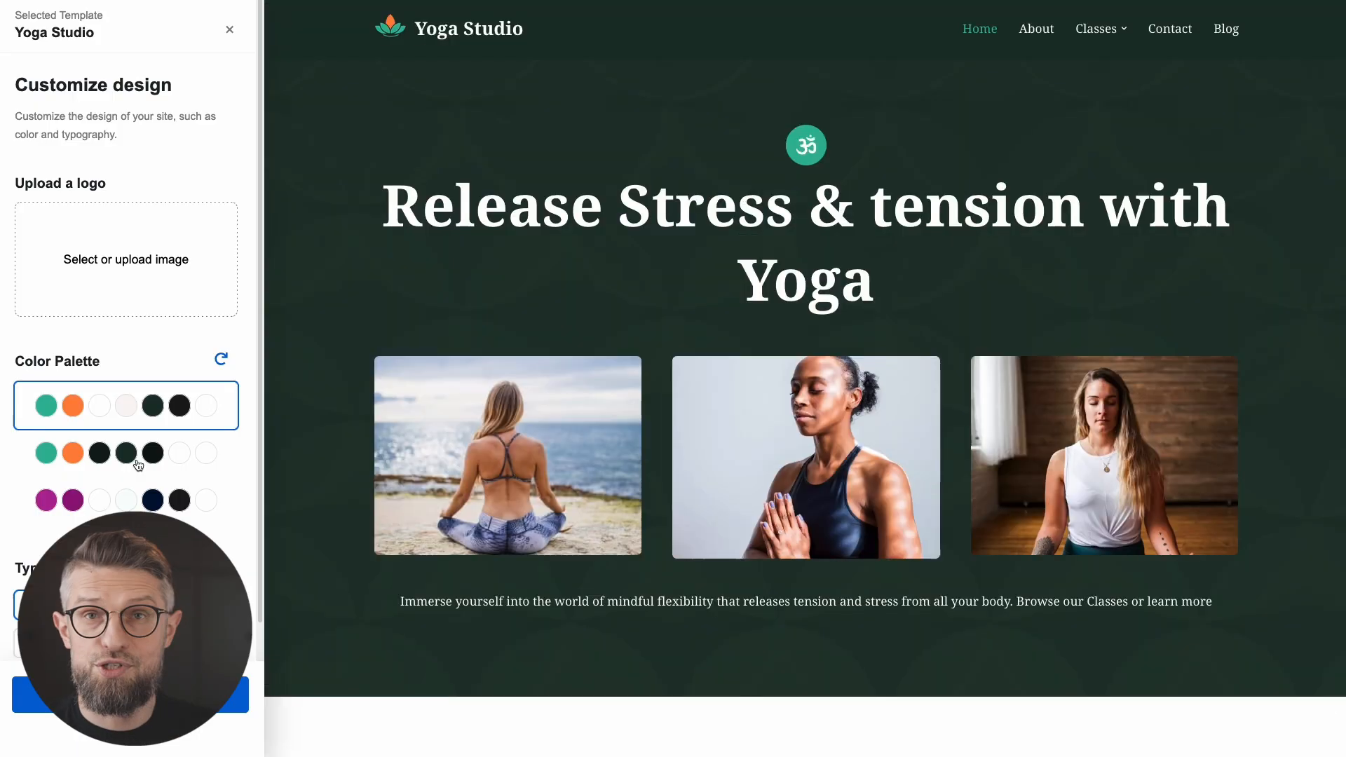
Step: Compare the colour palettes, settling on the Dark Mode palette
click(139, 459)
click(139, 500)
click(136, 414)
click(139, 452)
click(138, 500)
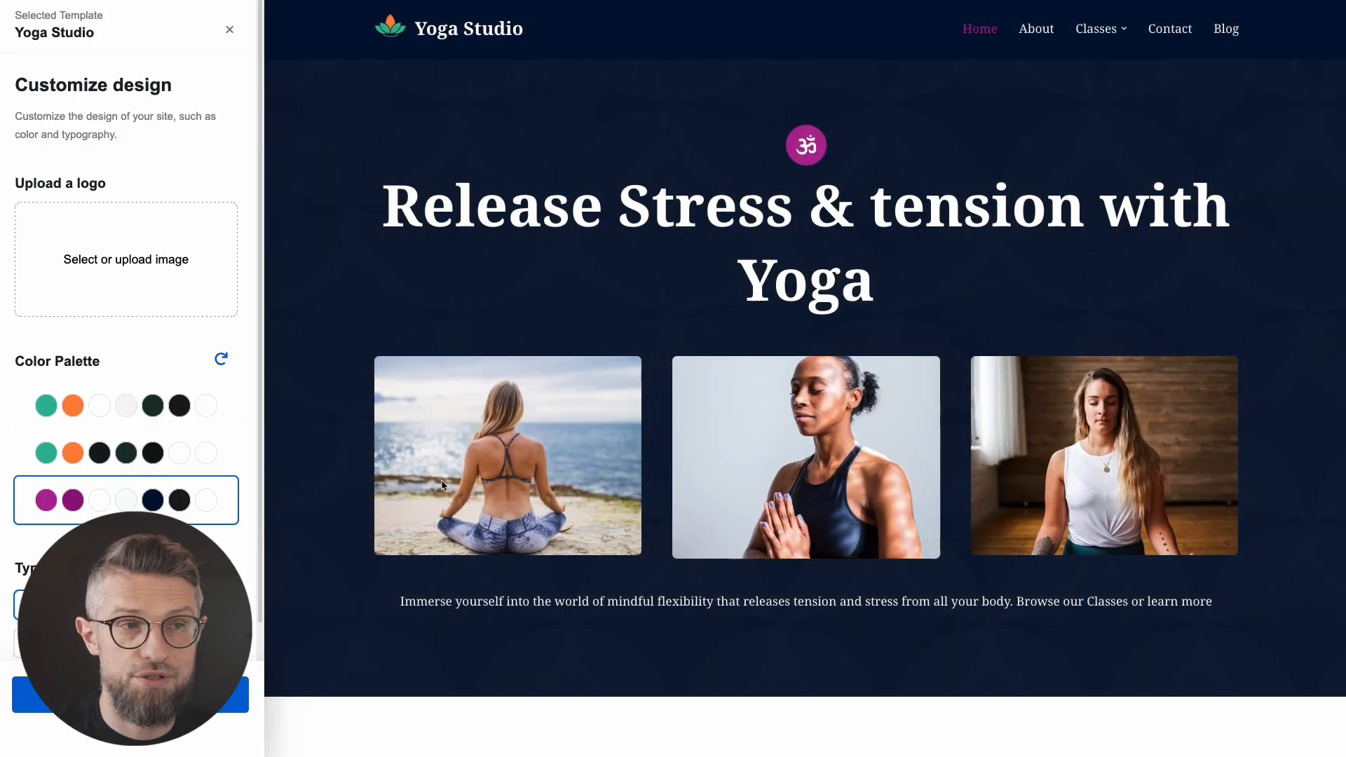
scroll(448, 503, down, 5)
scroll(448, 502, up, 2)
scroll(413, 510, up, 4)
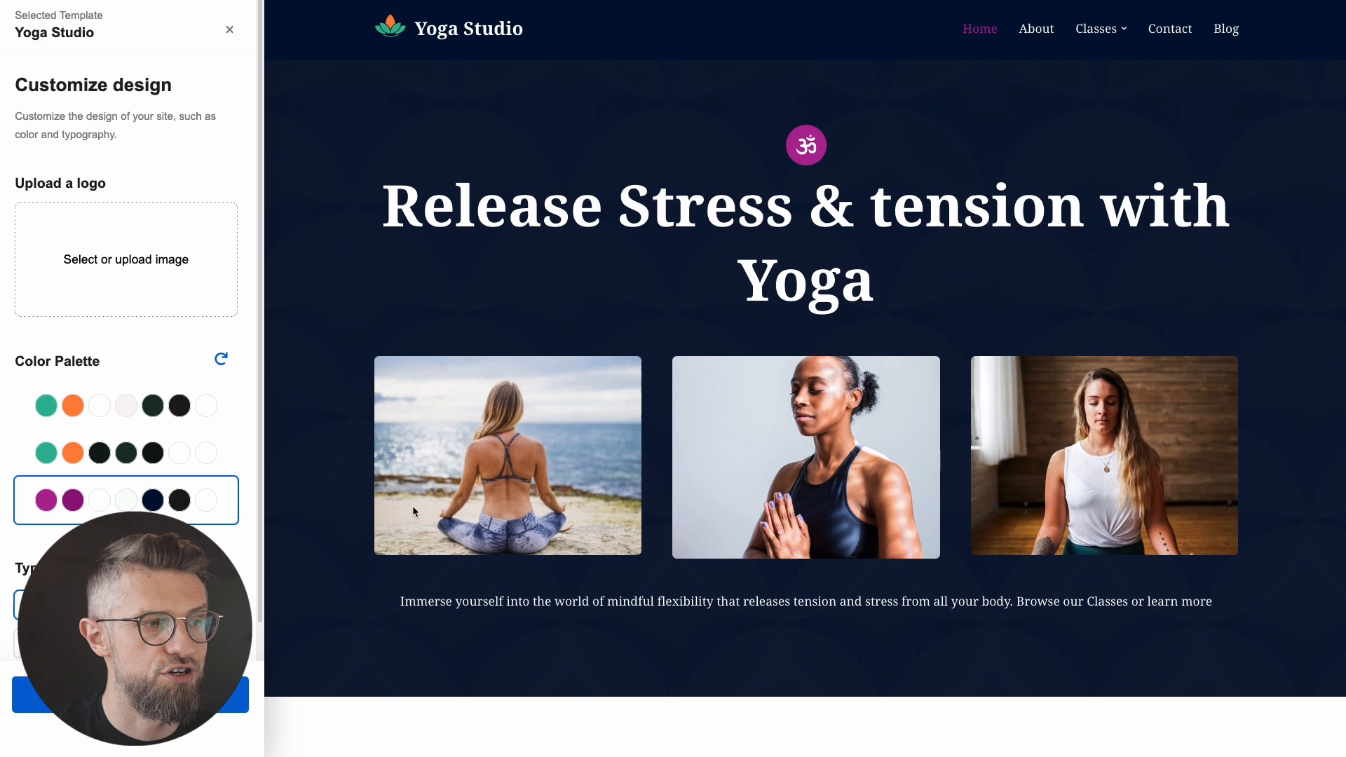
click(122, 468)
click(130, 415)
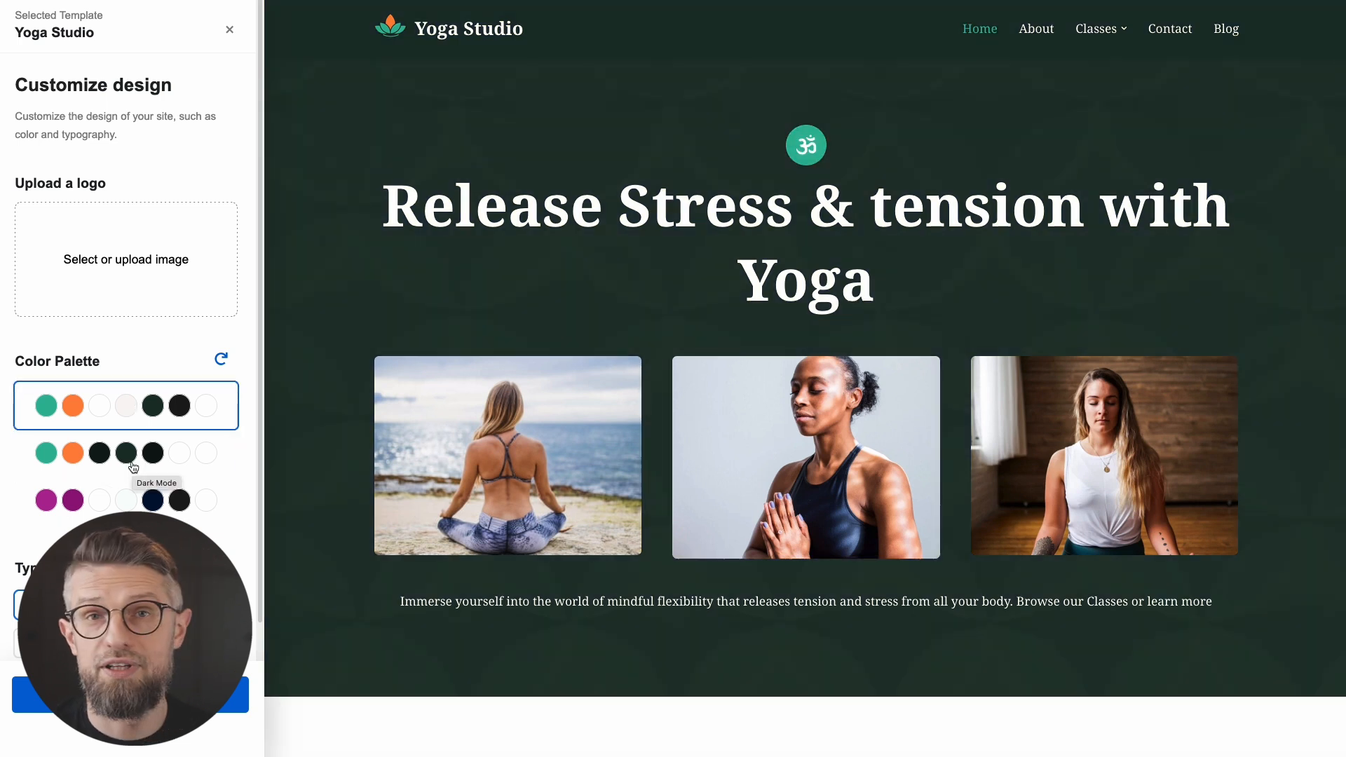
click(133, 468)
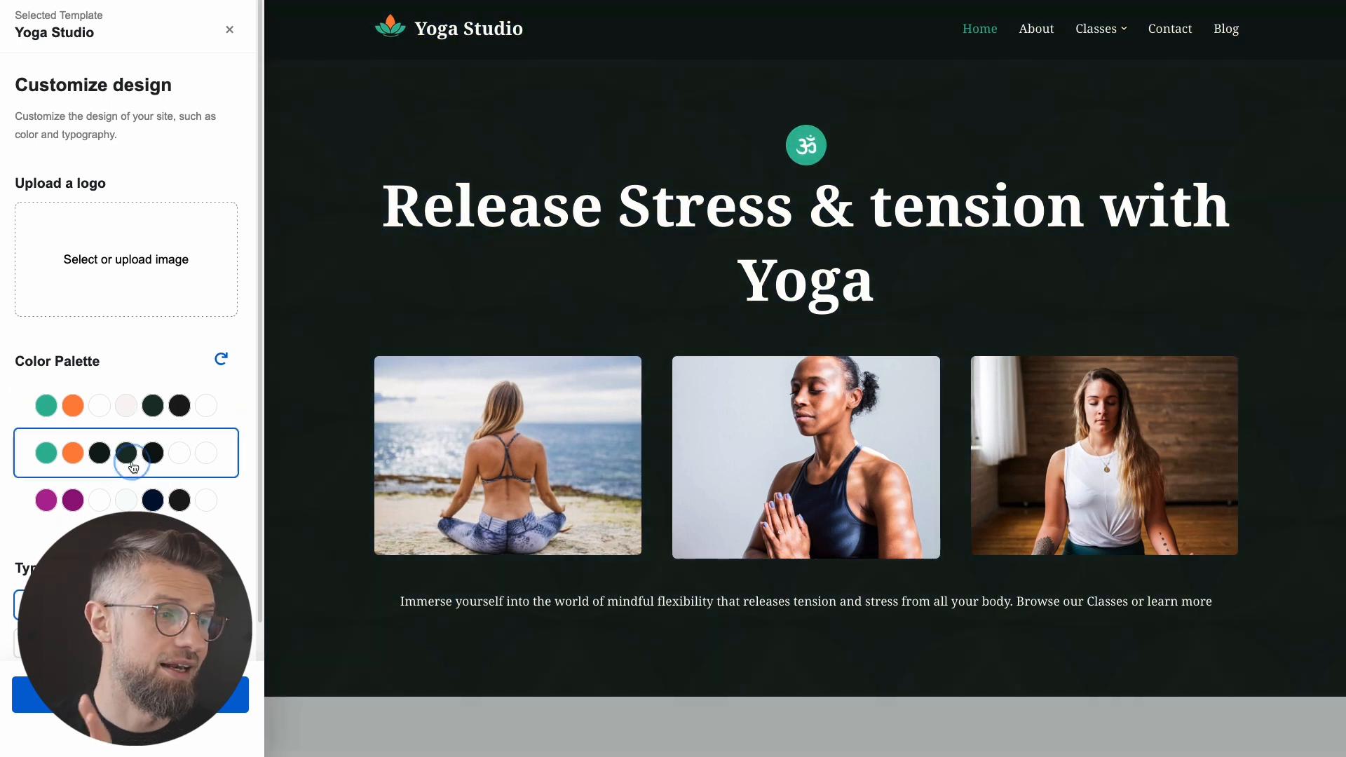
scroll(220, 539, down, 1)
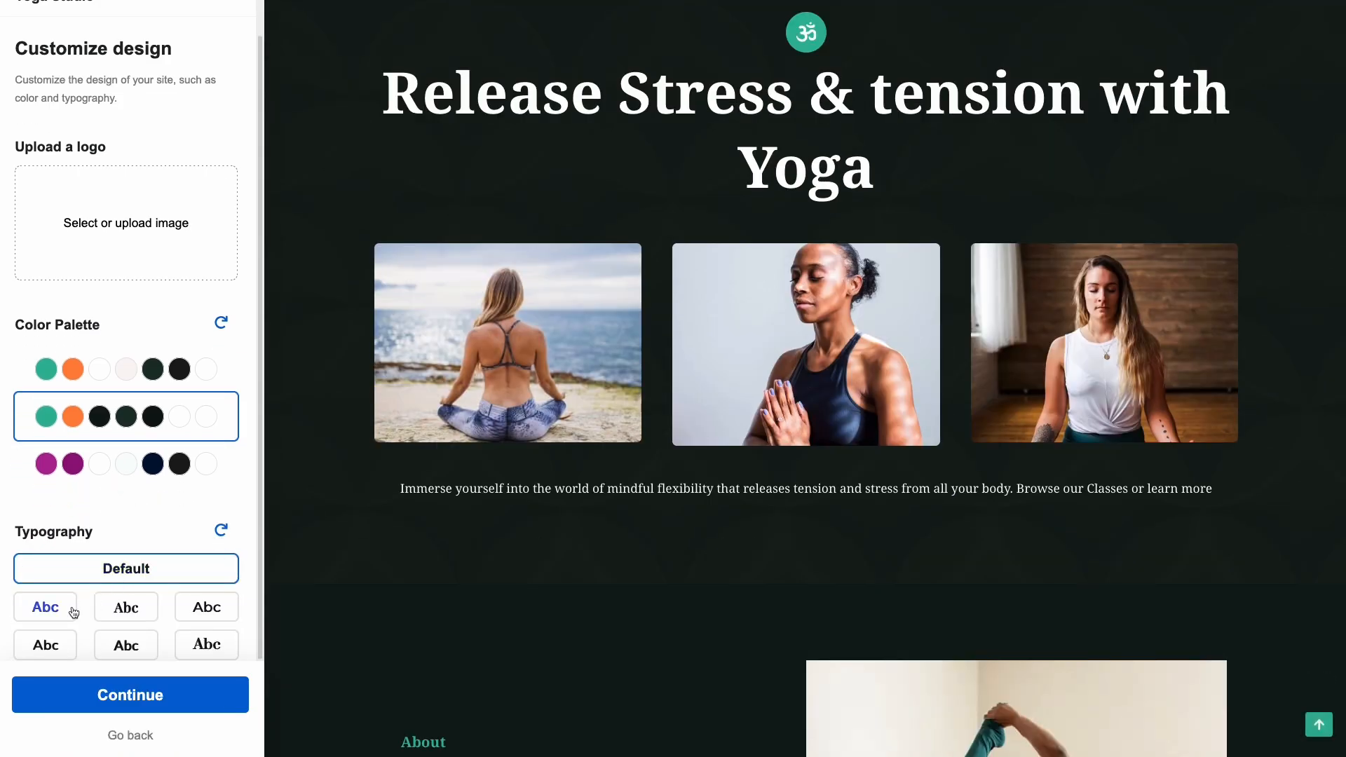
Step: Try several font pairings, settle on the serif heading pairing, and continue to feature selection
click(43, 612)
click(105, 616)
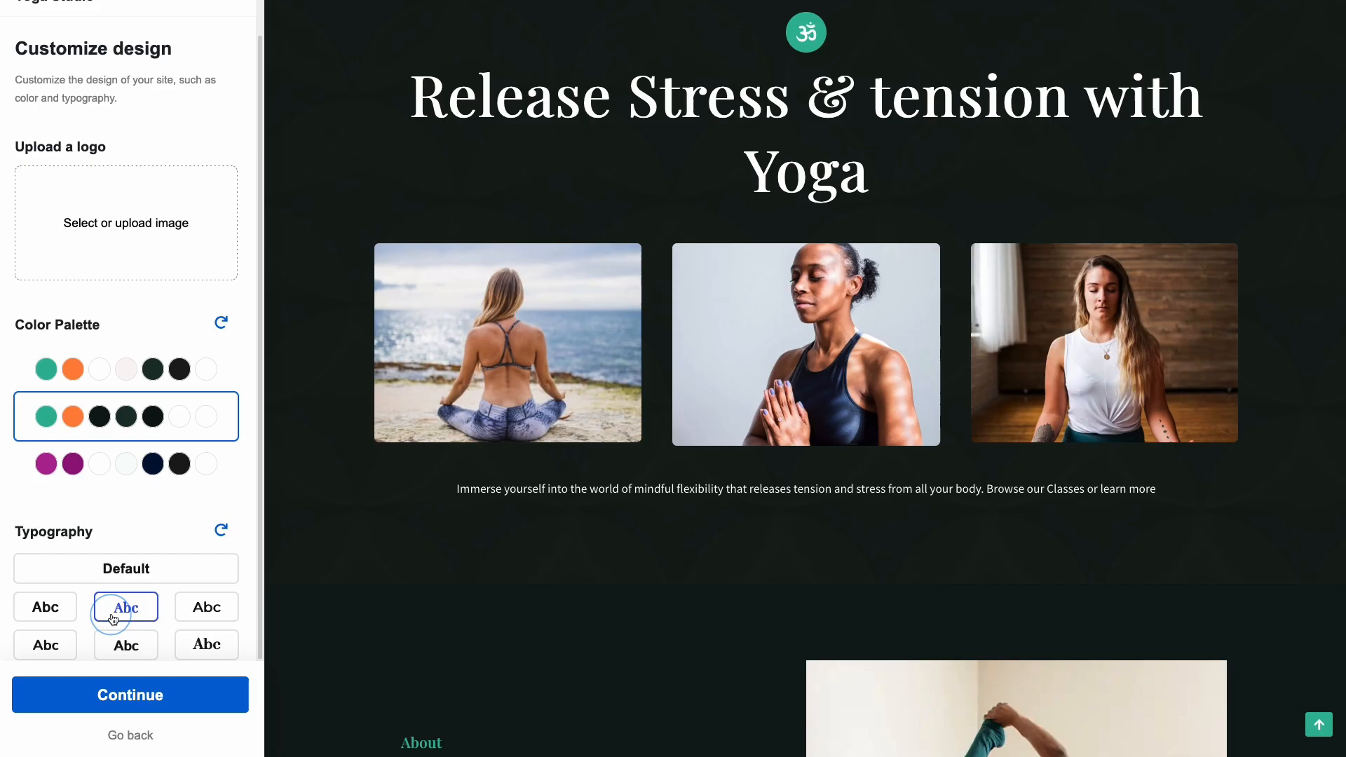
click(204, 615)
click(201, 649)
click(134, 647)
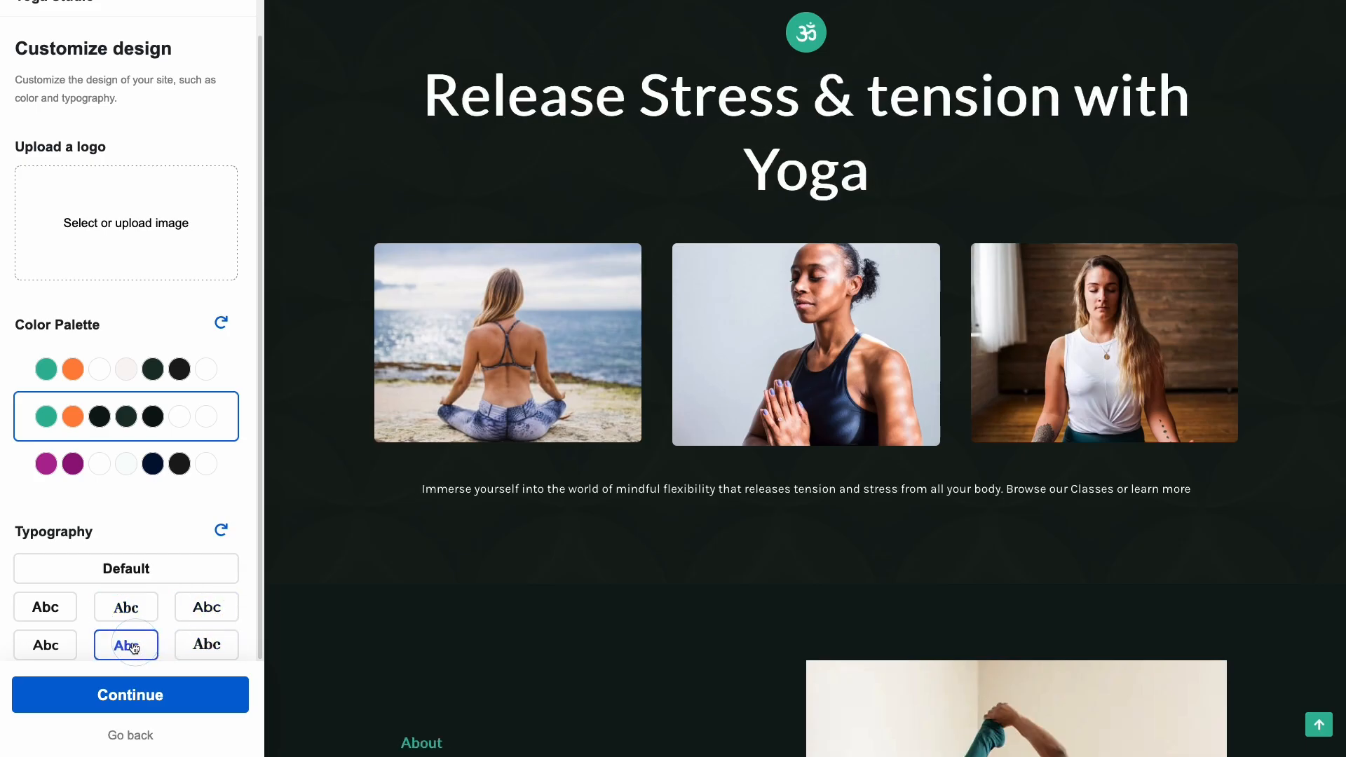
click(61, 650)
click(128, 608)
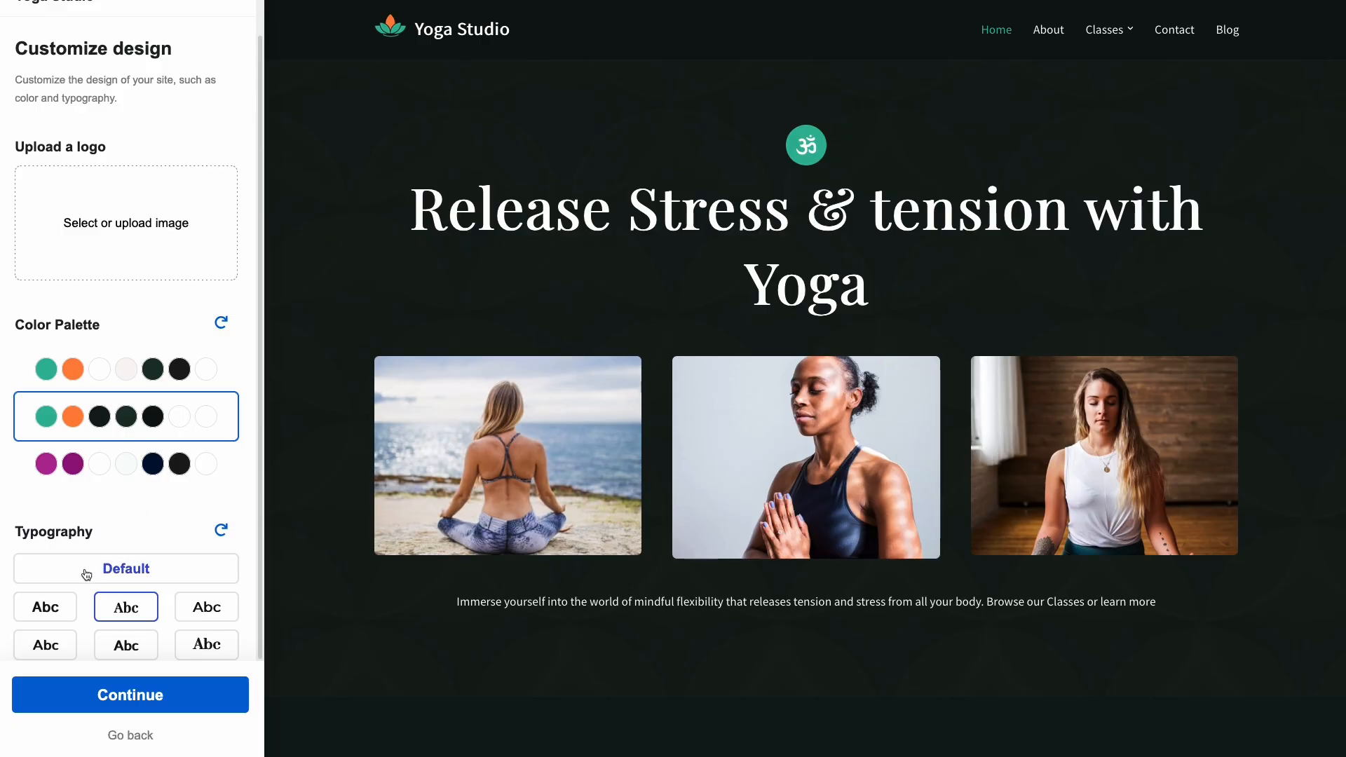
click(144, 707)
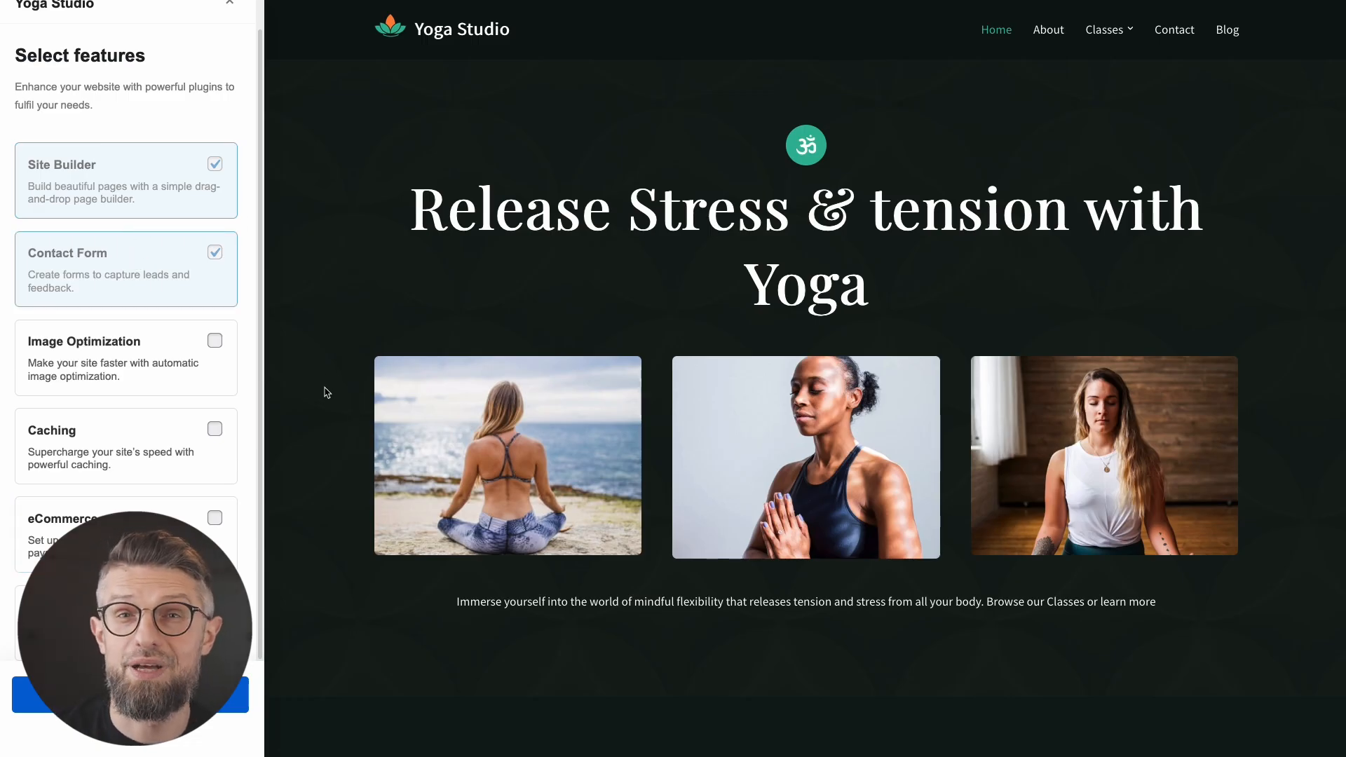
Step: Import the Yoga Studio starter site, skip the experience and site-purpose survey, and view the imported homepage
click(179, 691)
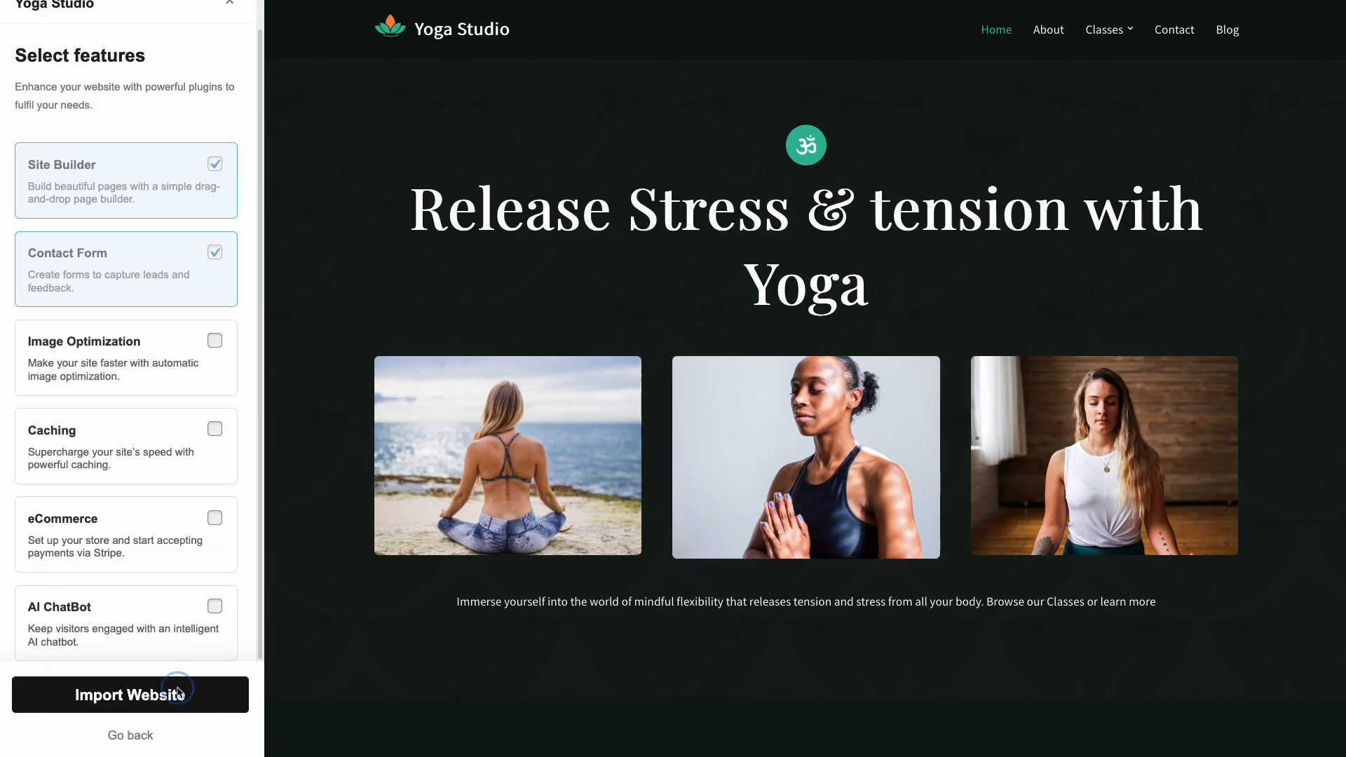
click(823, 430)
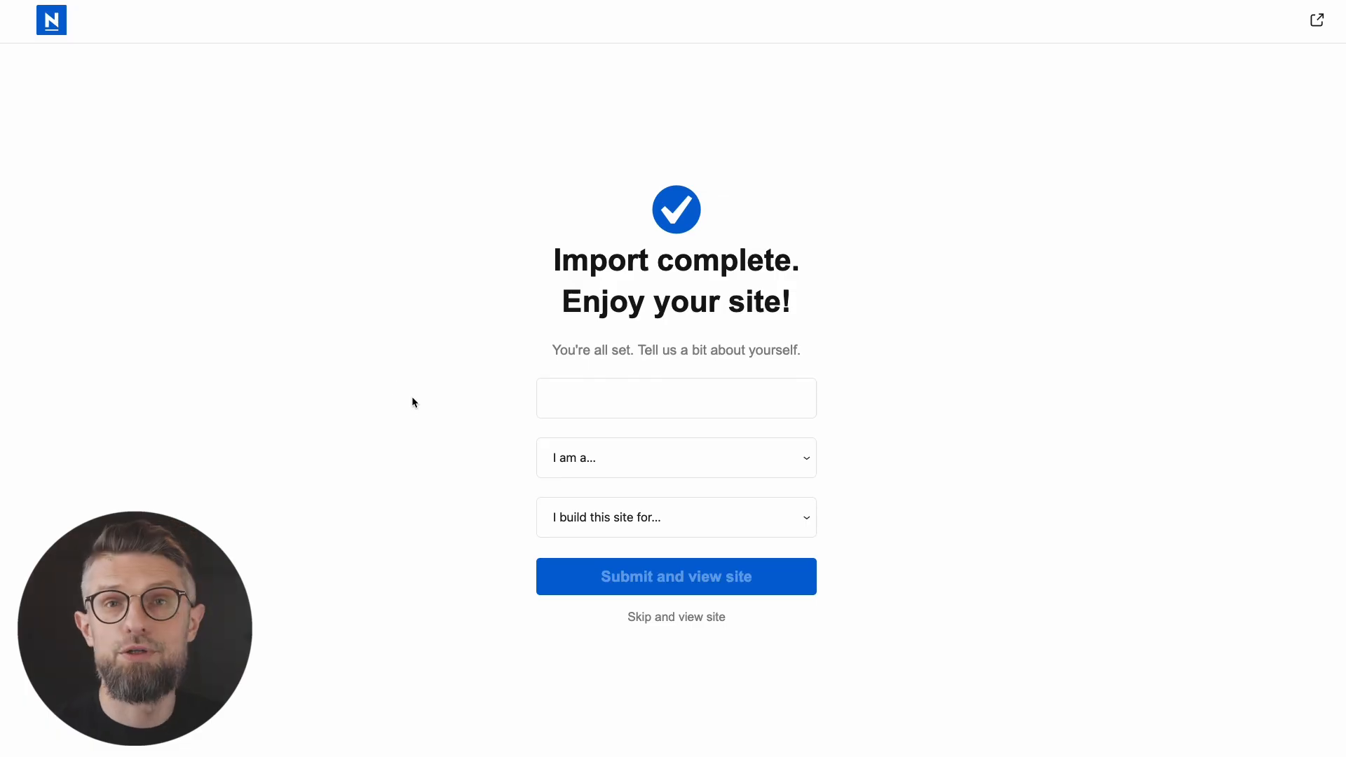
click(694, 393)
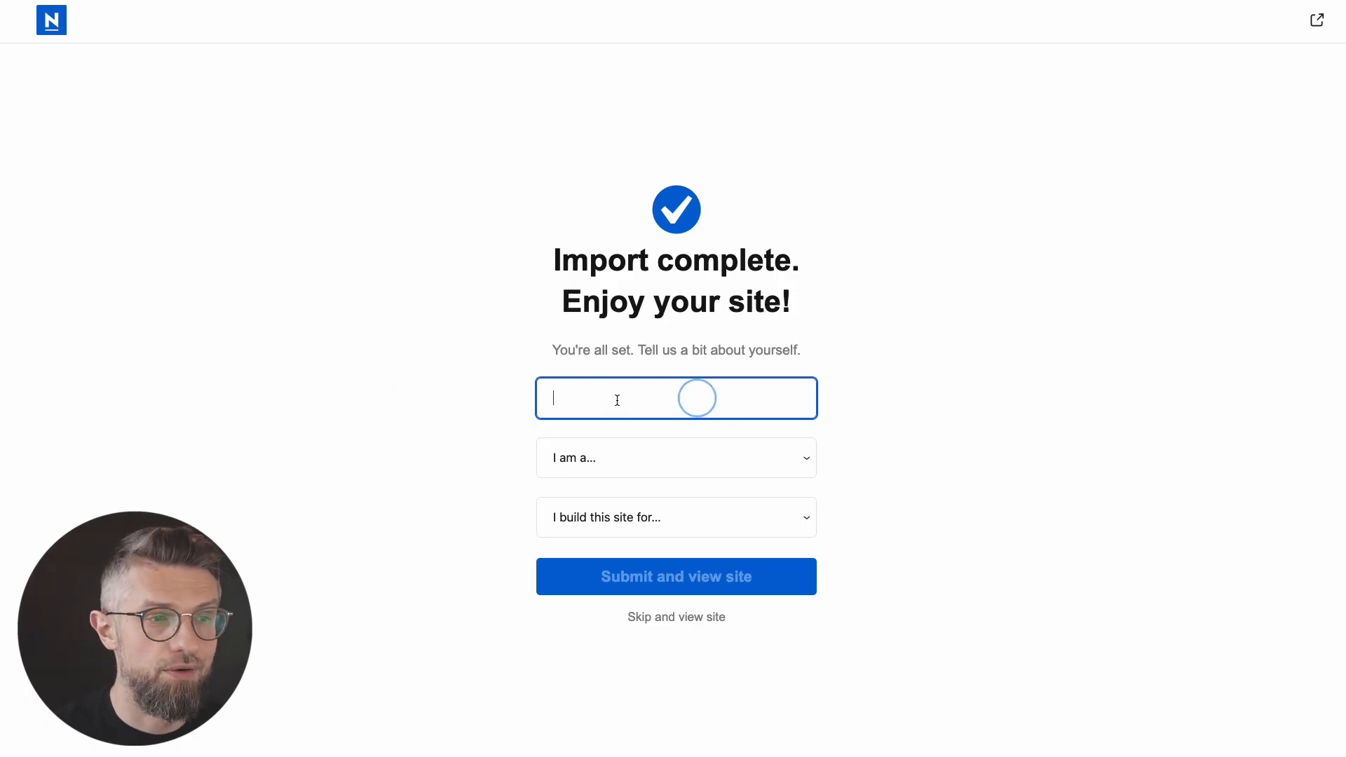
click(742, 456)
click(868, 463)
click(786, 515)
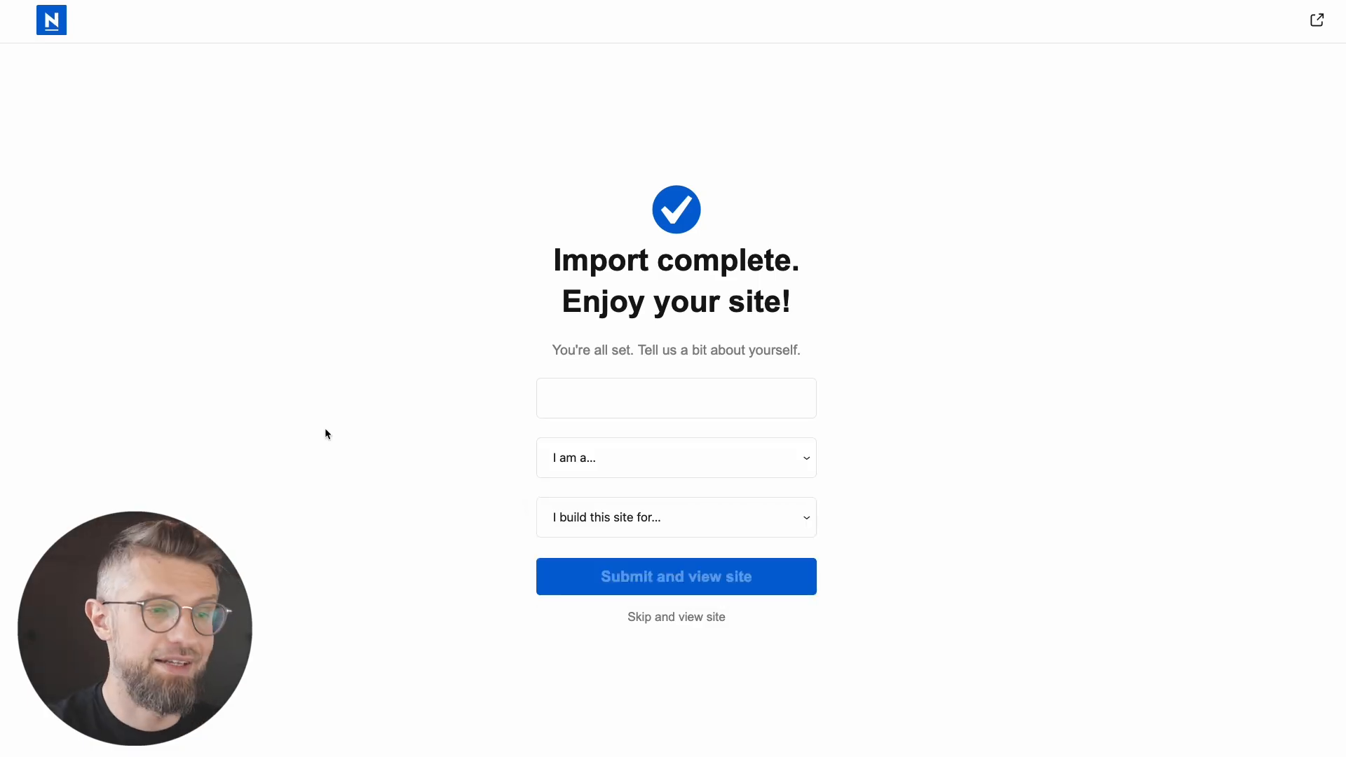
click(692, 619)
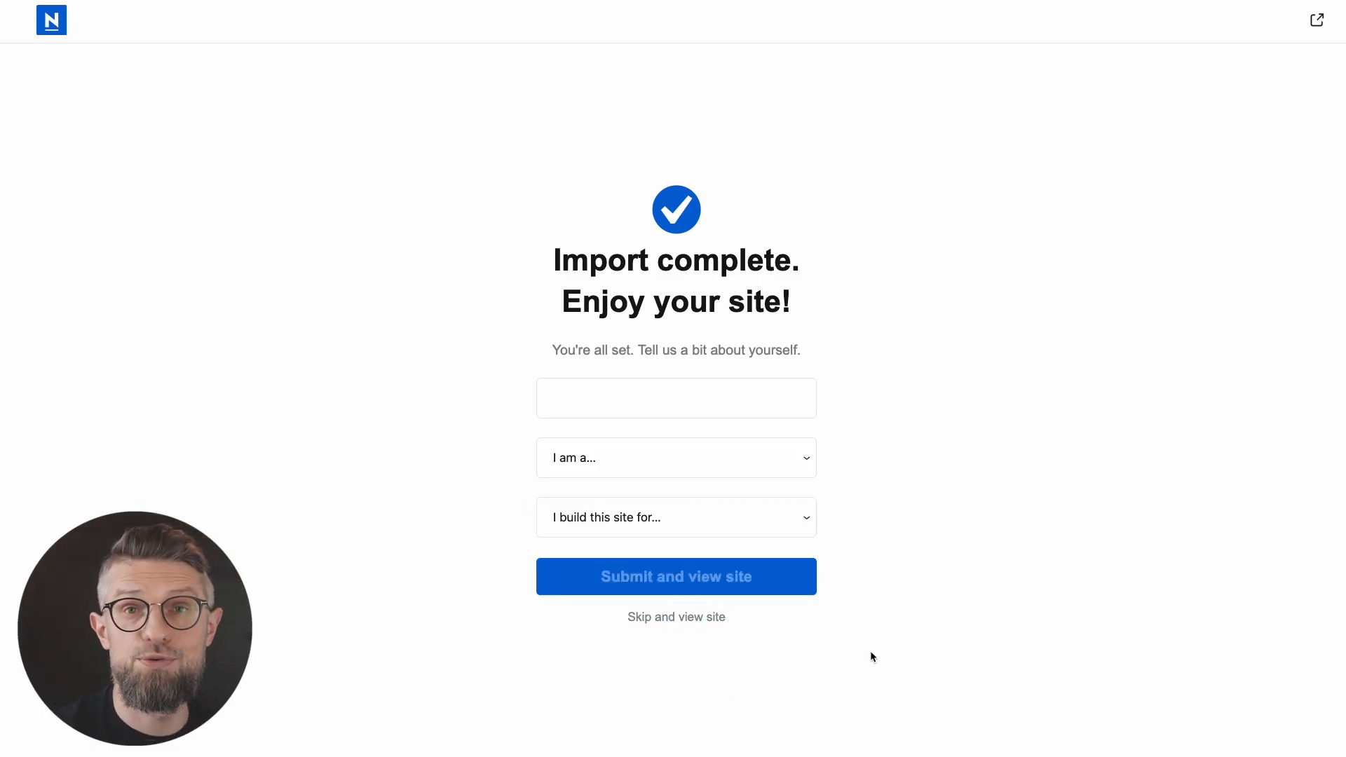
scroll(189, 499, down, 1)
scroll(160, 514, up, 1)
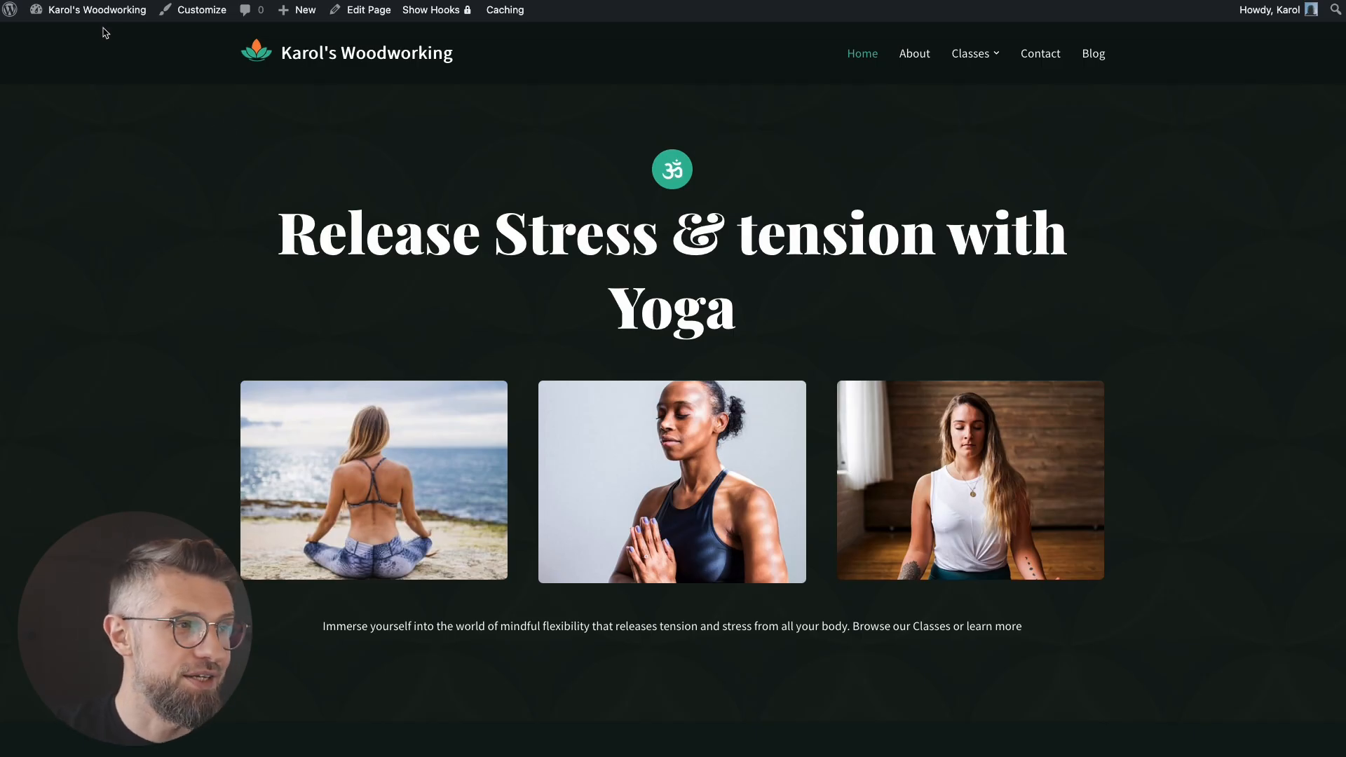
Step: Go to the admin Dashboard, open Neve in the sidebar and browse its Get Started shortcuts
mouse_move(102, 14)
click(69, 43)
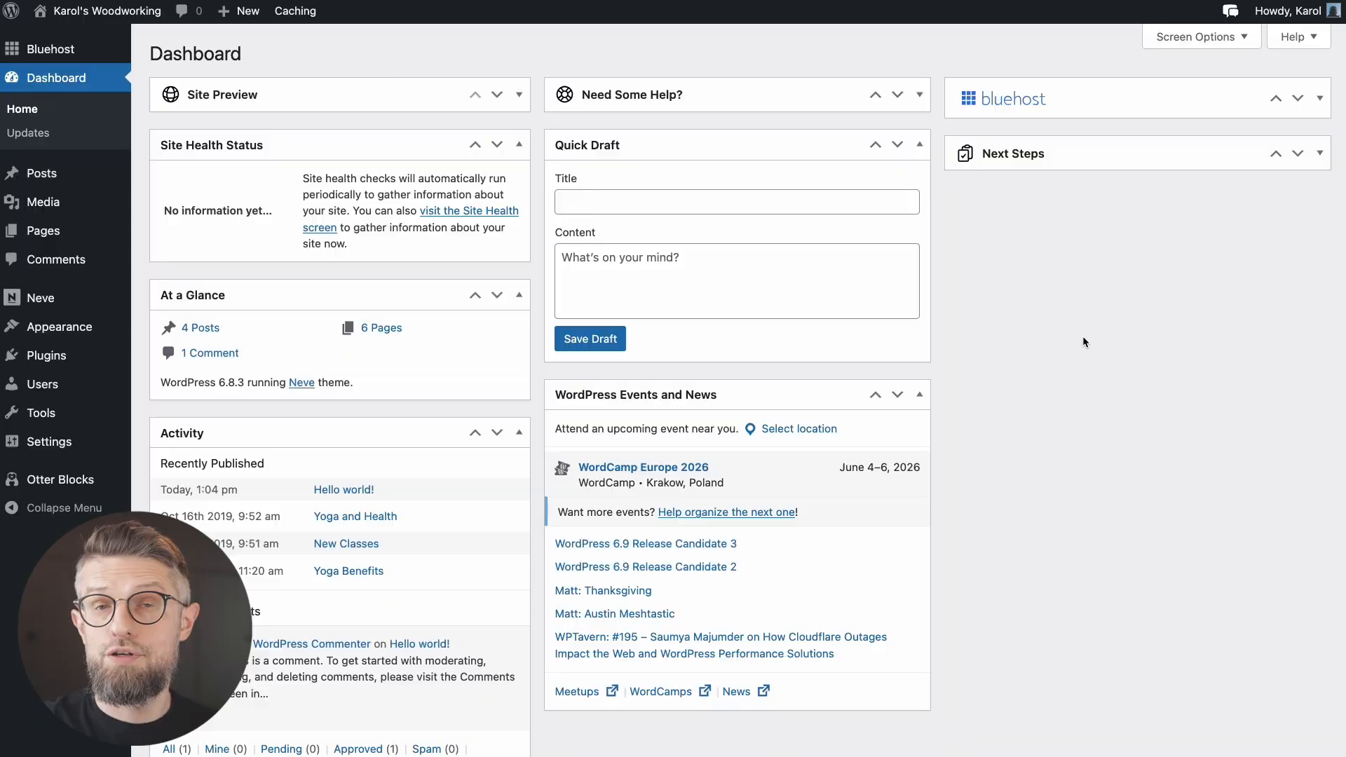
mouse_move(42, 299)
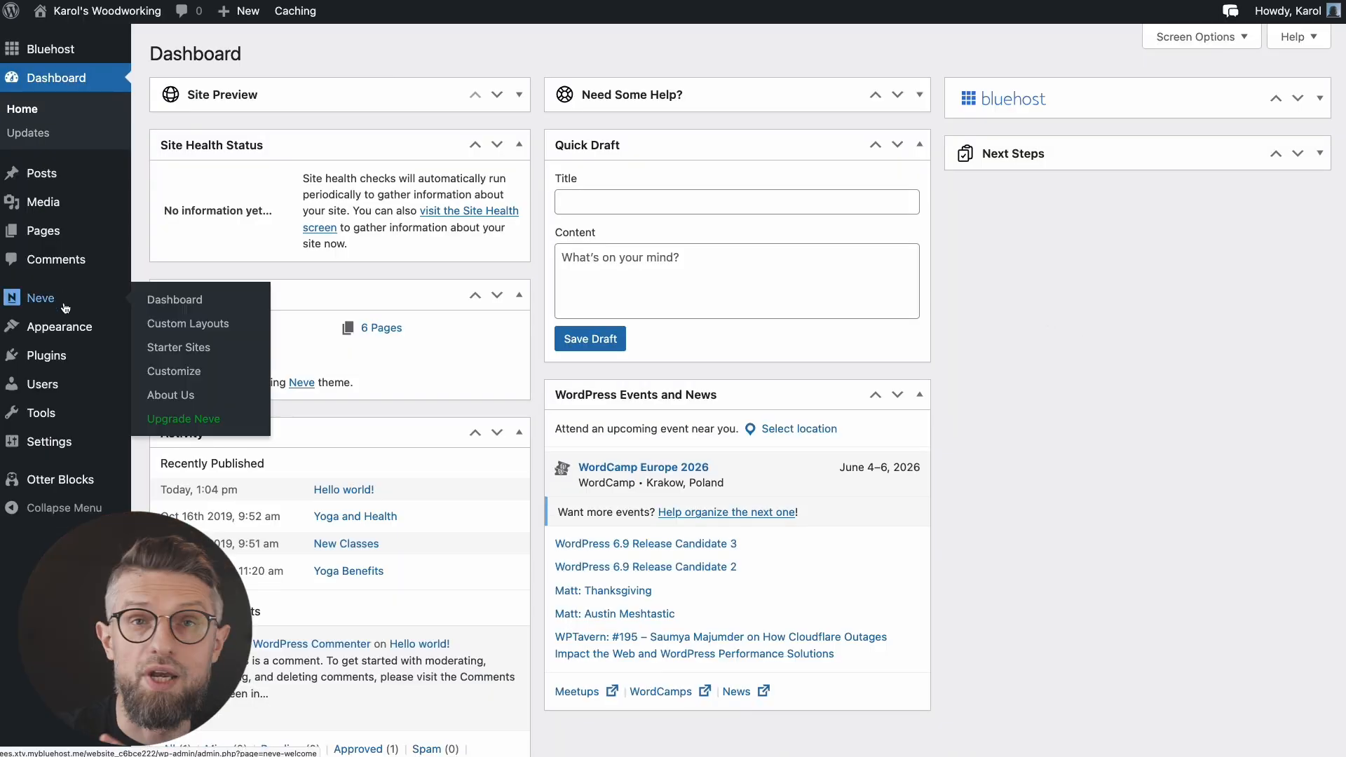
click(99, 282)
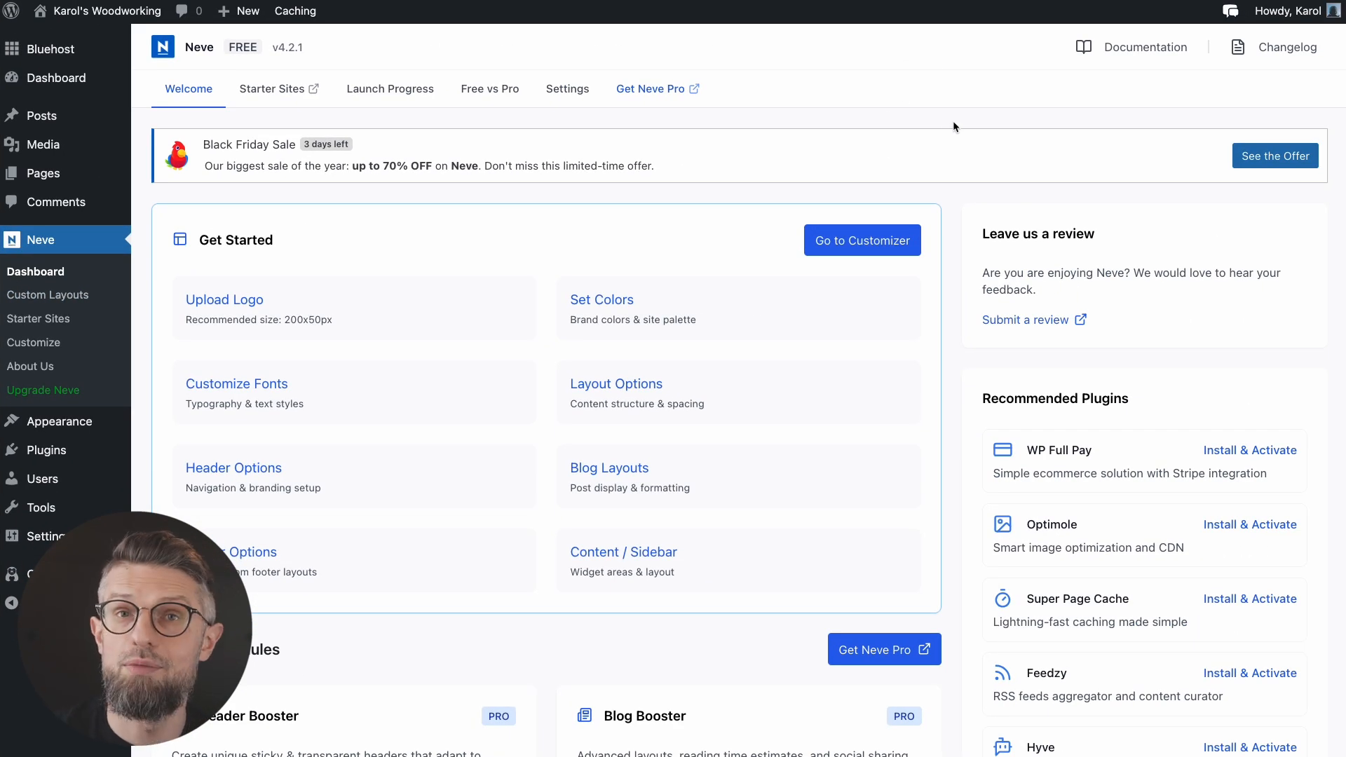
scroll(449, 344, down, 1)
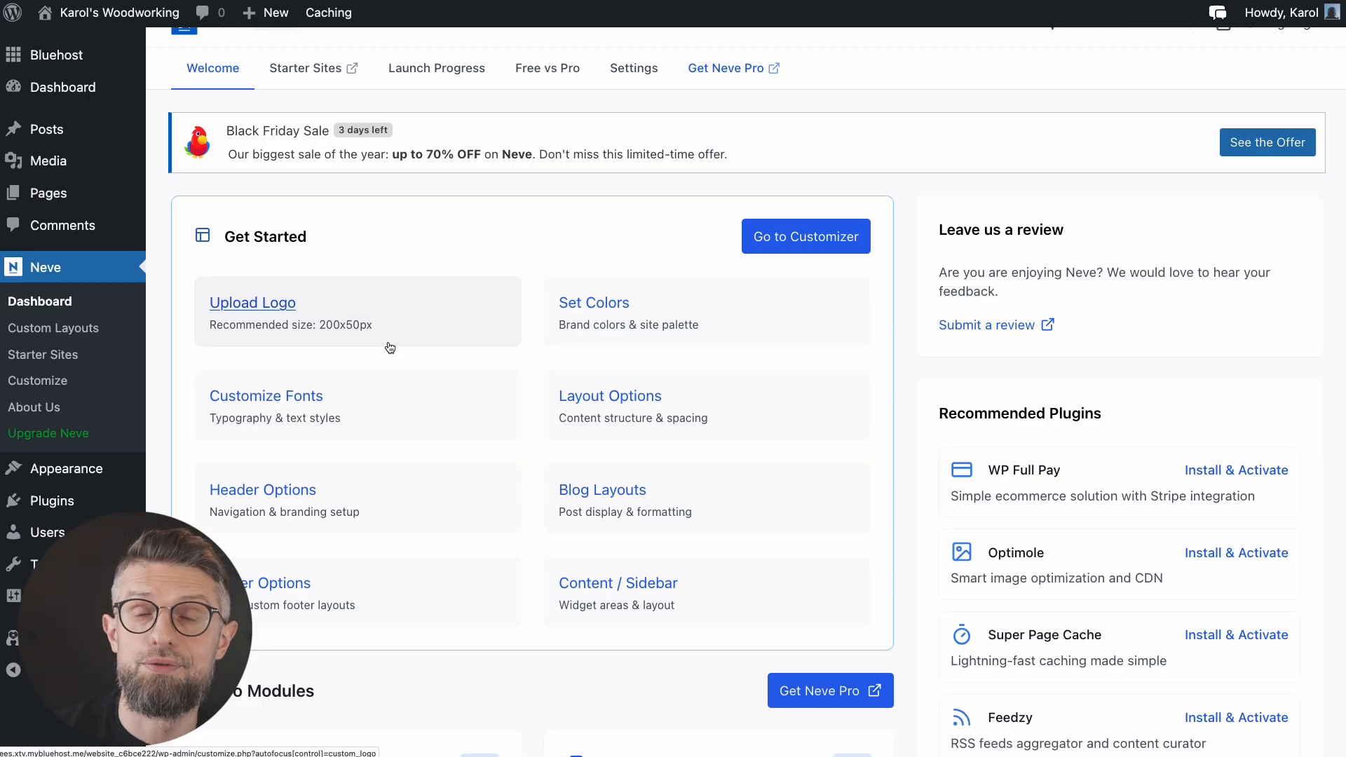
scroll(390, 348, down, 1)
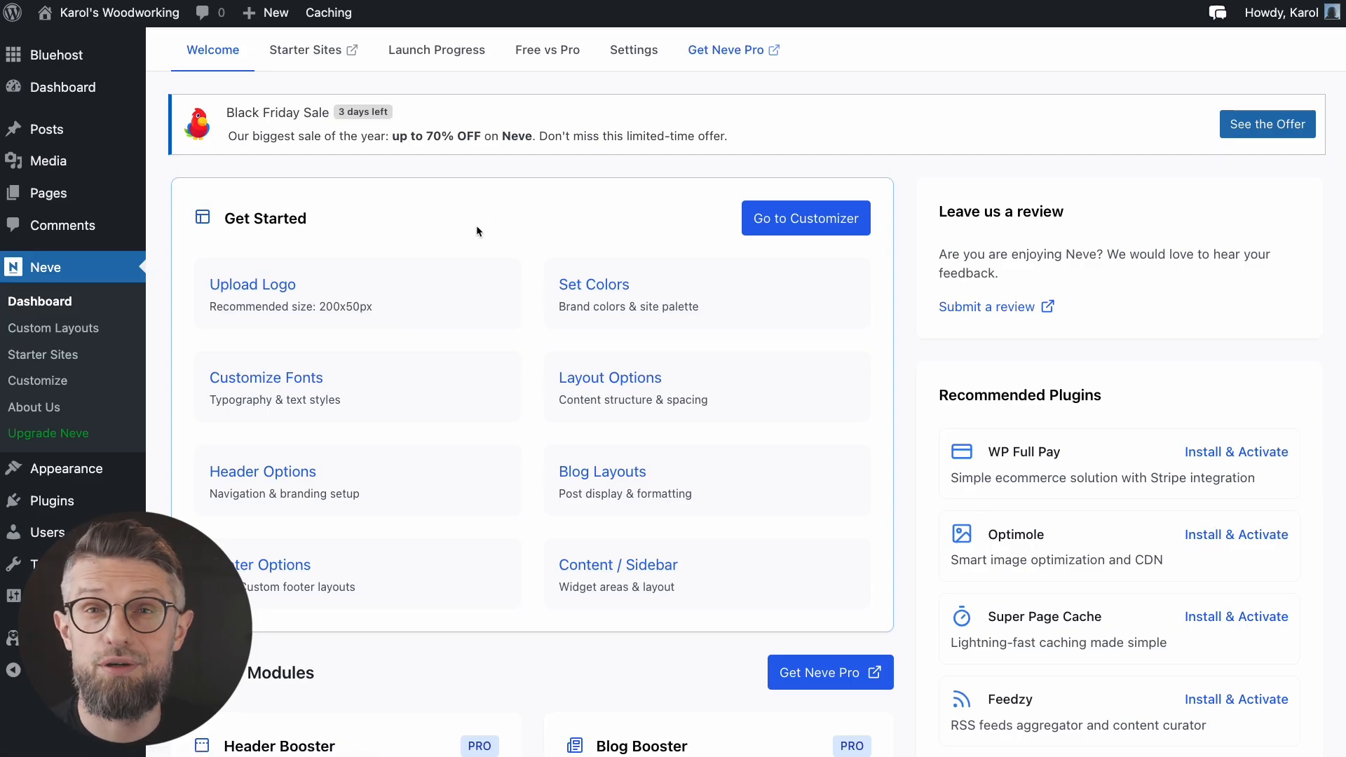
Step: Remove the lotus logo and upload the woodpecker image as the new site logo
click(467, 280)
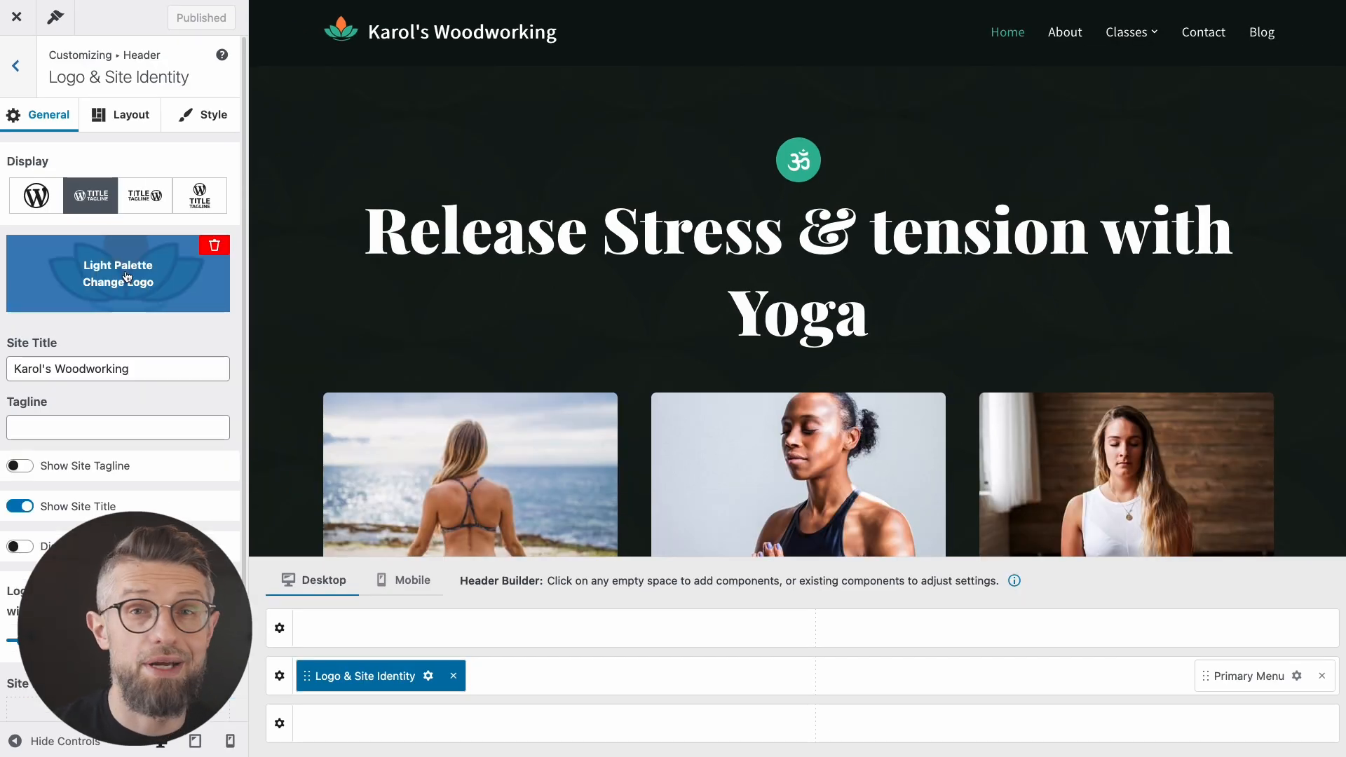
click(215, 245)
click(121, 274)
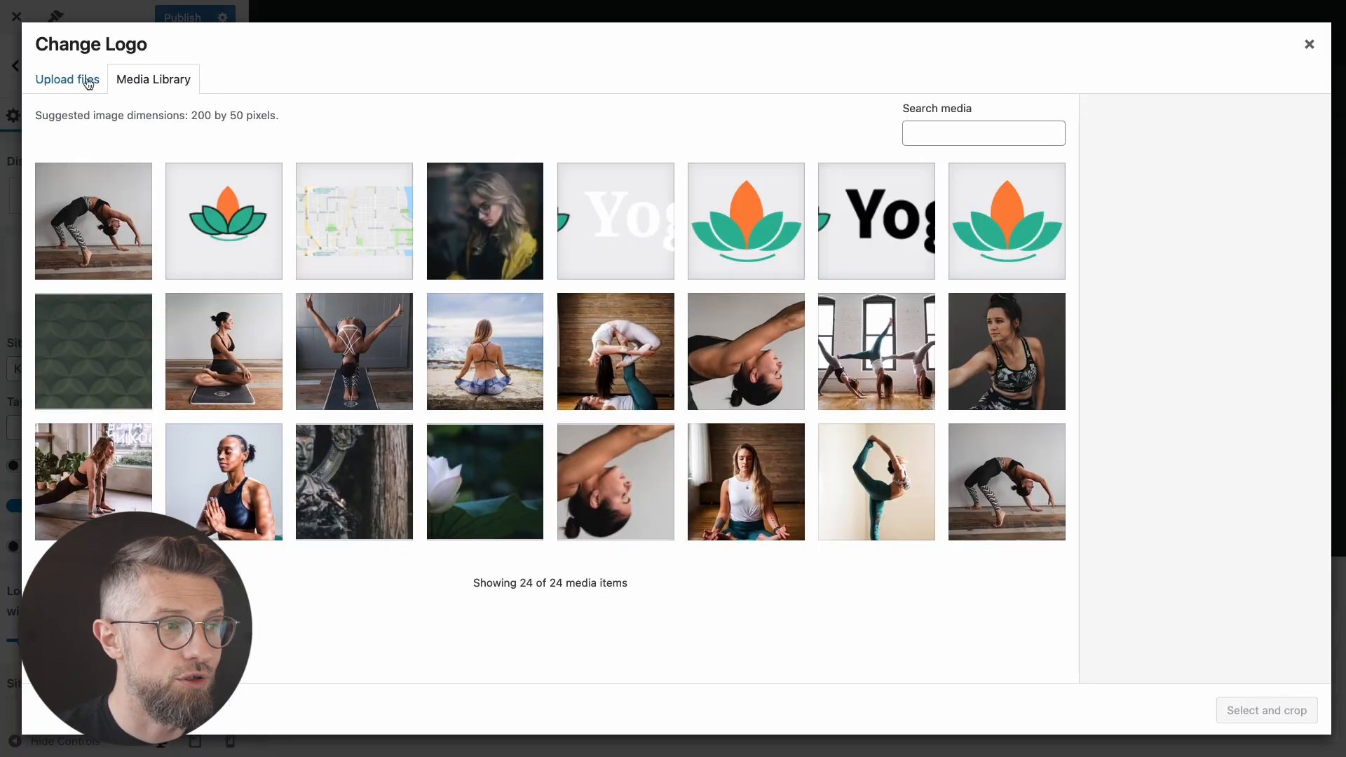
click(81, 80)
drag(1343, 449, 785, 449)
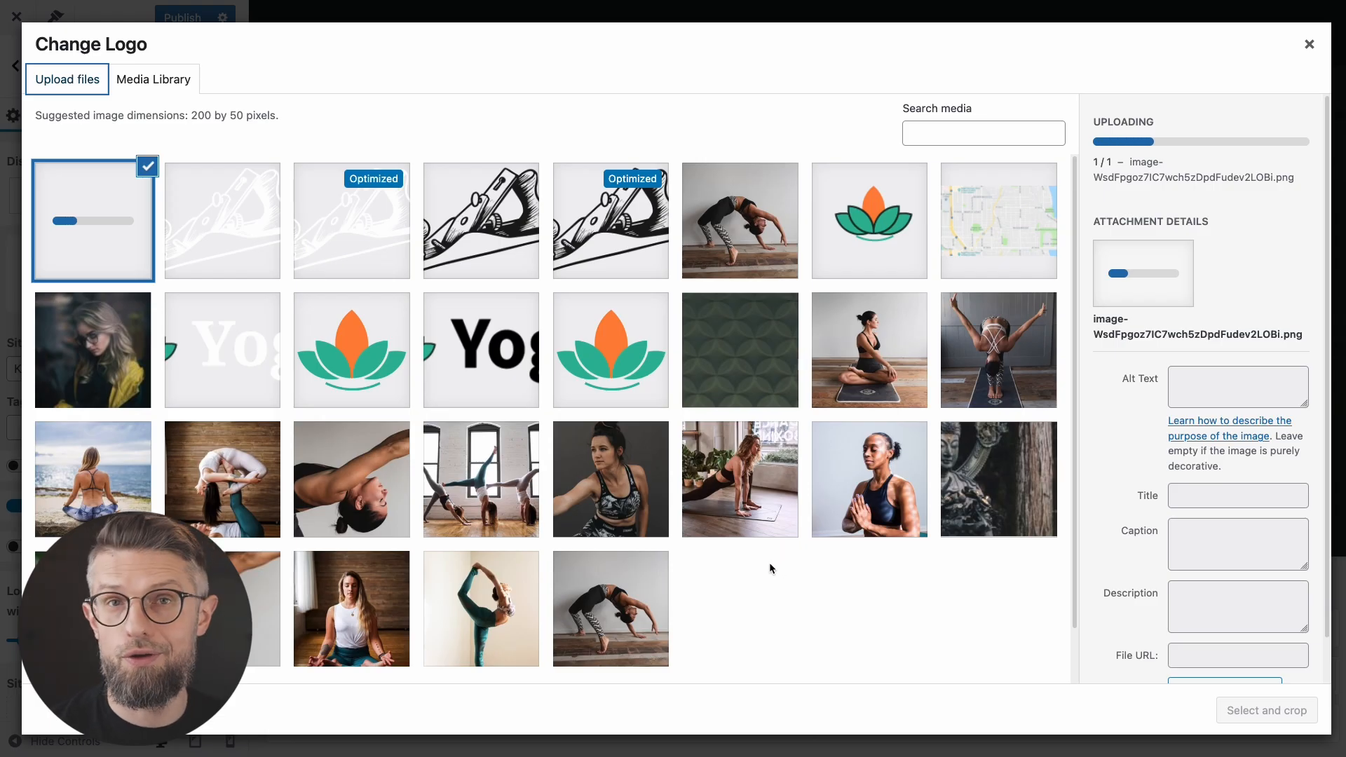
click(1267, 711)
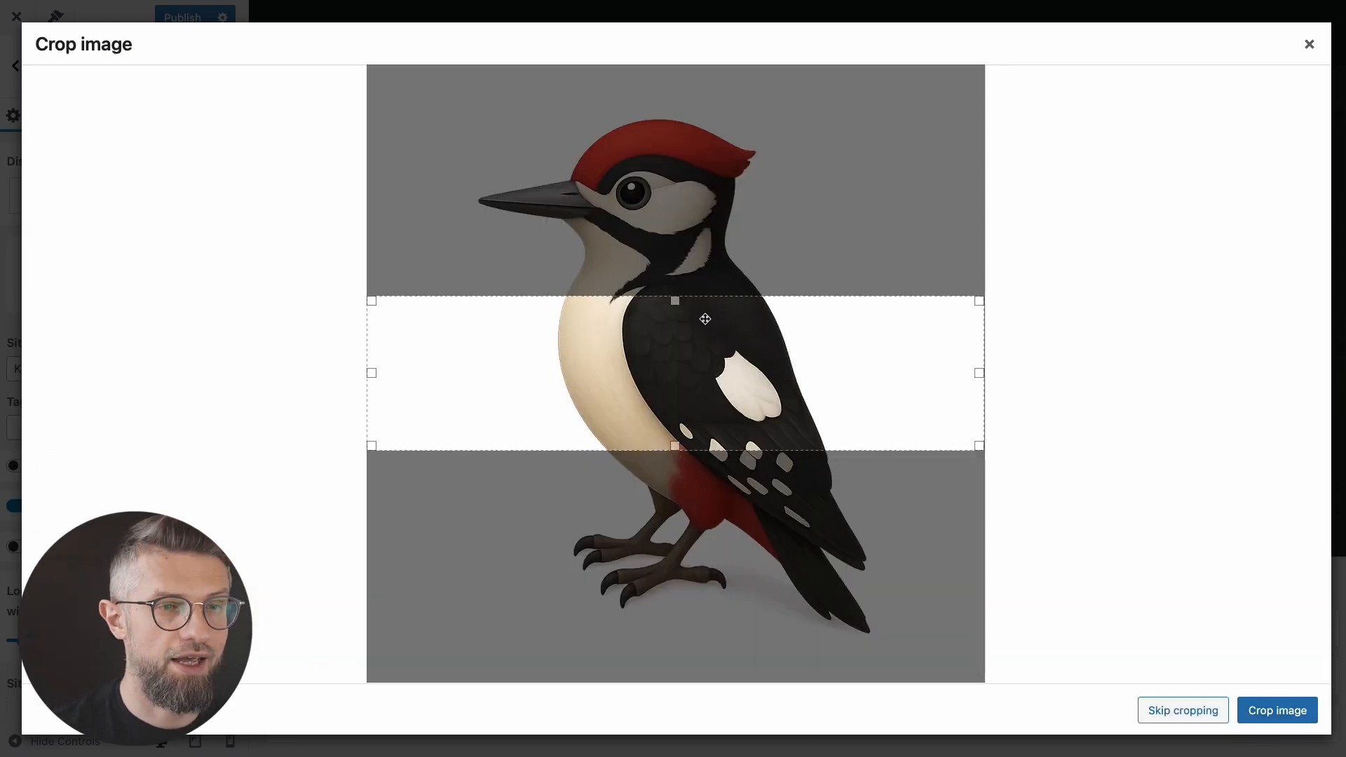
Step: Crop the woodpecker logo to a square covering the bird from head to feet
drag(677, 301, 676, 109)
drag(674, 449, 715, 638)
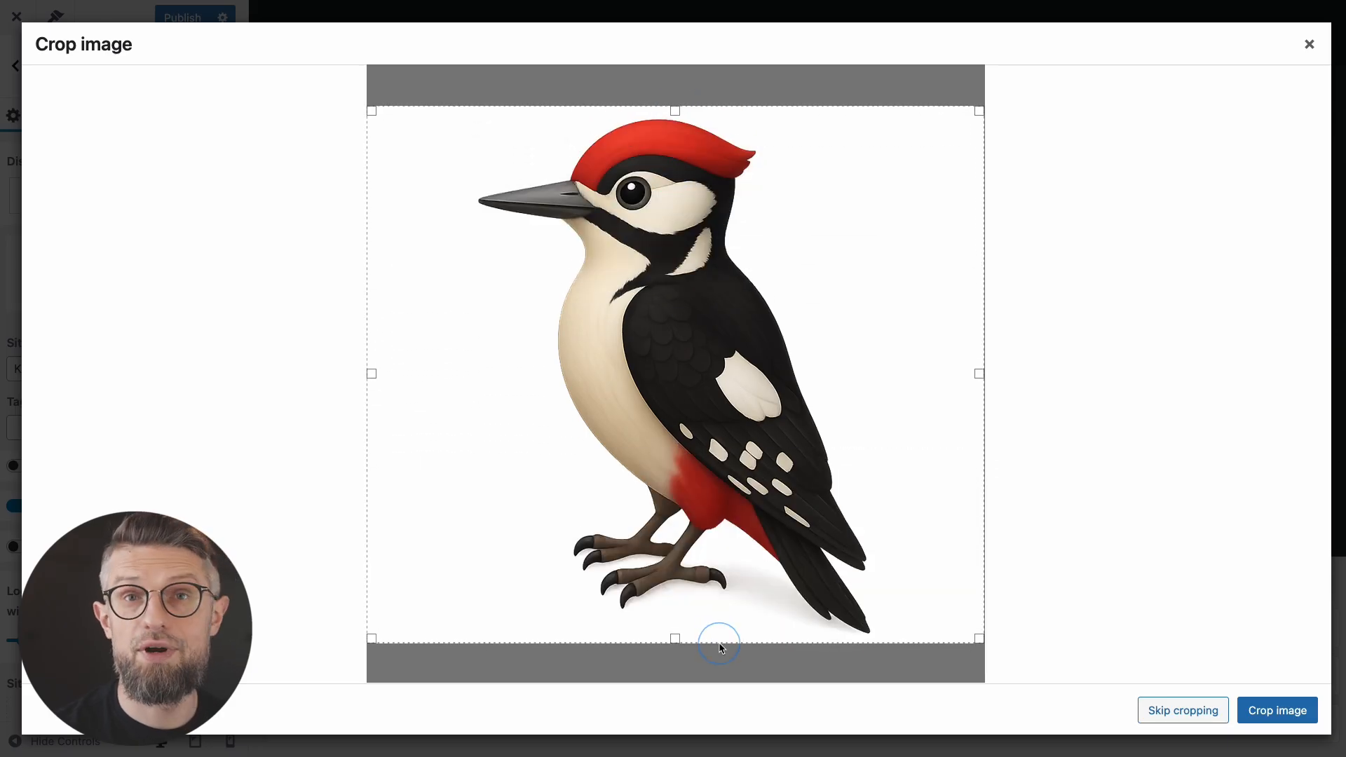
drag(980, 393, 938, 392)
drag(372, 373, 430, 374)
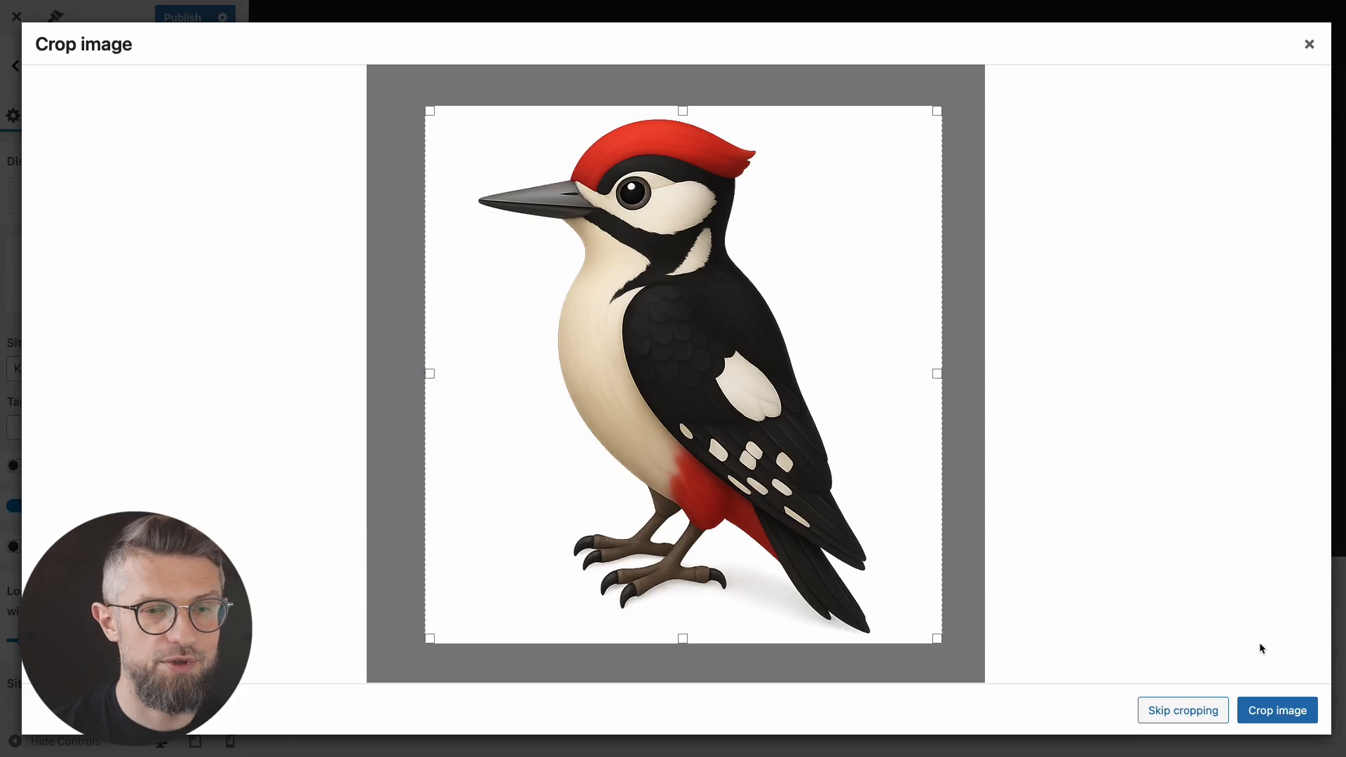
click(1291, 709)
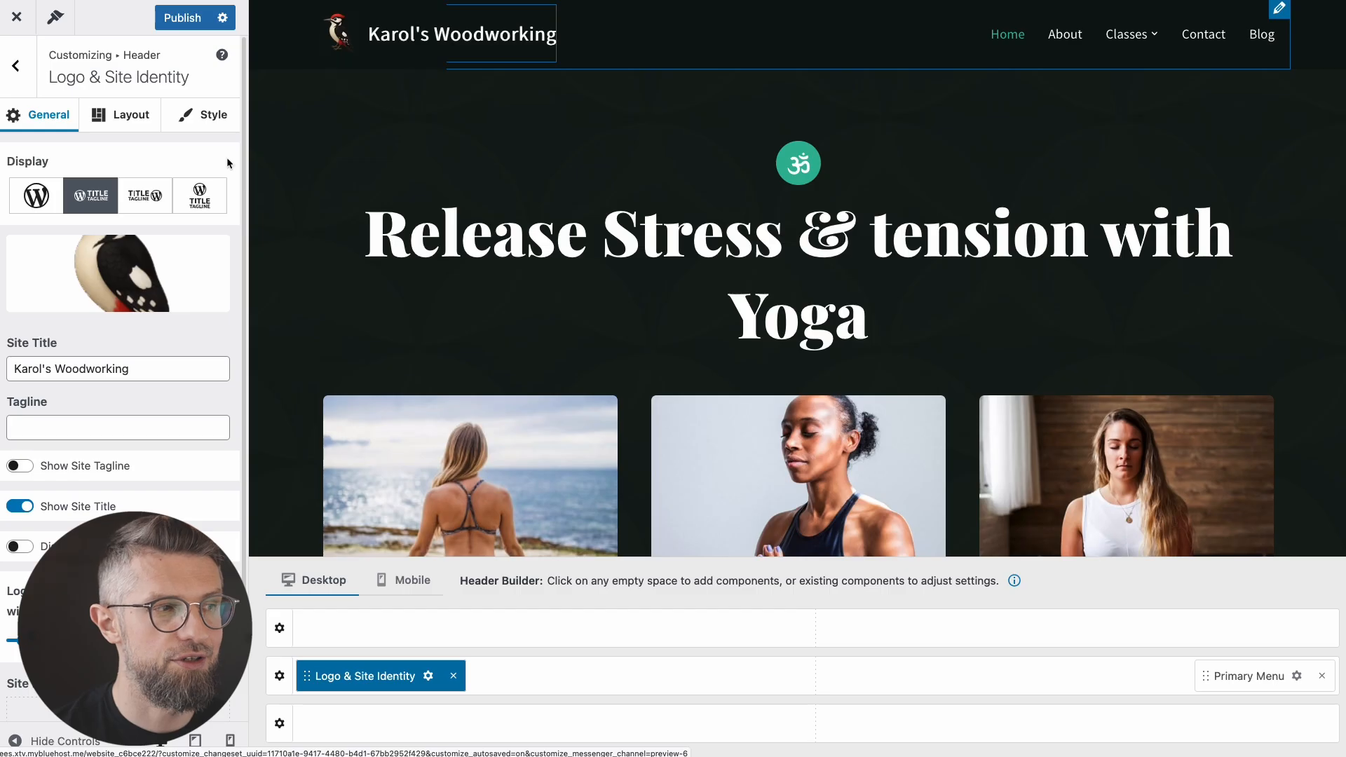
Step: Show the logo together with the site title, publish, and leave the customizer
click(36, 197)
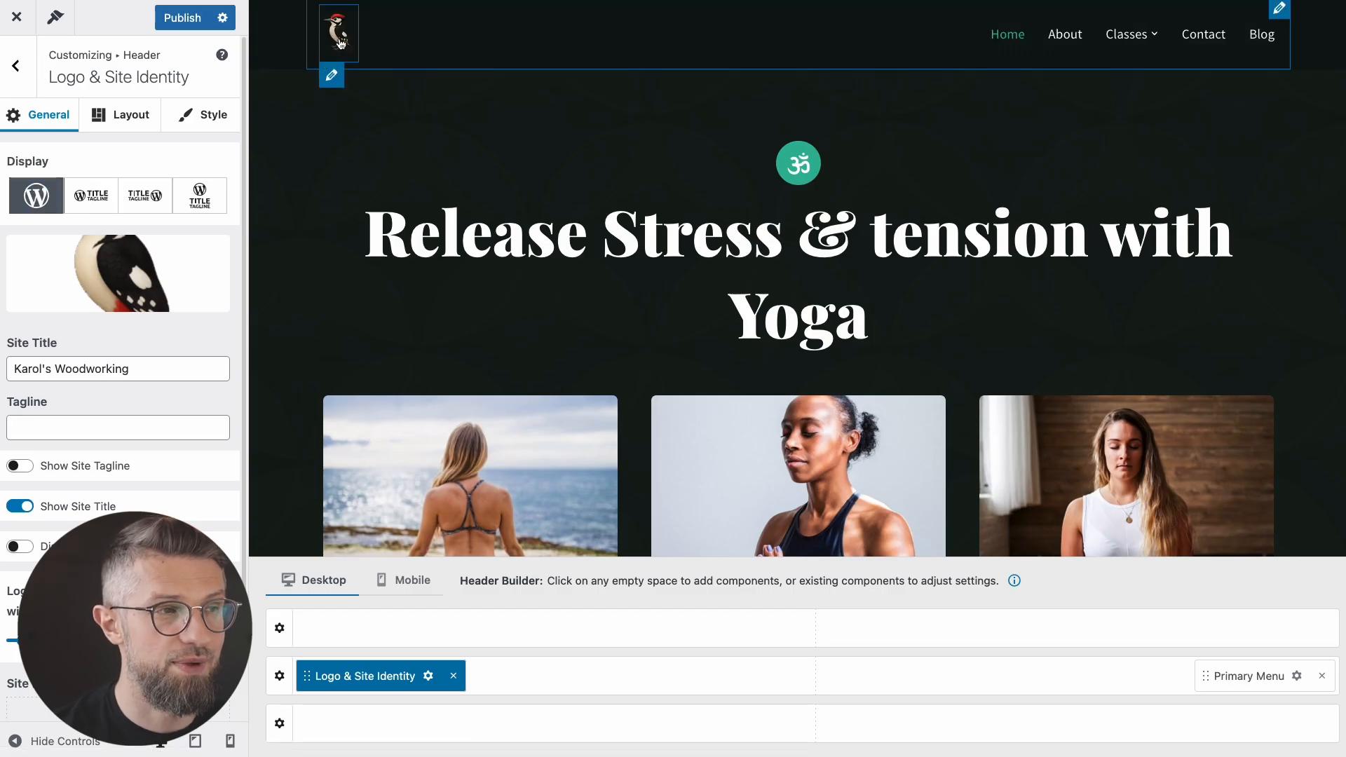
click(91, 196)
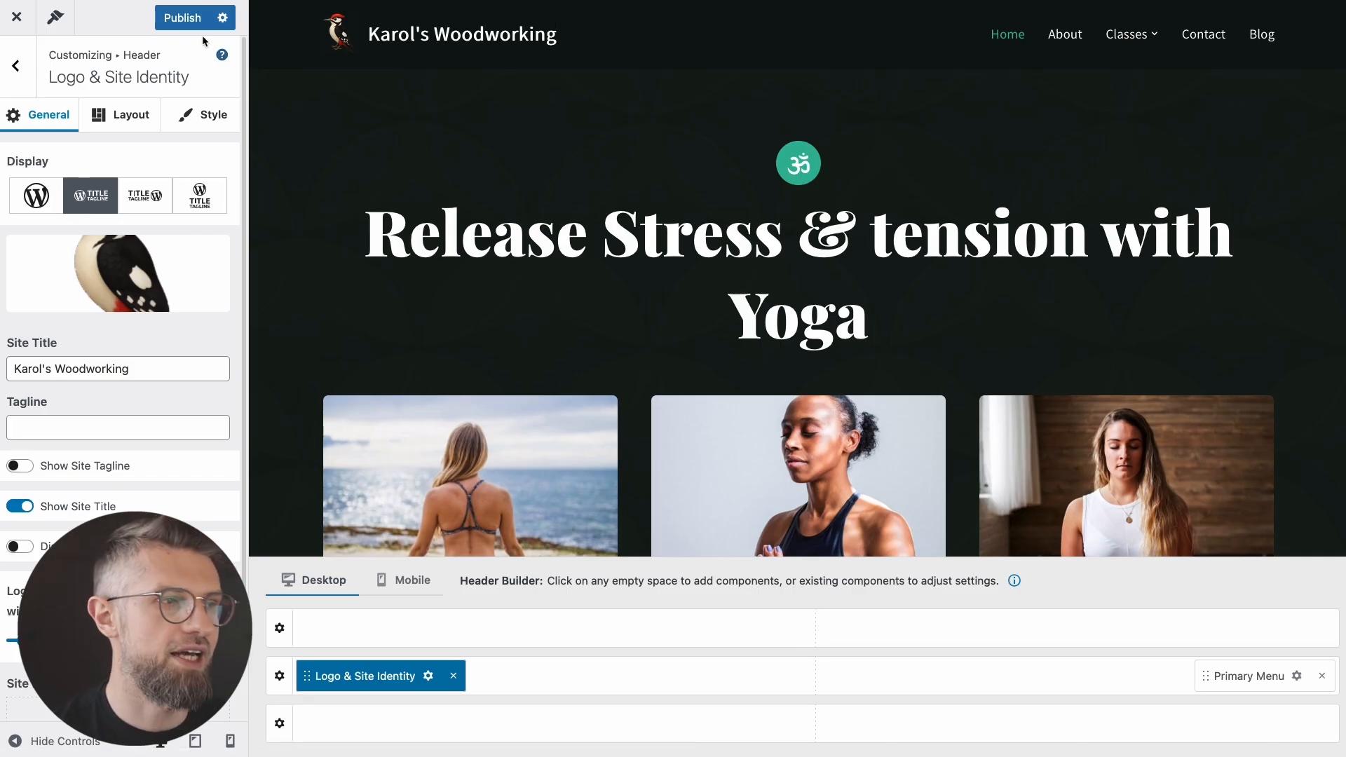
click(179, 19)
click(16, 17)
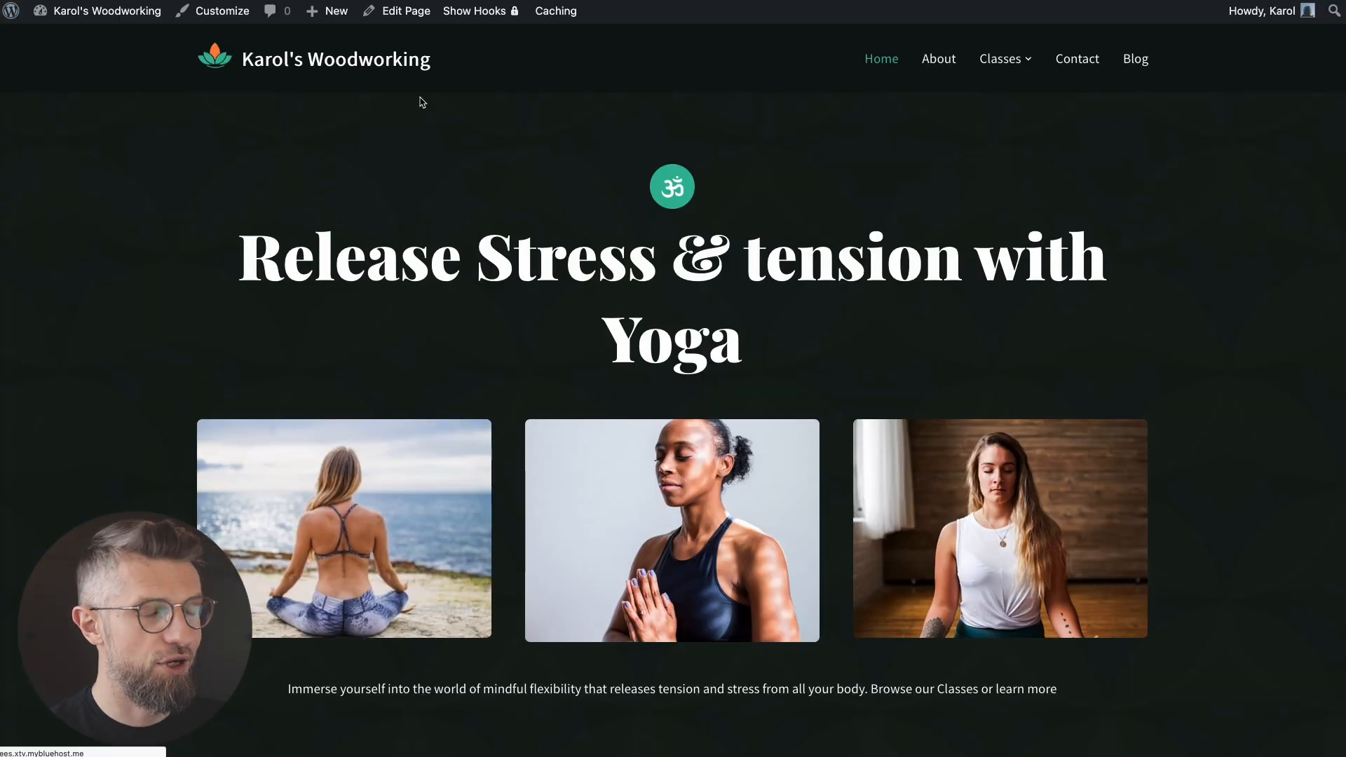
Step: Open All Pages and choose the Home page for editing
scroll(204, 157, down, 15)
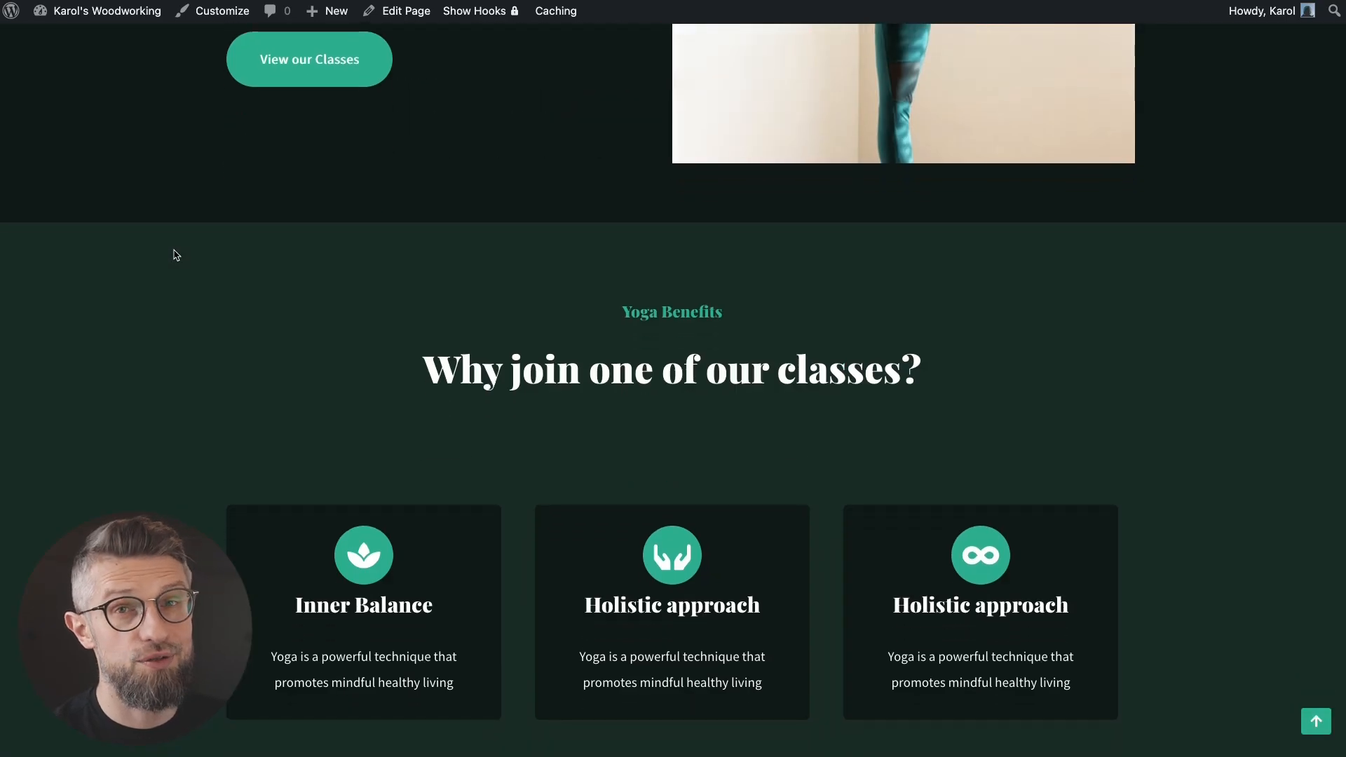
scroll(176, 263, up, 5)
scroll(177, 268, up, 5)
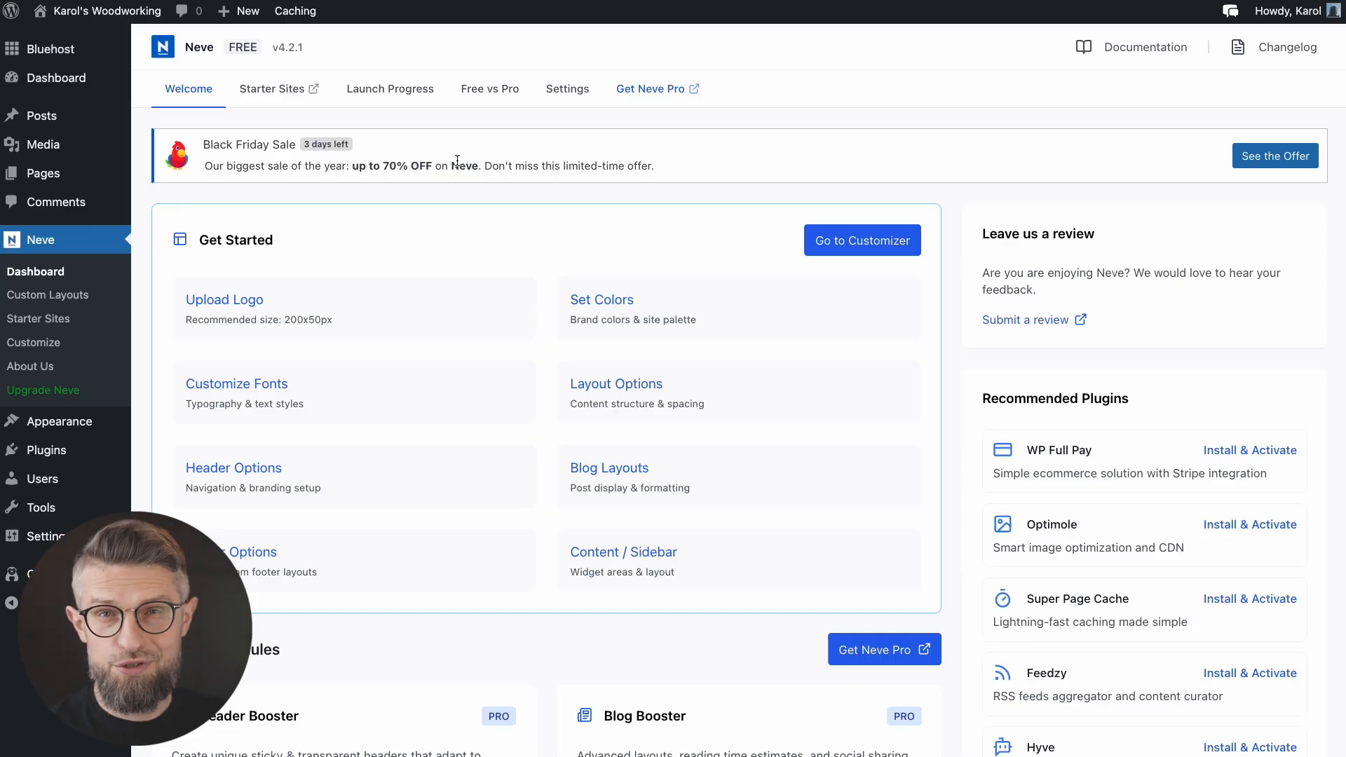
click(43, 173)
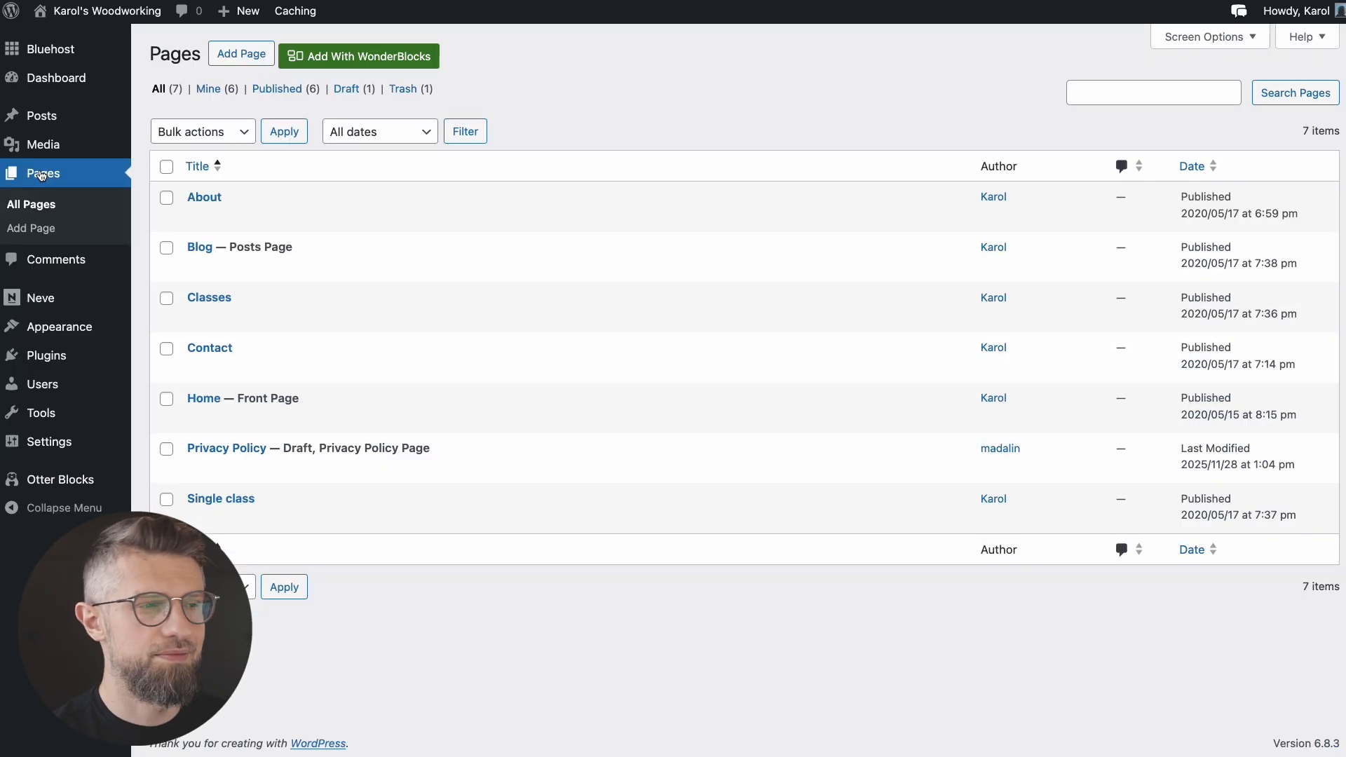
click(203, 400)
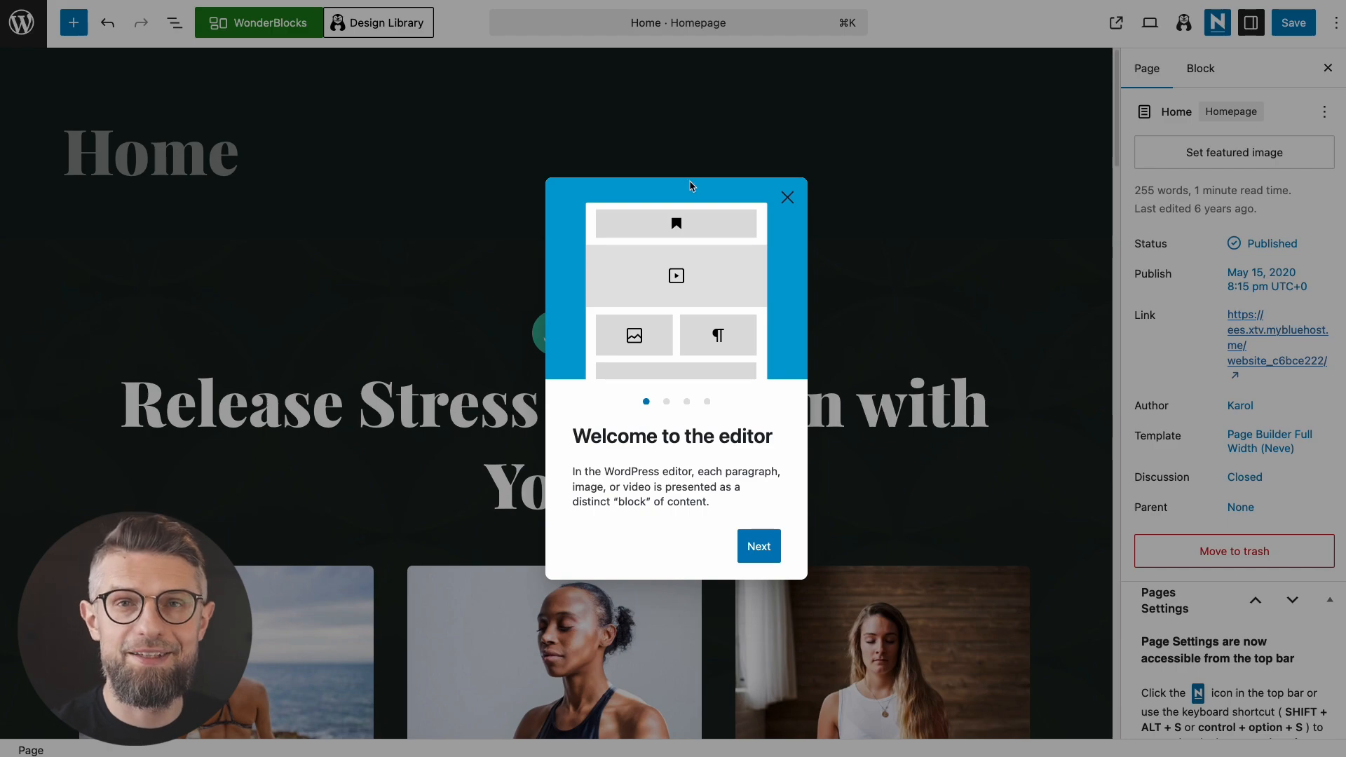
Step: Page through and close the block editor's welcome guide, then place the caret in the yoga headline
right_click(760, 417)
click(754, 395)
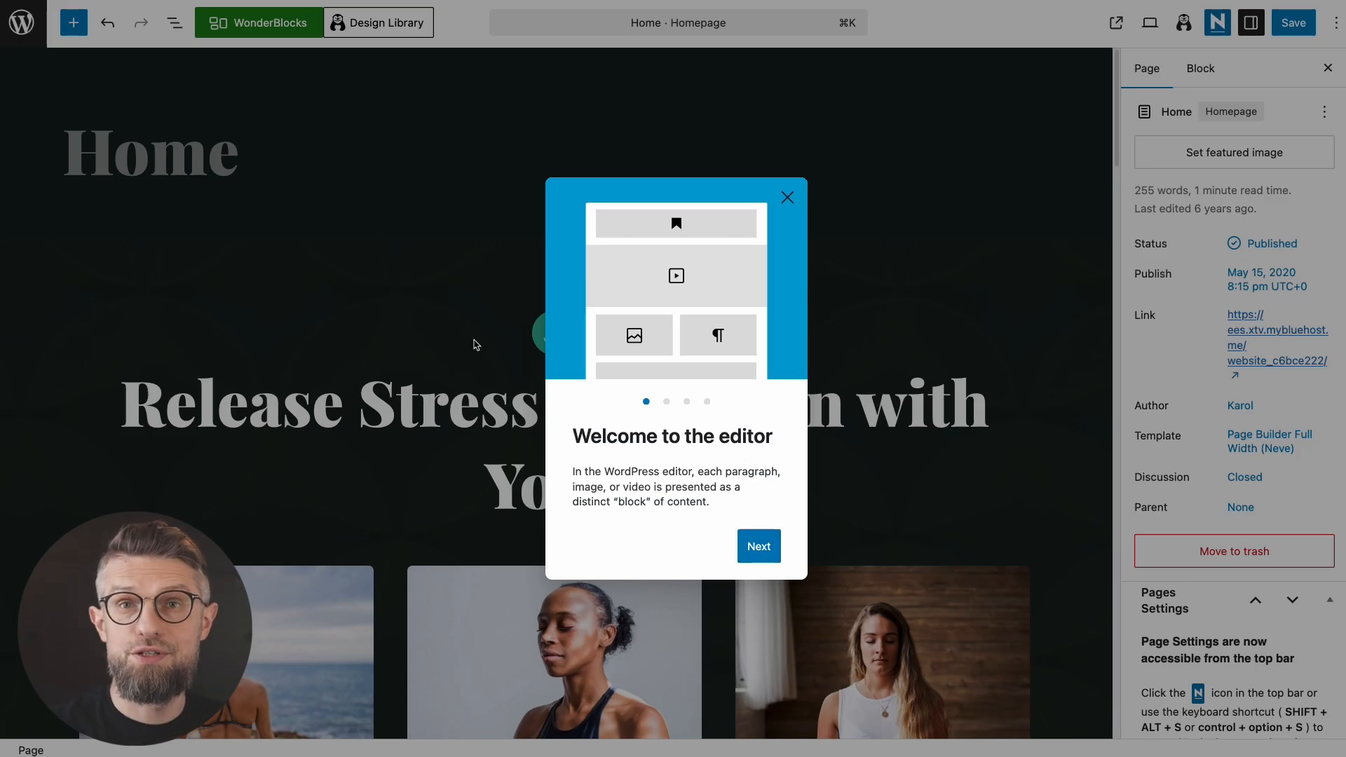
click(759, 547)
click(765, 554)
click(767, 556)
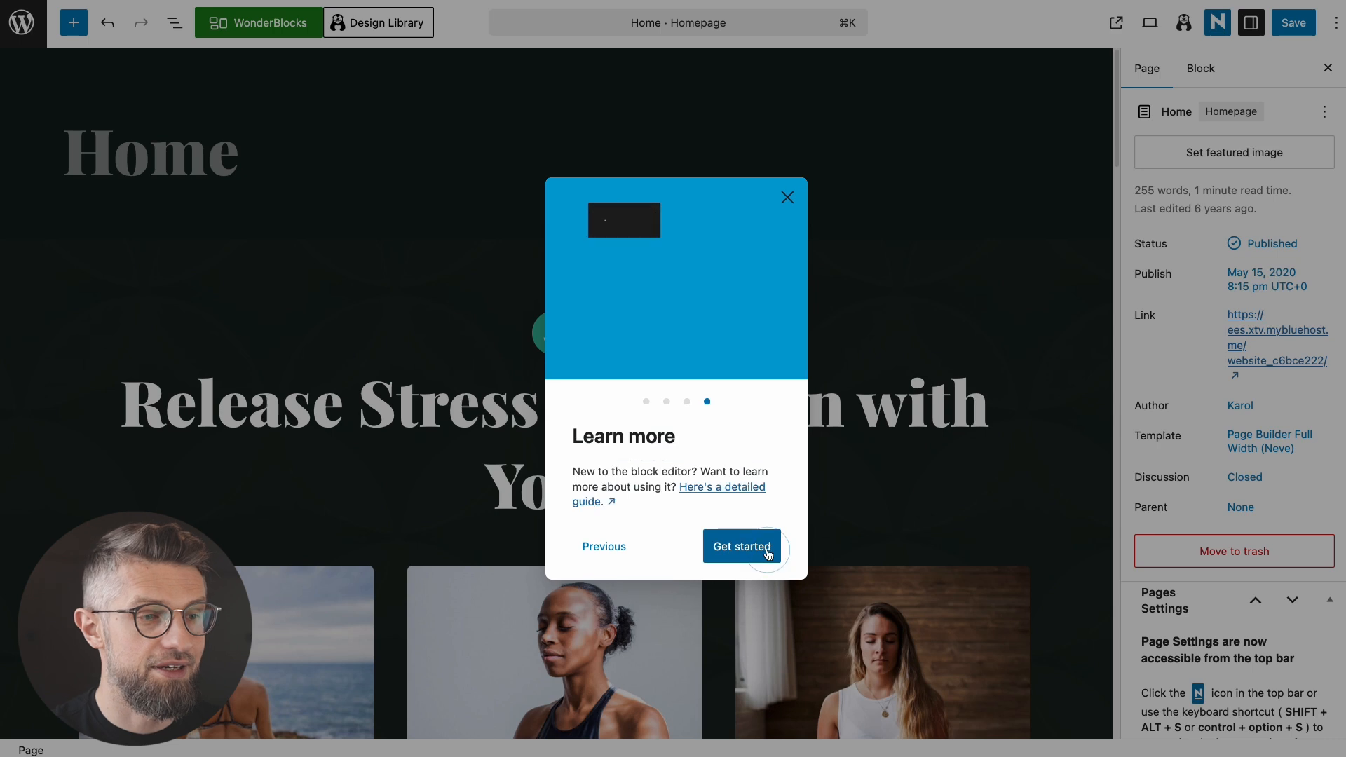
click(765, 552)
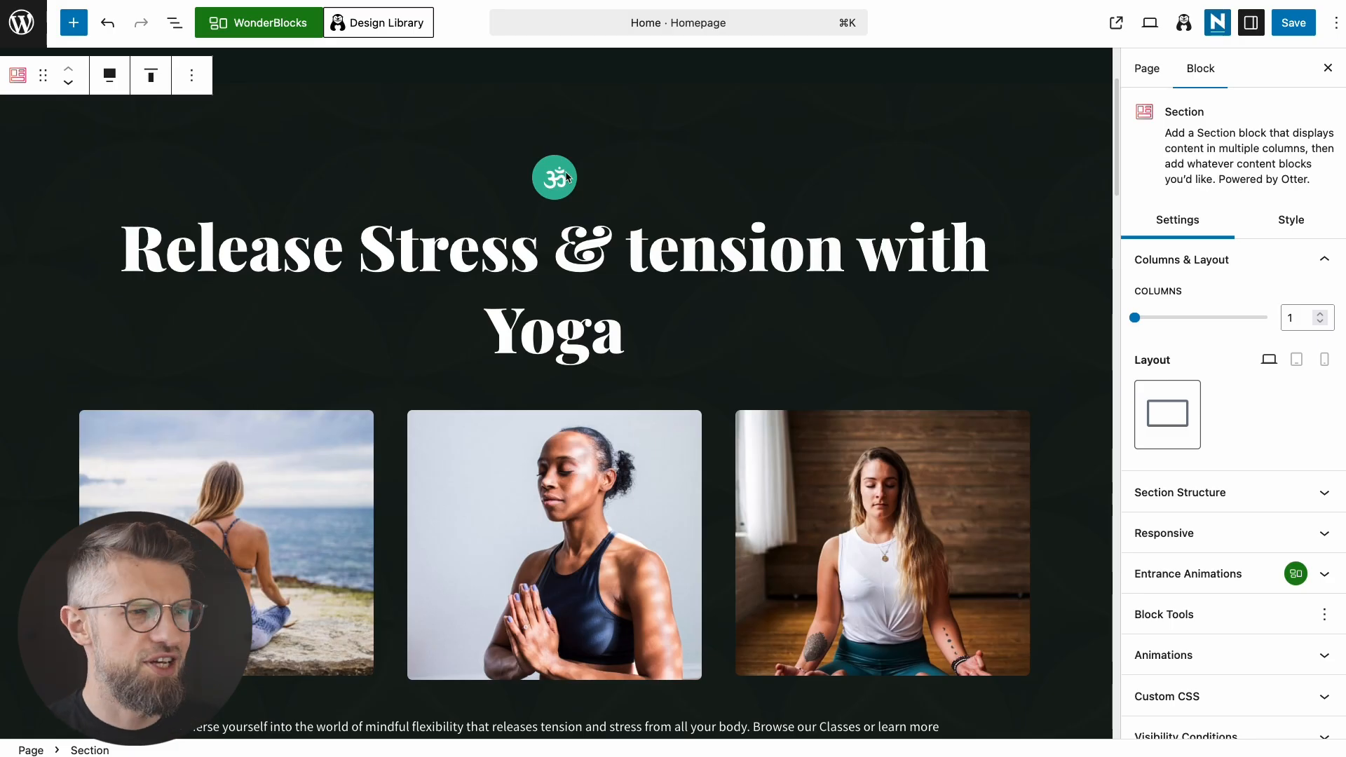
click(478, 237)
Step: Paste 'Crafting Things, One Piece at a Time' over the H1 yoga headline
click(232, 257)
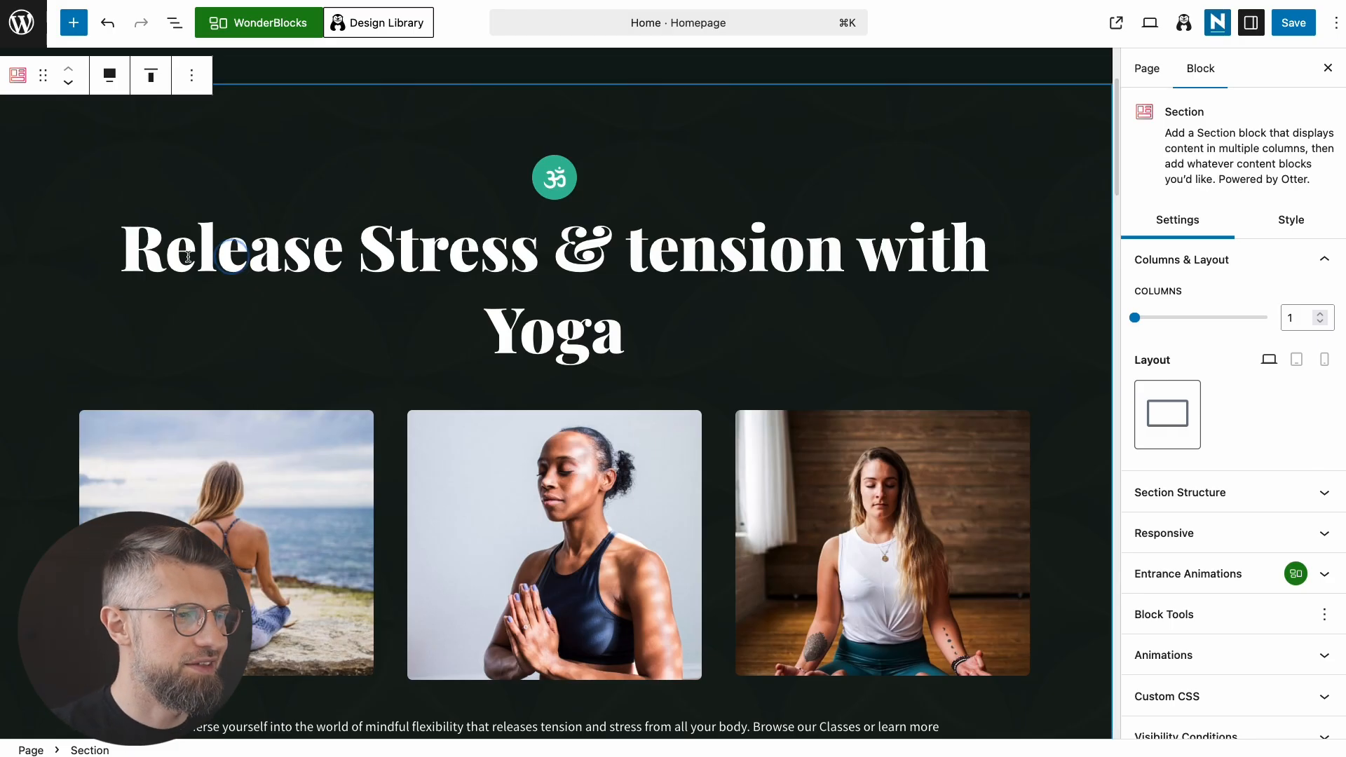
drag(133, 254, 617, 328)
text(Crafting Things, One Piece at a Time)
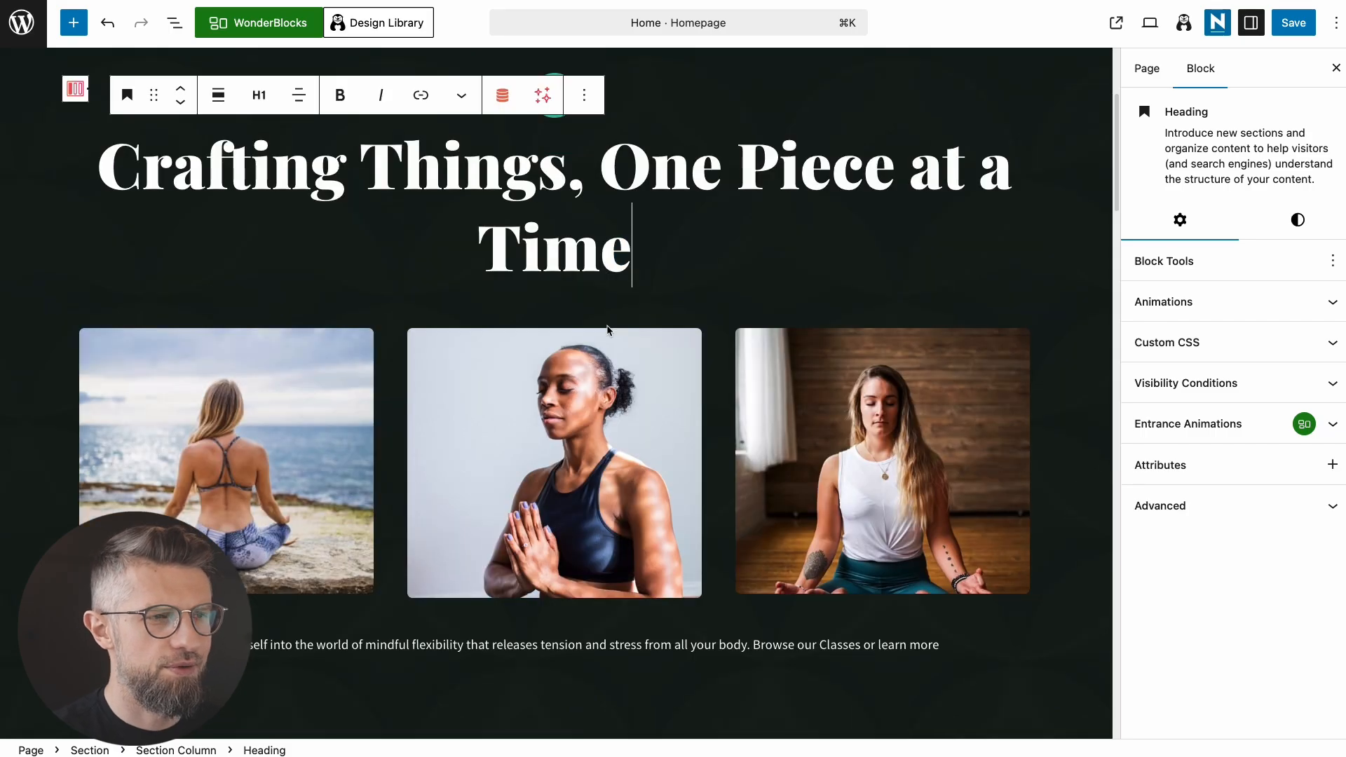
scroll(644, 328, up, 3)
scroll(771, 260, down, 1)
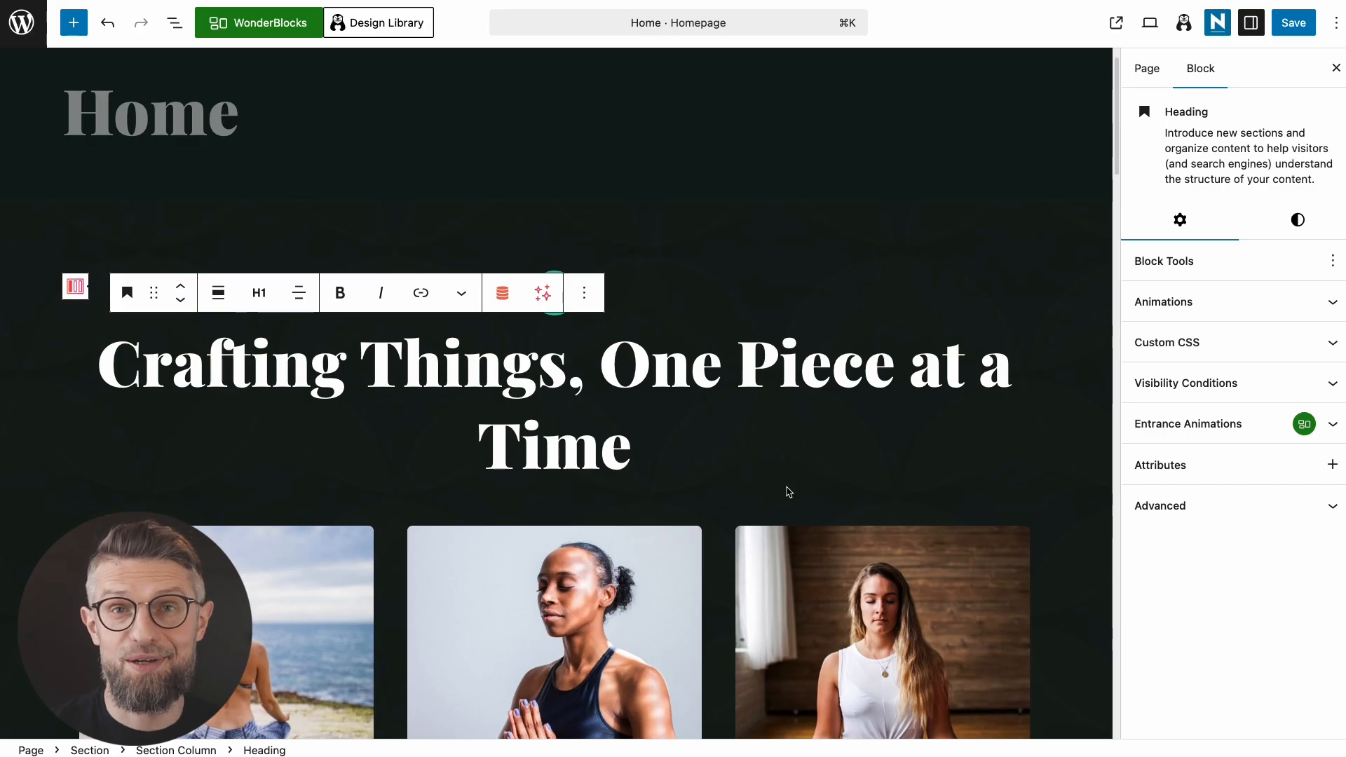
scroll(502, 347, down, 3)
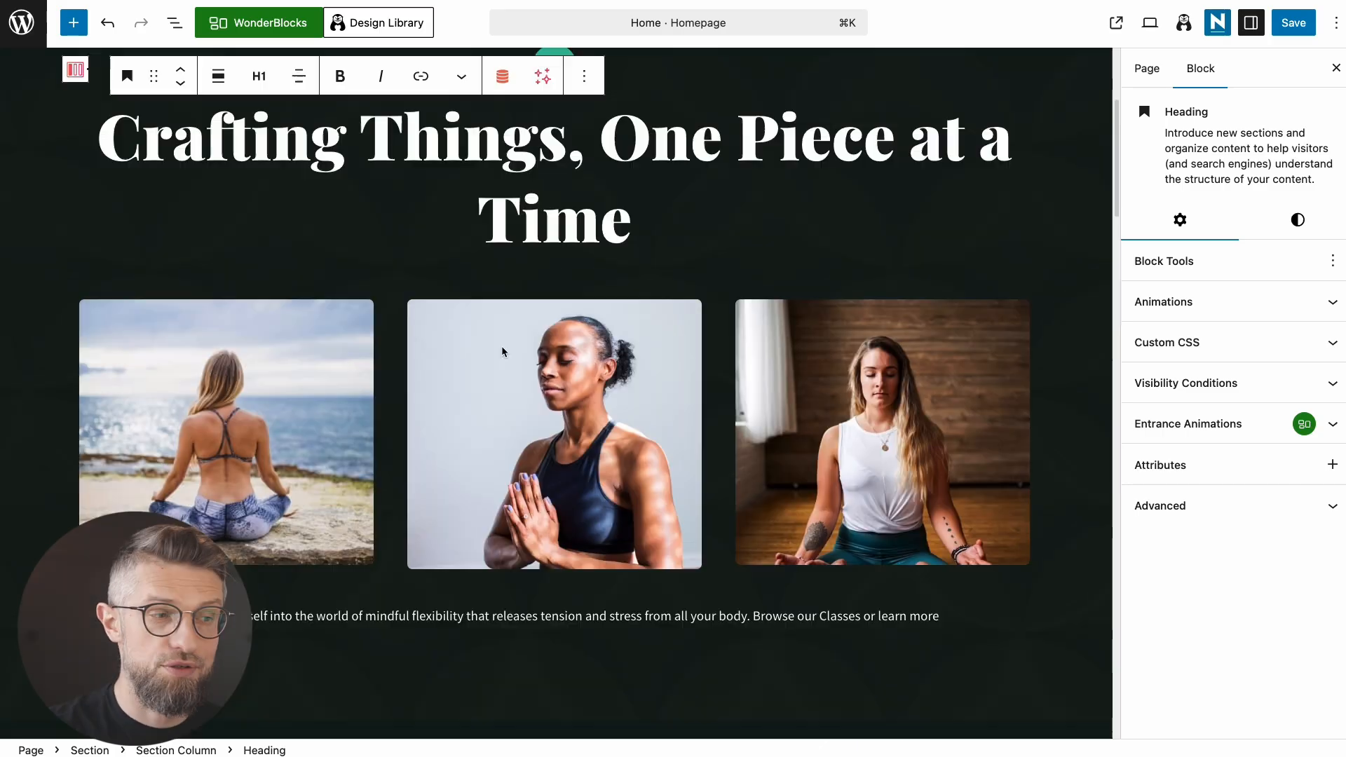
click(275, 430)
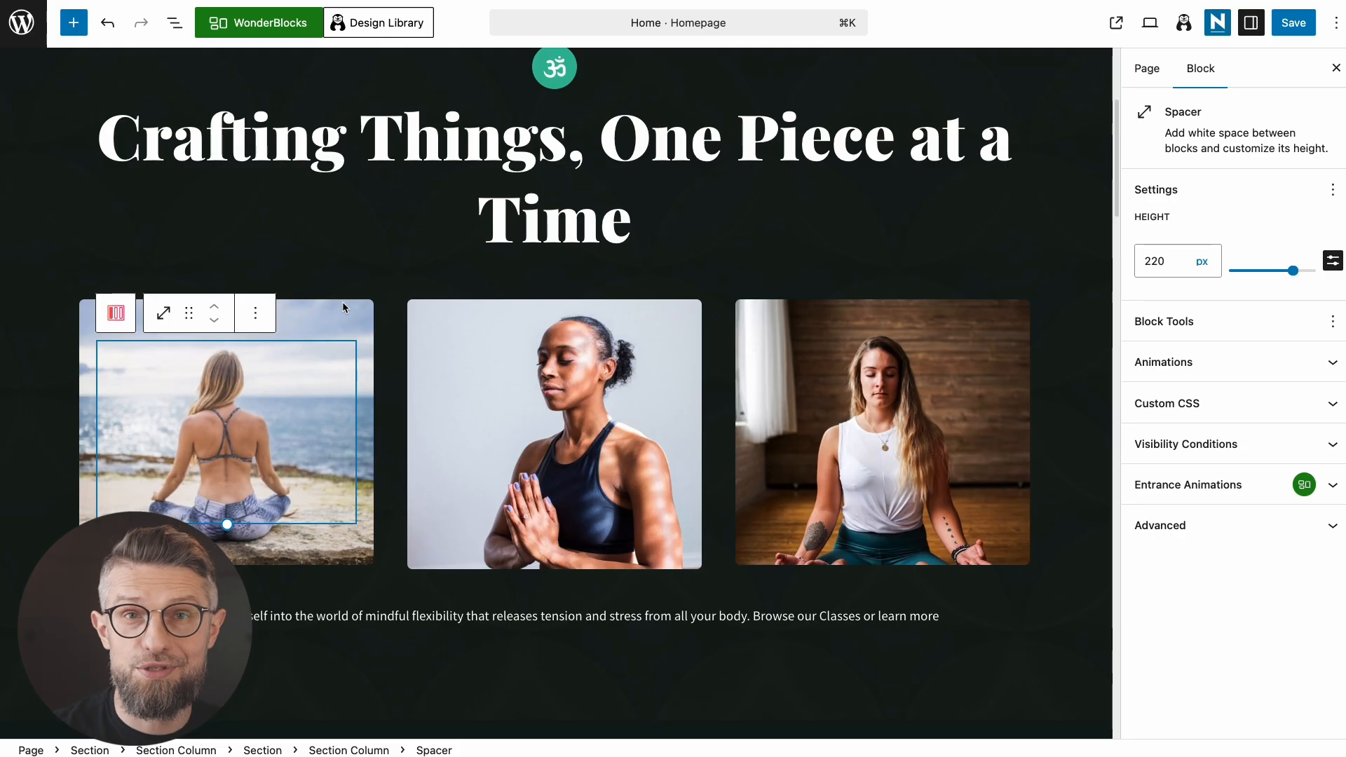
scroll(709, 309, up, 1)
click(709, 309)
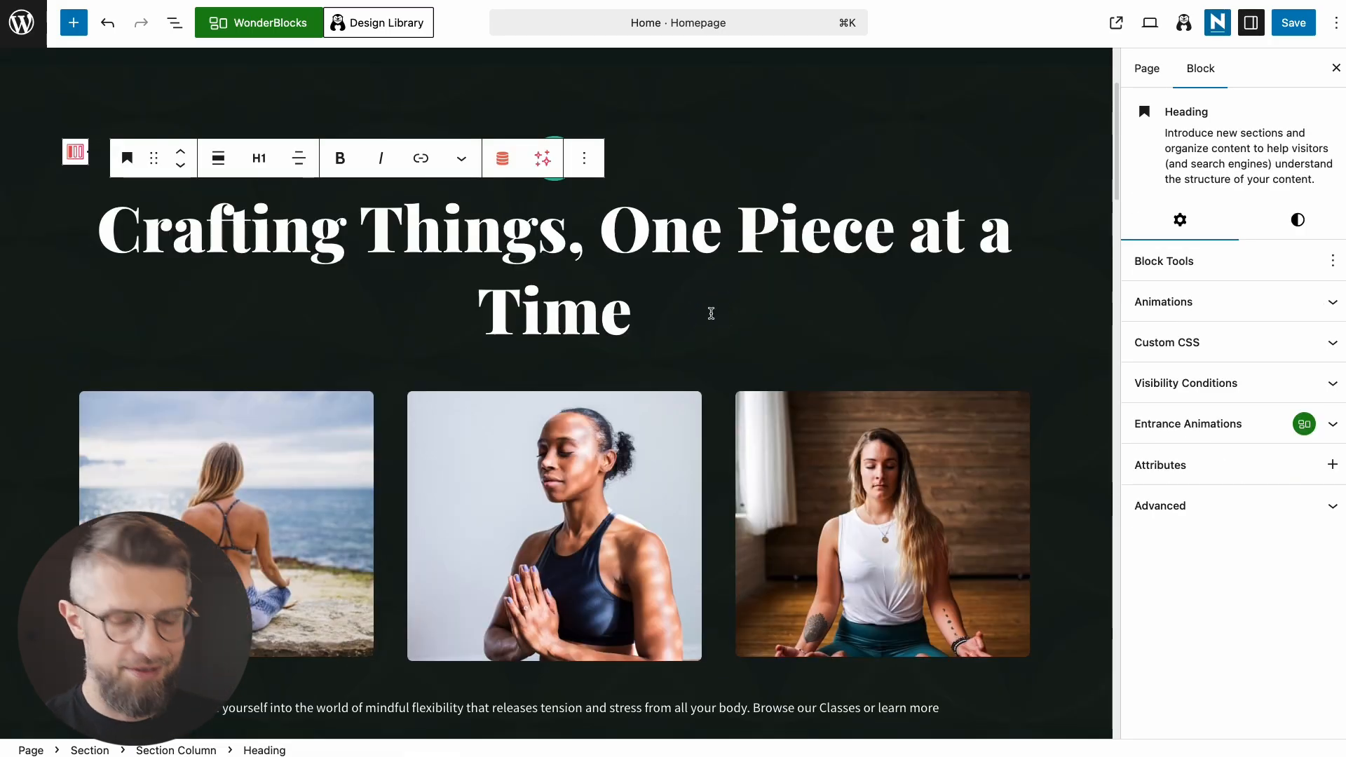
Step: Insert a Gallery block on a new line below the heading using /gallery
key(Return)
text(/gal)
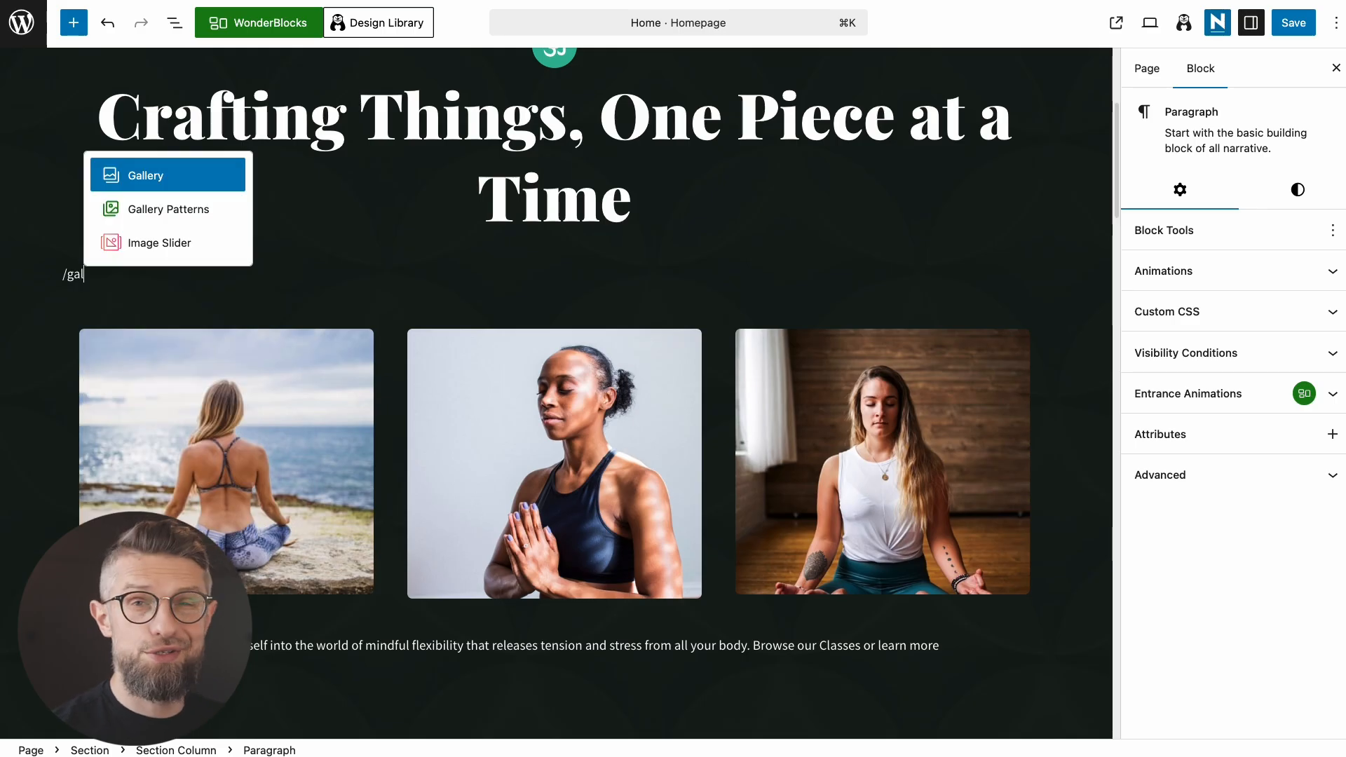
key(BackSpace)
key(BackSpace)
key(BackSpace)
key(BackSpace)
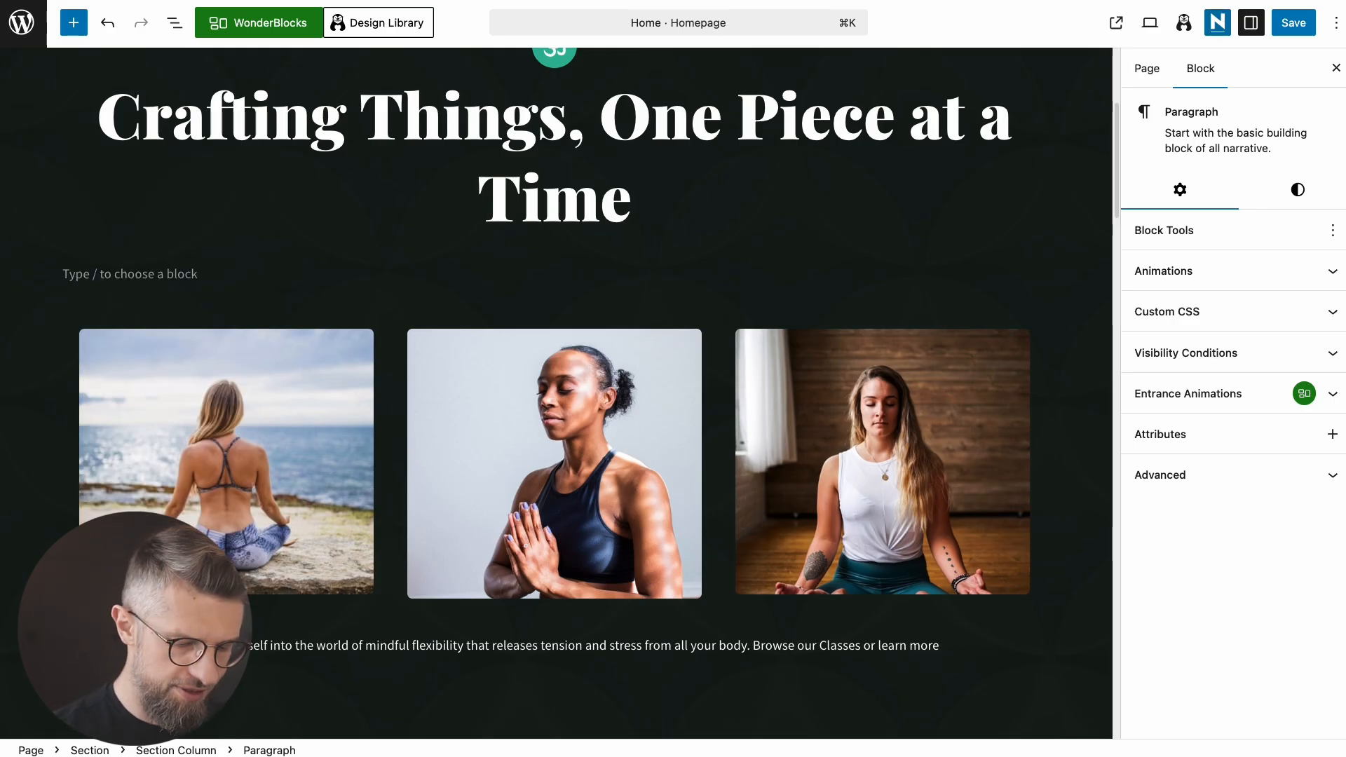
text(/gal)
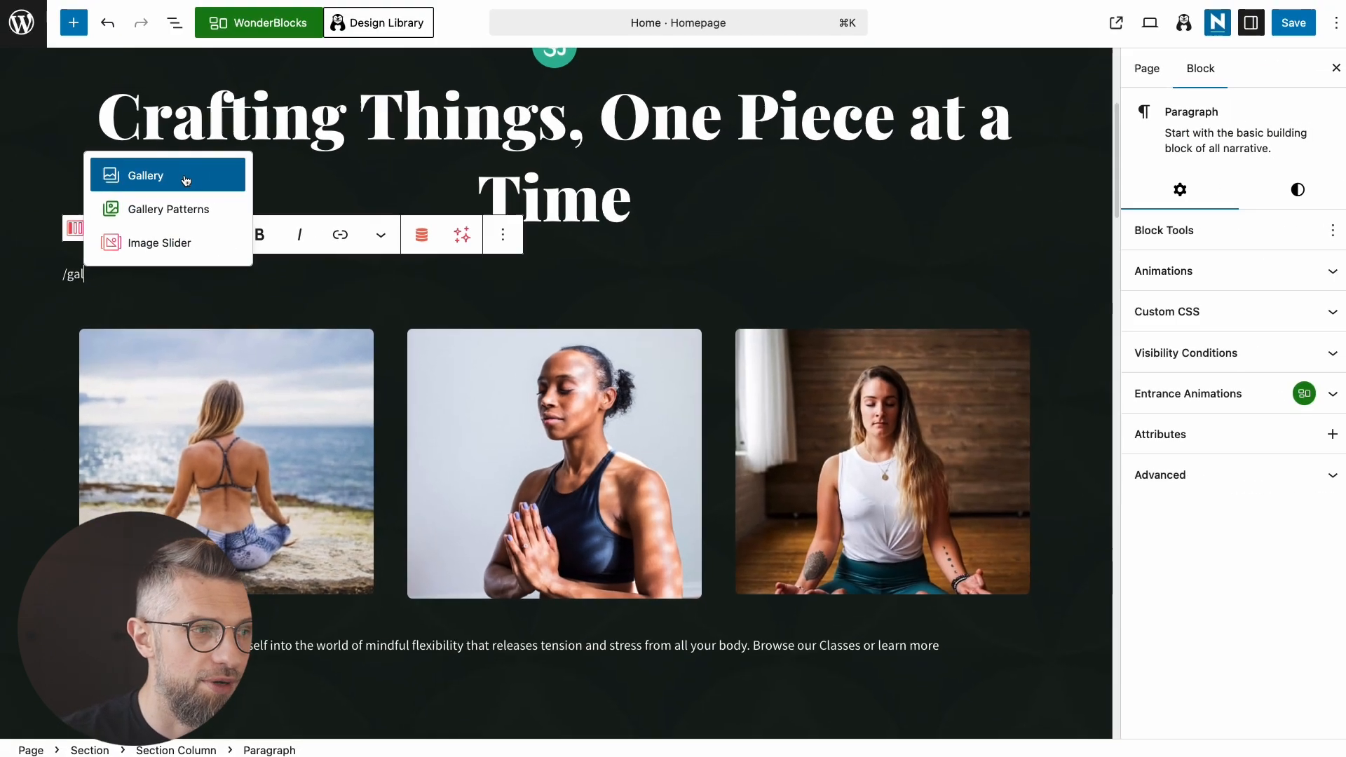
click(186, 181)
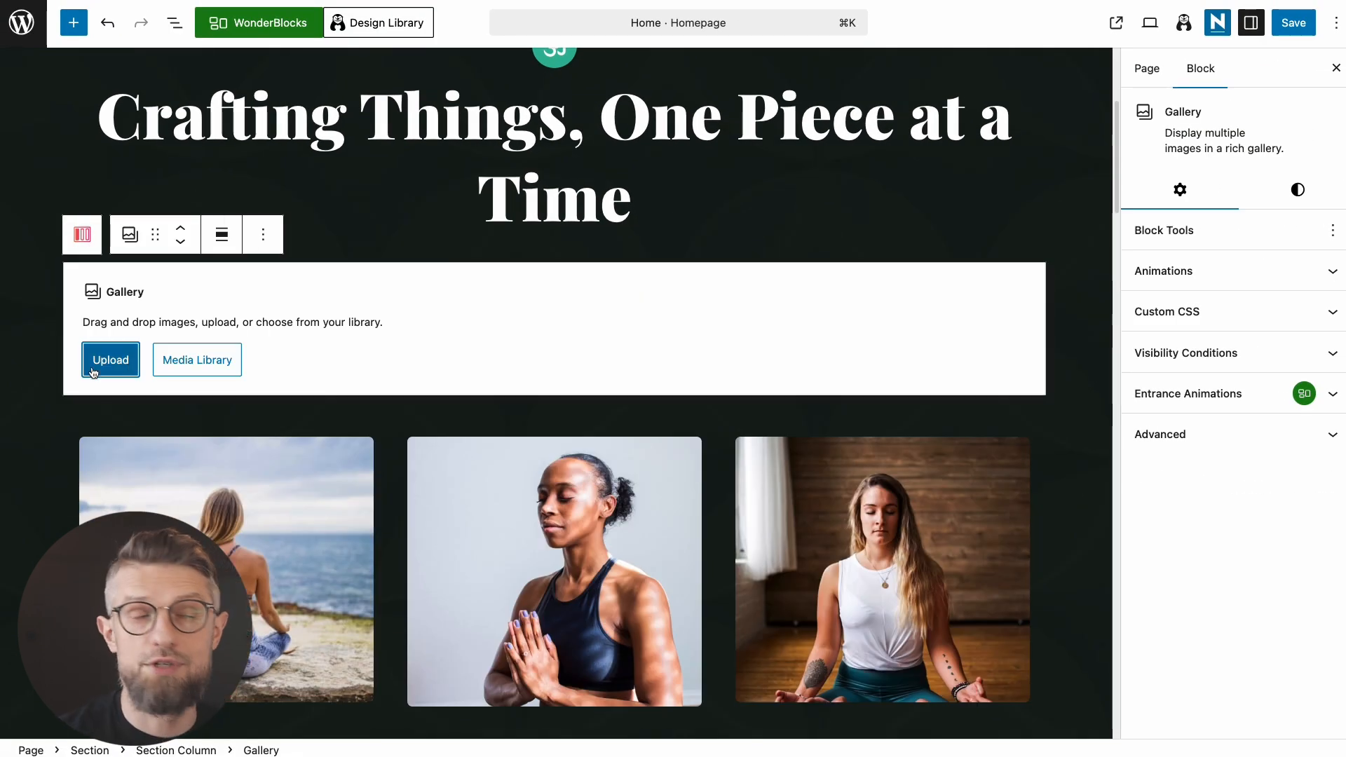
Step: Fill the gallery with the wood-planing, dark workshop sawing and parquet floor photos from the Media Library
click(204, 361)
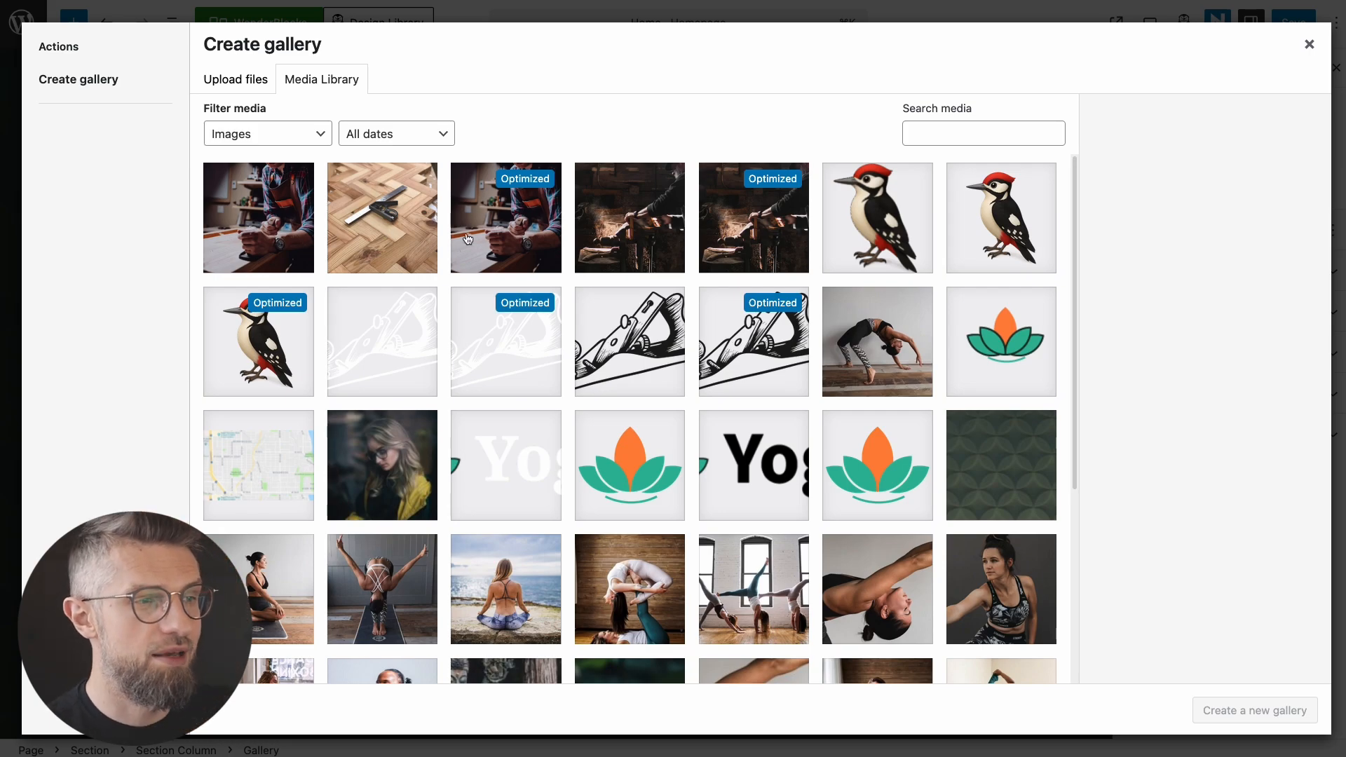
click(260, 224)
click(581, 230)
click(381, 241)
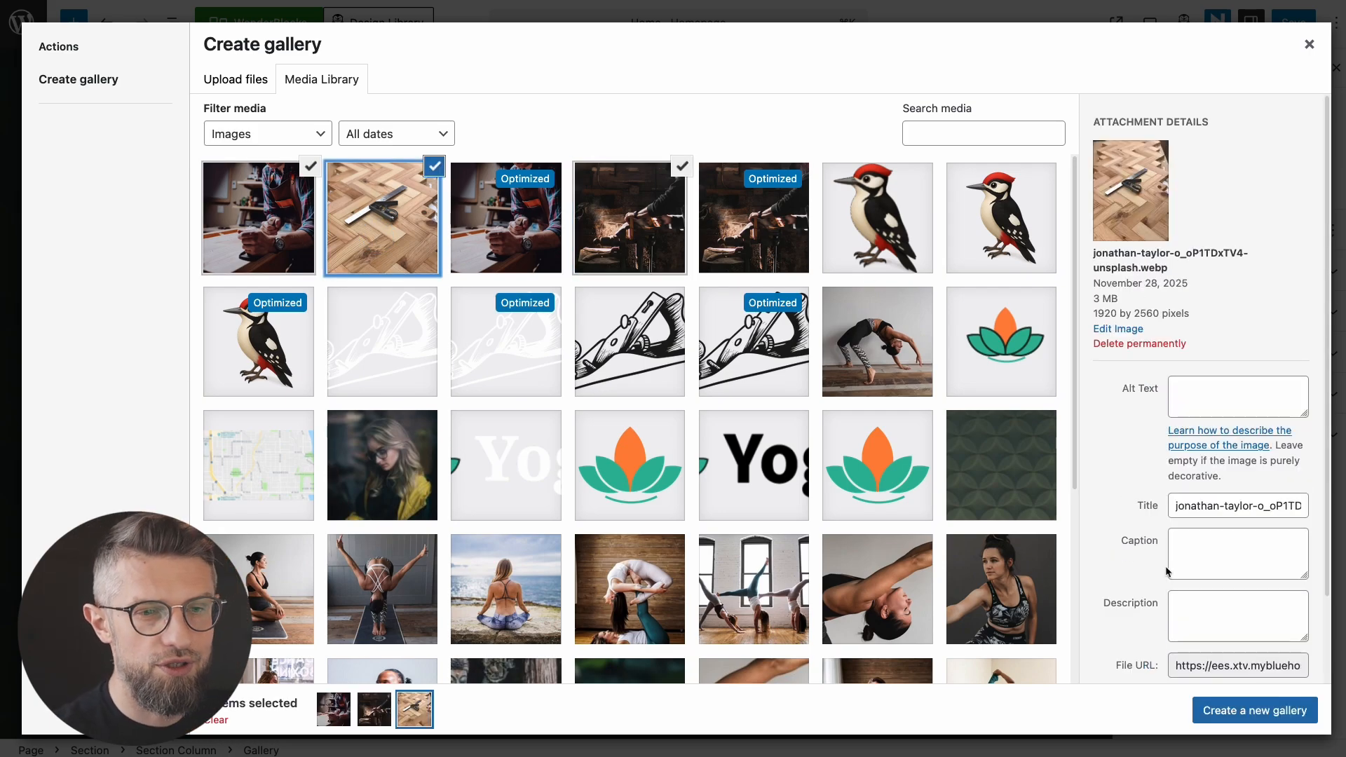
click(1223, 712)
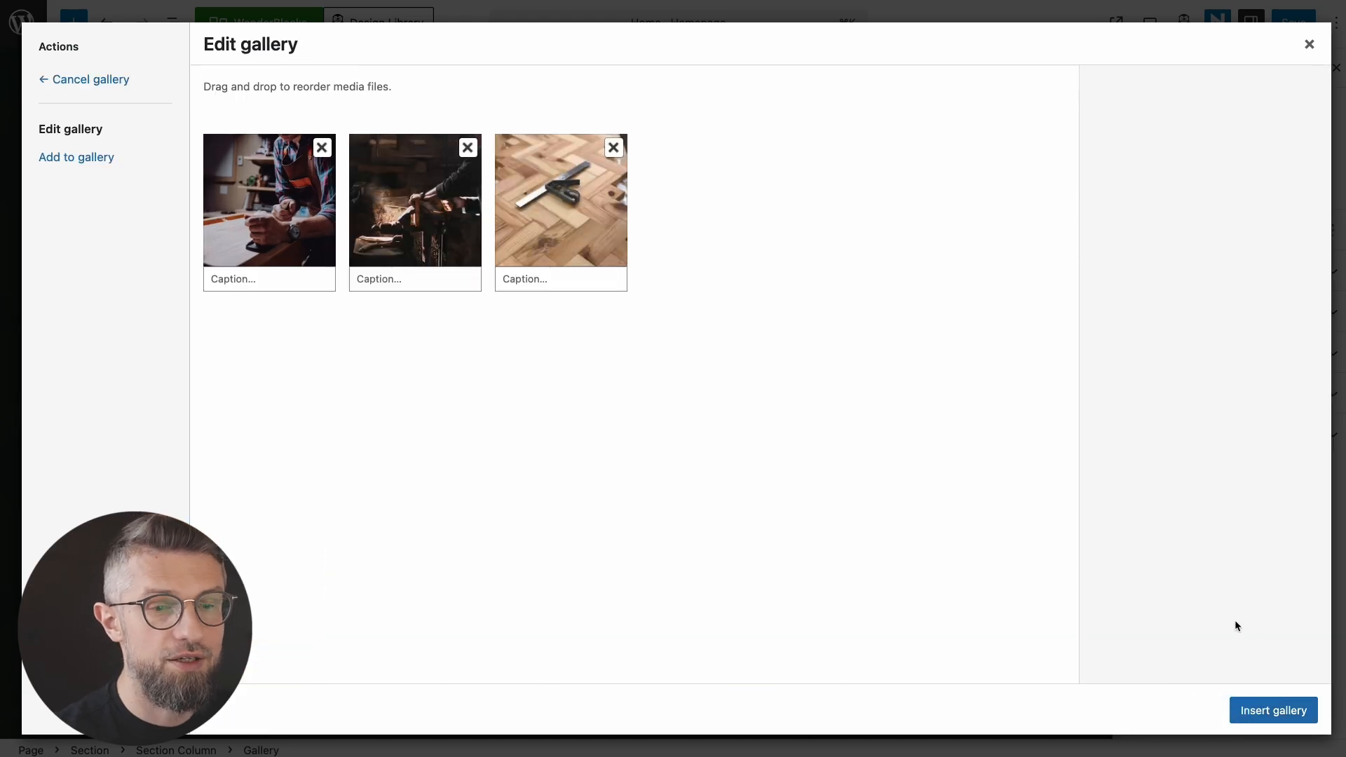
click(1272, 710)
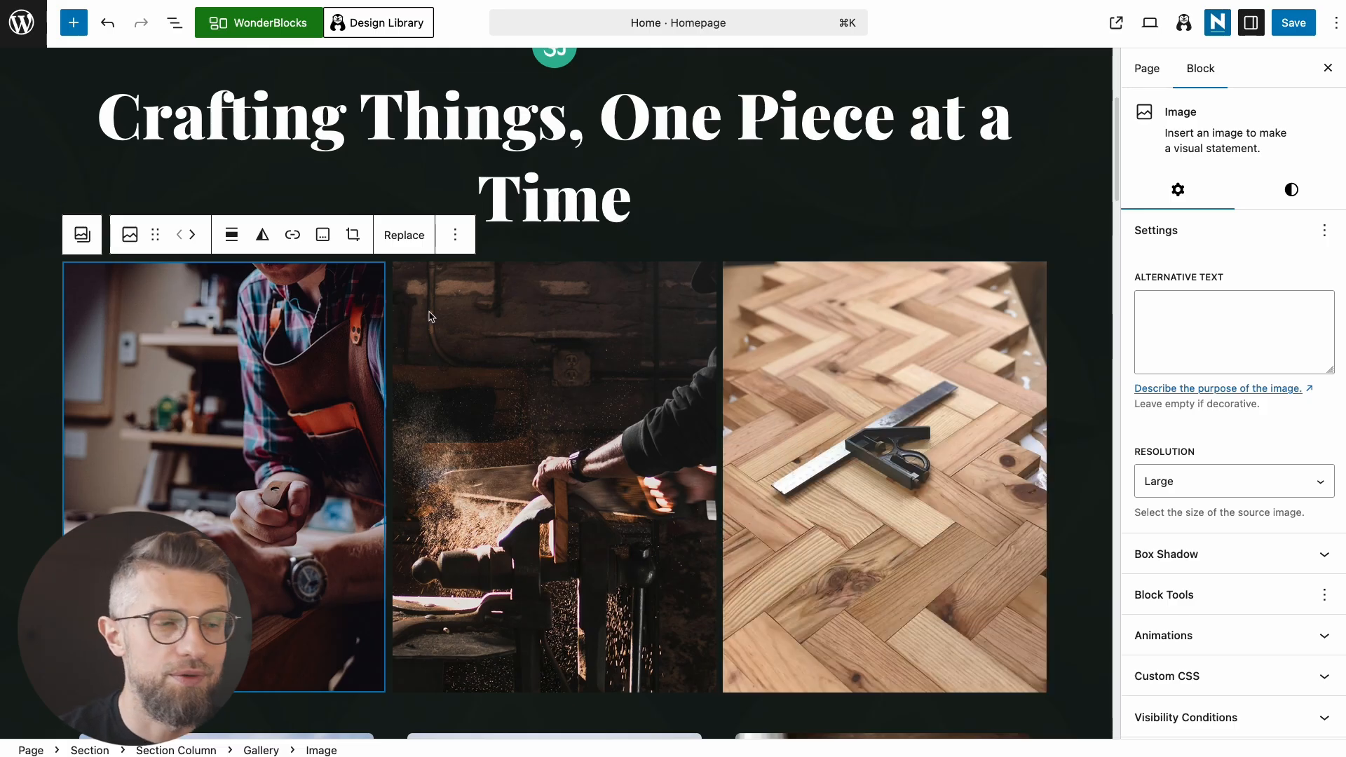
Step: Select the whole Gallery block and set its Animation to Back In Up
click(82, 235)
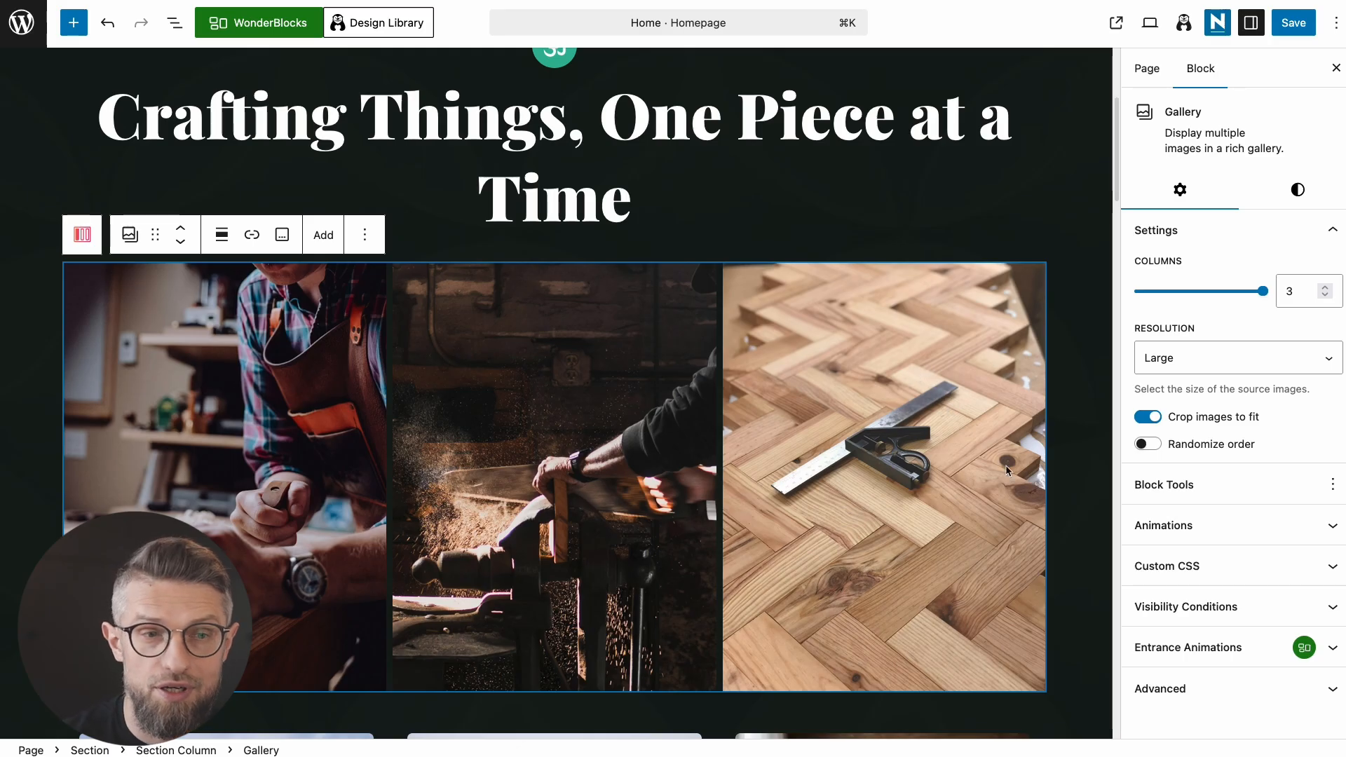
scroll(1008, 472, down, 2)
click(1201, 527)
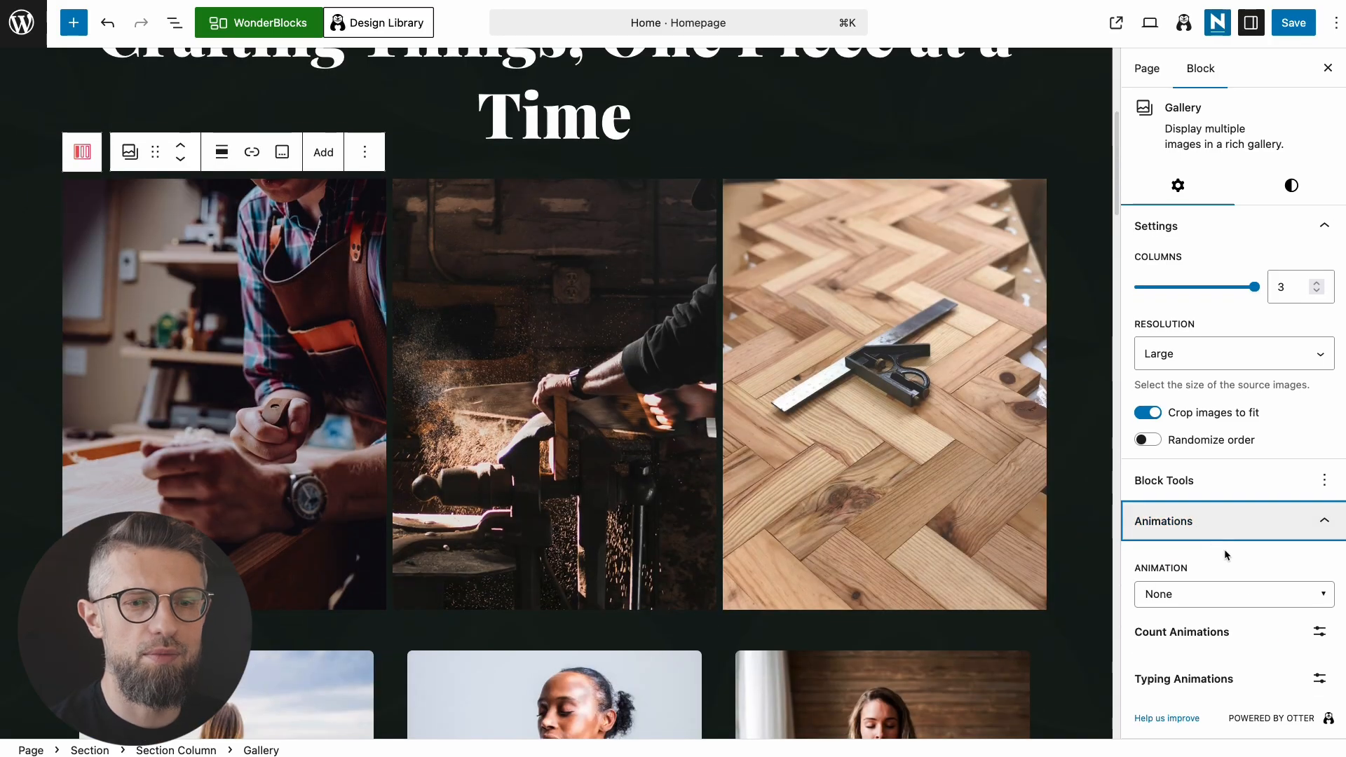
click(1220, 591)
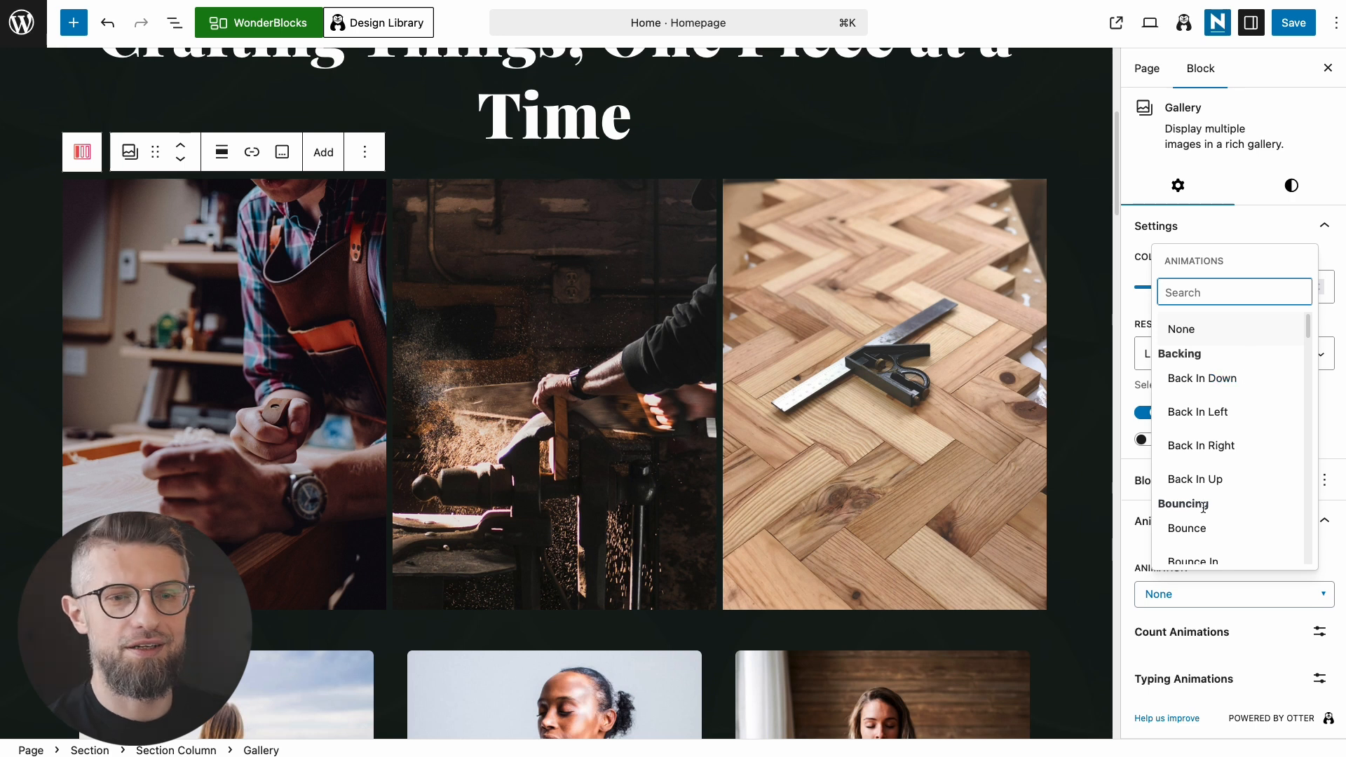
click(1196, 479)
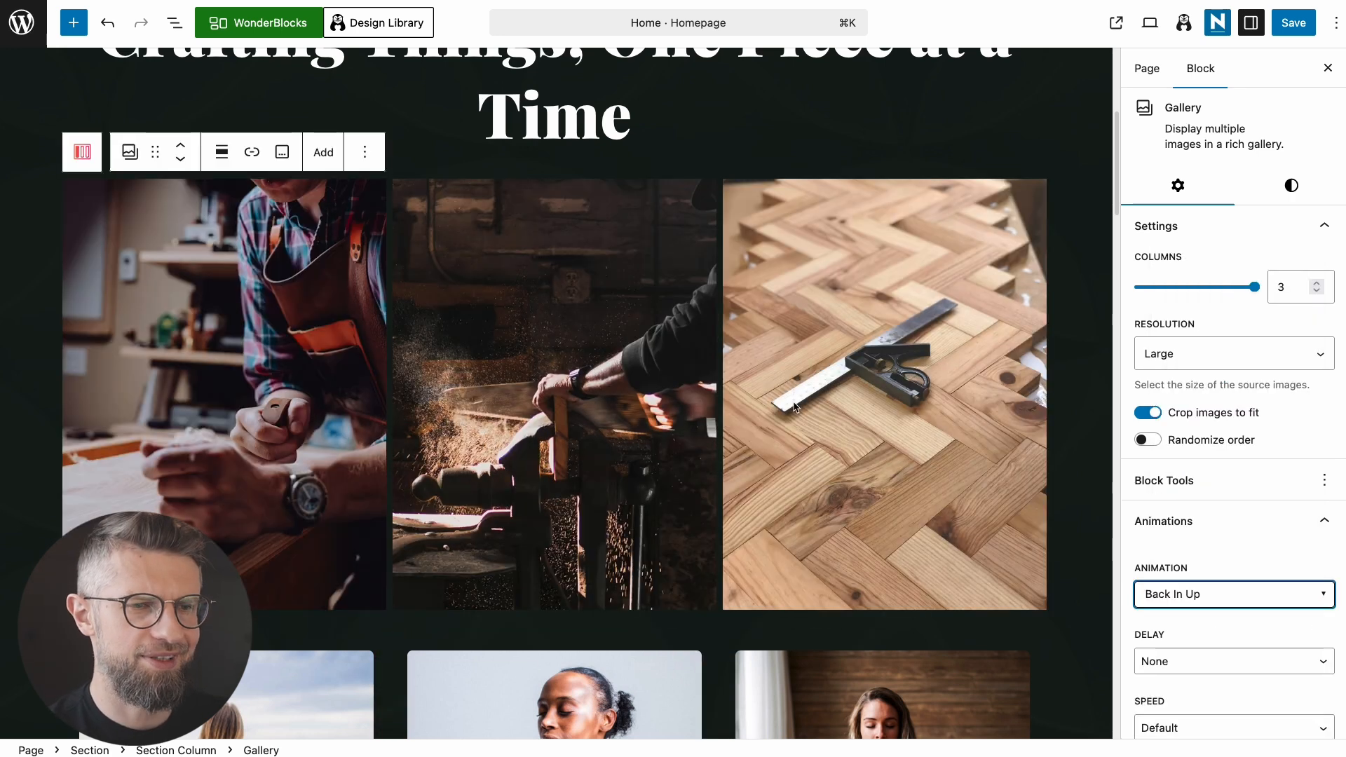
scroll(901, 528, up, 4)
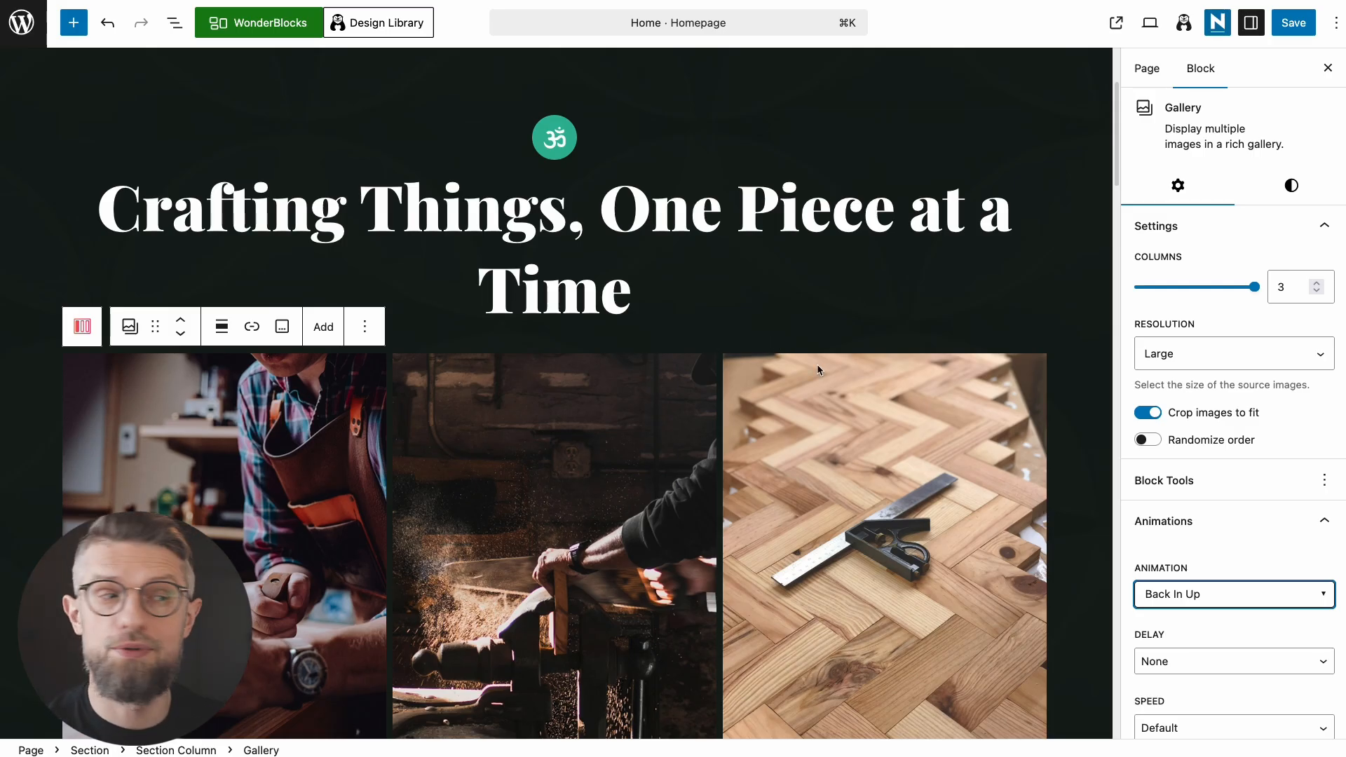
Step: Try the Rounded, Dots and Waves style presets on the first photo, then keep Default
click(256, 455)
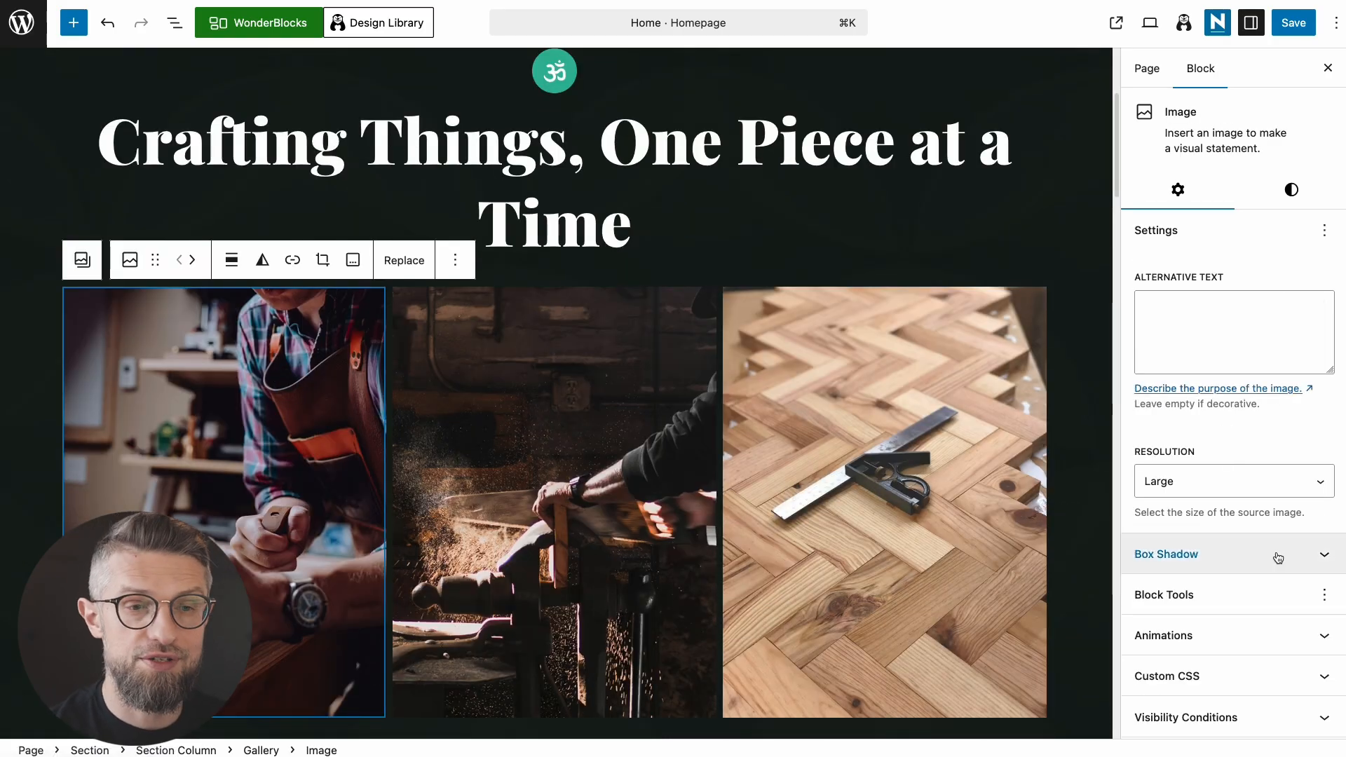
click(1292, 189)
click(1252, 273)
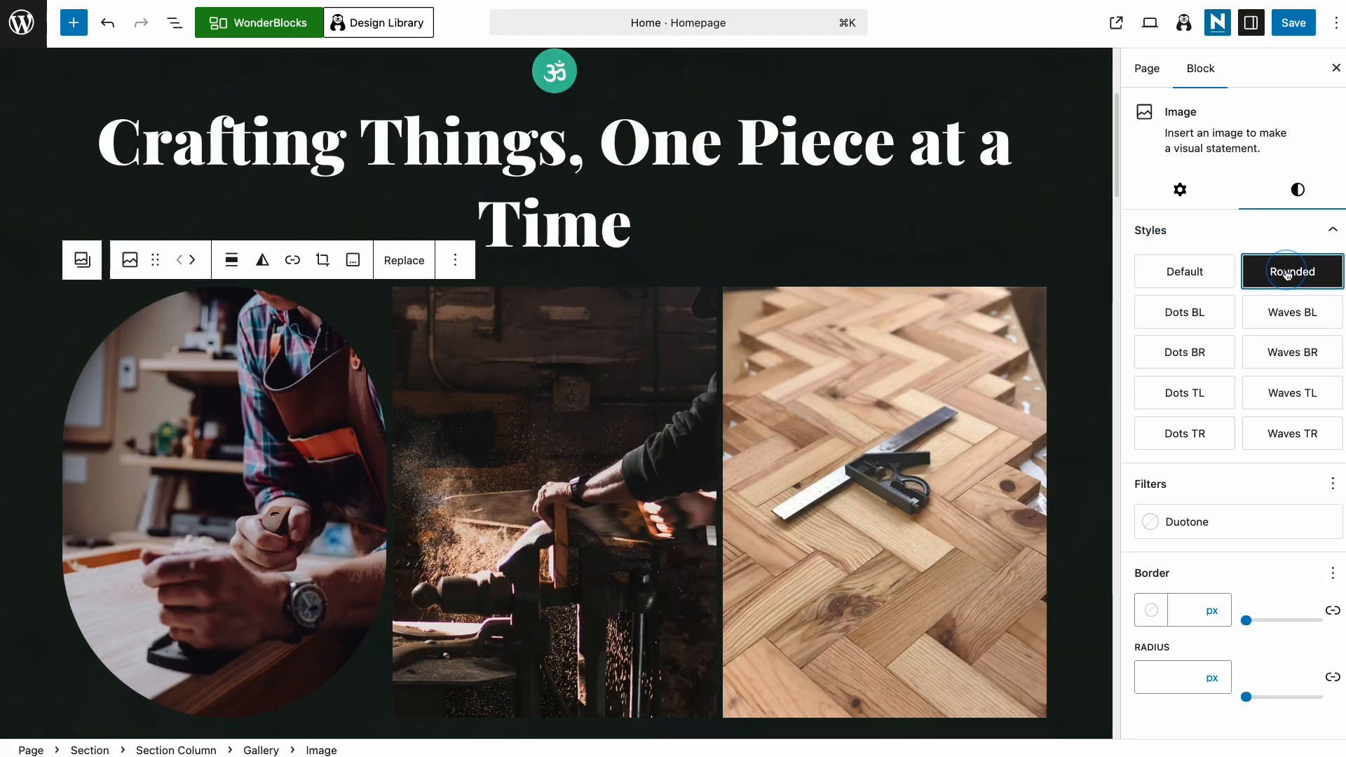
click(1199, 317)
click(1190, 354)
click(1198, 398)
click(1293, 434)
click(1185, 433)
click(1292, 393)
click(1204, 280)
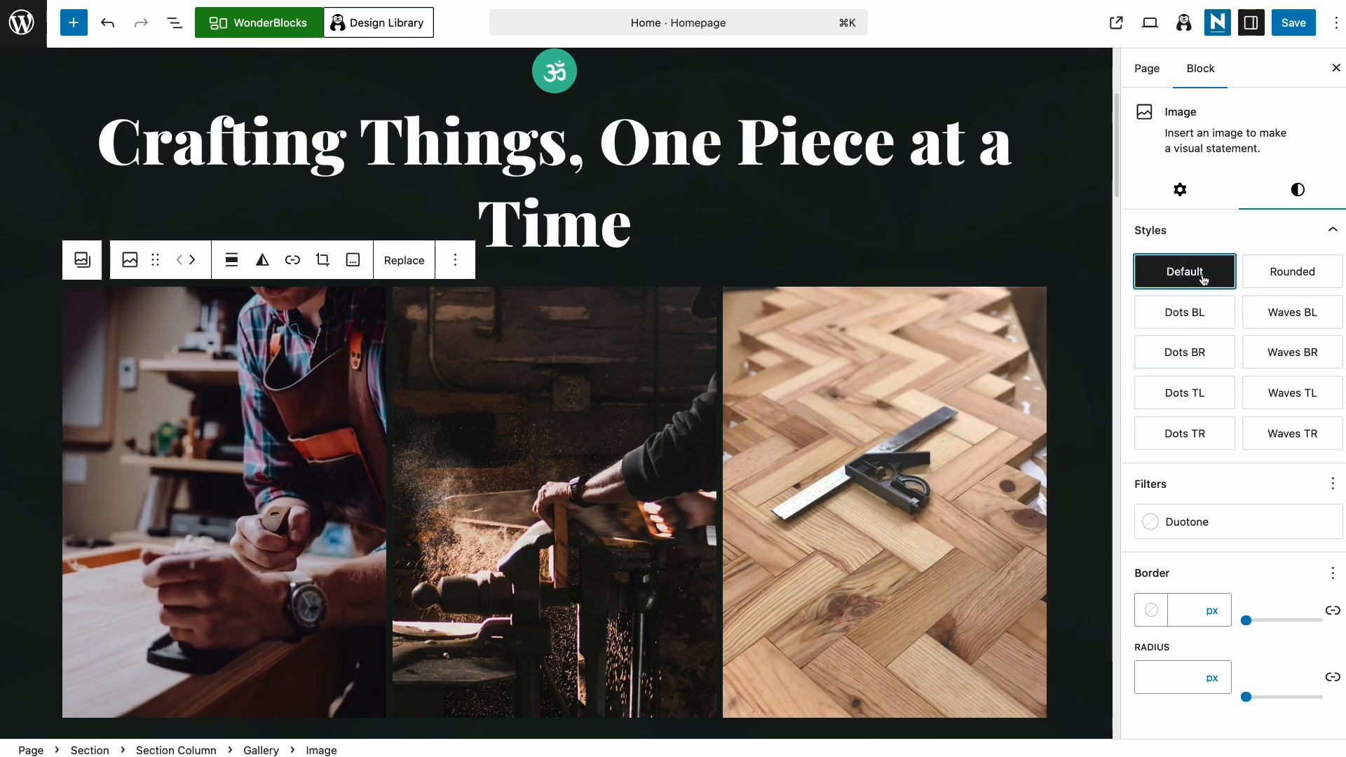
Step: Set a 15 px border radius on the first and third gallery photos
drag(1246, 697, 1256, 697)
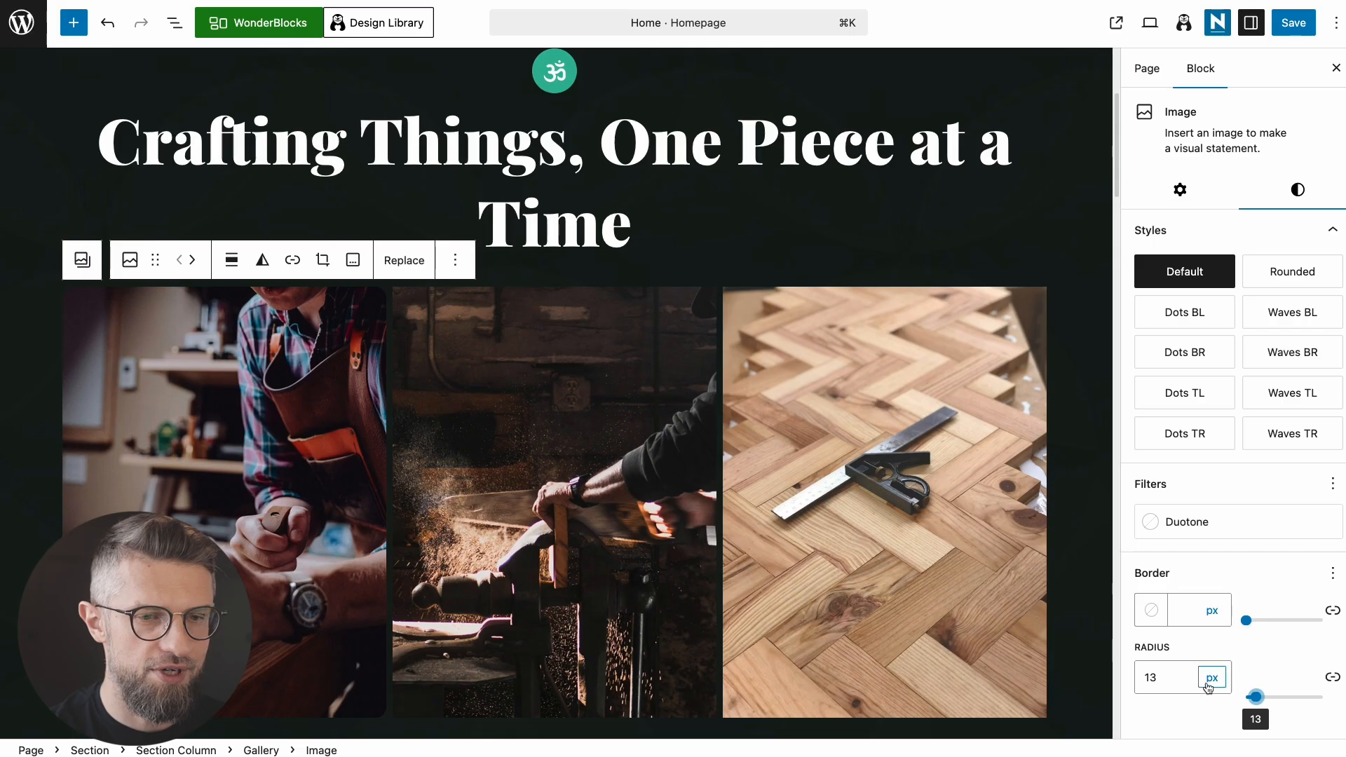
drag(1186, 678, 1126, 678)
text(15)
click(673, 601)
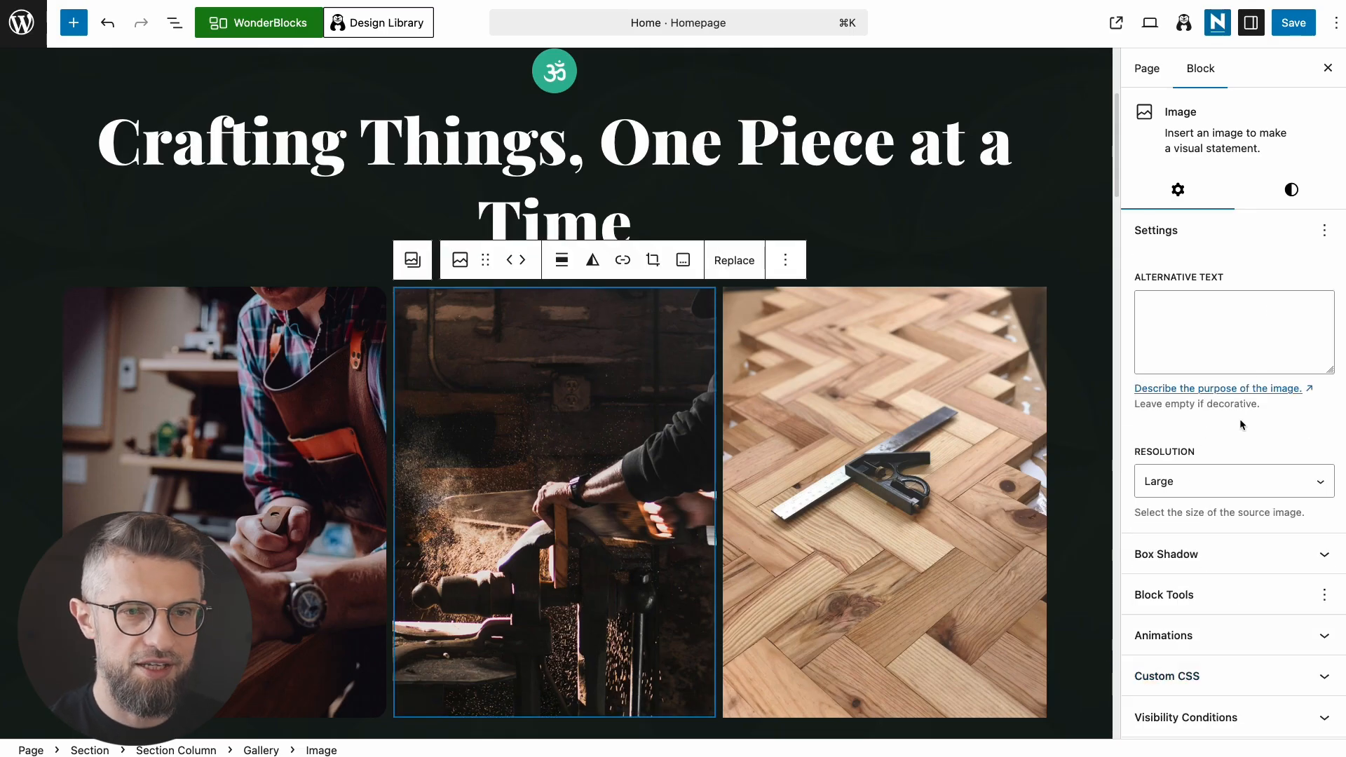
click(1292, 191)
click(939, 602)
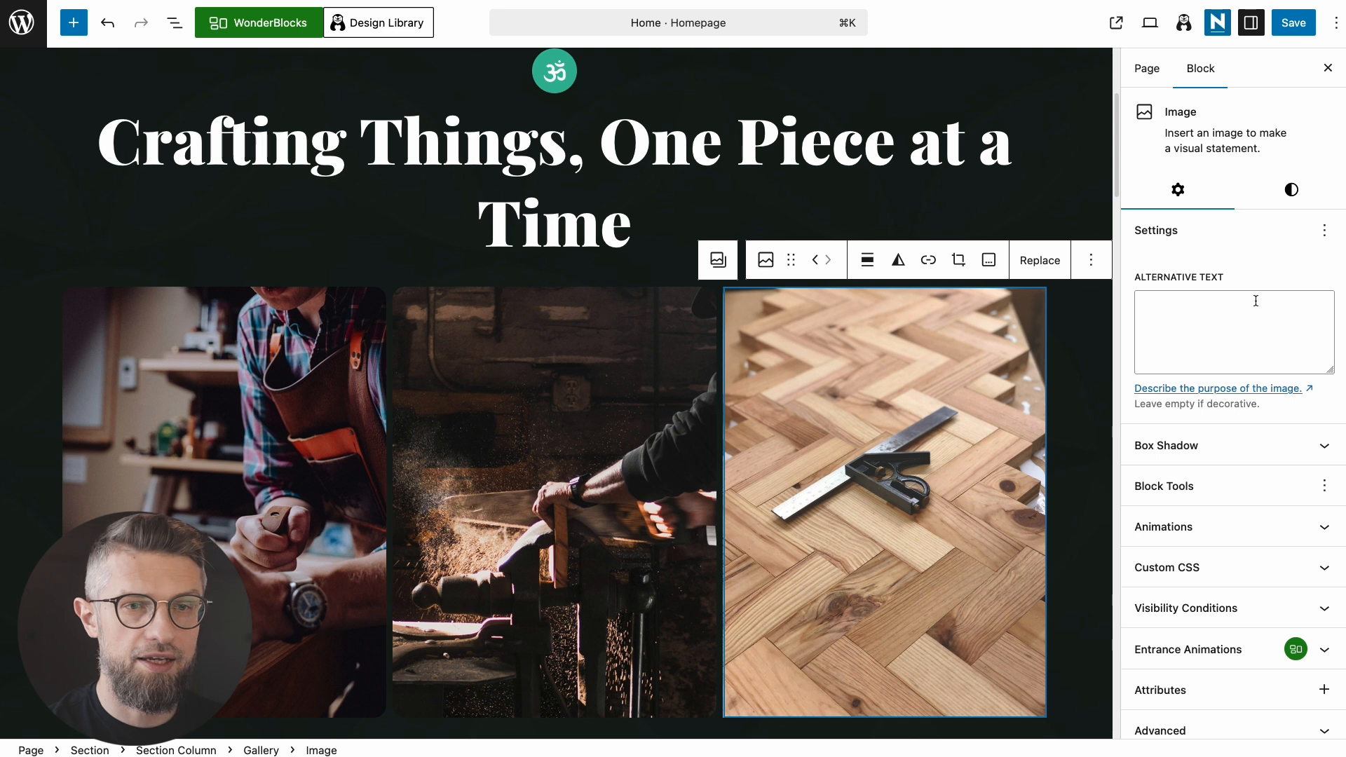
click(1293, 189)
click(1181, 678)
text(15)
click(1181, 725)
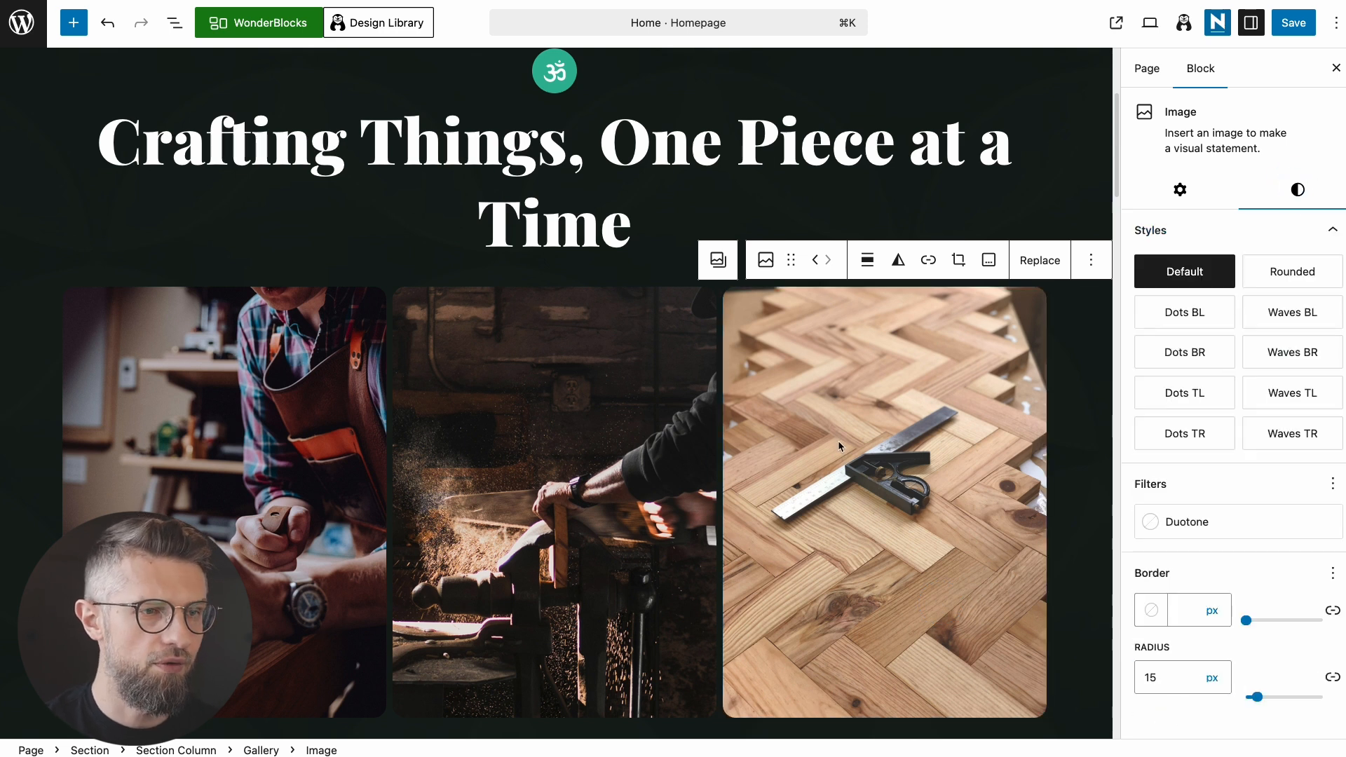
scroll(840, 439, down, 2)
scroll(840, 439, up, 2)
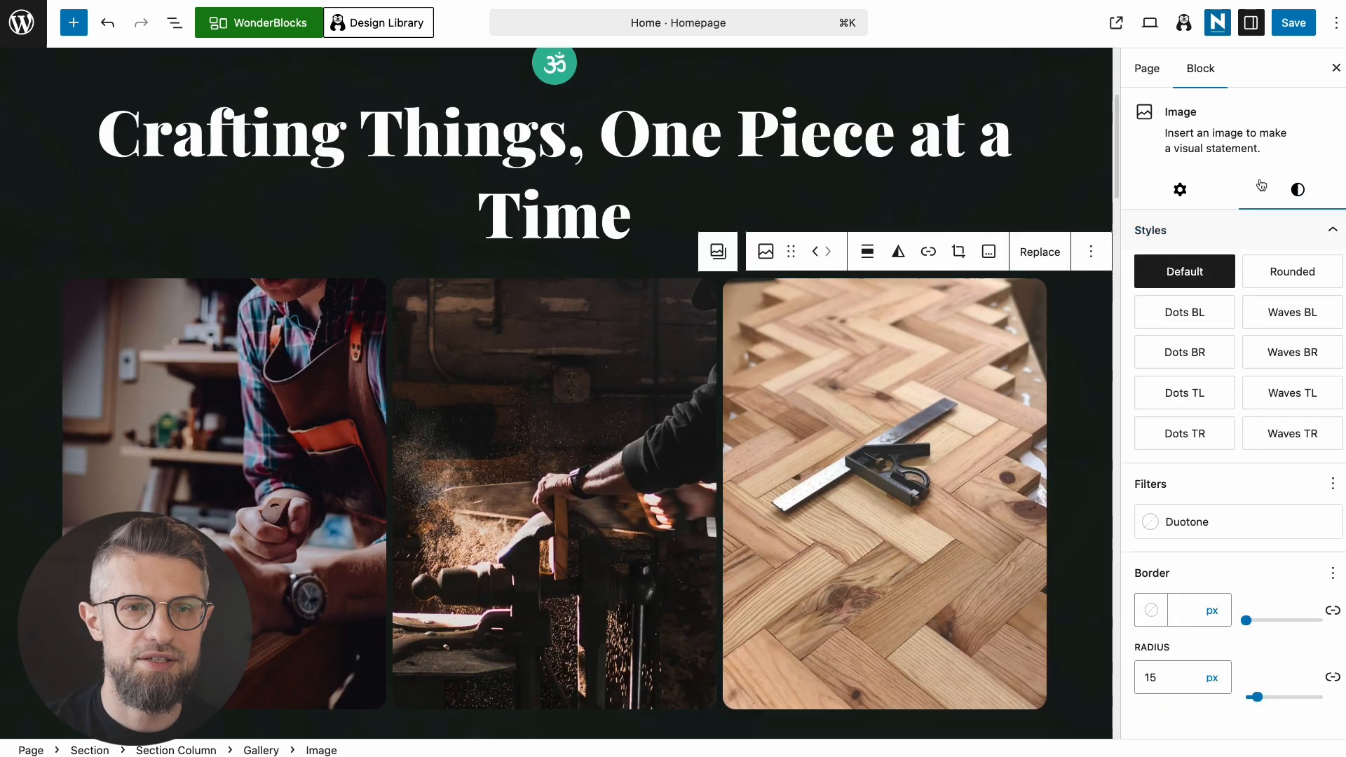
scroll(975, 484, down, 6)
Step: Select the yoga photo row's spacers and columns on the canvas to reach its section
click(123, 401)
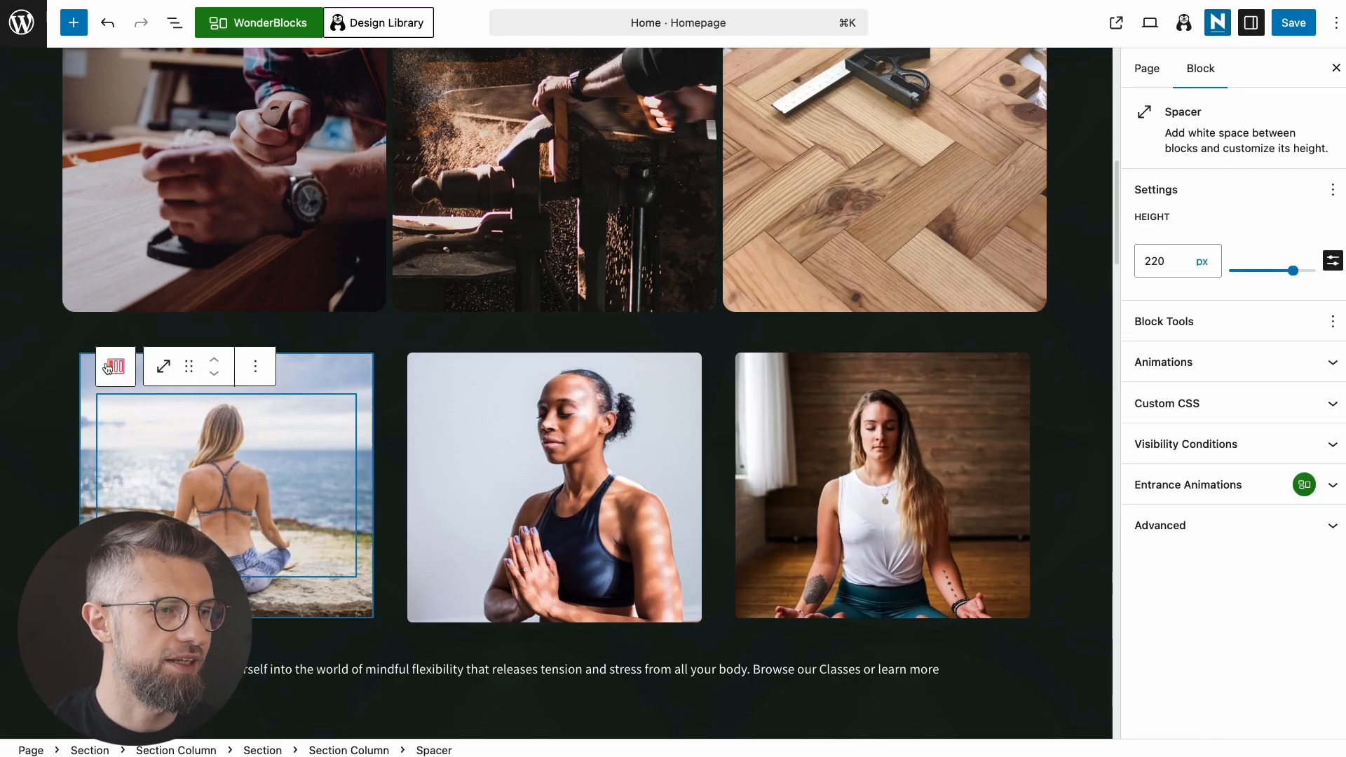
click(115, 366)
click(105, 338)
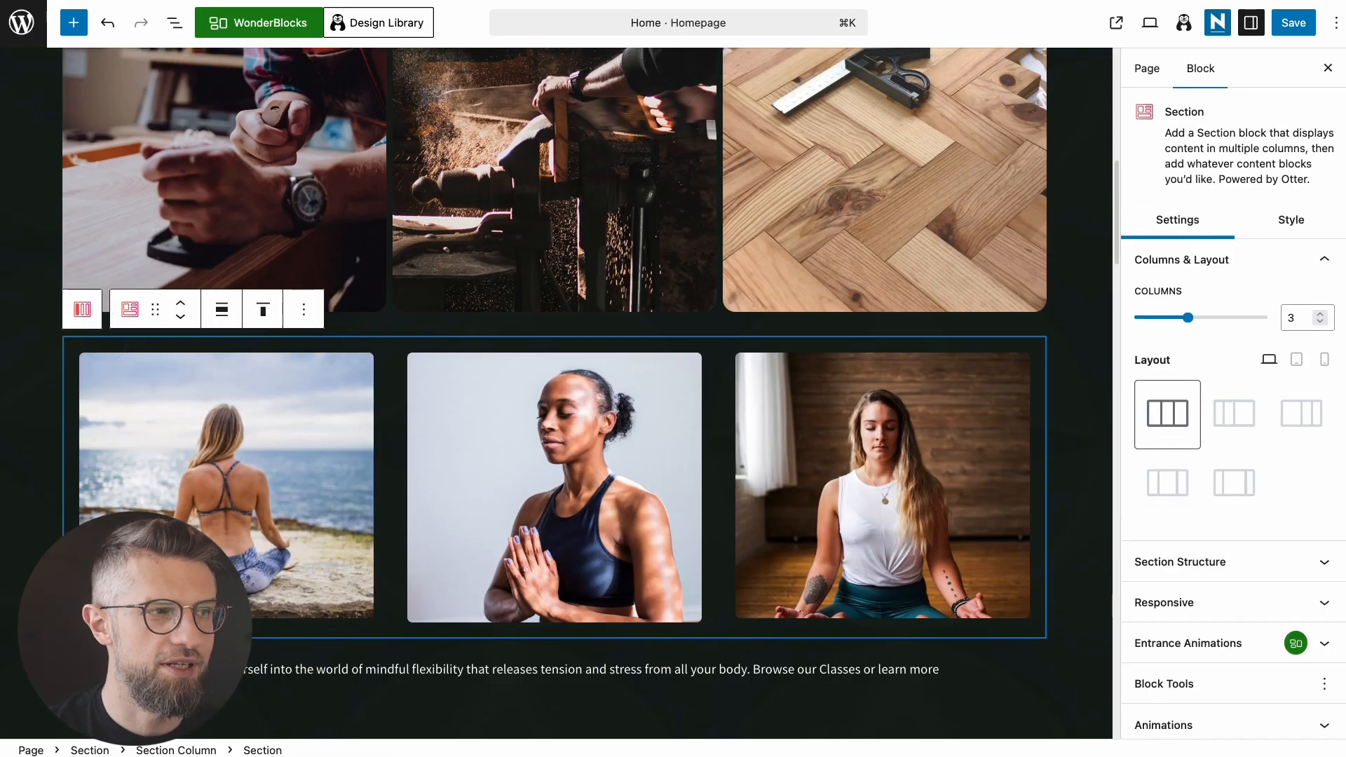
scroll(477, 415, up, 4)
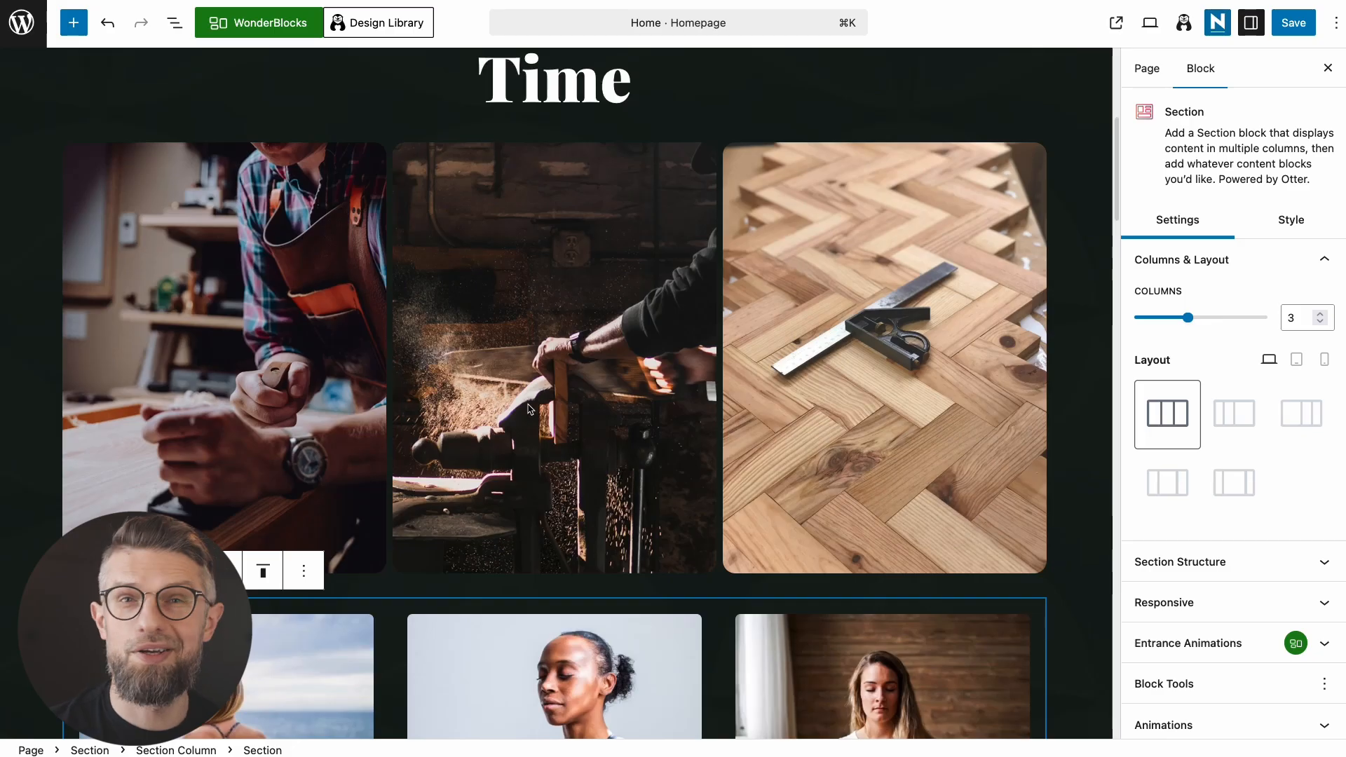
scroll(526, 489, down, 3)
click(561, 521)
click(807, 524)
click(328, 549)
click(851, 573)
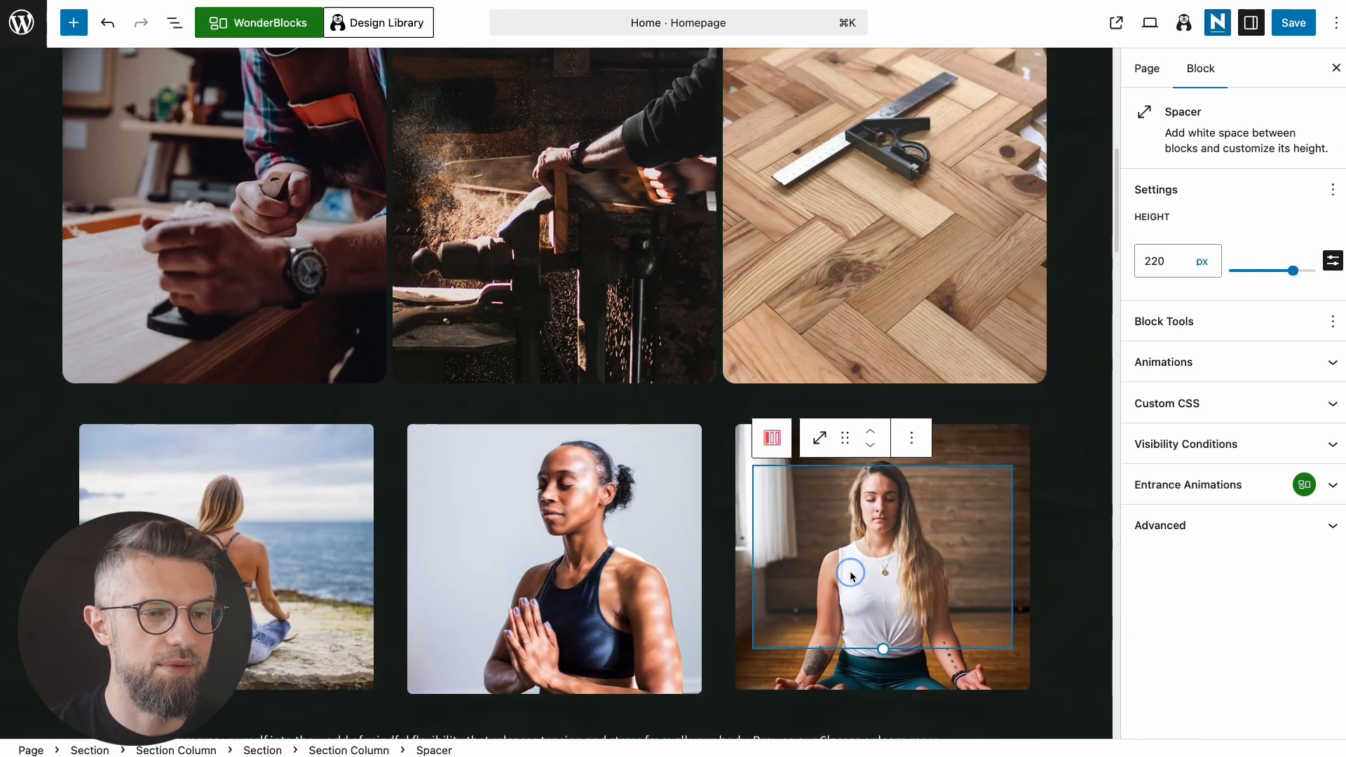
Step: In List View, select the nested Section holding the yoga photos, delete it, and close List View
click(174, 27)
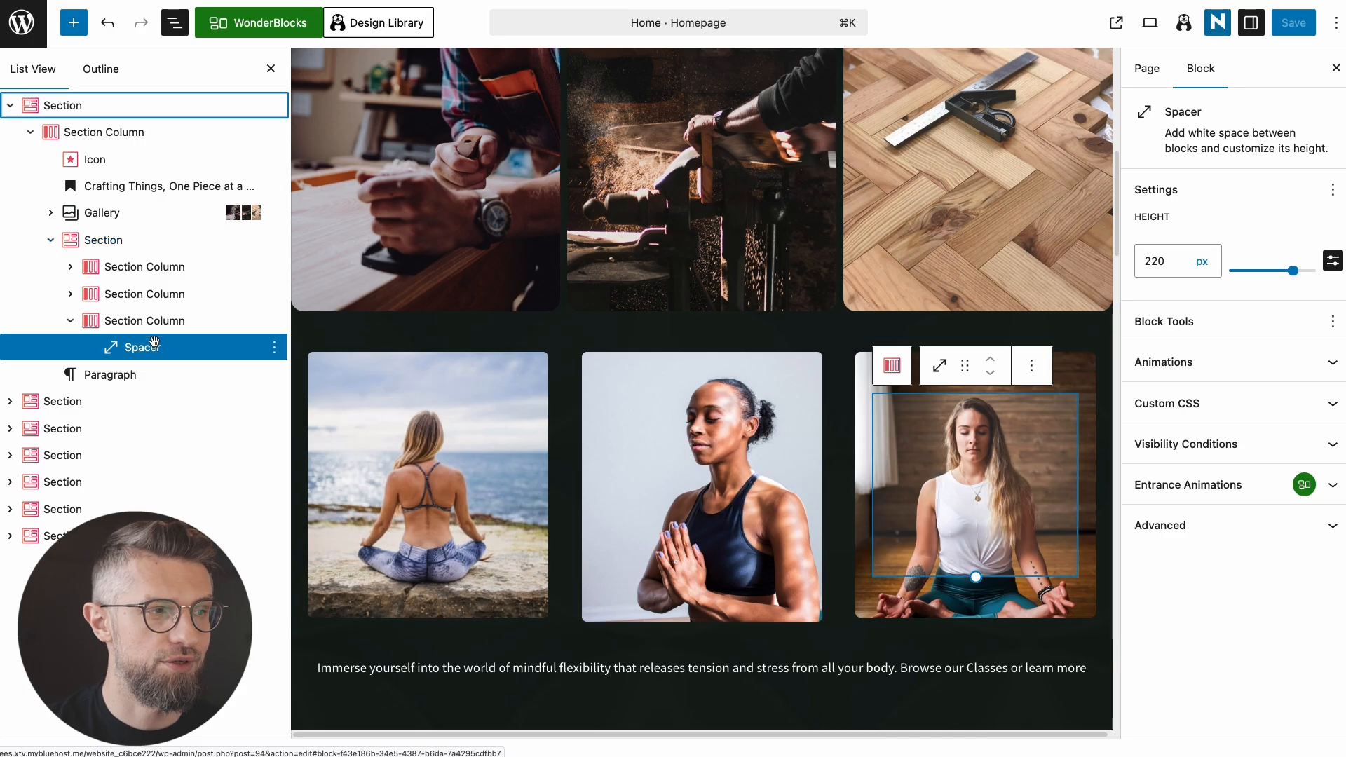
click(118, 212)
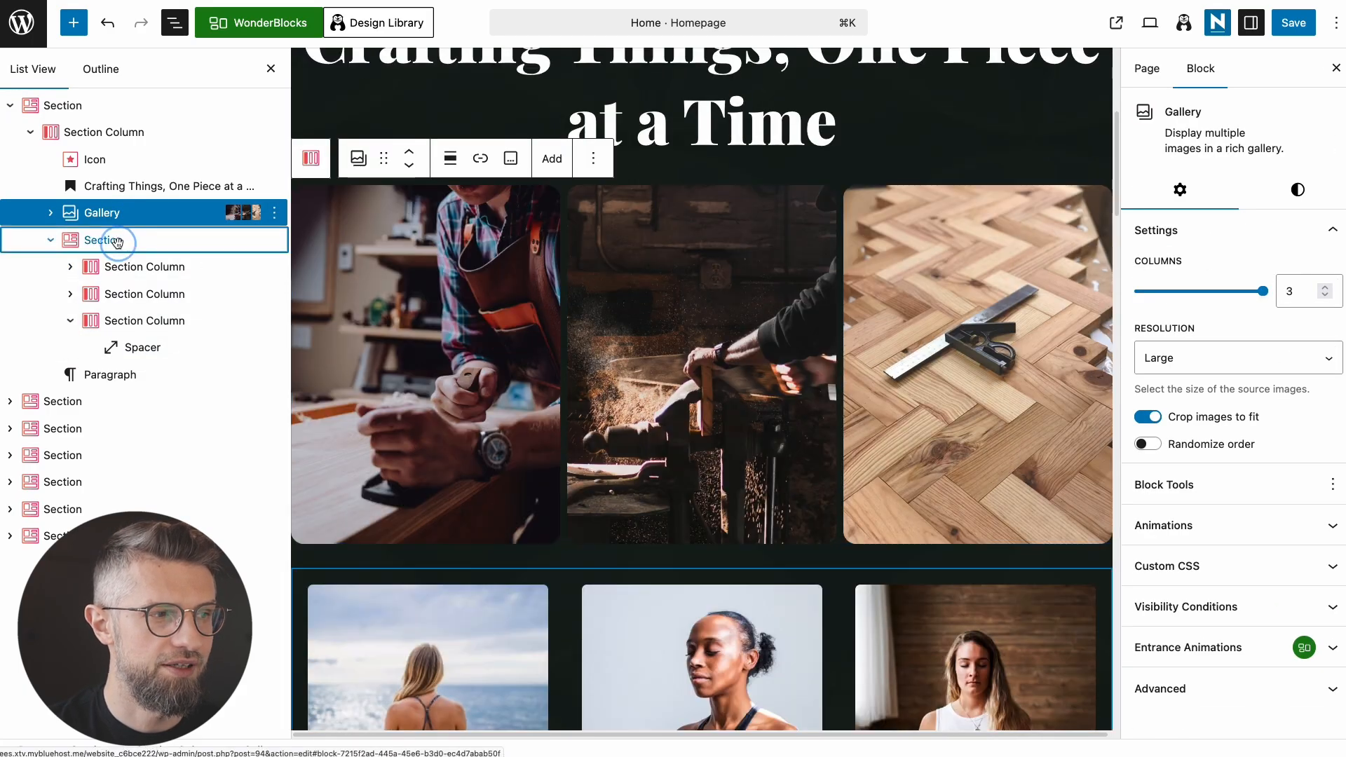
click(98, 240)
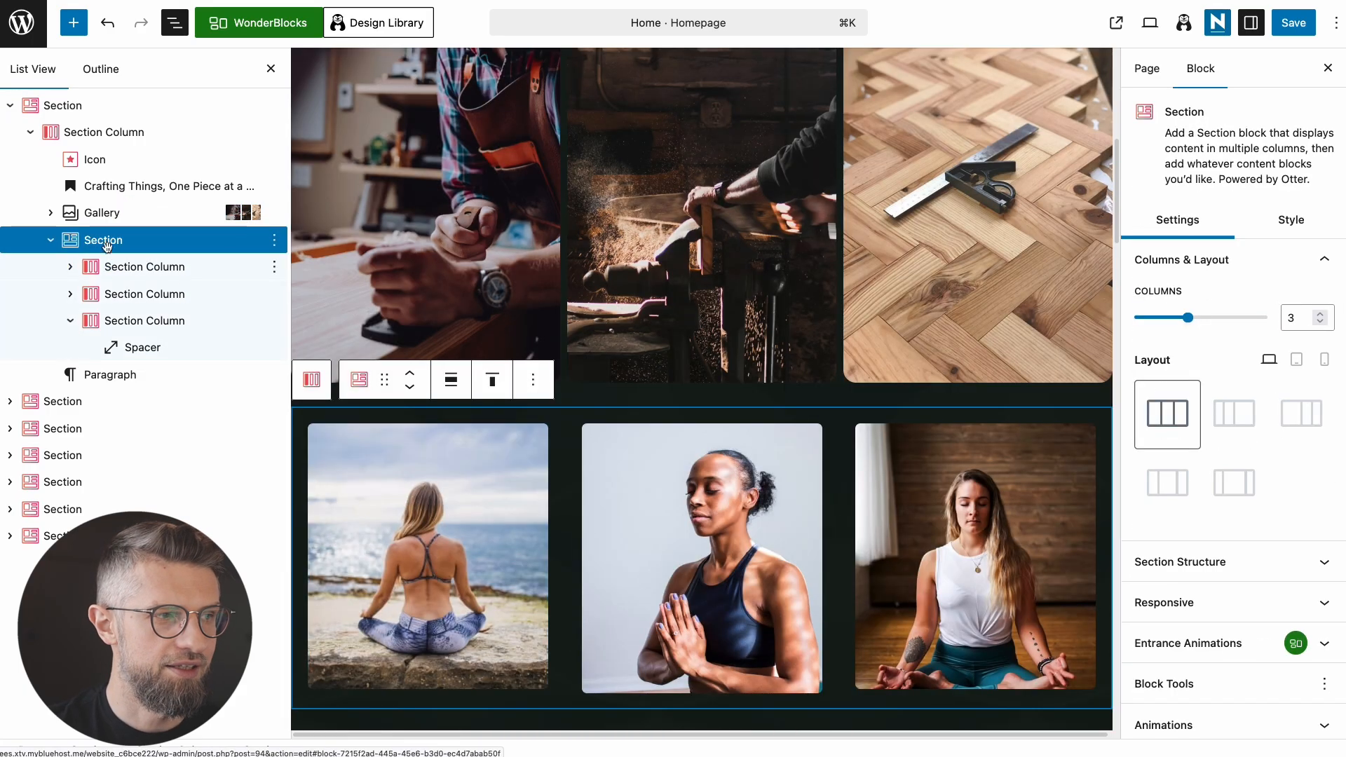
click(136, 267)
click(146, 243)
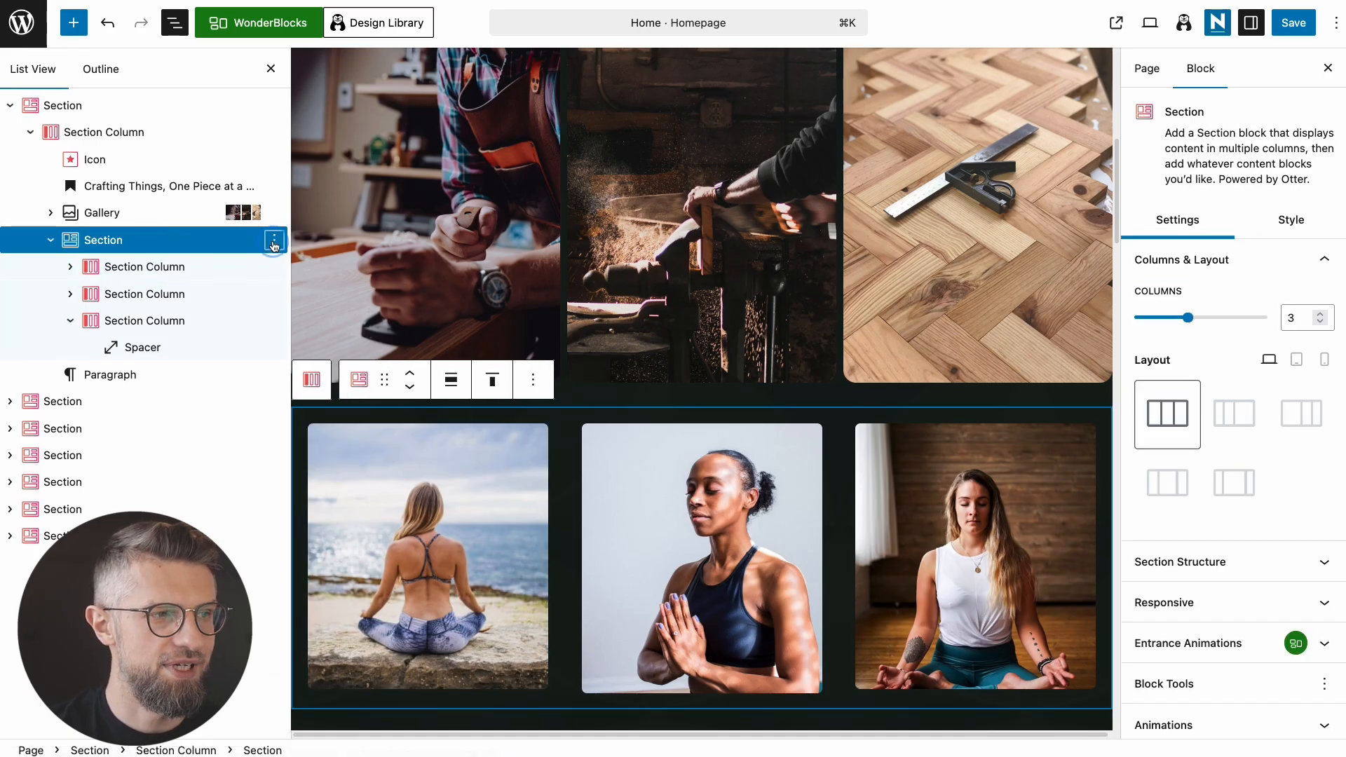
click(274, 241)
click(315, 651)
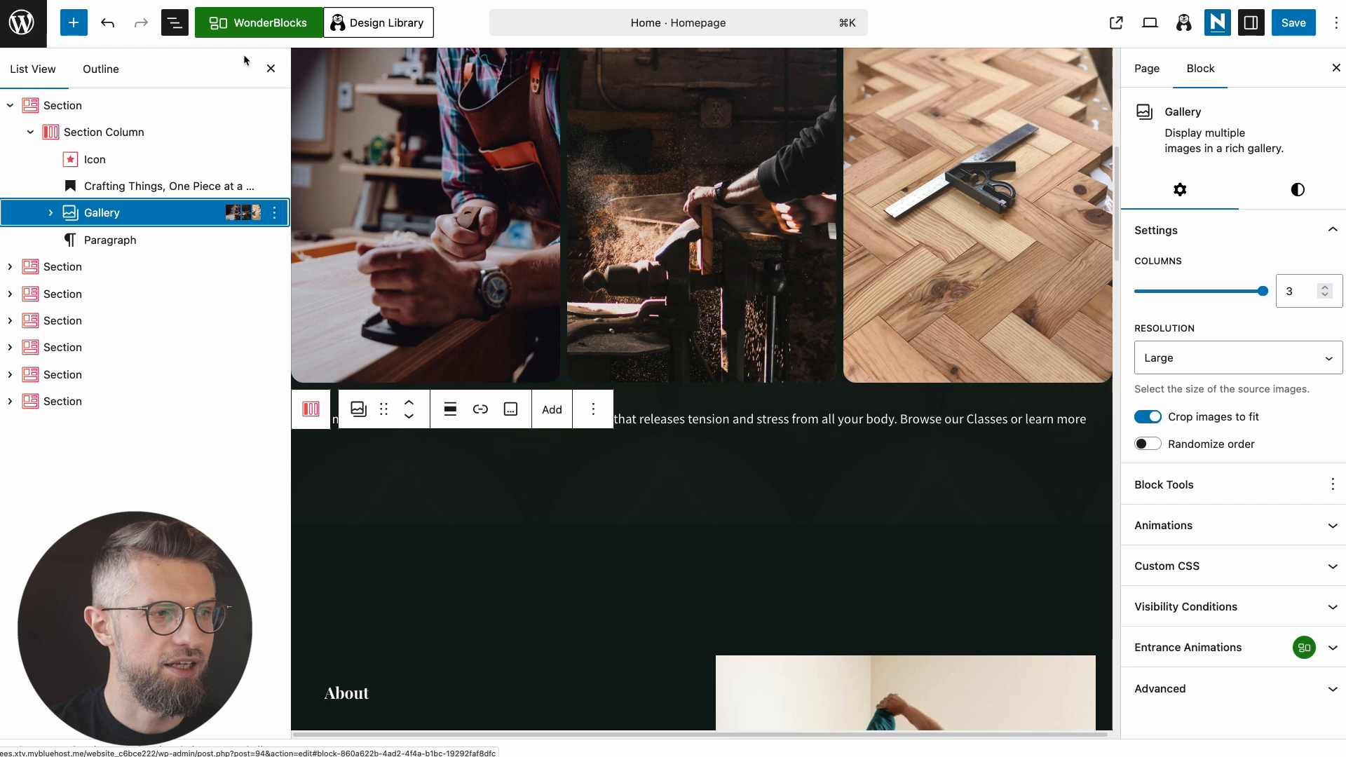
click(271, 68)
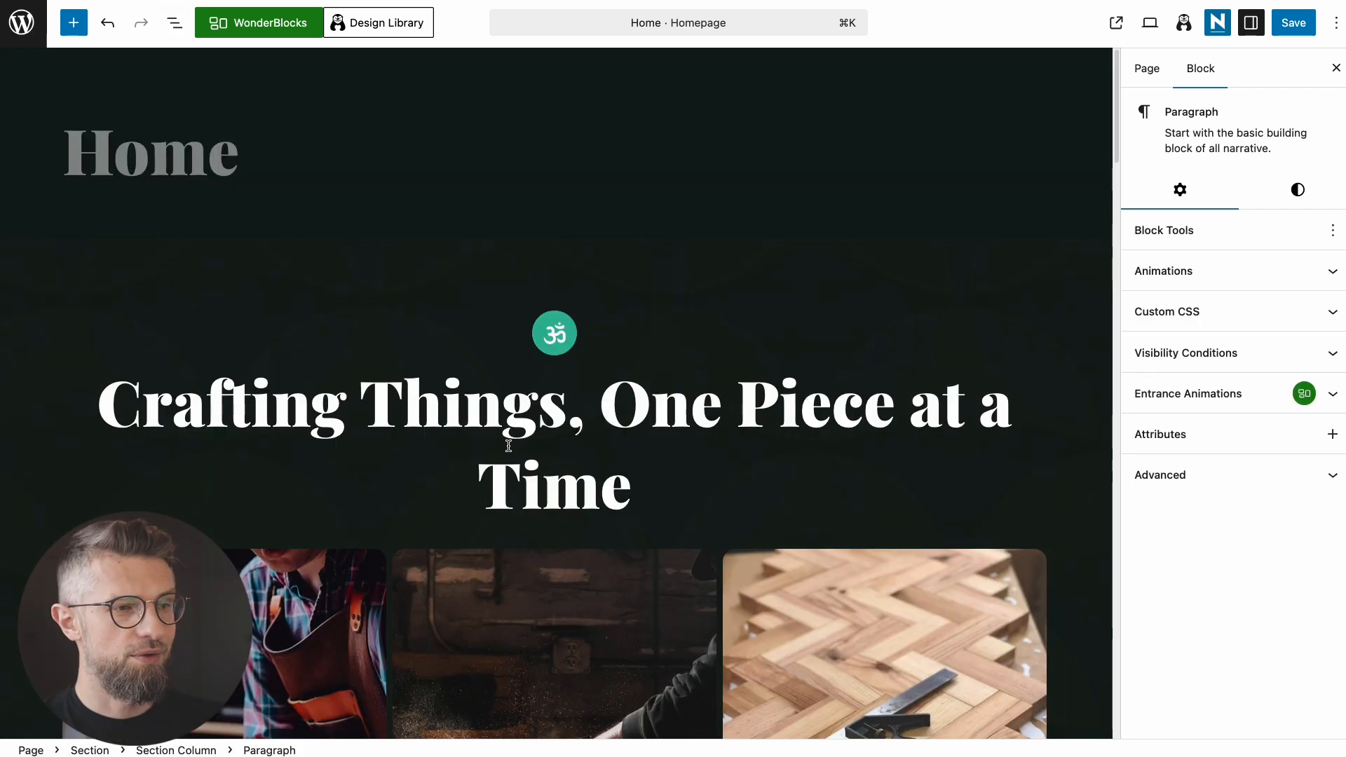
Step: Give the gallery block Large top padding
scroll(509, 446, down, 3)
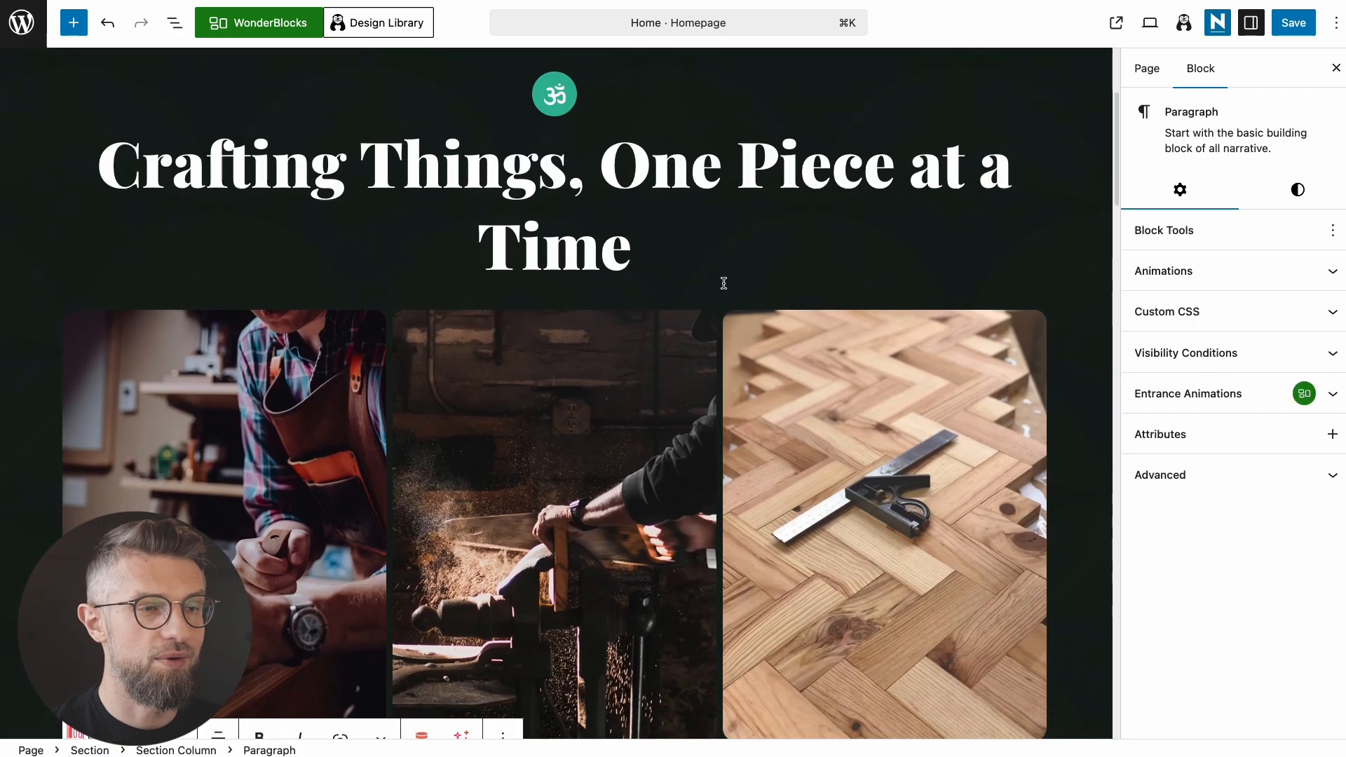
scroll(595, 294, down, 1)
click(626, 228)
click(427, 302)
click(413, 246)
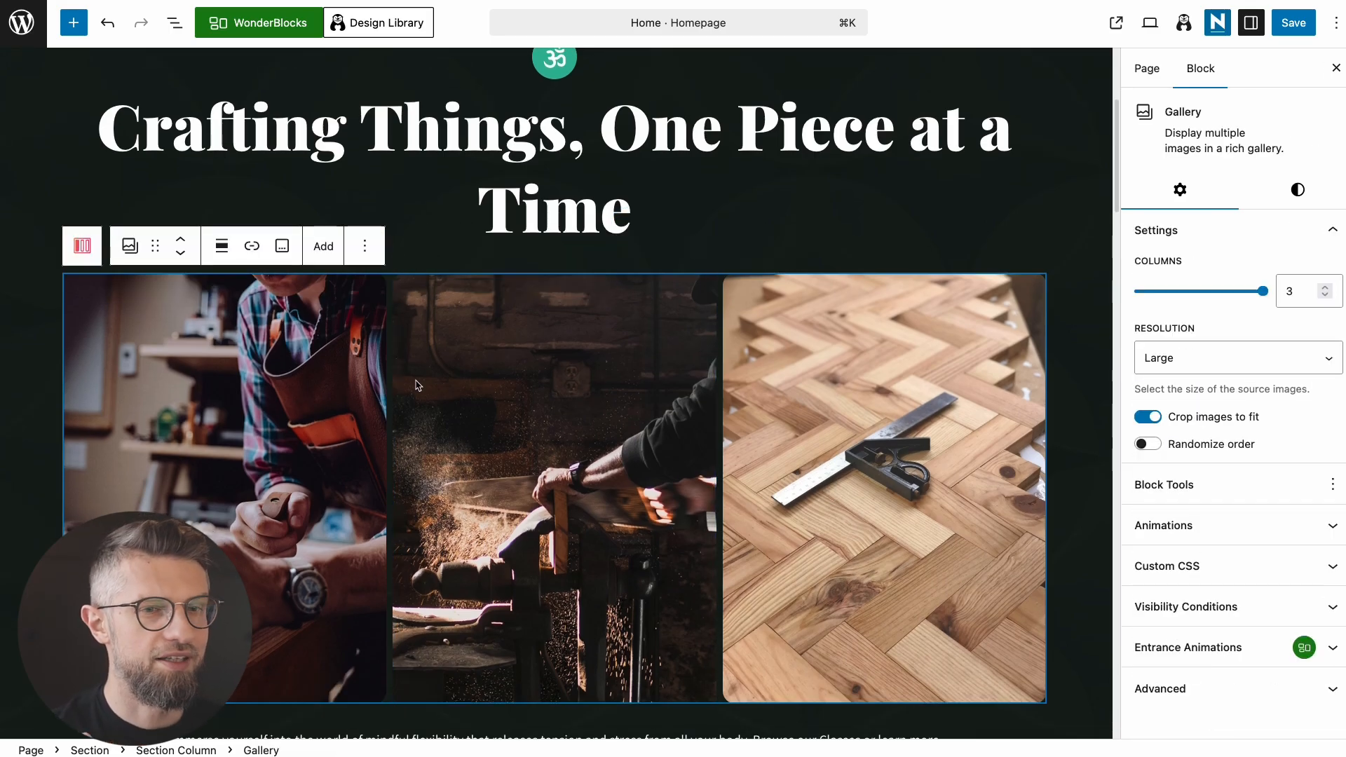
click(1298, 189)
drag(1155, 397, 1274, 405)
Step: Replace the paragraph below with the pasted woodworking welcome, size M, with Small side padding
scroll(787, 544, down, 6)
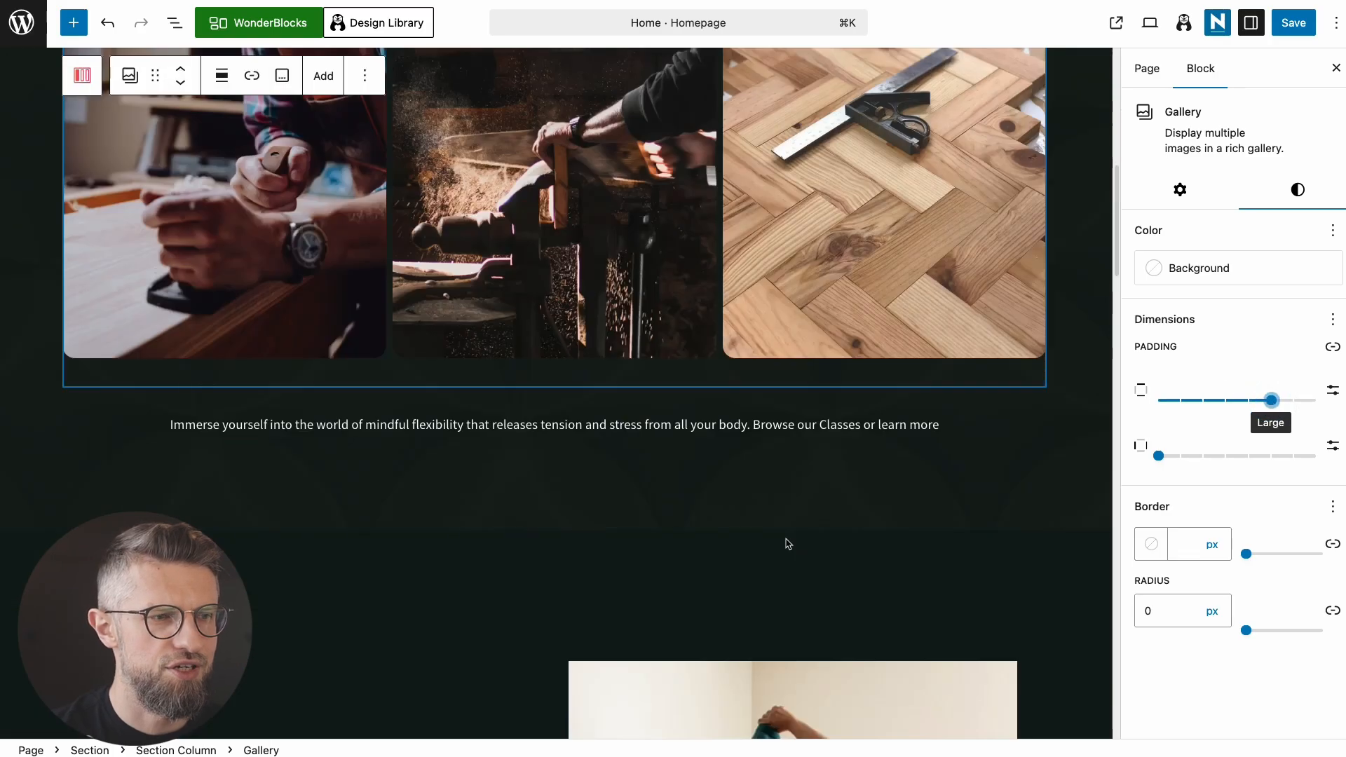
click(550, 298)
triple_click(563, 286)
key(BackSpace)
text(Welcome to Karol's Woodworking, where traditional craftsmanship meets timeless design. For over 15 years, I've been creating custom furniture that tells a story—your story—in every grain and joint.)
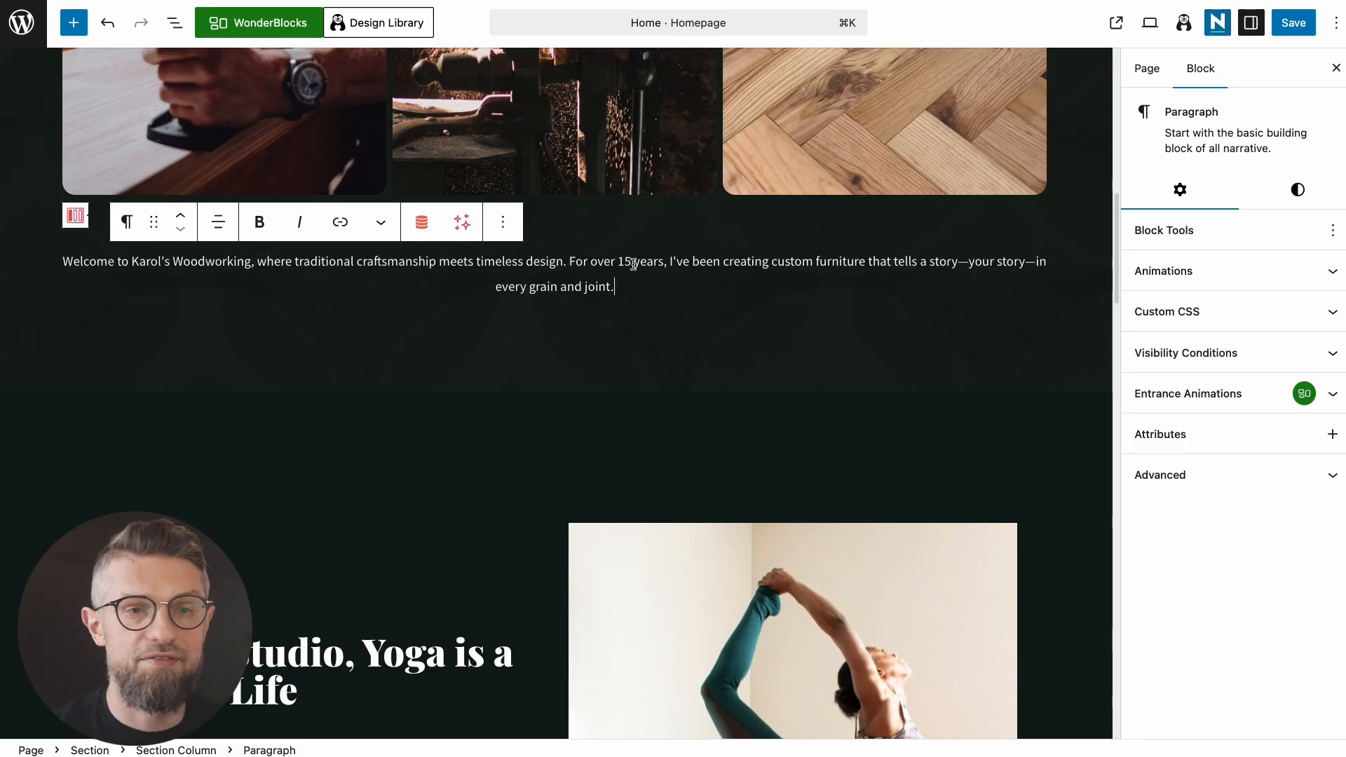
click(1298, 189)
click(1213, 425)
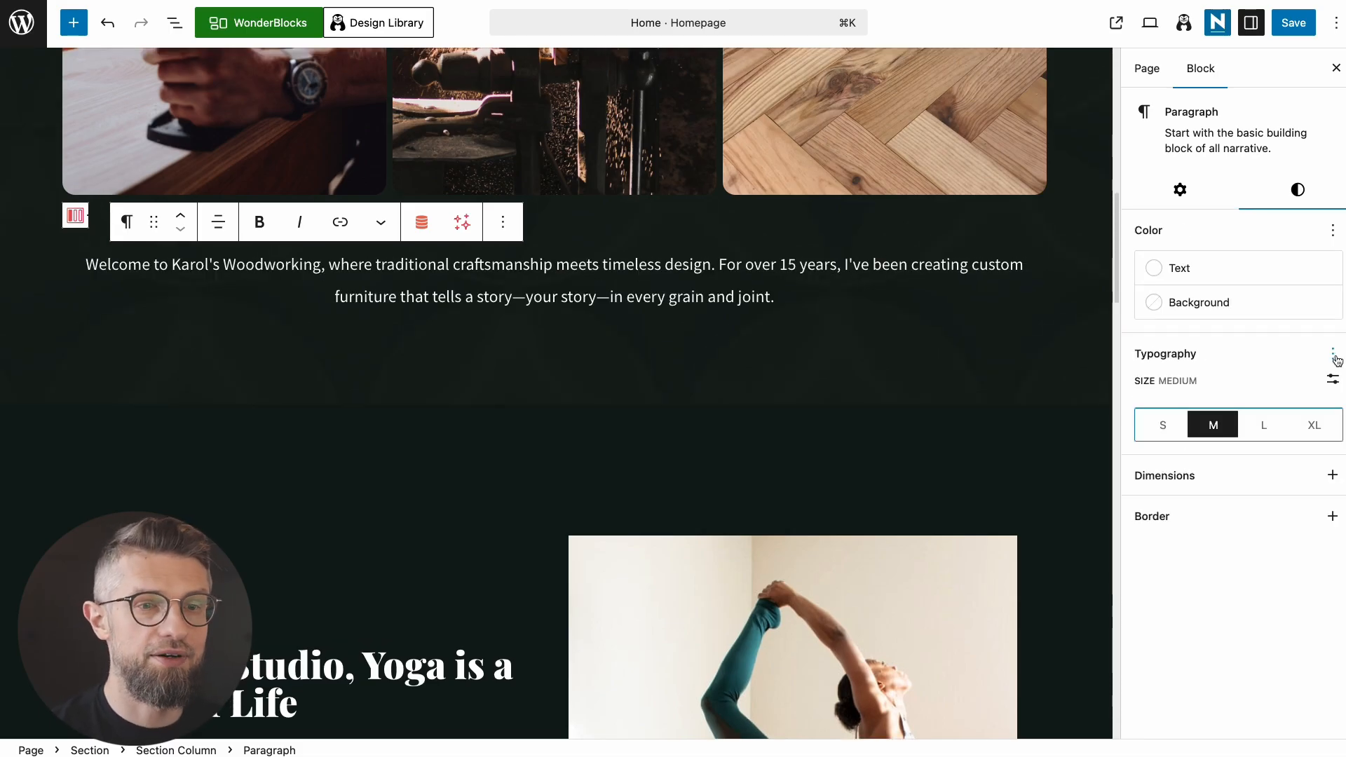
click(1333, 474)
click(940, 515)
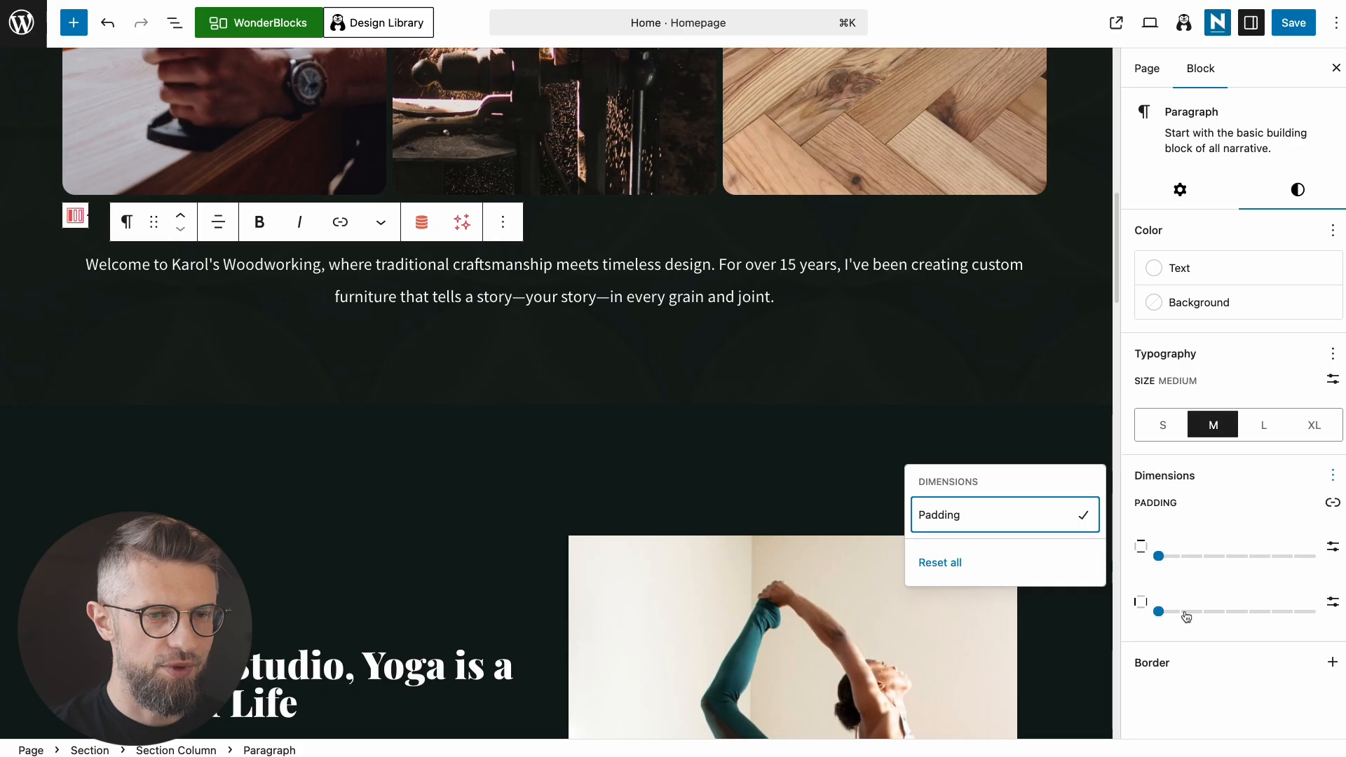
drag(1186, 616, 1218, 622)
Step: Select the yoga photo in the About section
scroll(612, 336, up, 4)
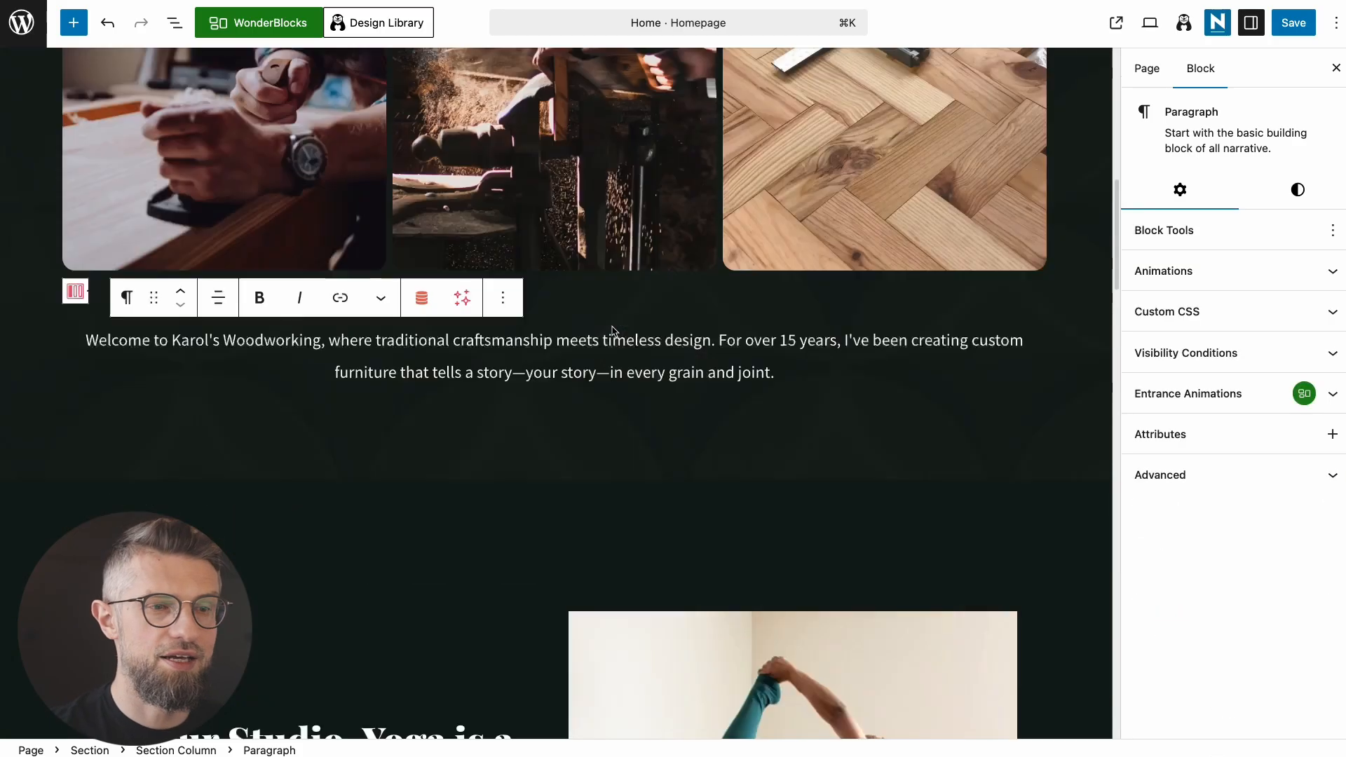
scroll(612, 337, down, 4)
scroll(613, 338, up, 3)
scroll(603, 342, down, 5)
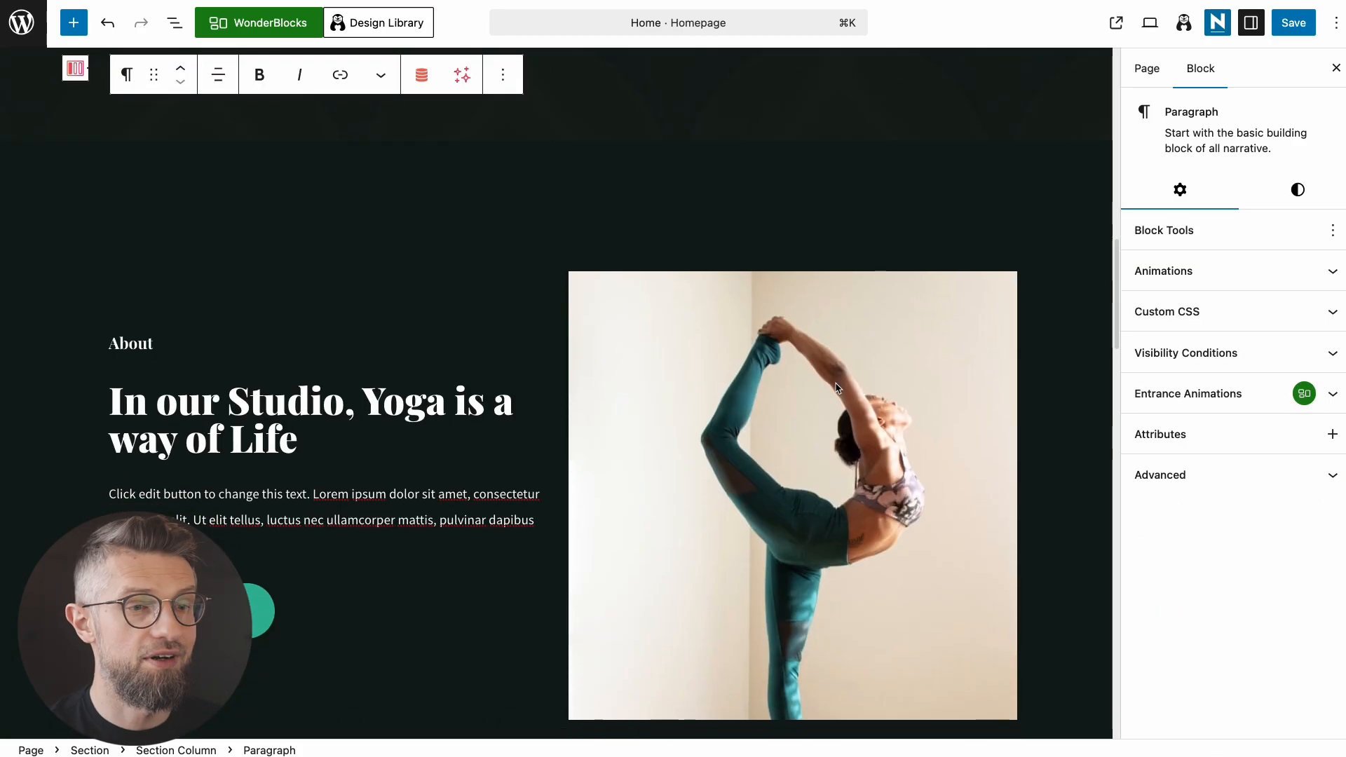
click(842, 286)
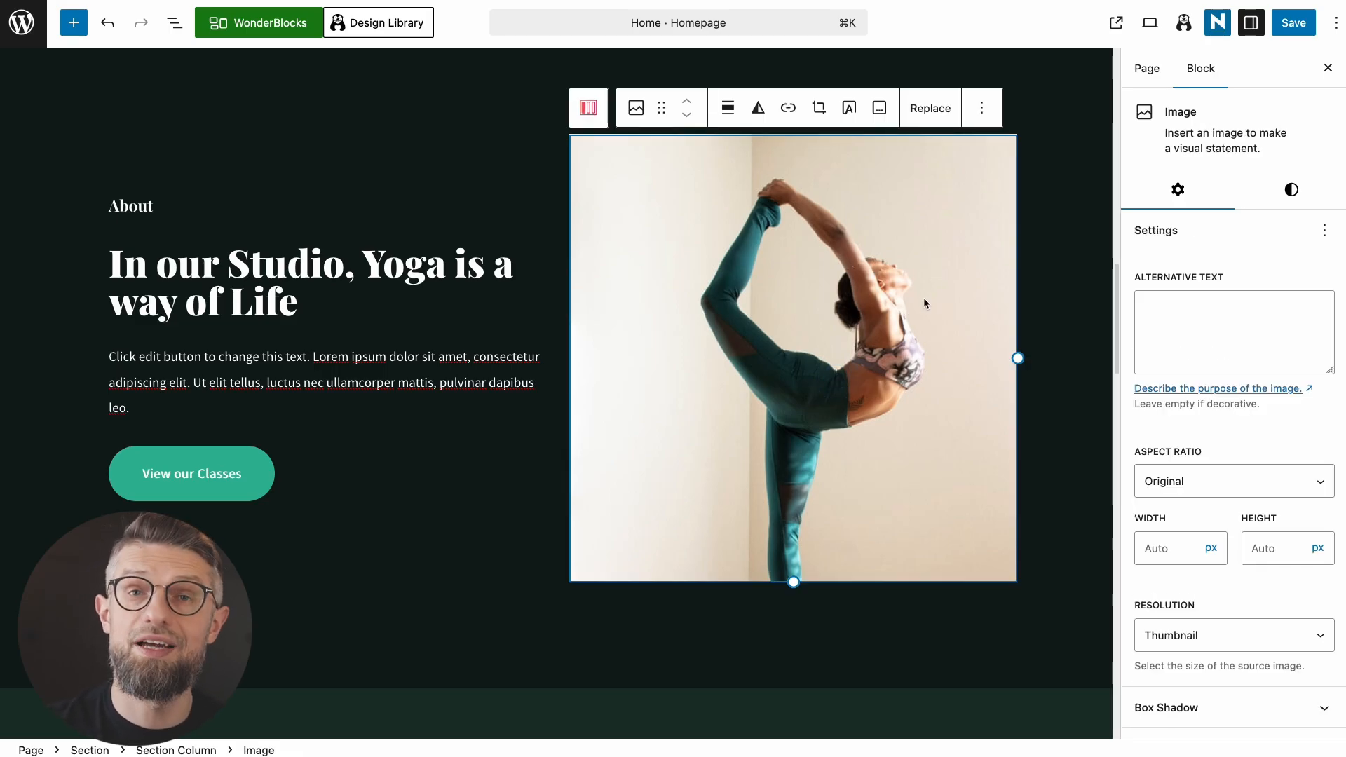
scroll(919, 300, up, 2)
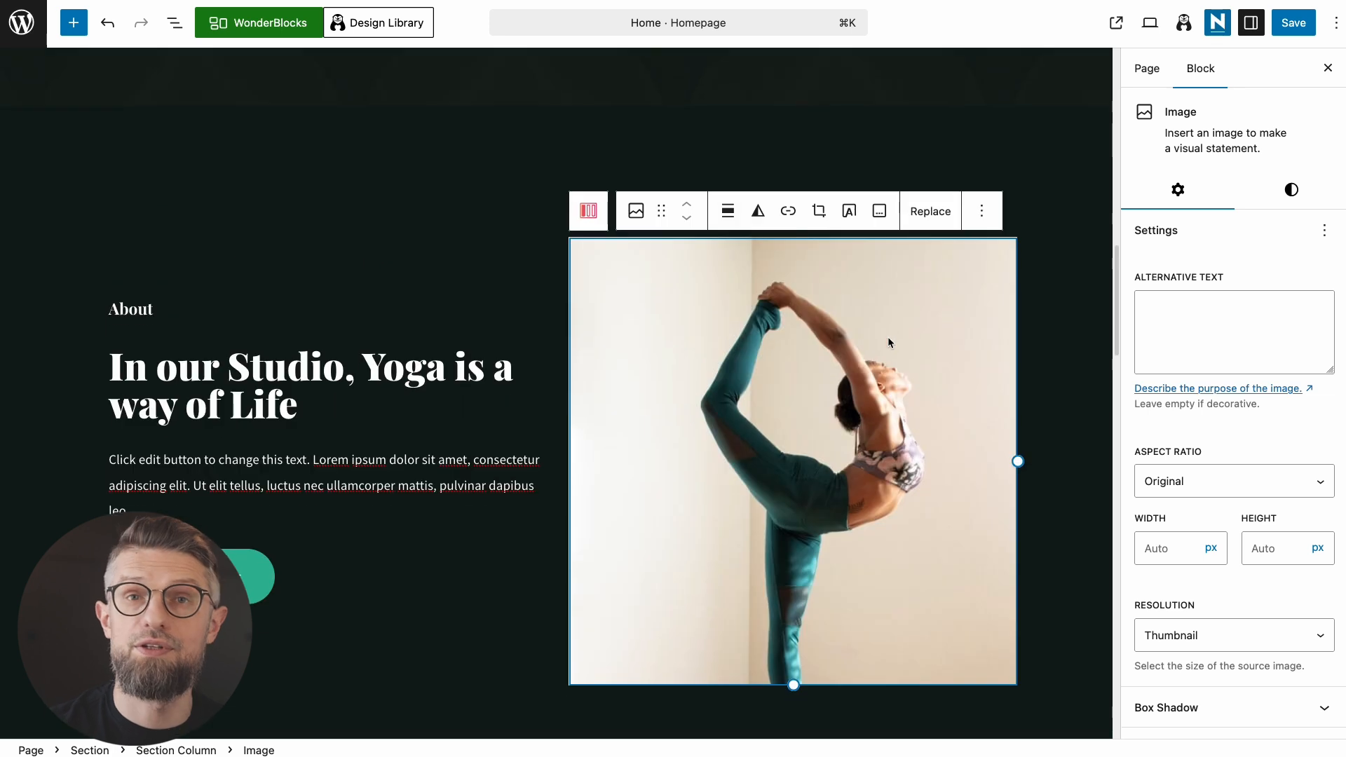
scroll(855, 365, up, 7)
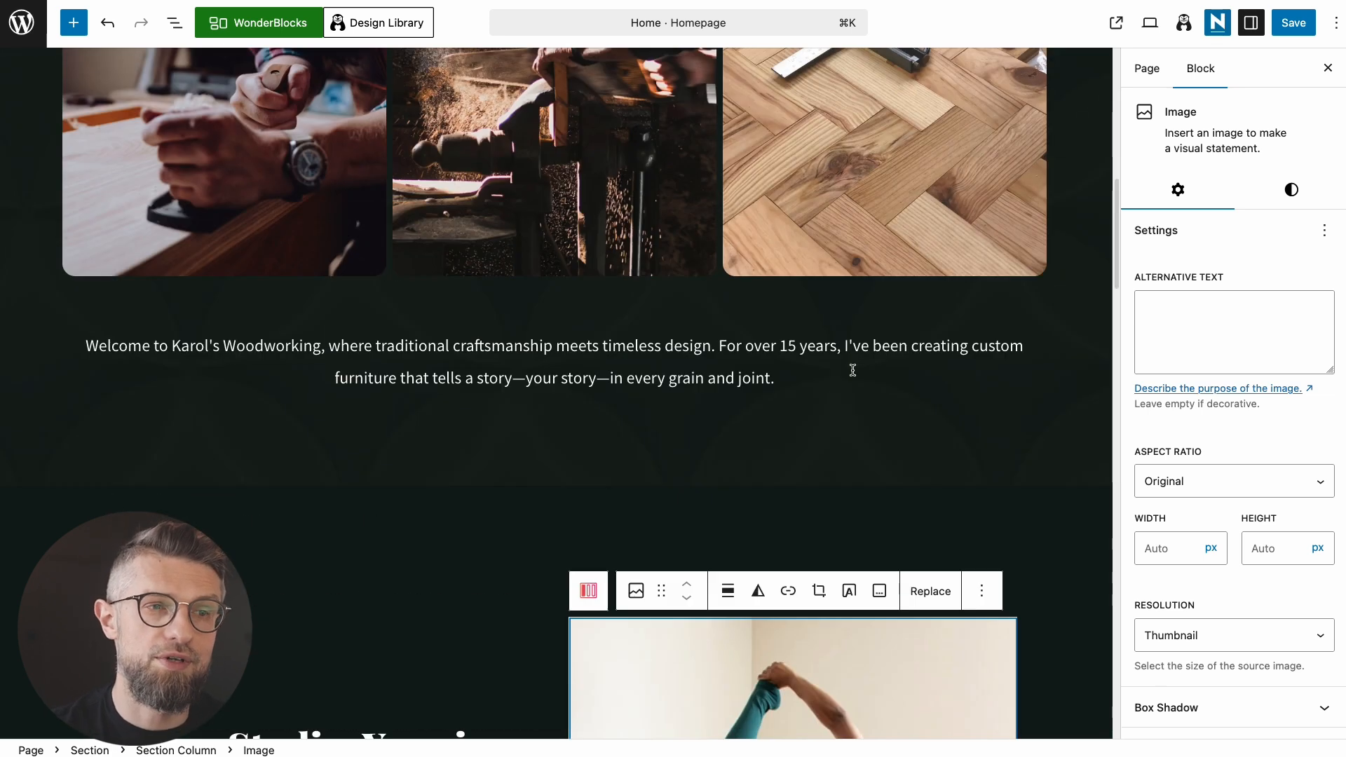
scroll(855, 368, down, 5)
scroll(861, 387, down, 1)
Step: Replace the yoga photo with an uploaded workshop photo of a man building a chair
click(931, 269)
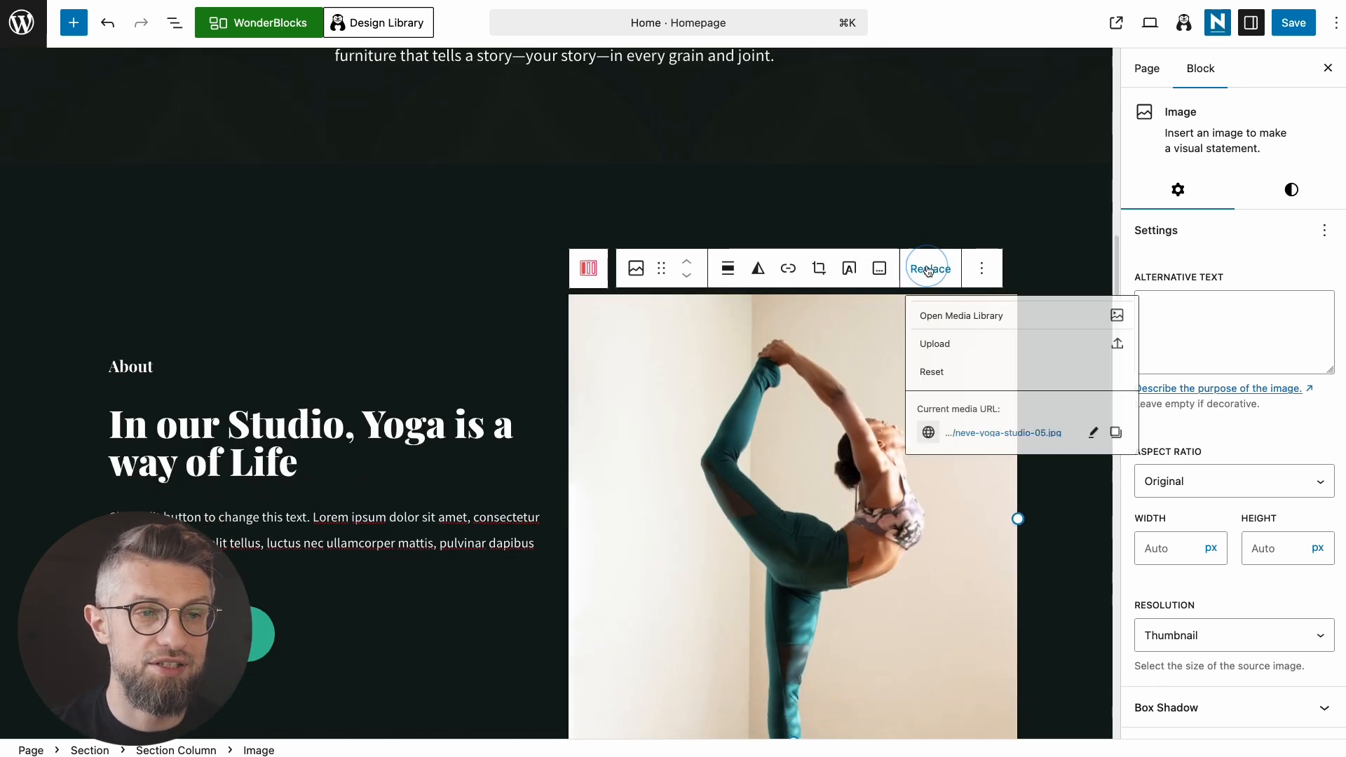
click(982, 323)
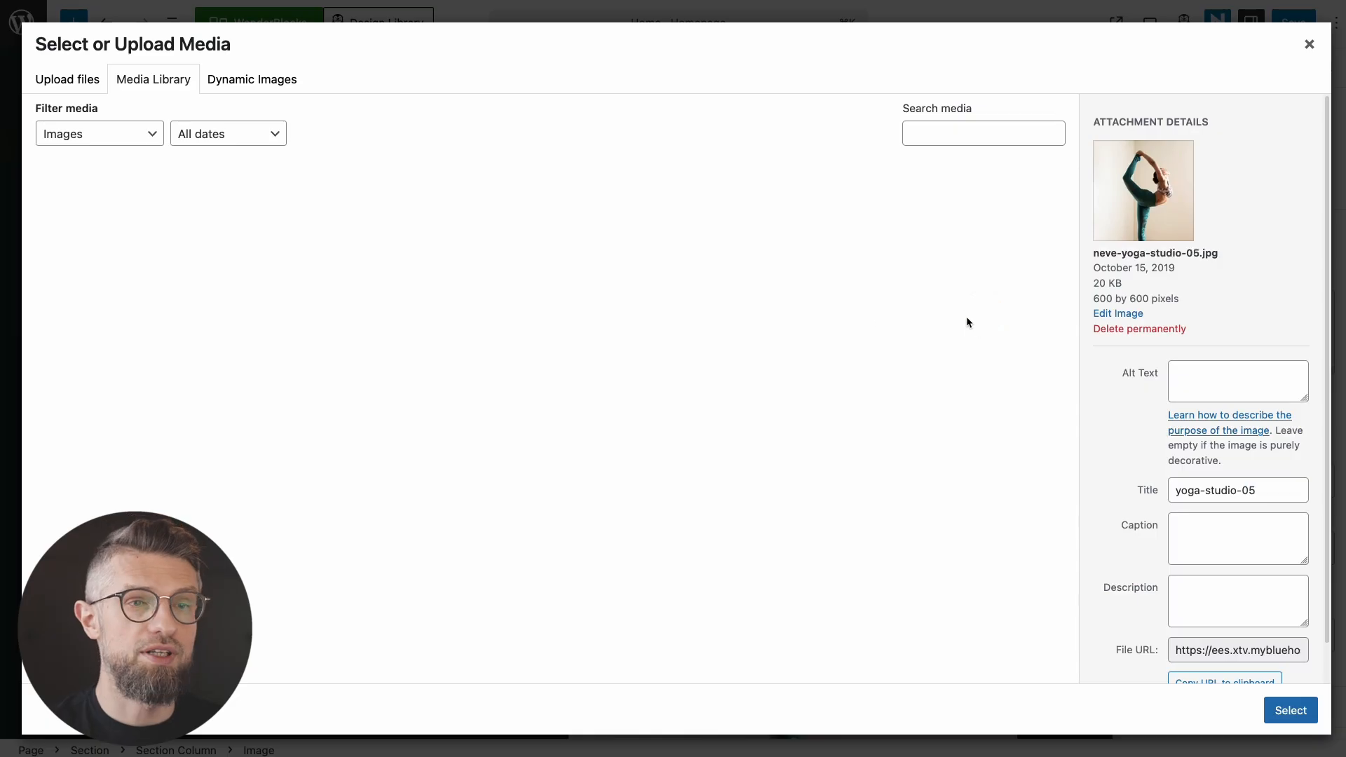
drag(370, 390, 399, 400)
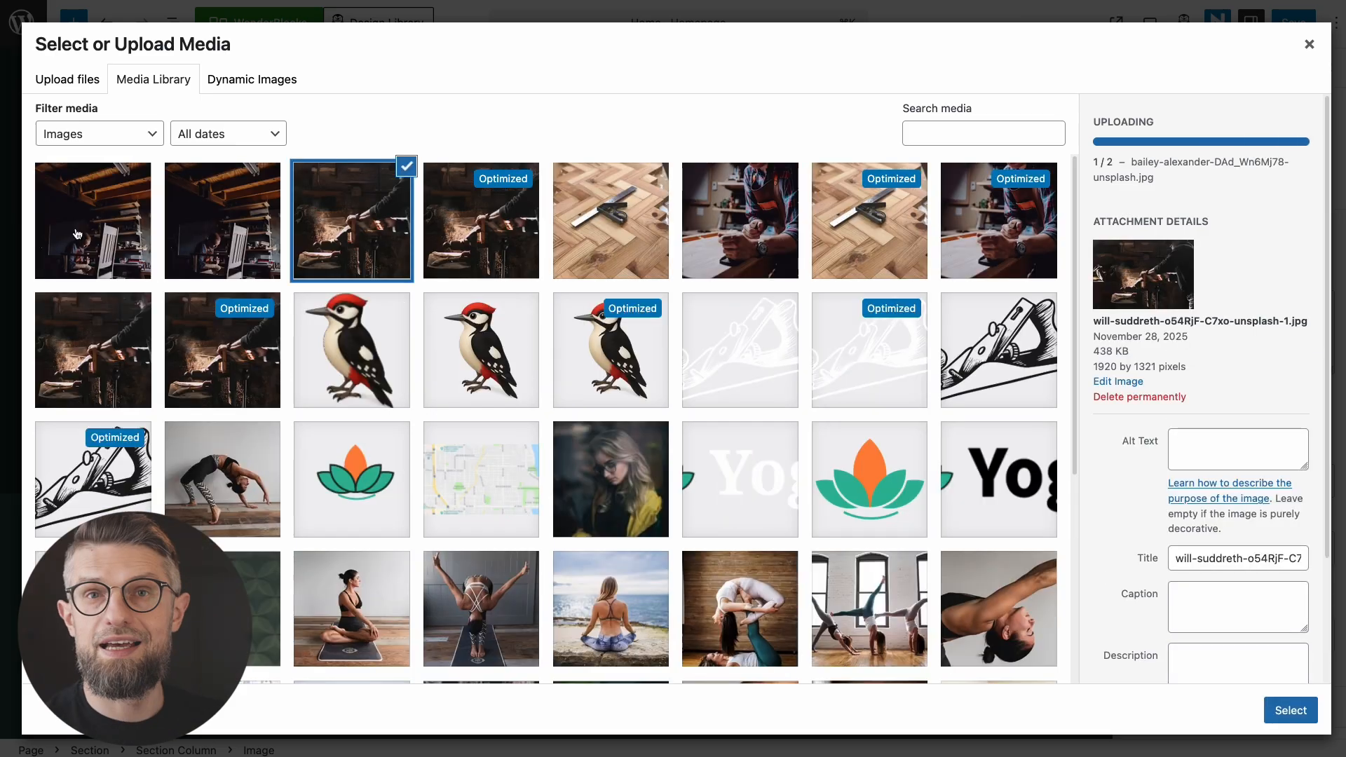
click(77, 234)
click(1291, 710)
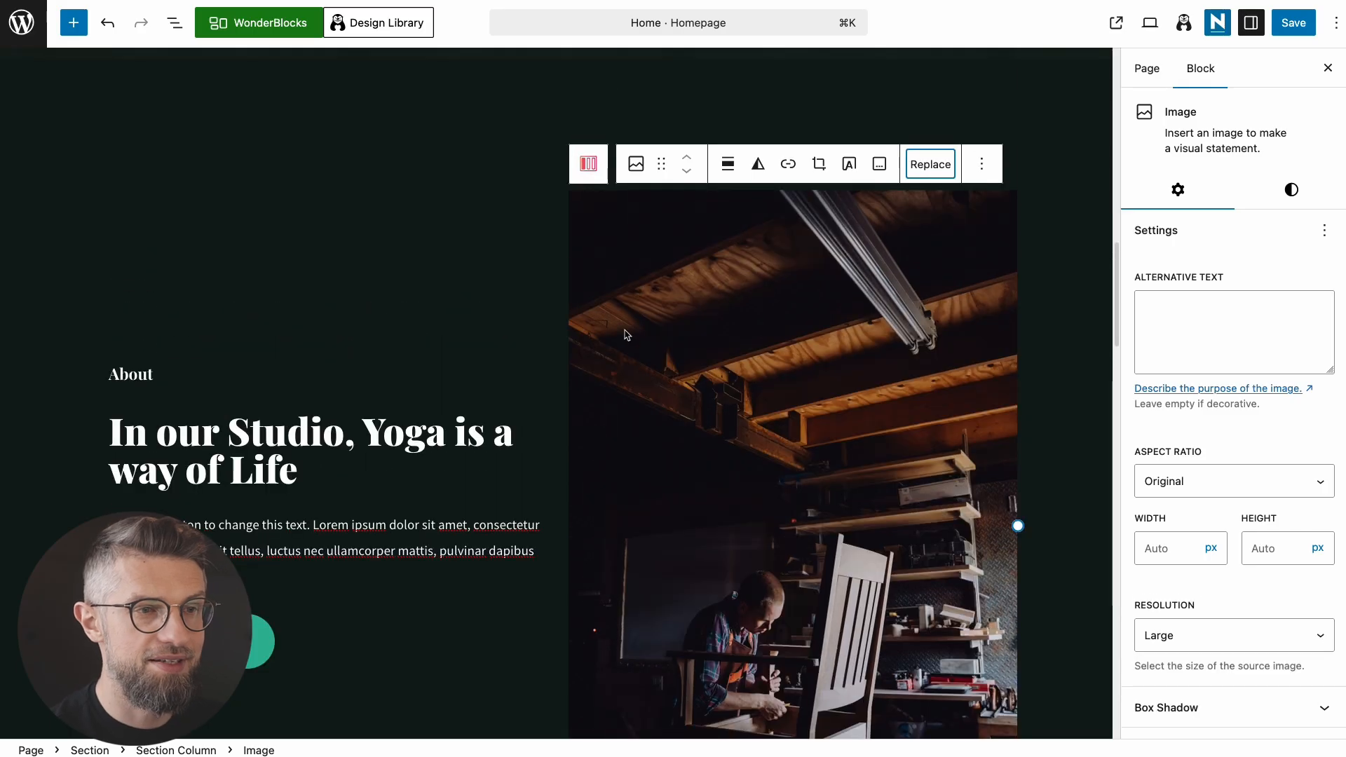
Step: Switch the image resolution to Medium, then back to Large
scroll(744, 406, up, 2)
scroll(755, 423, down, 1)
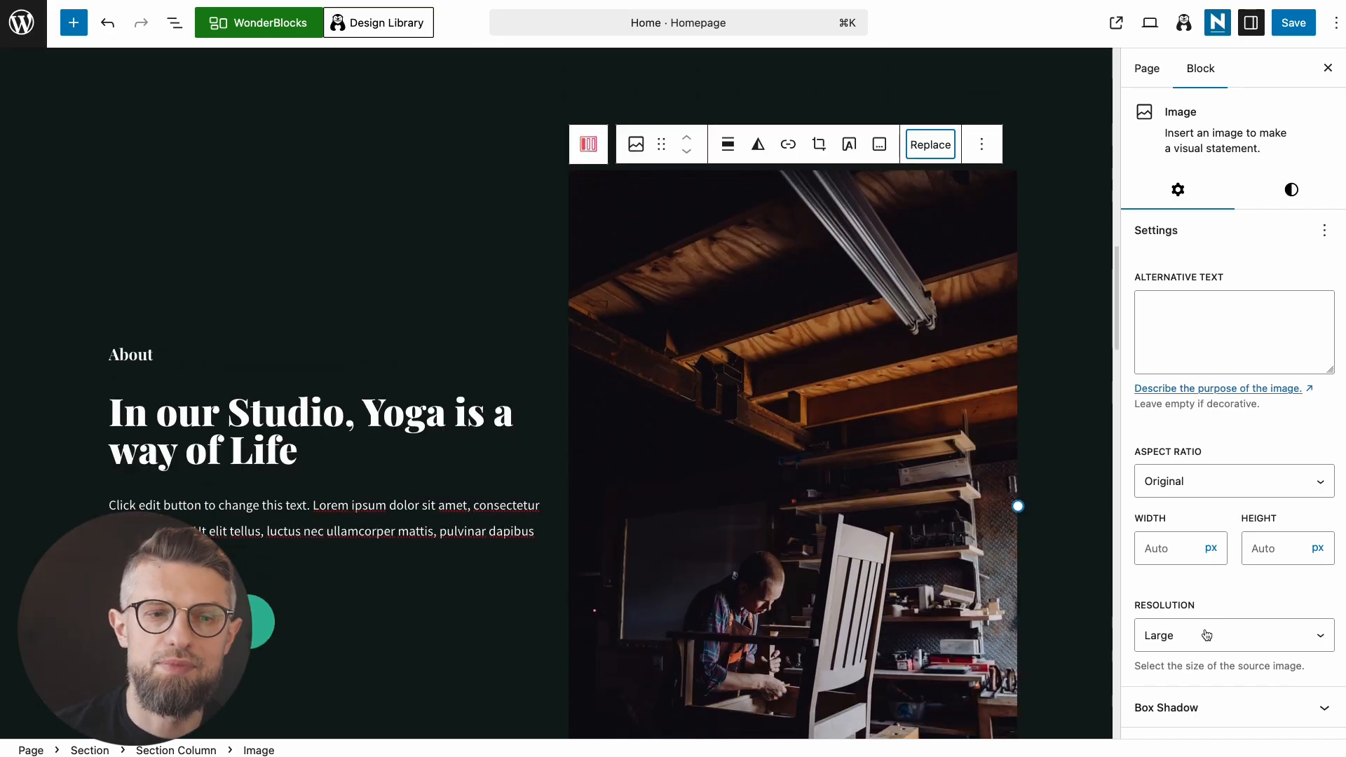
click(1207, 635)
click(1217, 605)
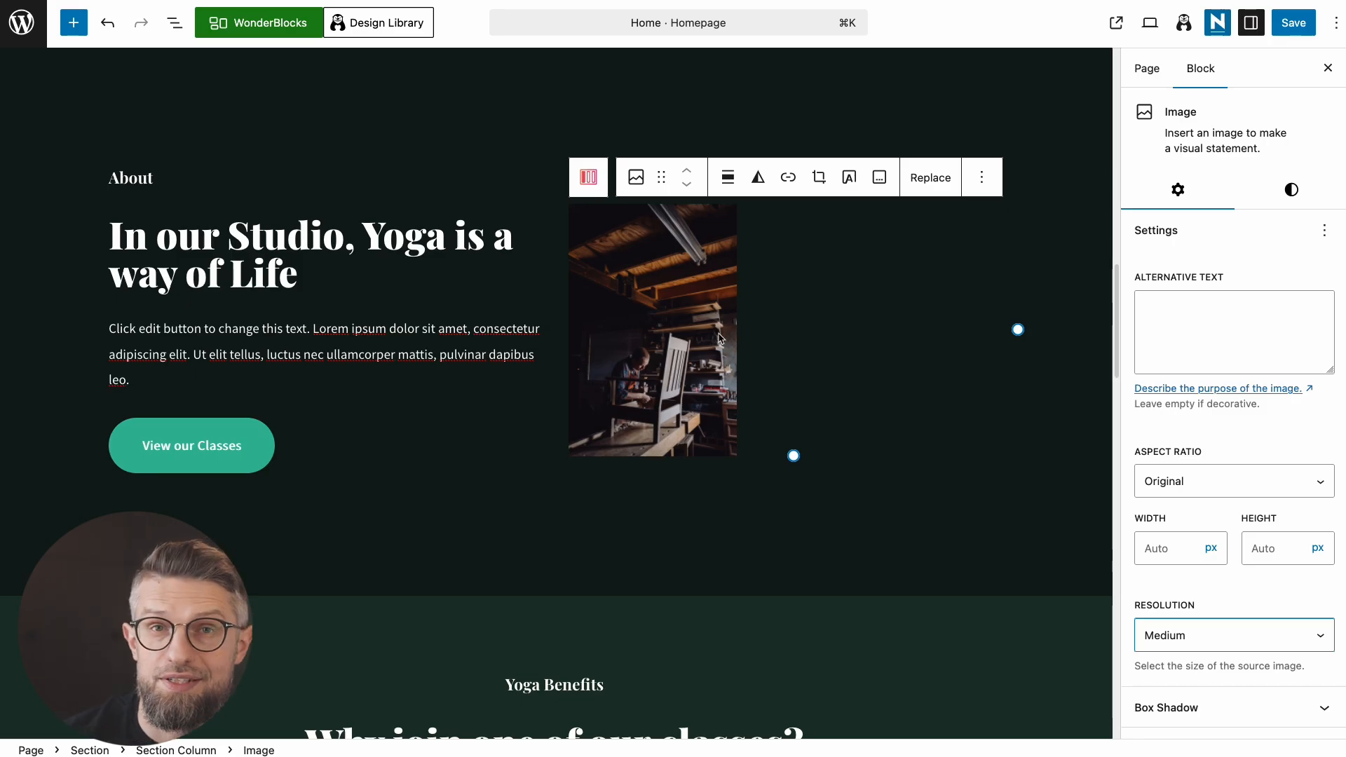
click(1212, 642)
click(1211, 649)
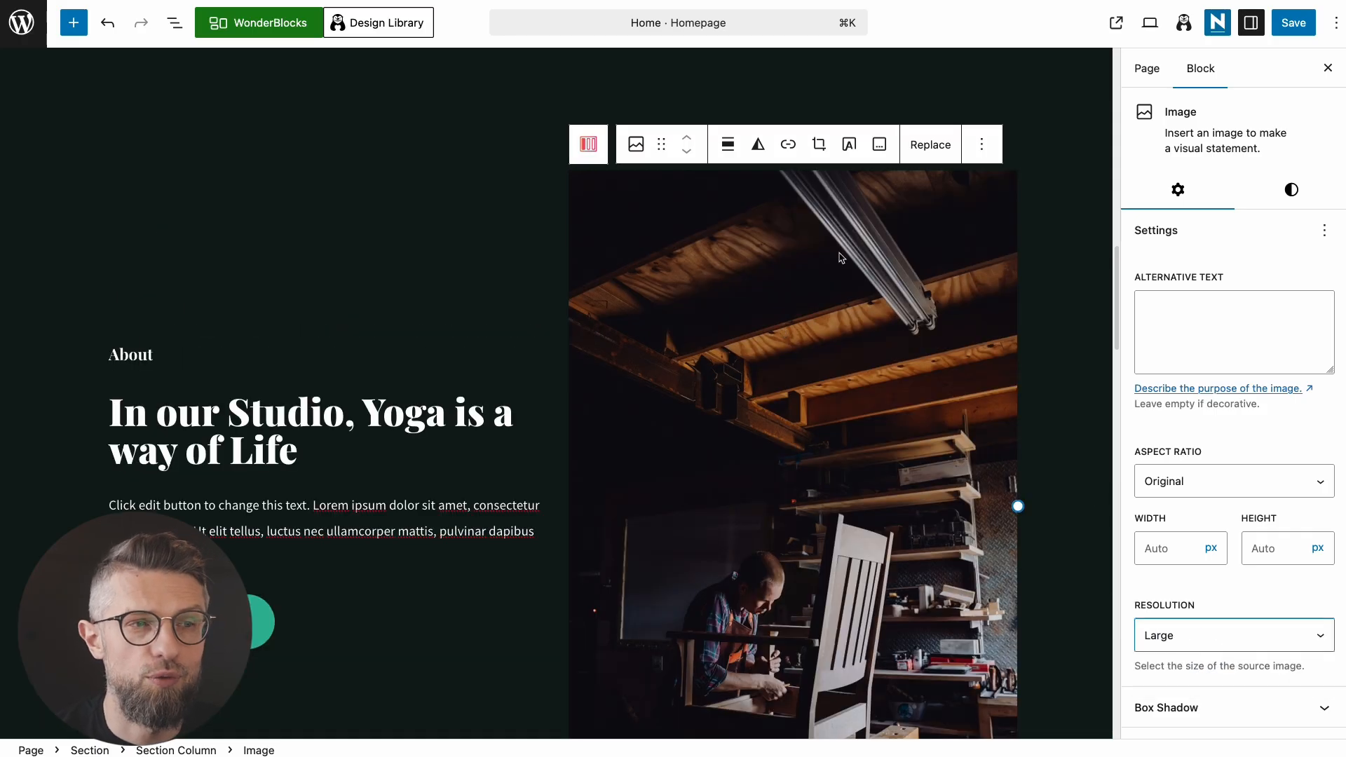
Step: Start cropping the workshop photo with a square aspect ratio
scroll(851, 211, down, 3)
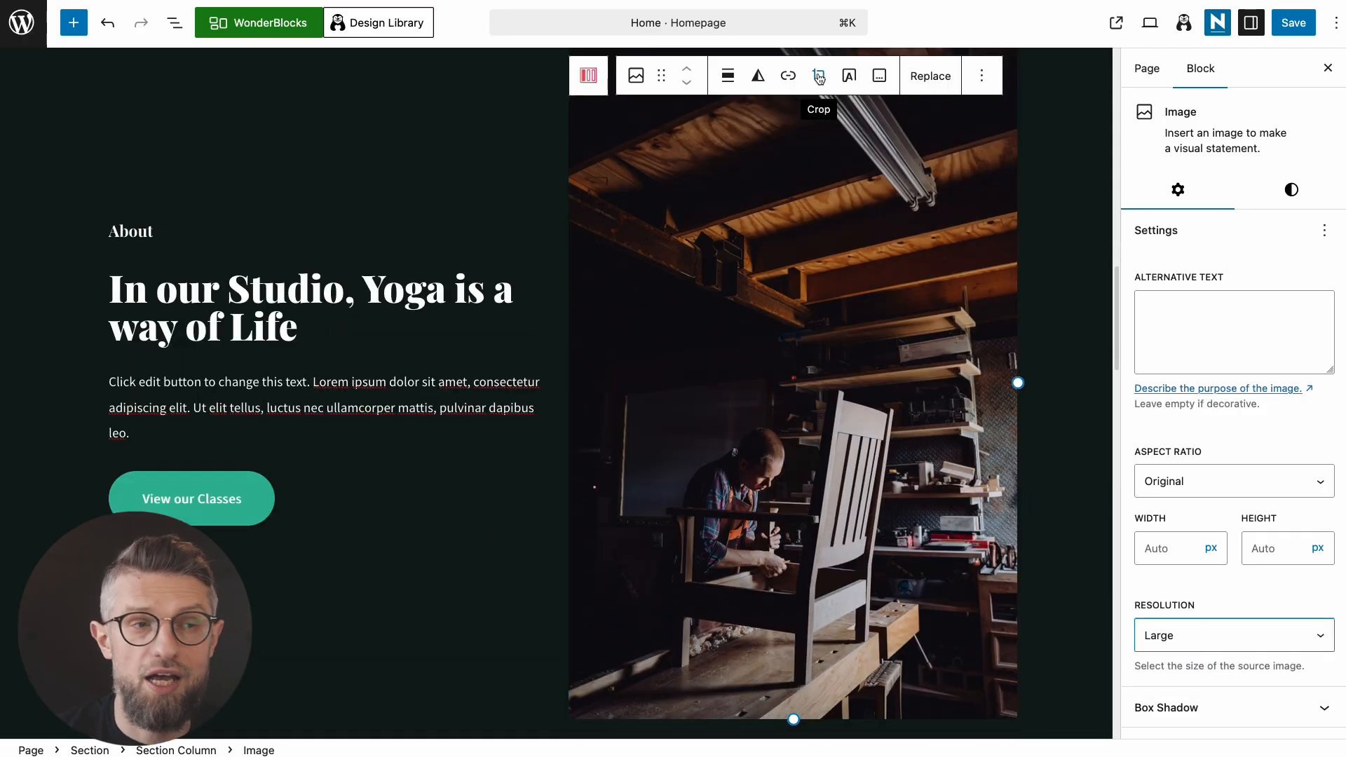
scroll(819, 192, up, 1)
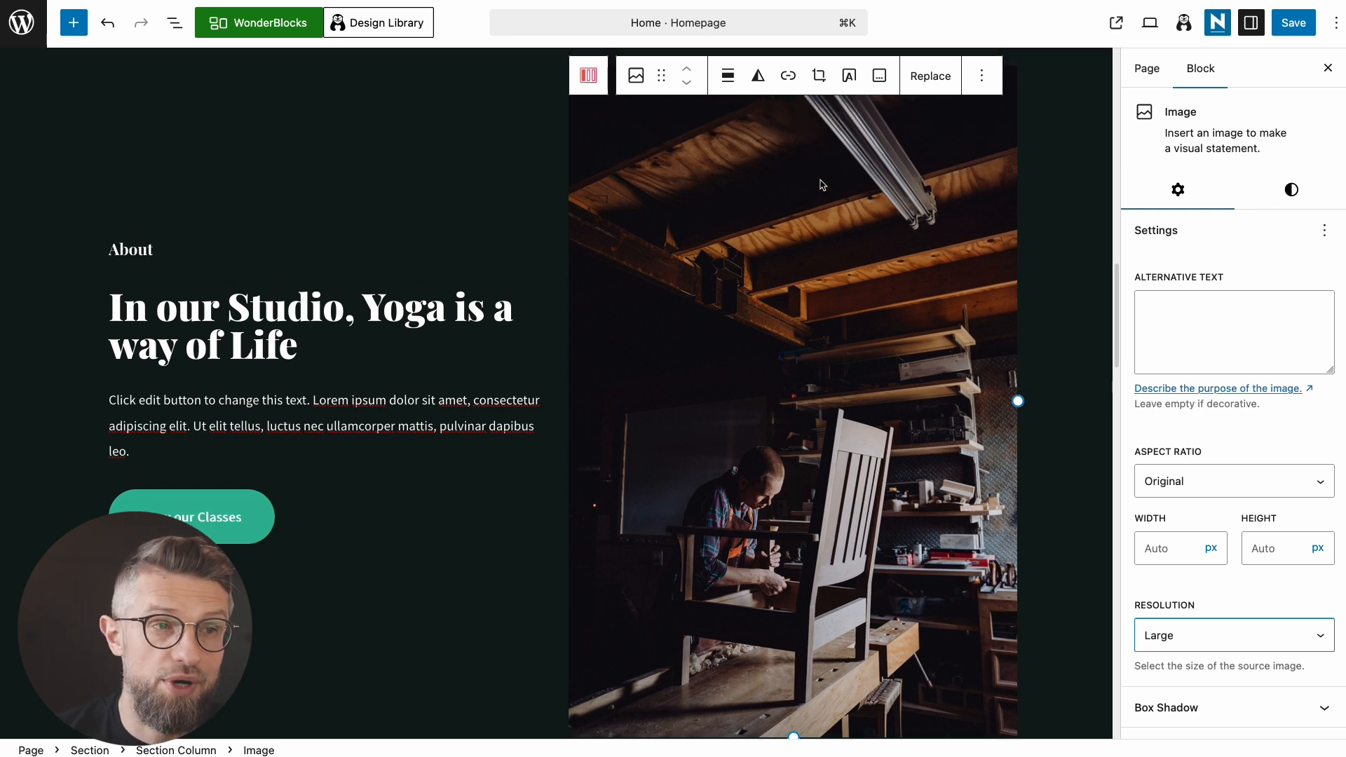
click(819, 75)
scroll(862, 211, up, 5)
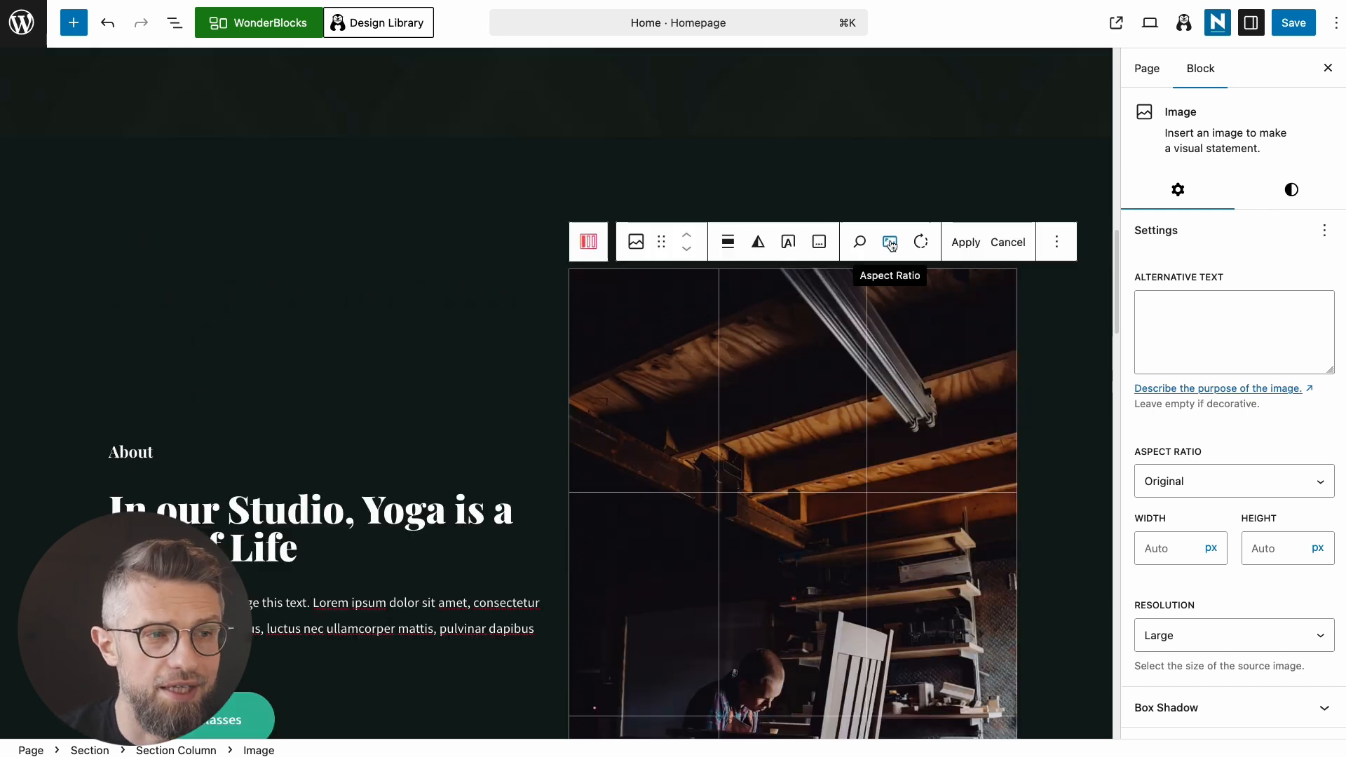
click(890, 242)
click(964, 339)
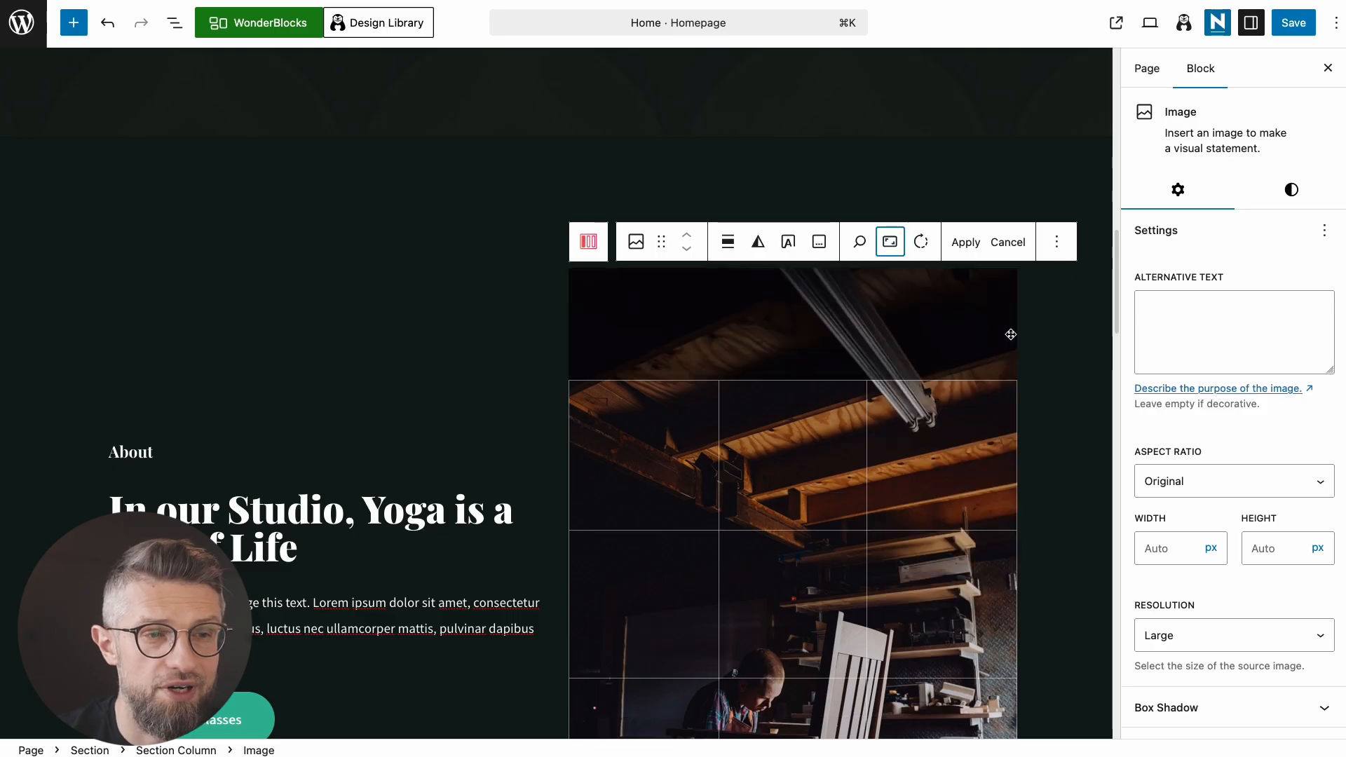
Step: Reposition the photo within the square crop and apply it
scroll(1031, 421, down, 5)
drag(950, 418, 923, 364)
right_click(942, 329)
click(912, 388)
scroll(1066, 397, up, 3)
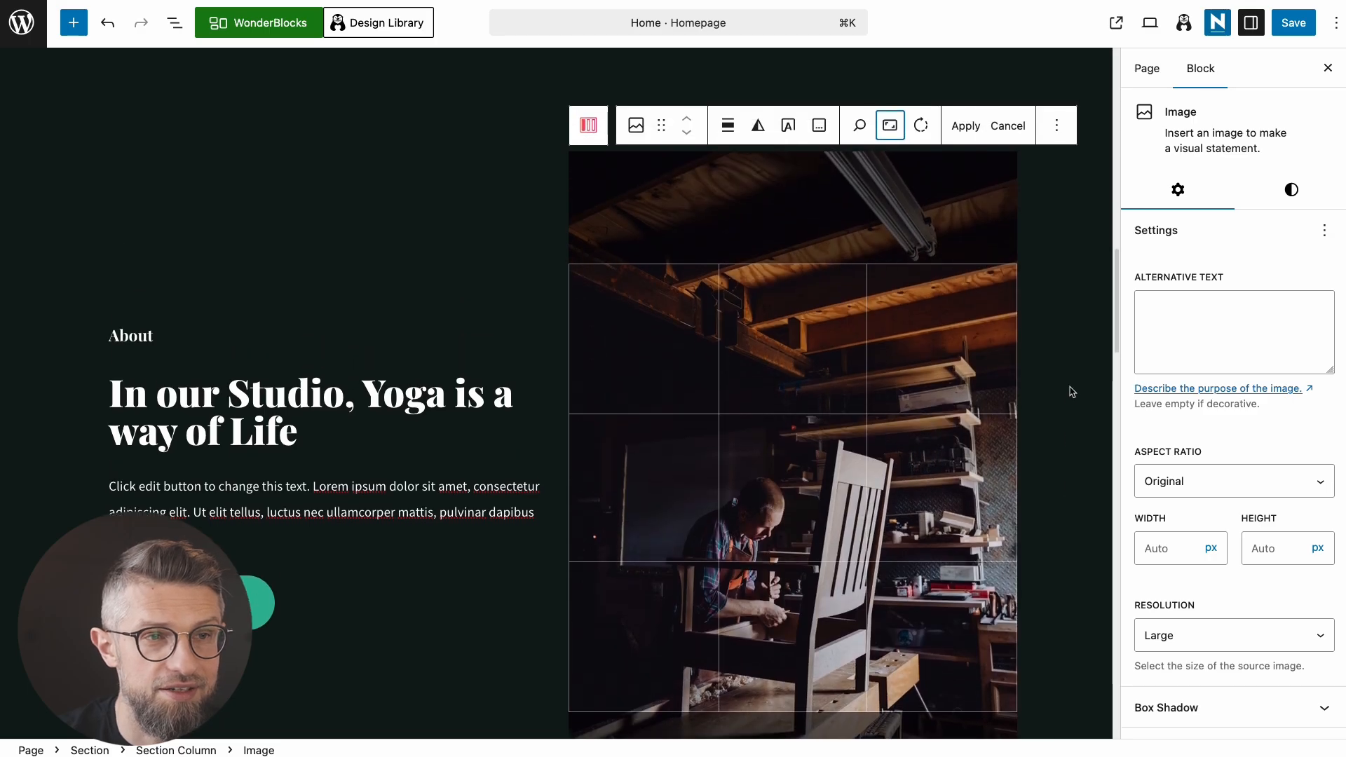
click(977, 127)
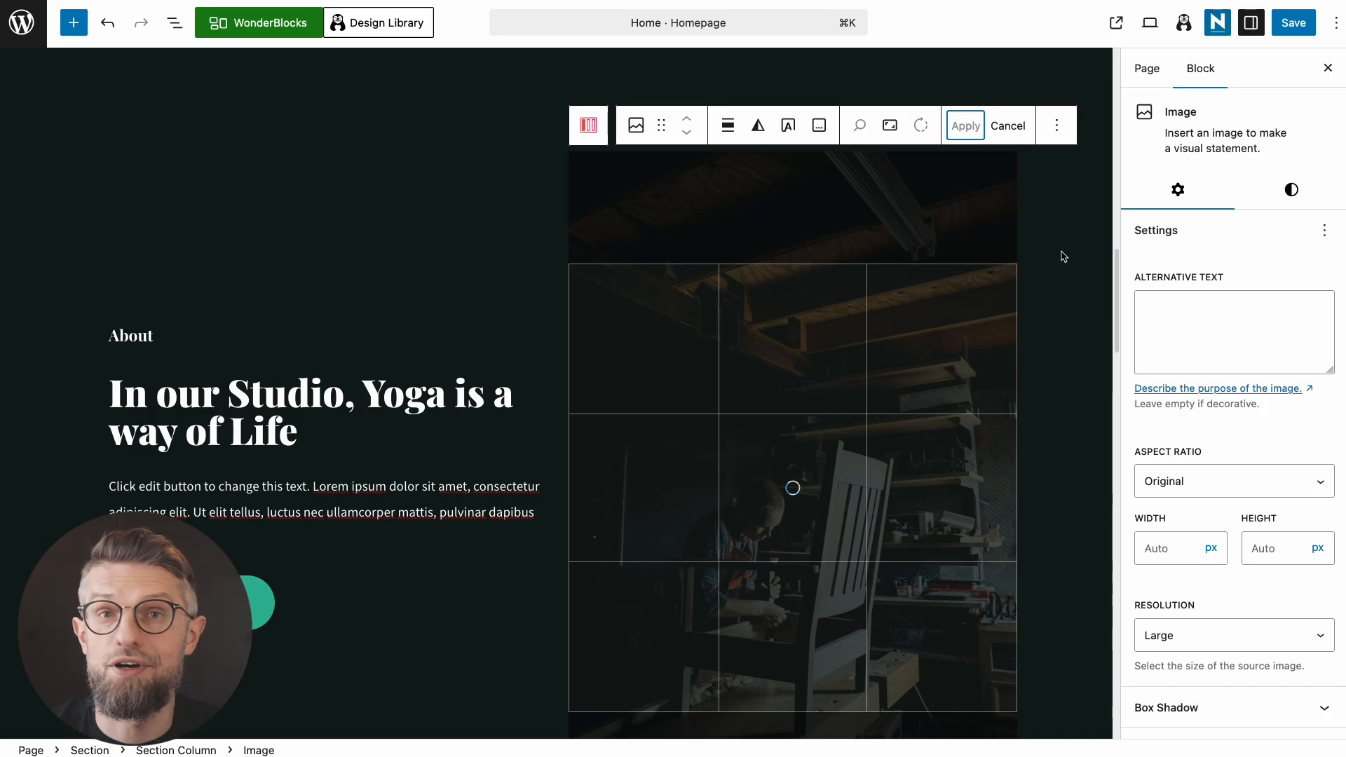
click(272, 318)
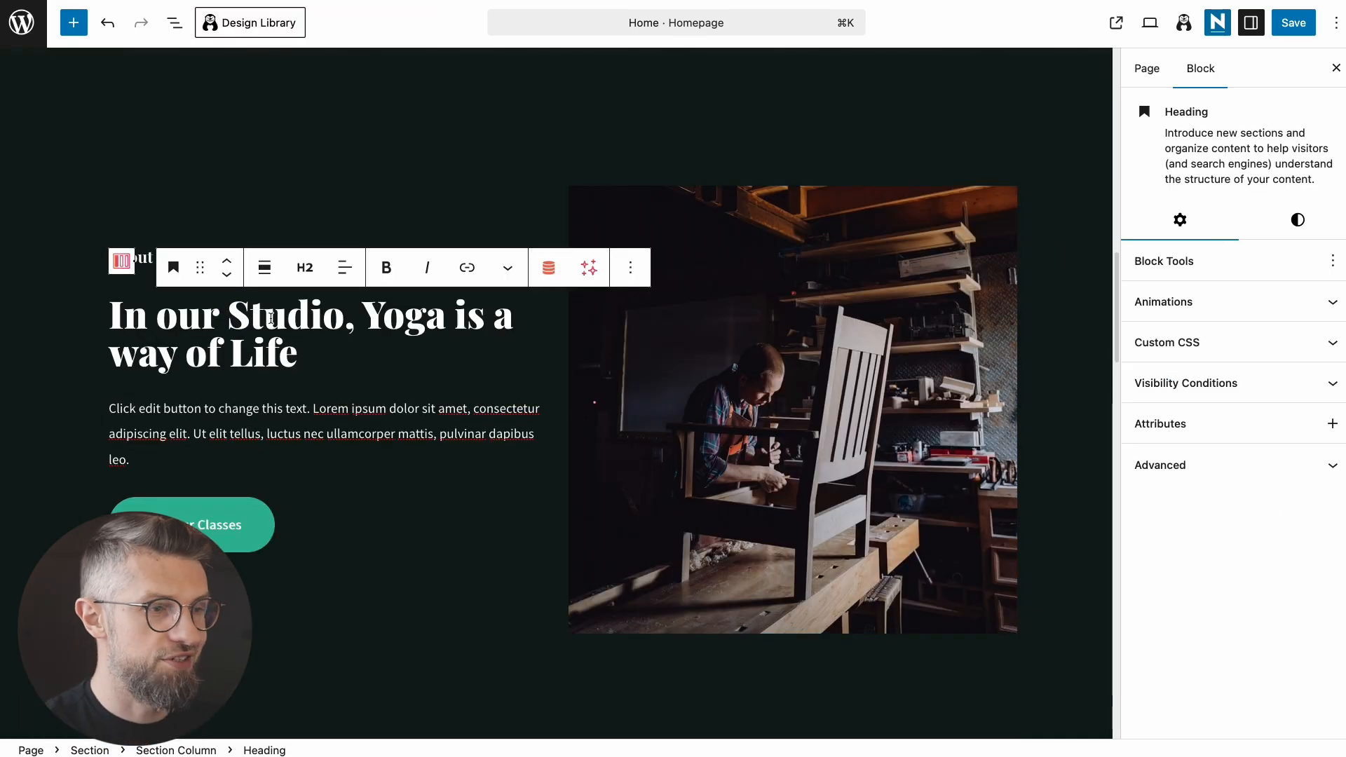
Step: Paste 'The Story Behind the Sawdust' as the About heading, then select the cropped photo
click(228, 320)
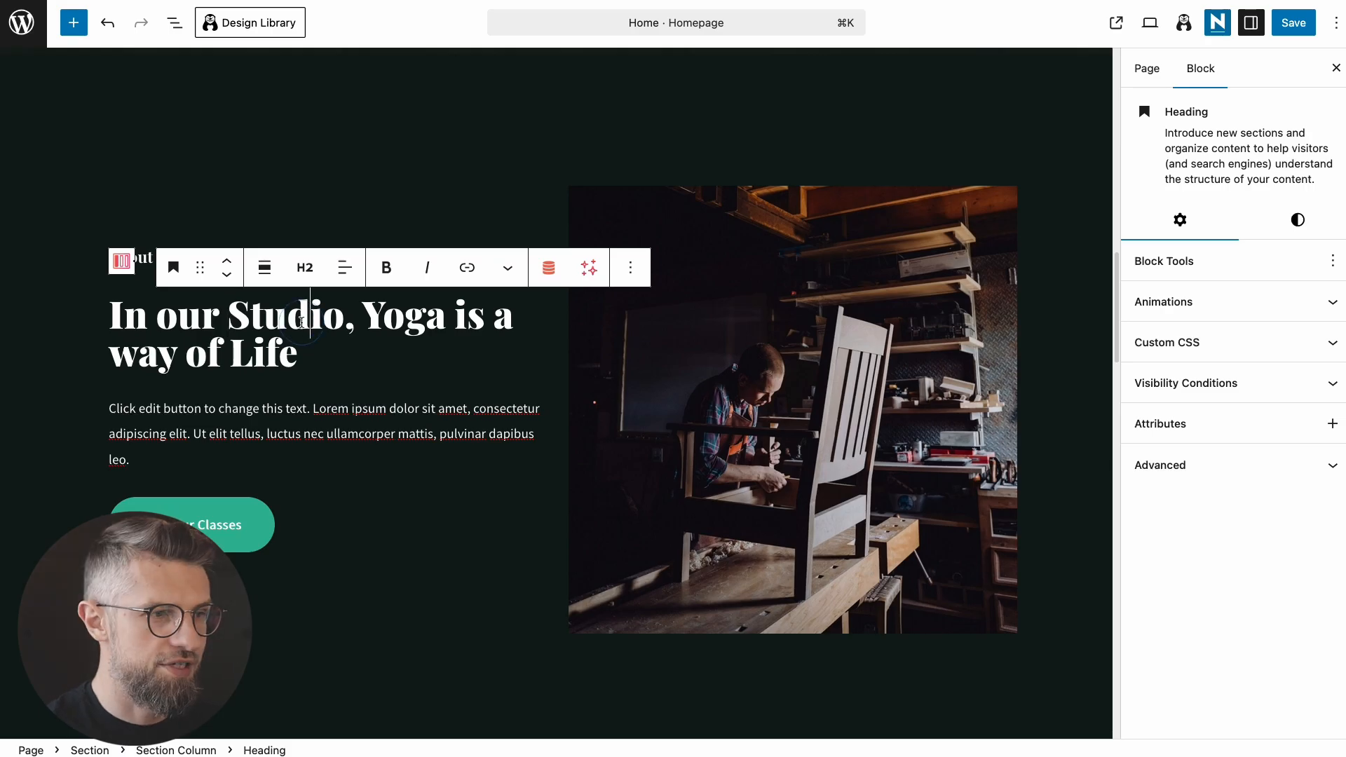
key(super+a)
text(The Story Behind the Sawdust)
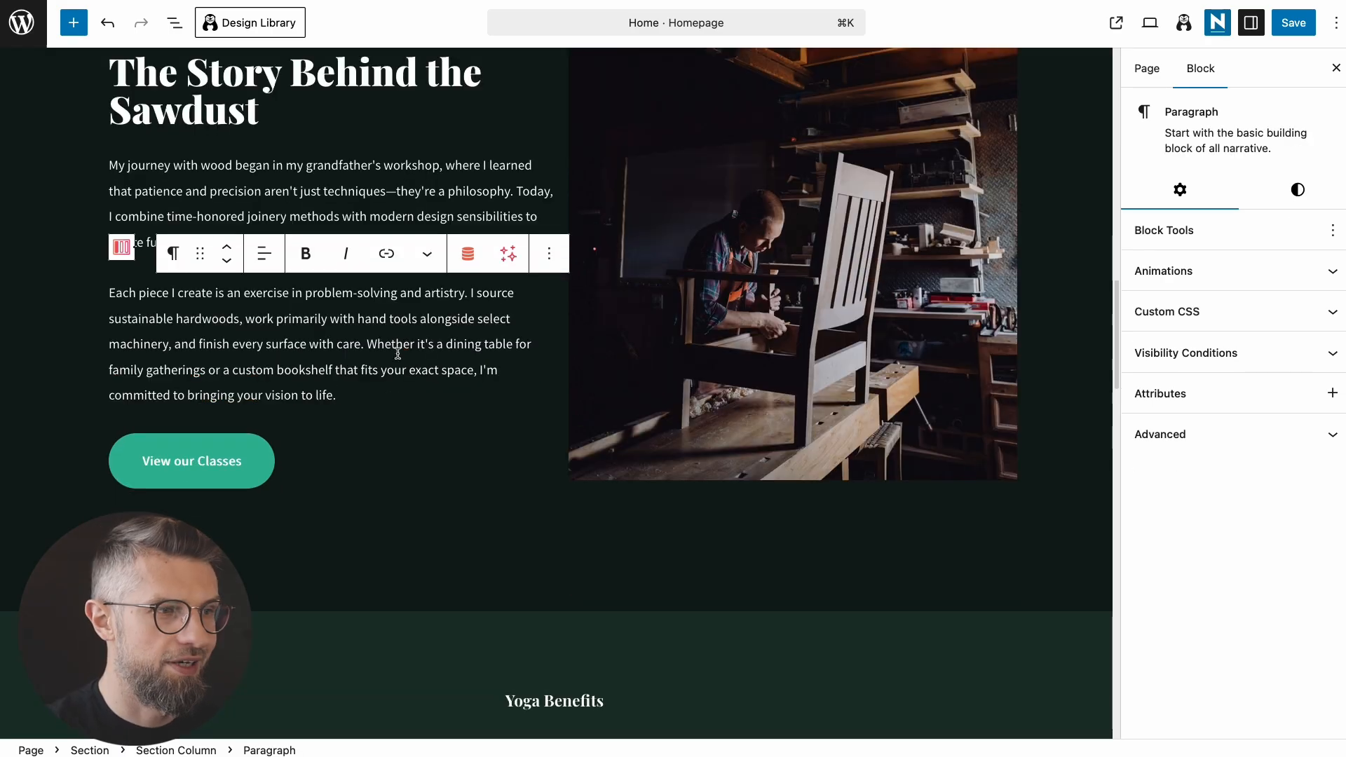
scroll(459, 394, up, 3)
scroll(490, 463, down, 1)
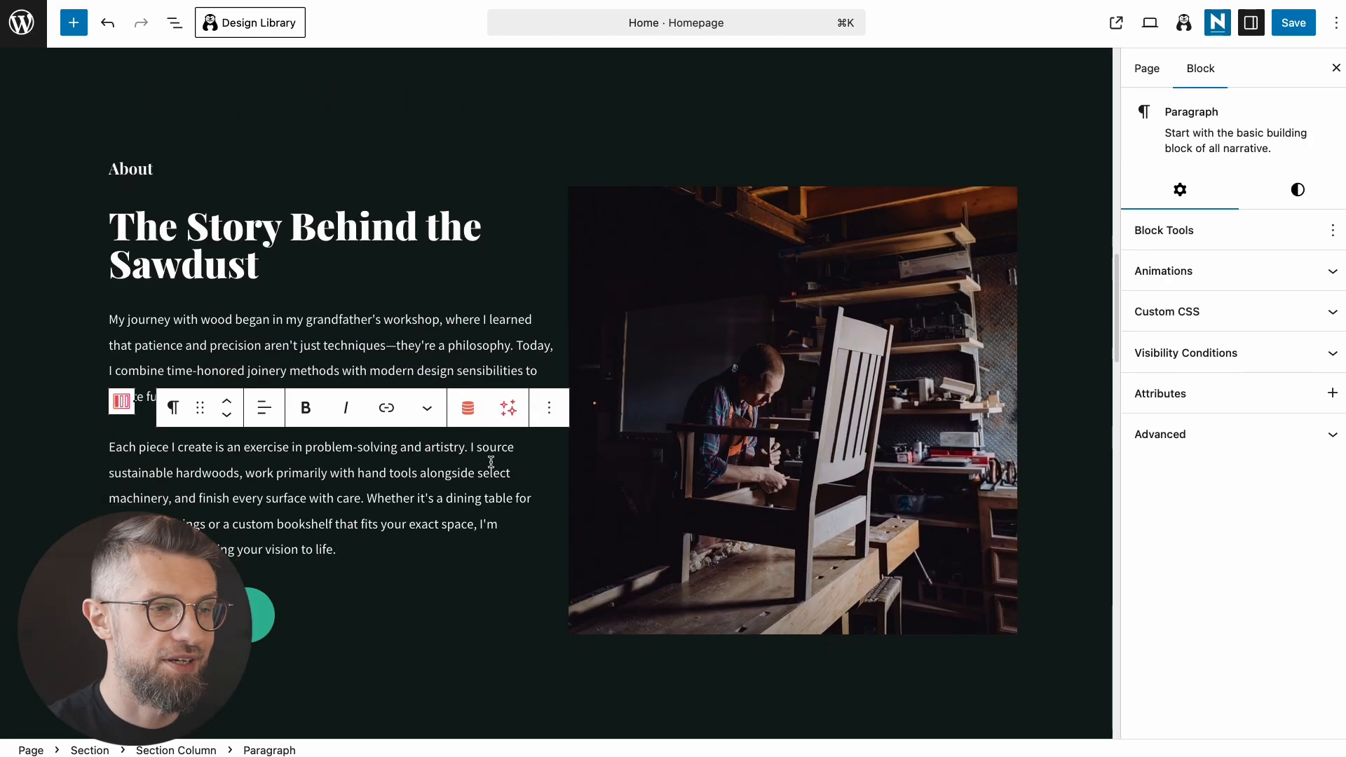
click(609, 476)
scroll(503, 528, down, 1)
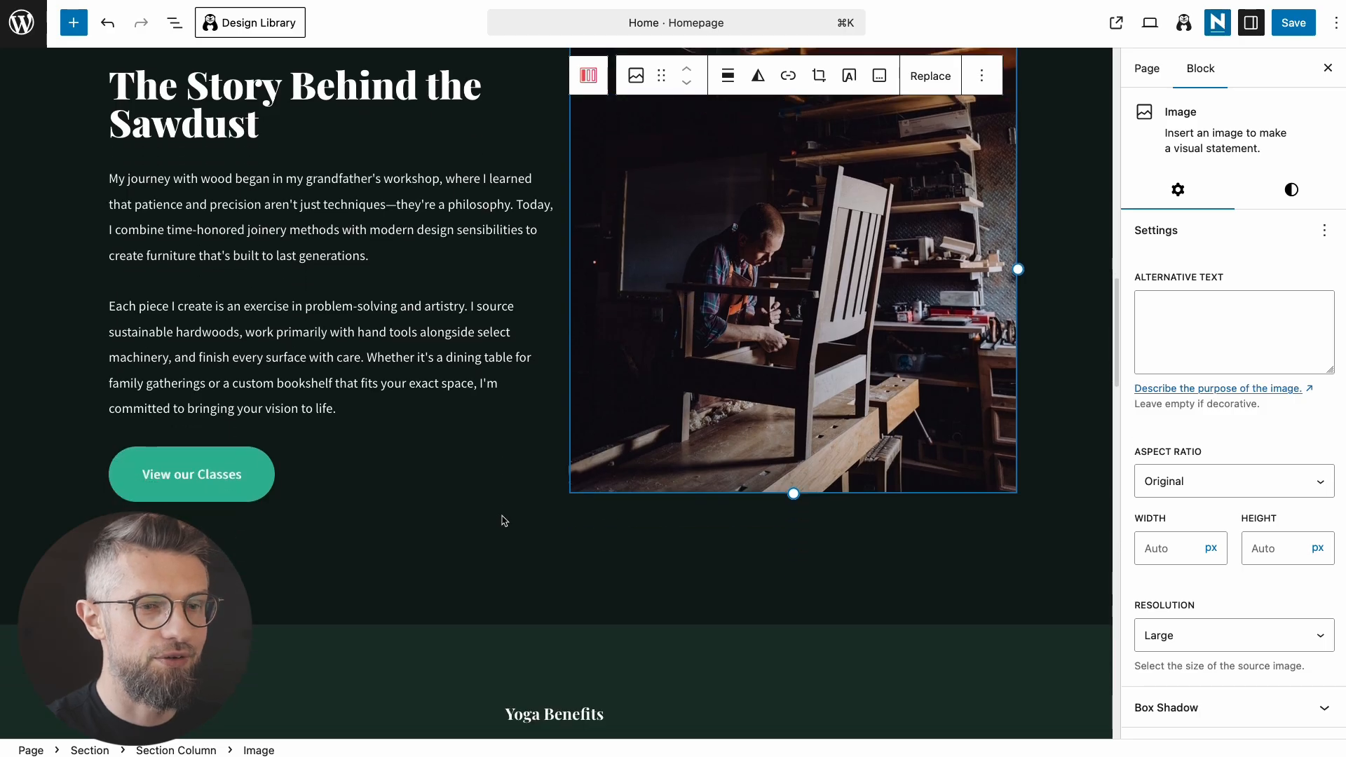
scroll(502, 521, down, 6)
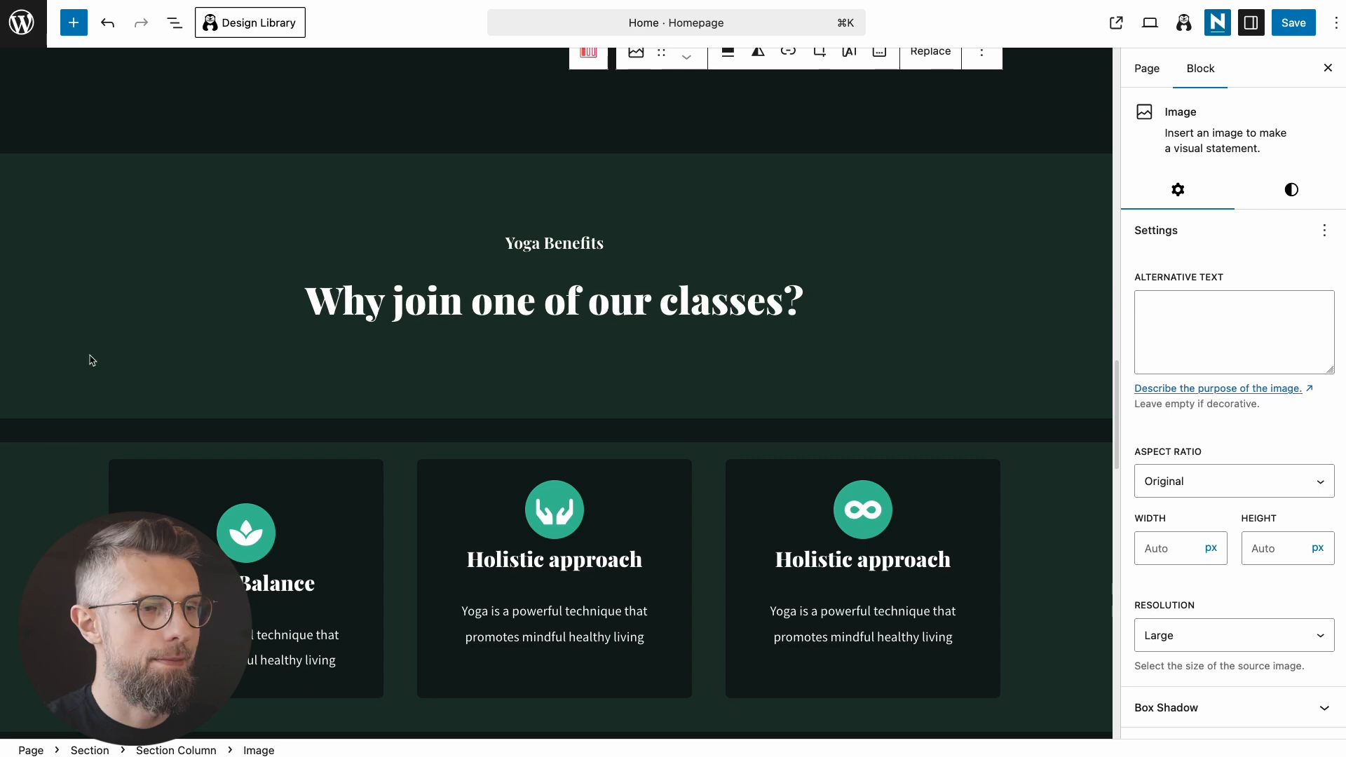
Step: Rename the label to 'Services' and the first card title to 'Custom Furniture'
triple_click(537, 254)
text(Services)
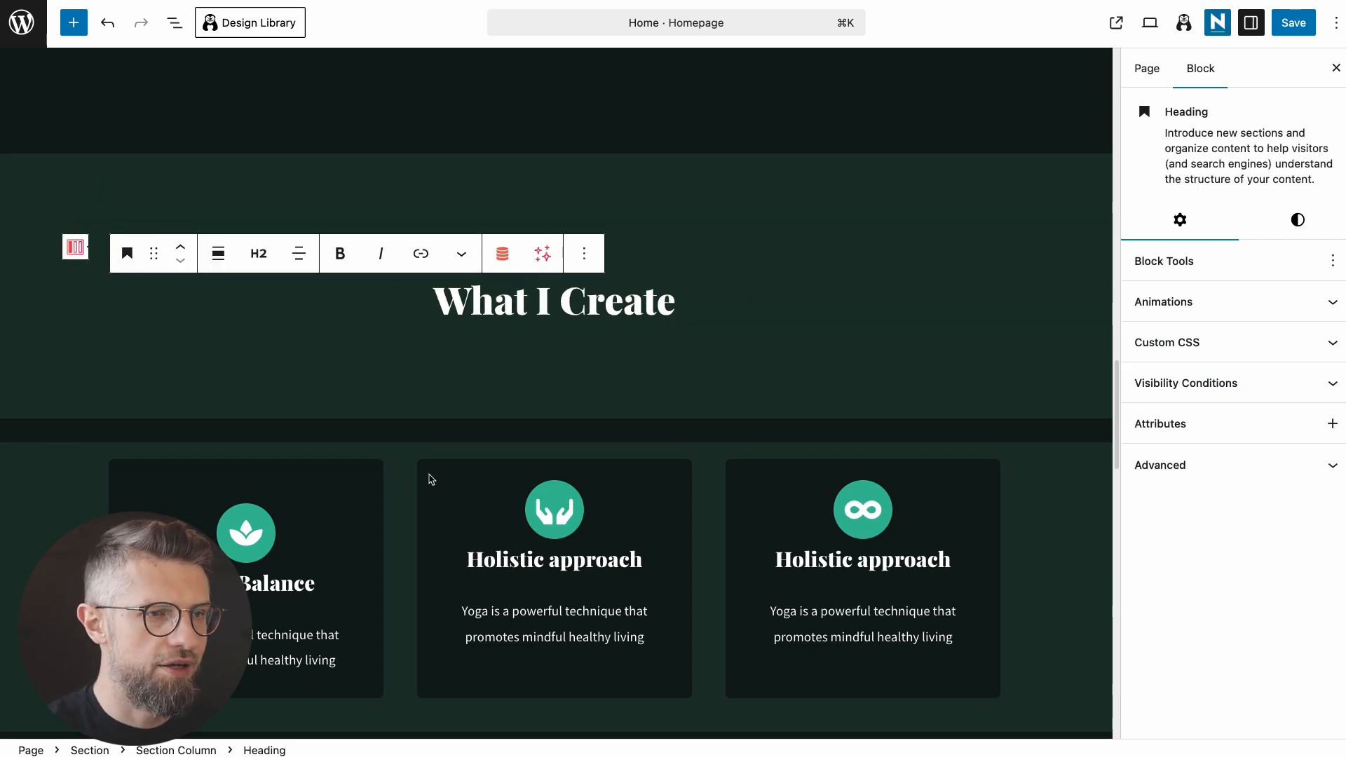
scroll(431, 479, down, 5)
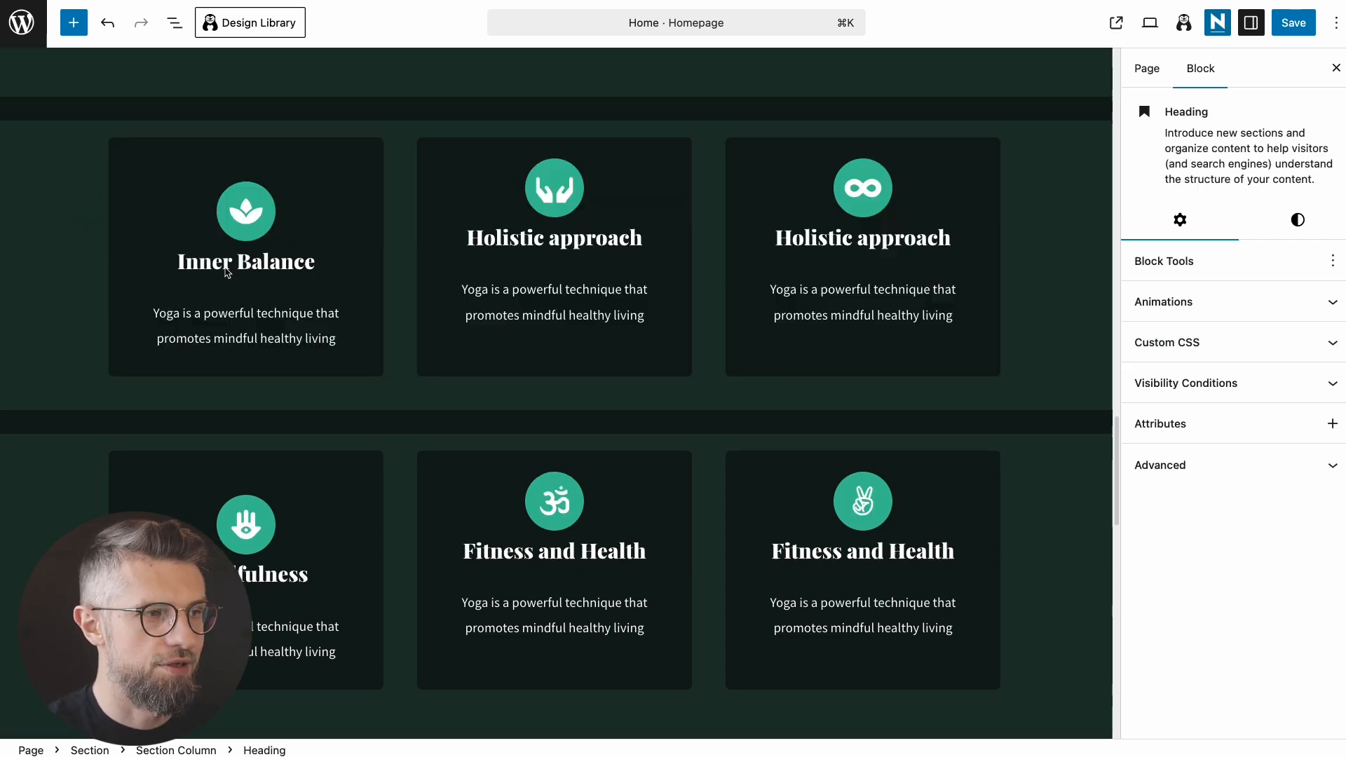
triple_click(241, 264)
text(Custom Furniture)
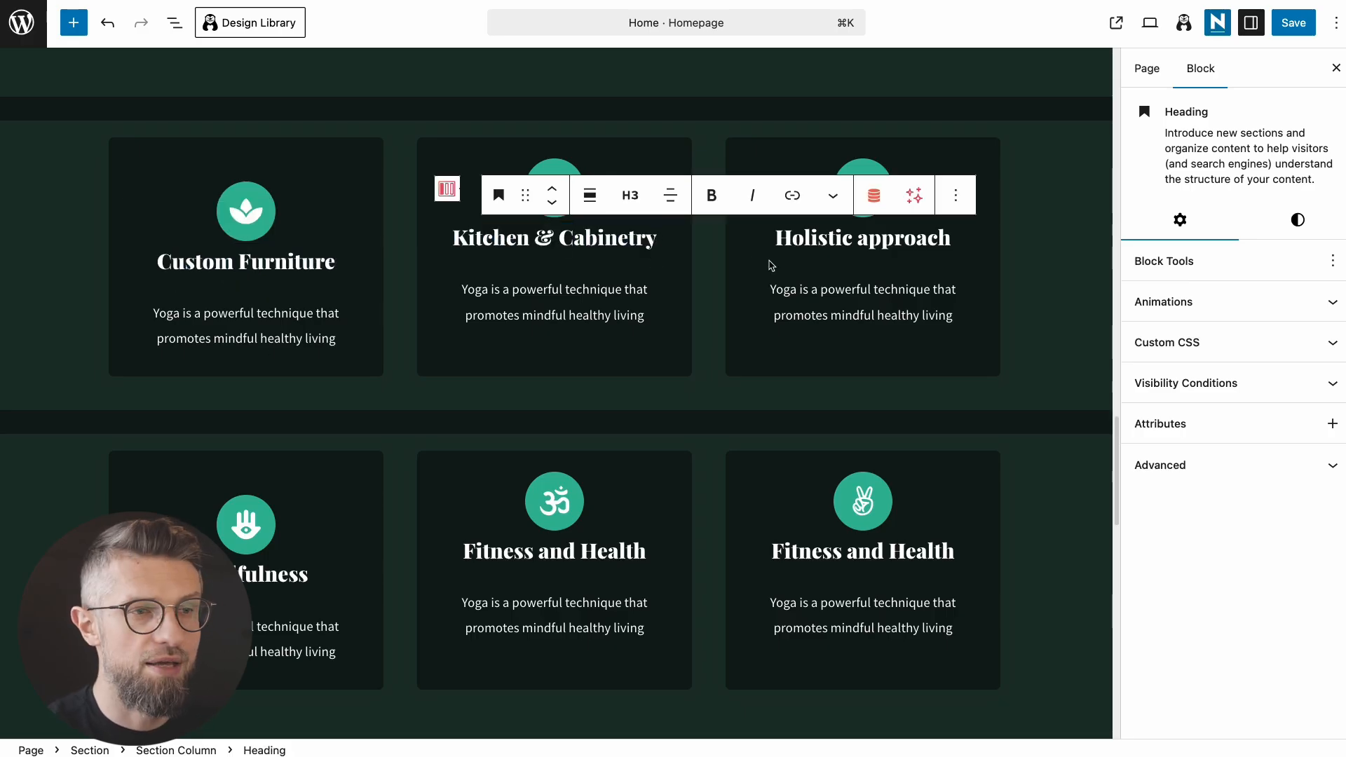
triple_click(814, 239)
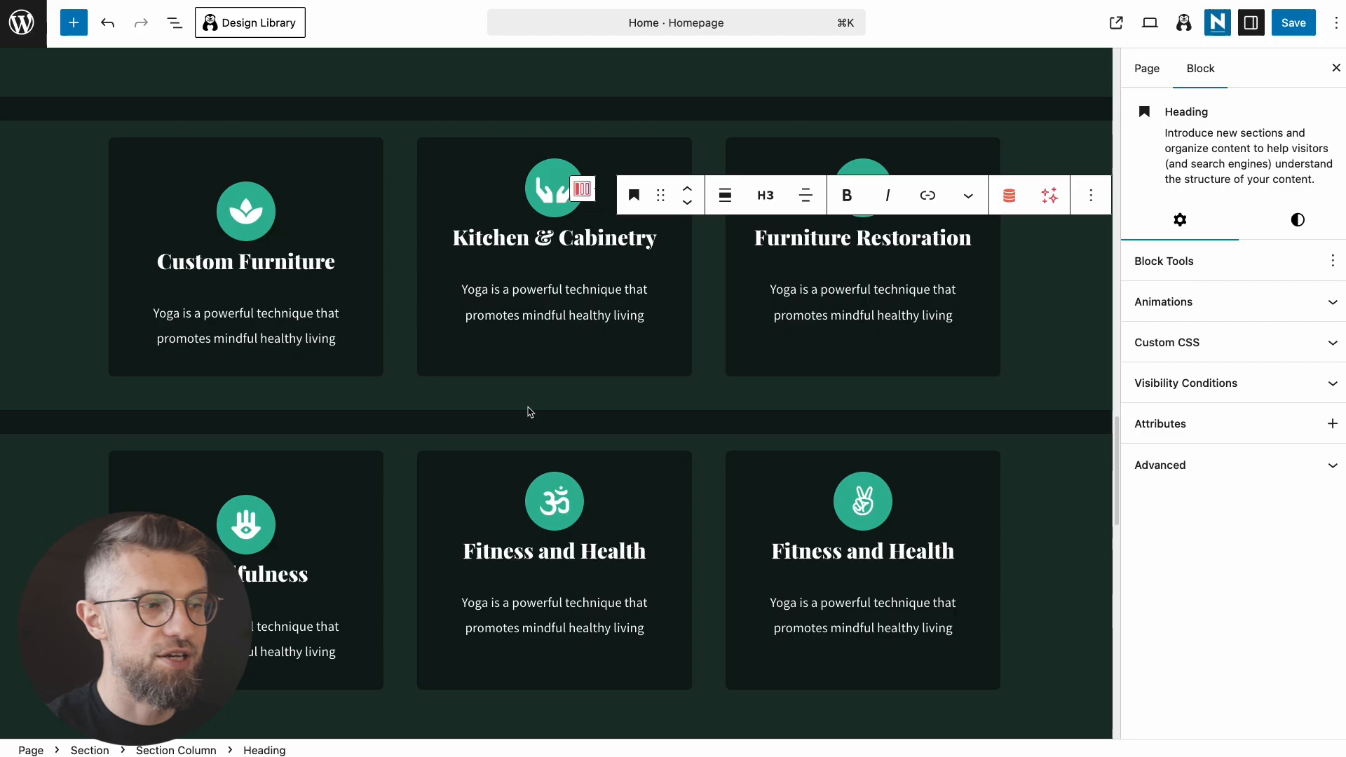
Step: Delete the second row of cards via List View and paste the new Custom Furniture description
click(256, 478)
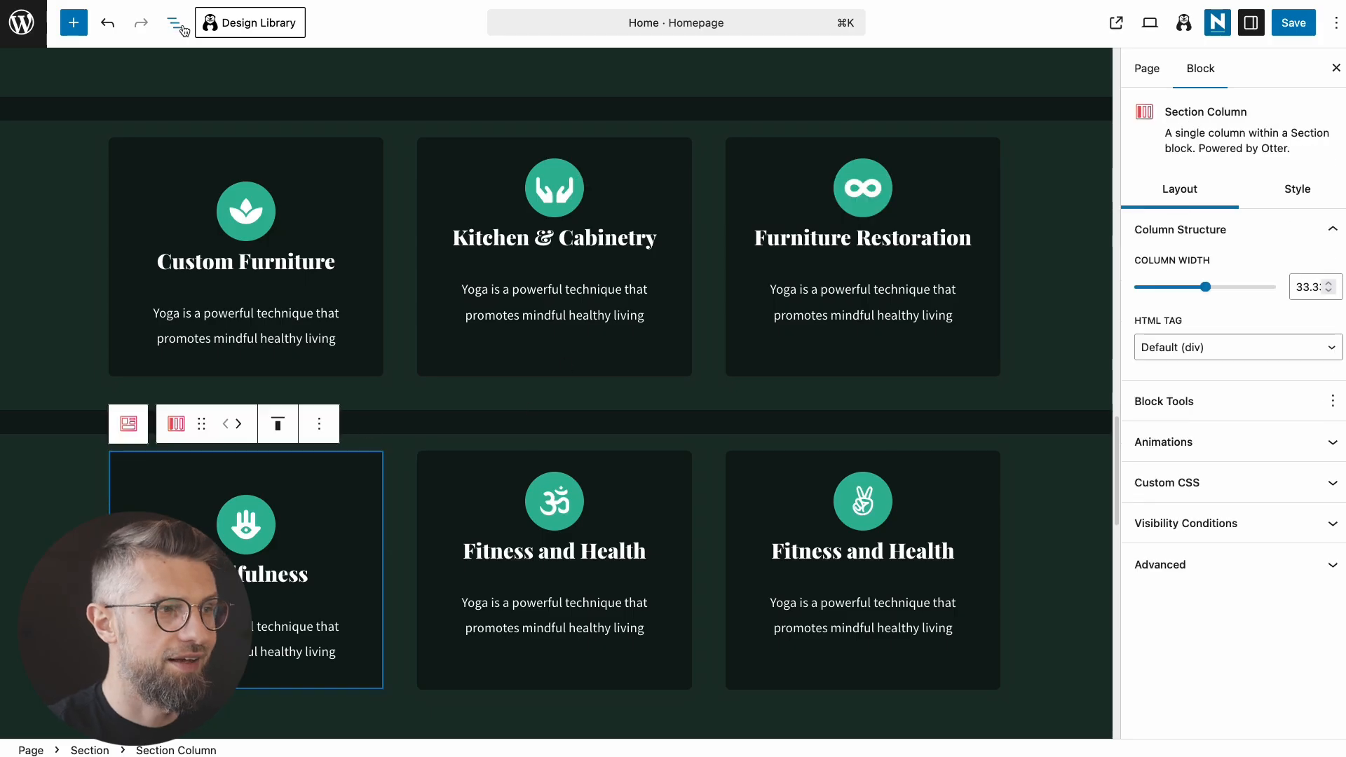
click(175, 24)
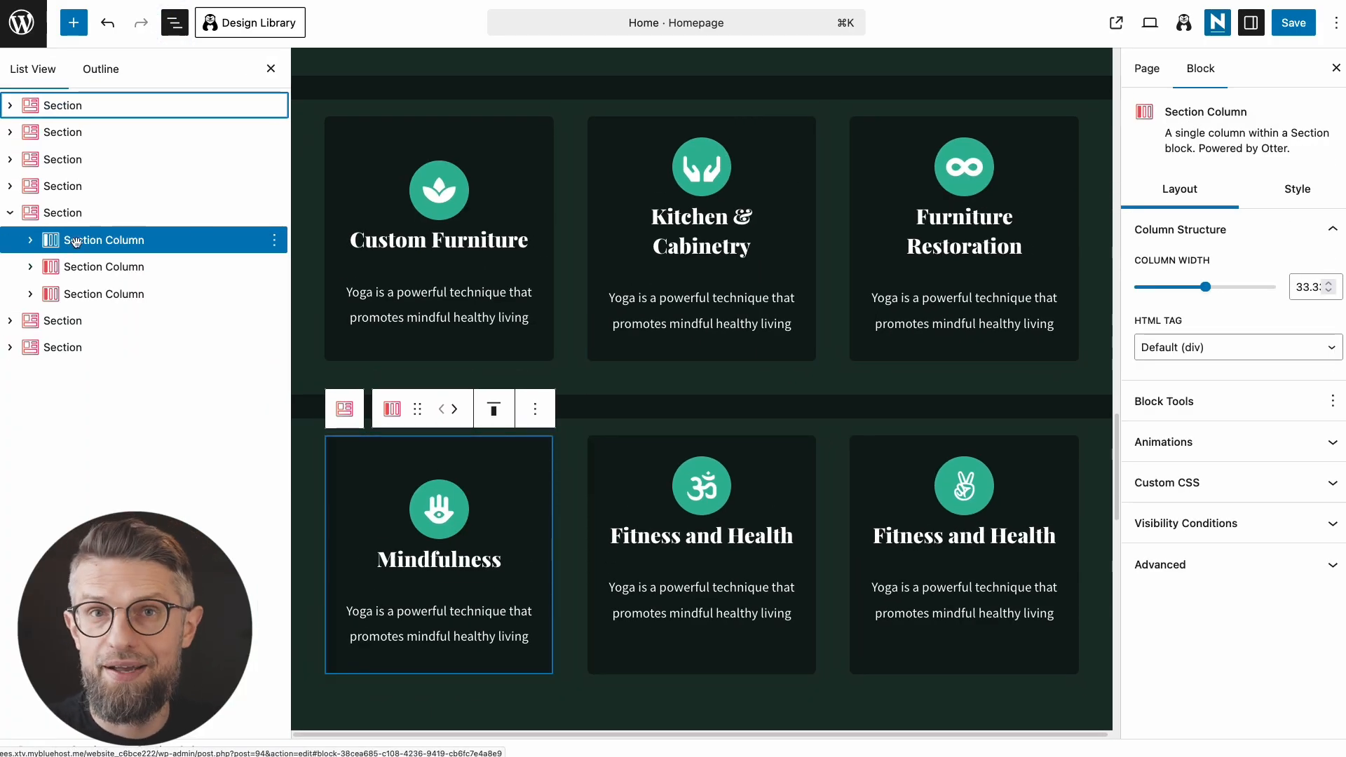
click(64, 214)
click(63, 186)
click(64, 213)
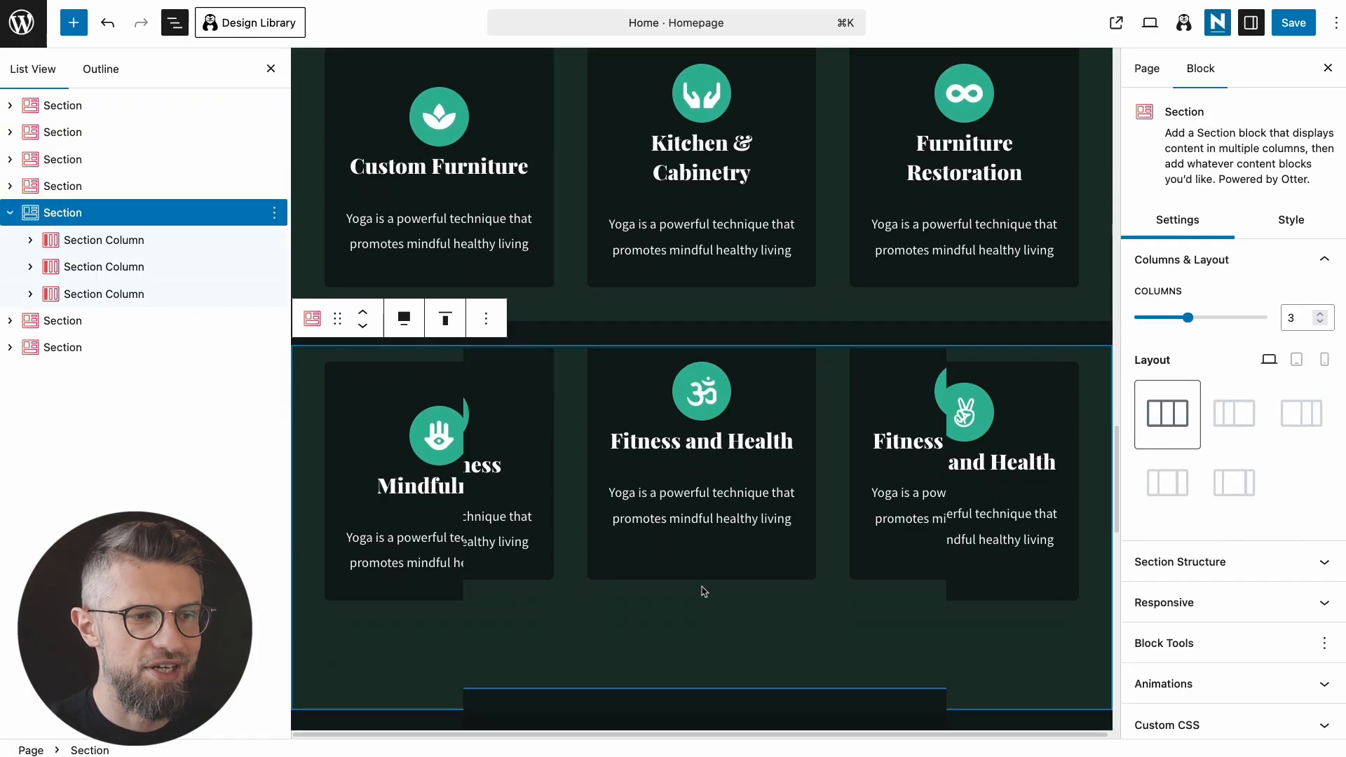
click(275, 215)
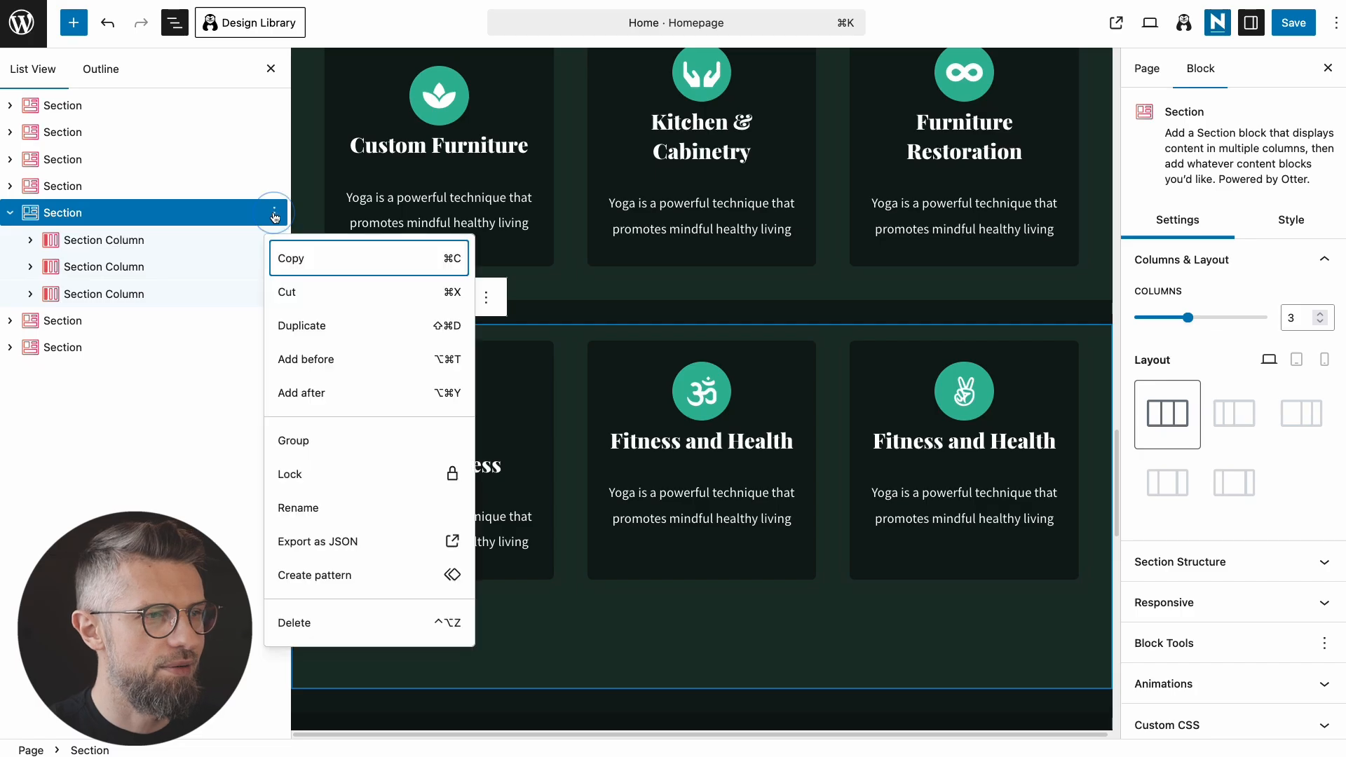
click(309, 623)
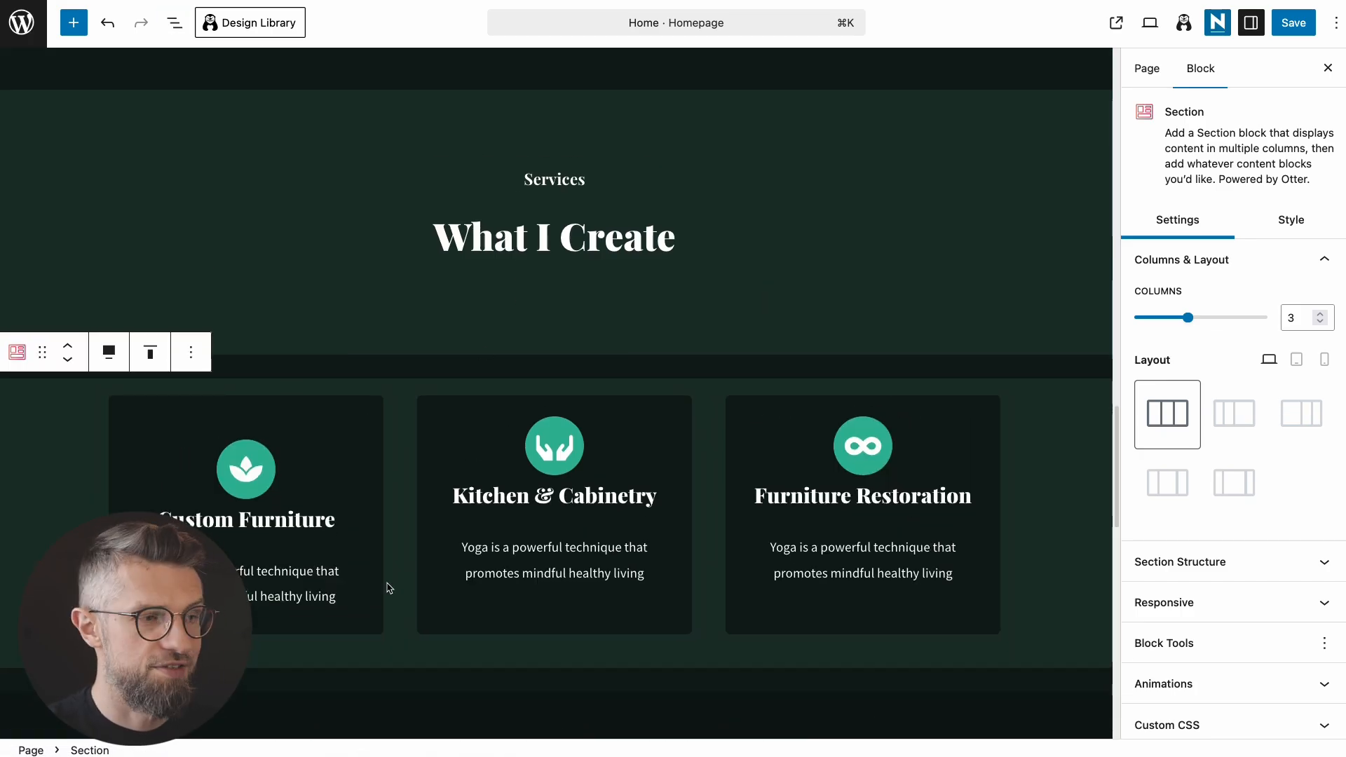
triple_click(267, 571)
text(From dining tables to bedroom sets, I design and build furniture tailored to your style and needs. Every piece is one-of-a-kind.)
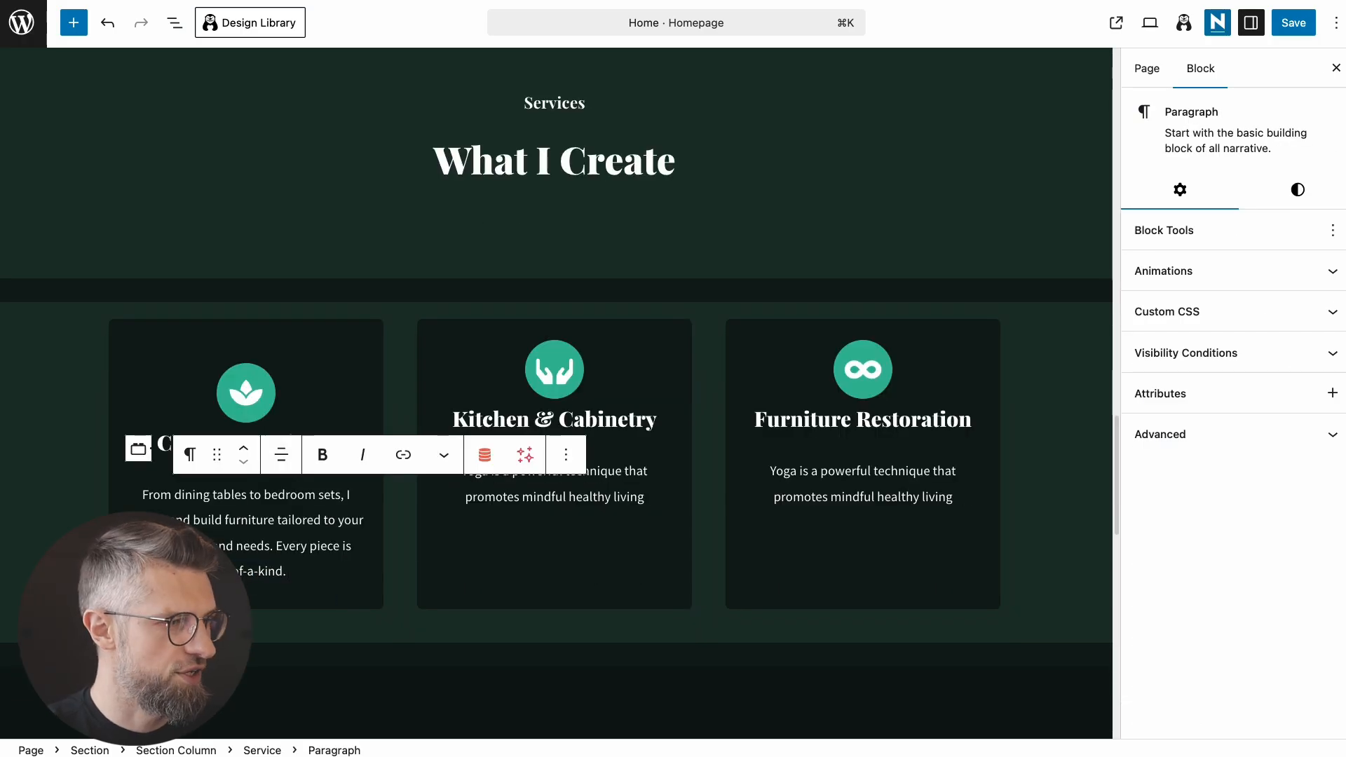
Step: Search 'lea' to give the Custom Furniture card a leaf icon, then select the Kitchen & Cabinetry icon
click(246, 303)
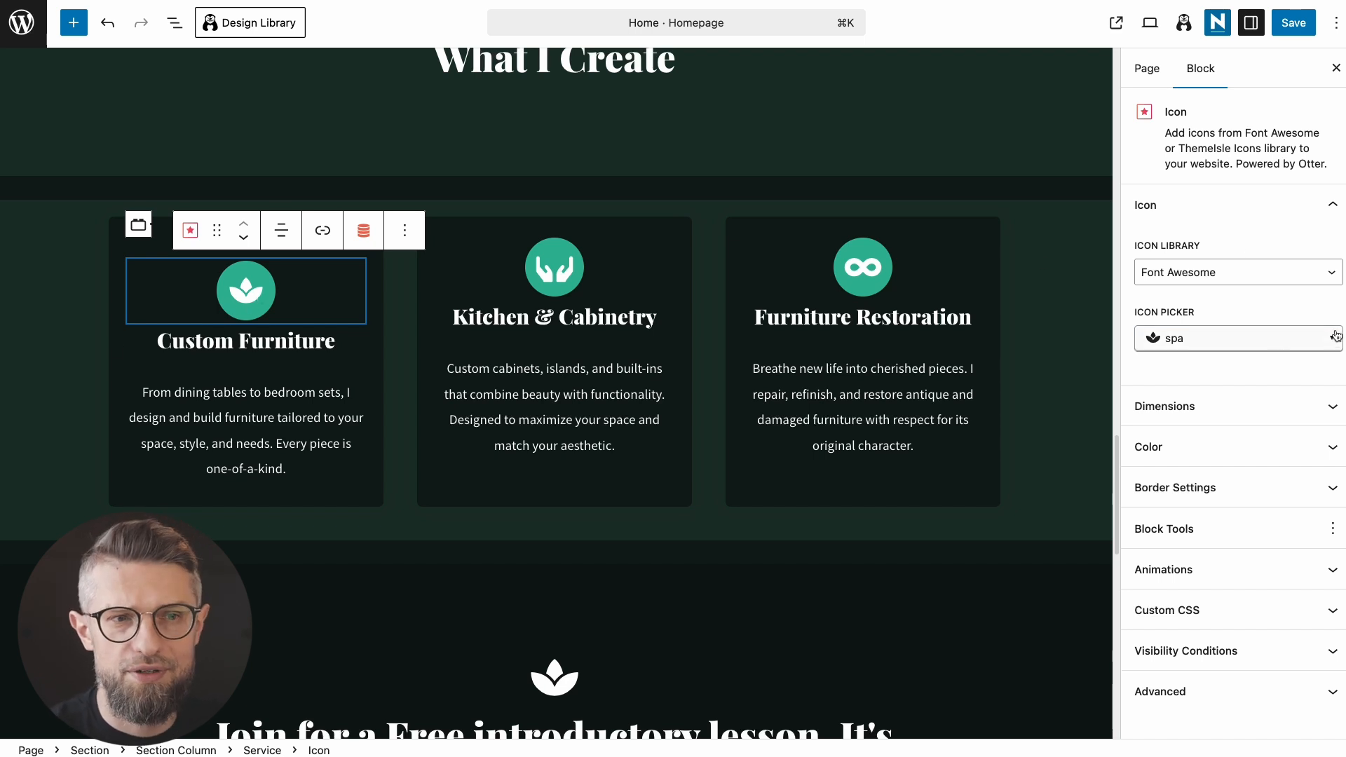
click(1223, 339)
click(1186, 341)
click(1185, 342)
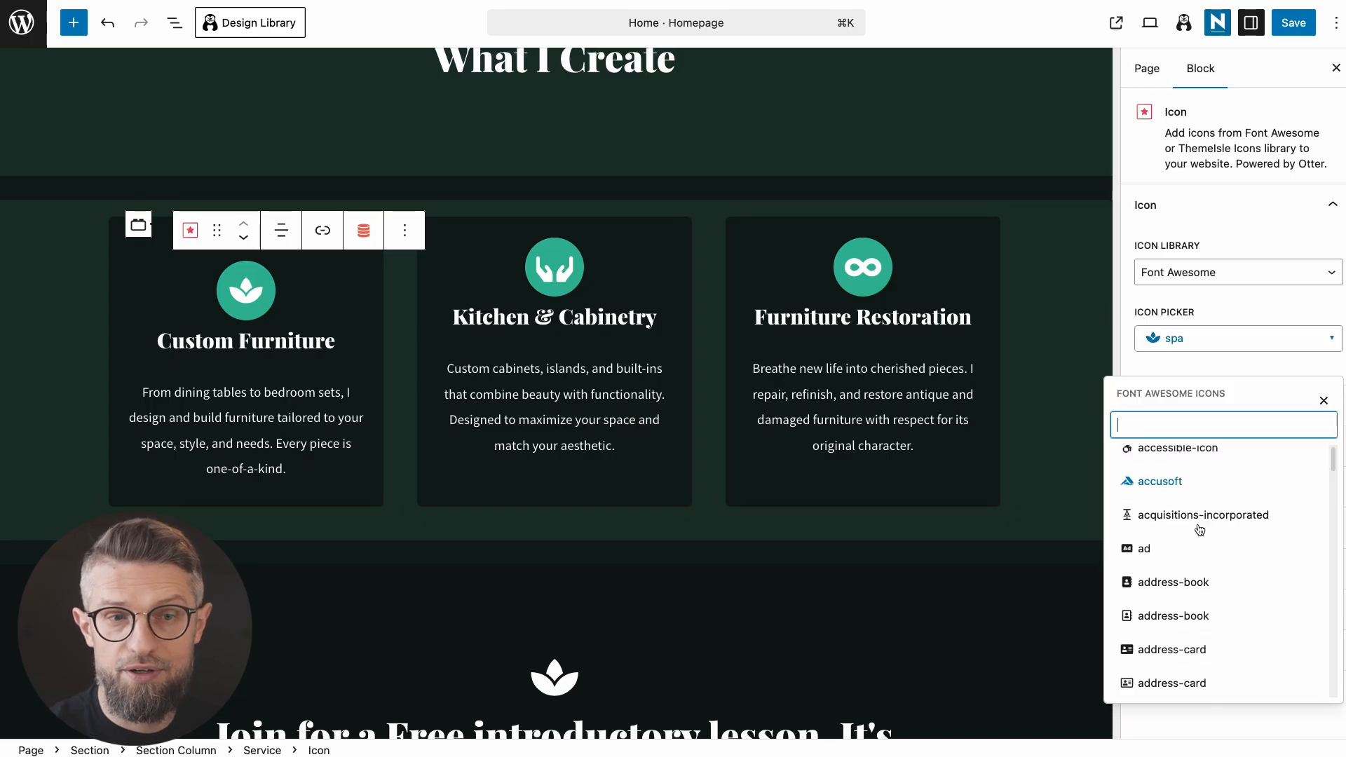
scroll(1206, 533, down, 20)
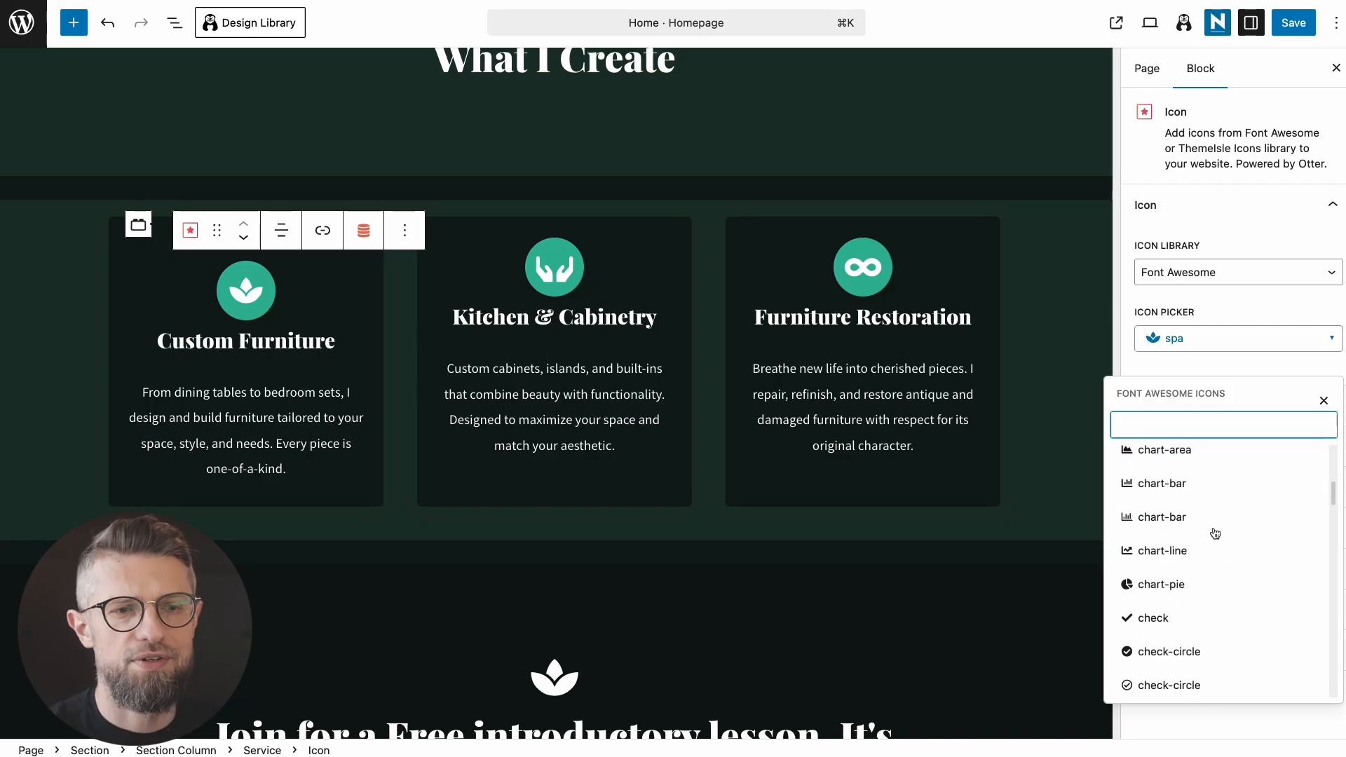
text(lea)
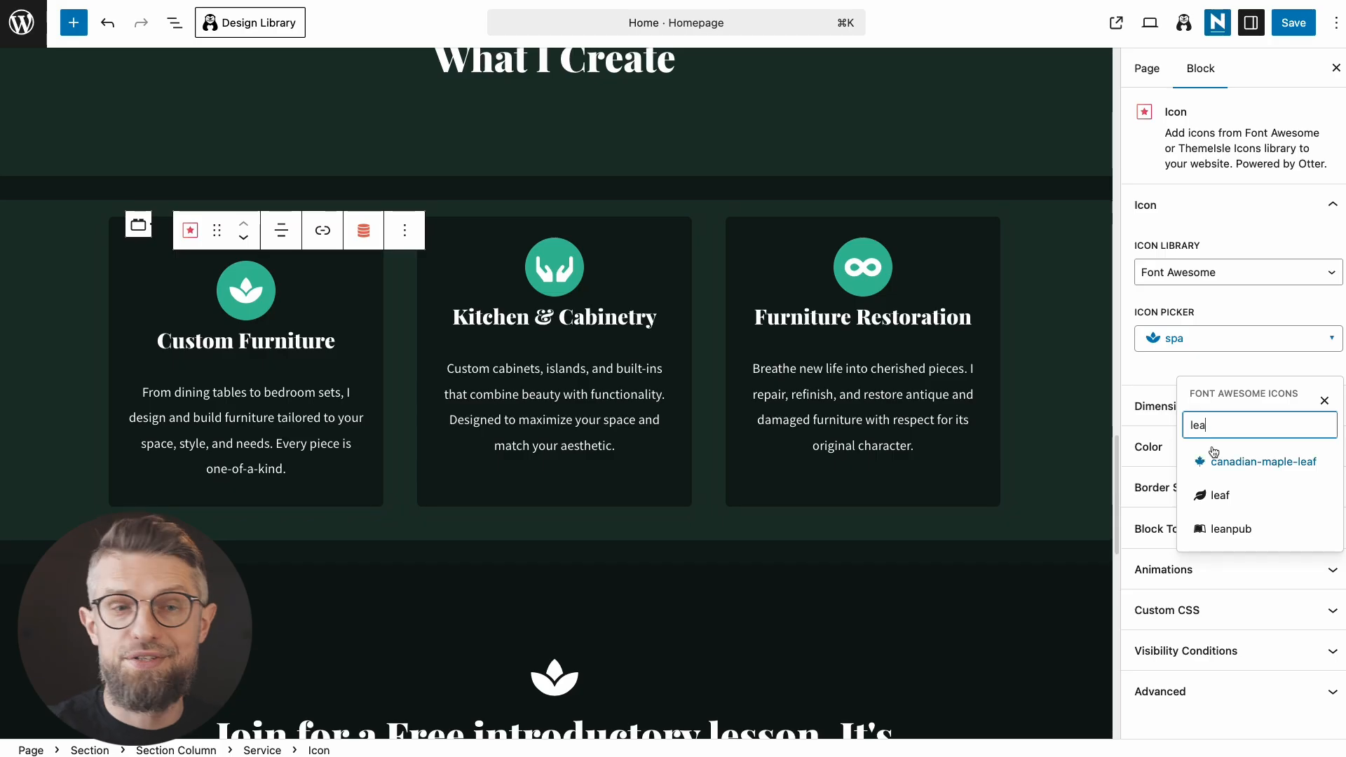
click(1221, 494)
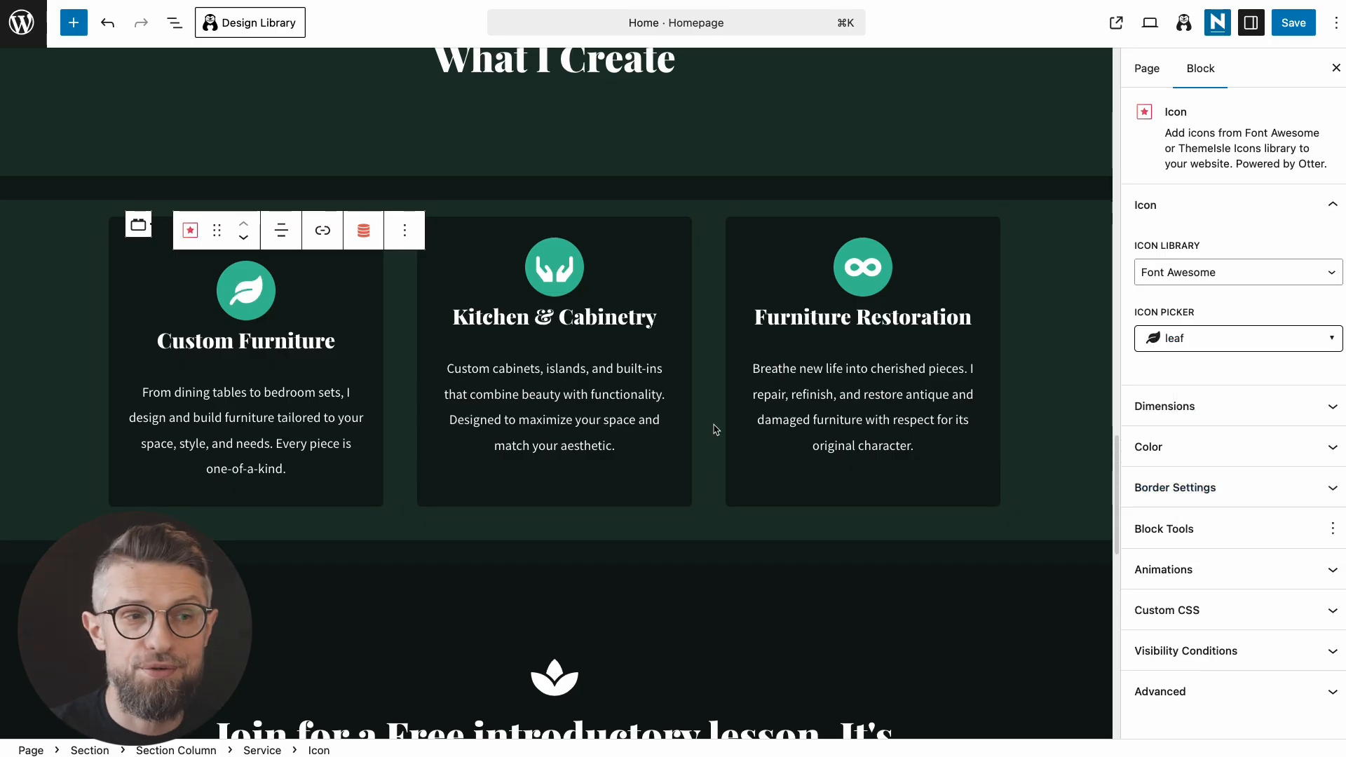
click(561, 279)
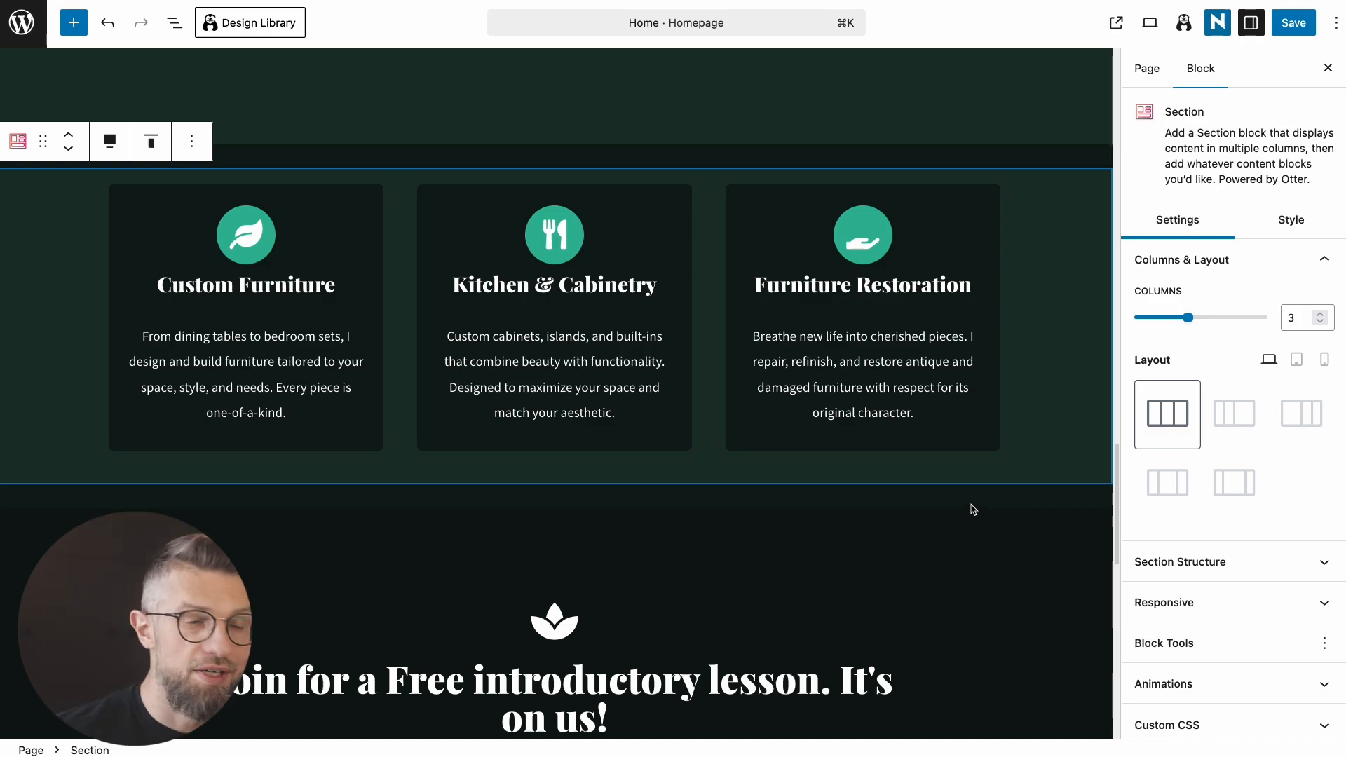
scroll(902, 567, down, 5)
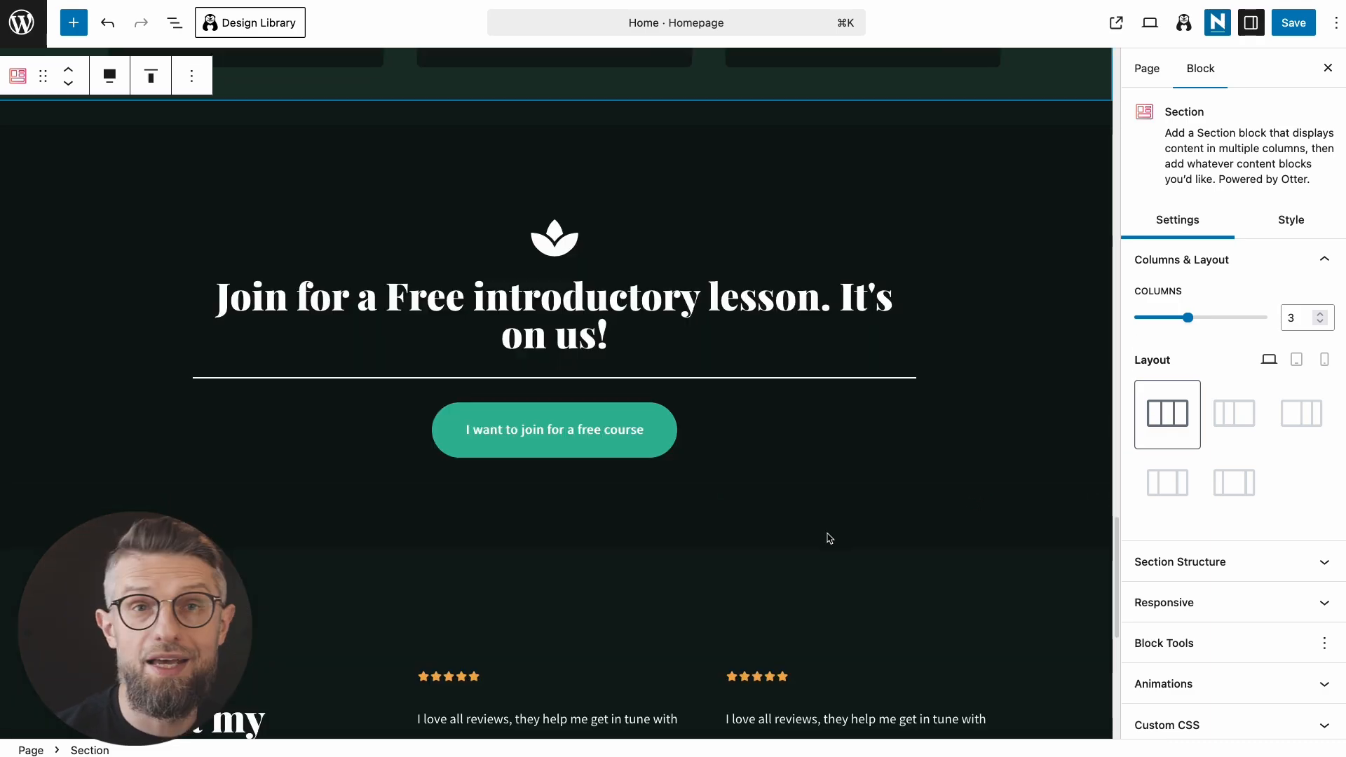
scroll(851, 541, down, 5)
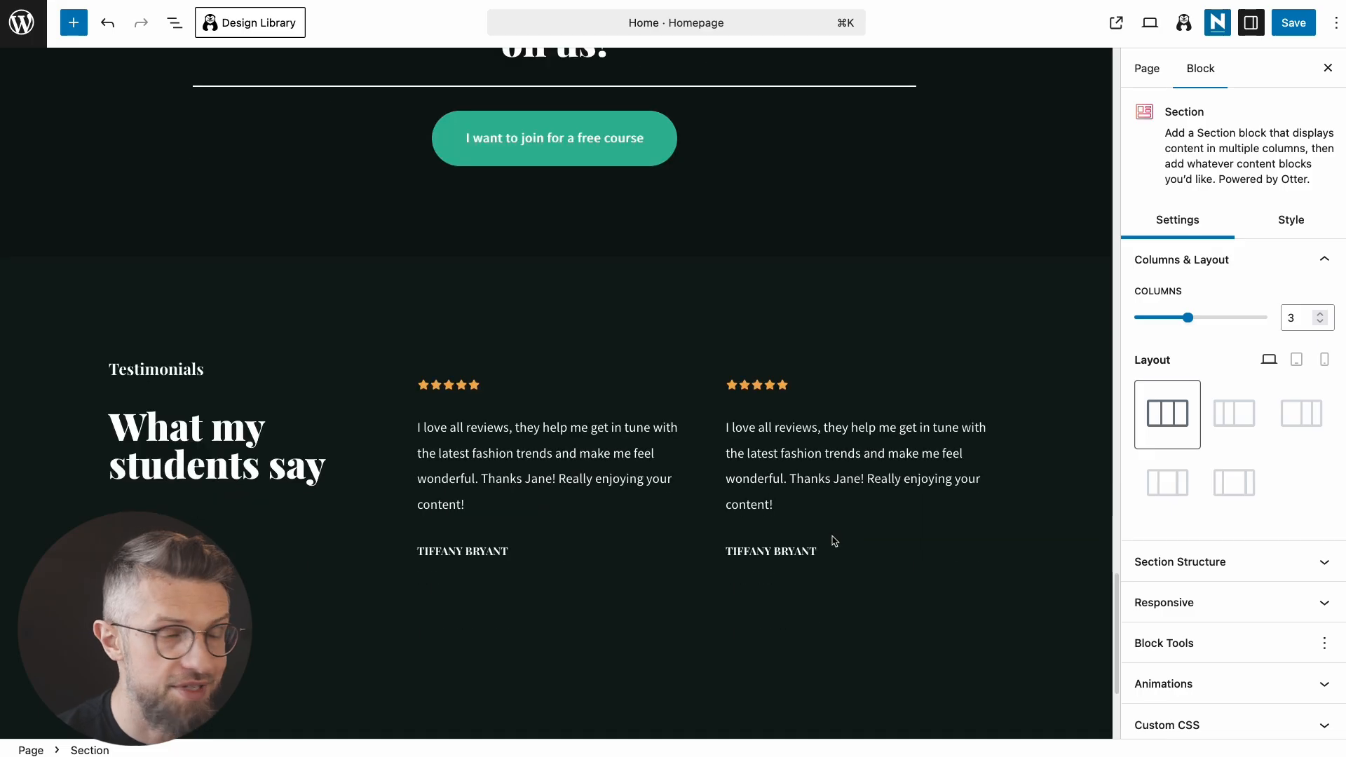
scroll(777, 538, down, 1)
click(791, 545)
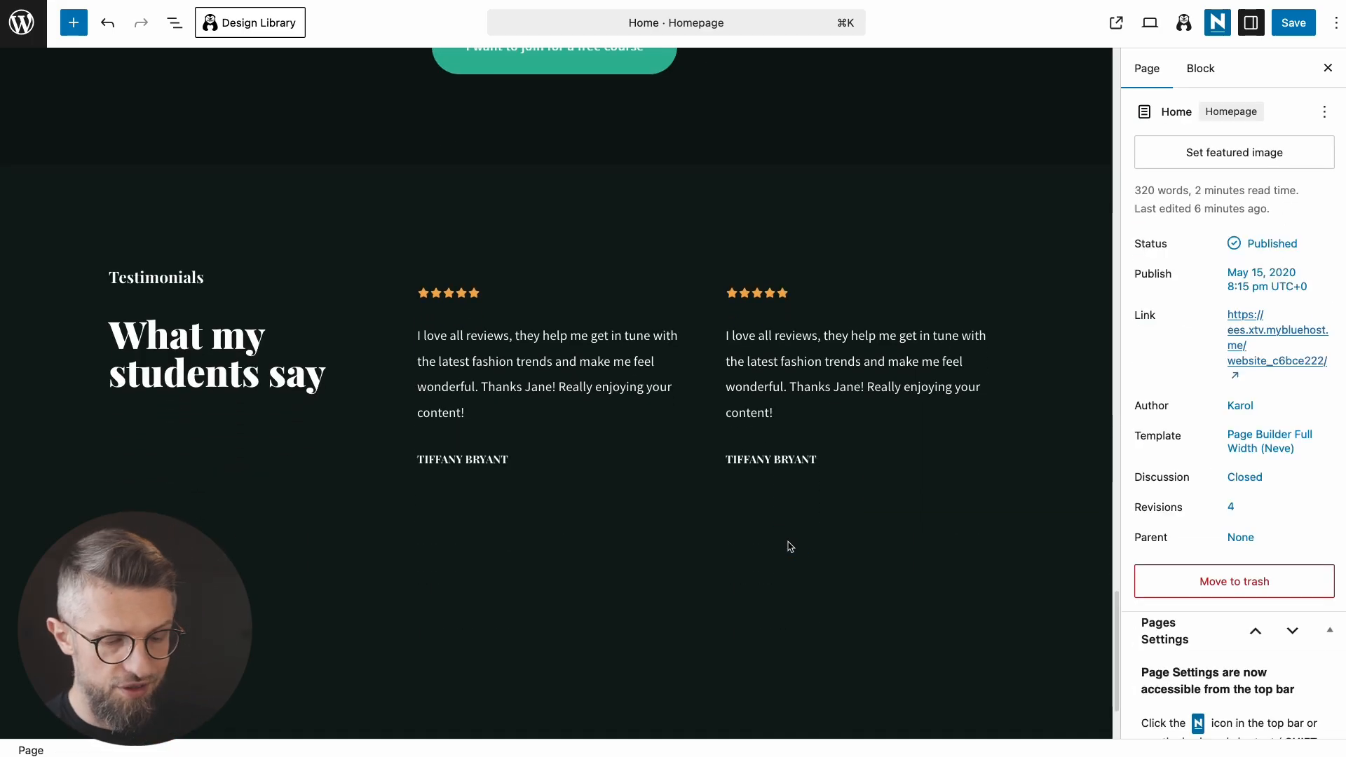
key(super+minus)
scroll(791, 546, up, 15)
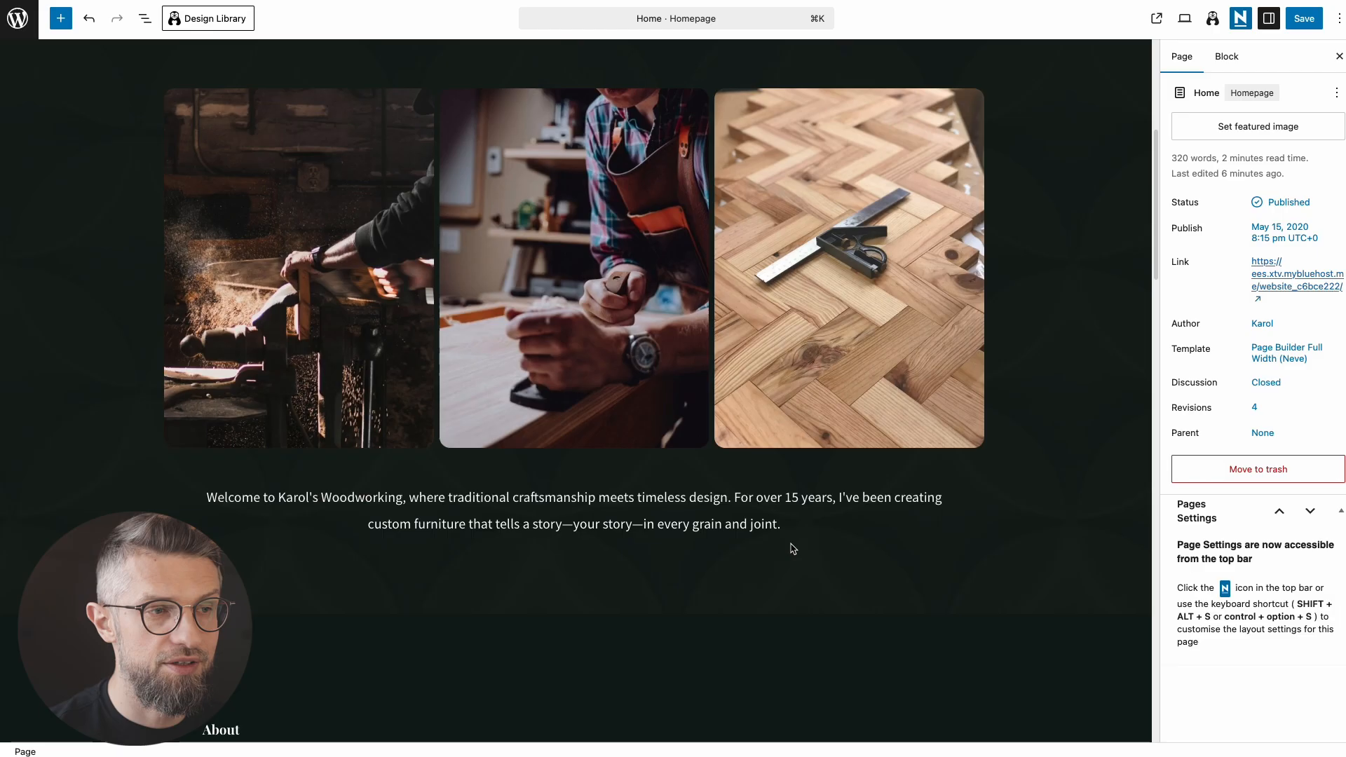
scroll(790, 548, down, 10)
triple_click(620, 351)
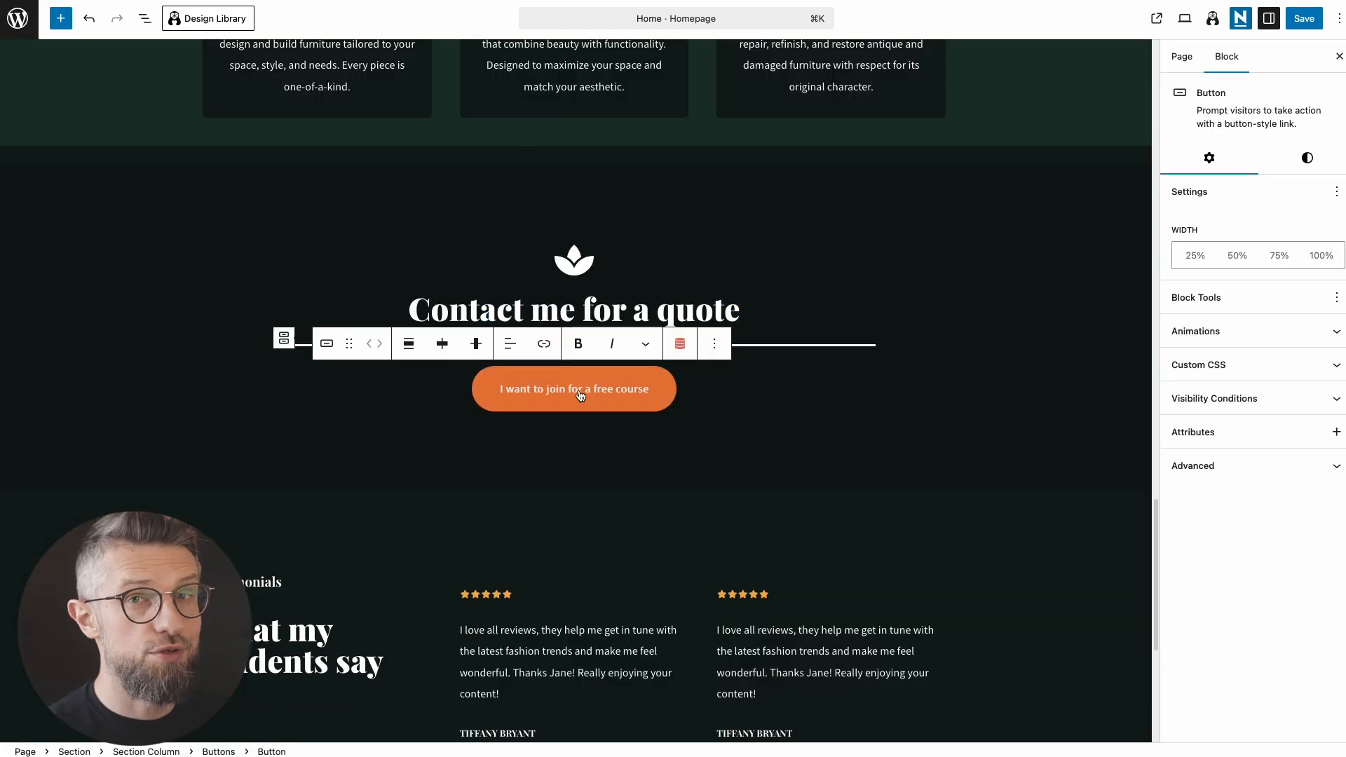
Step: Change the About section's 'View our Classes' button label to 'Learn more'
scroll(579, 410, up, 2)
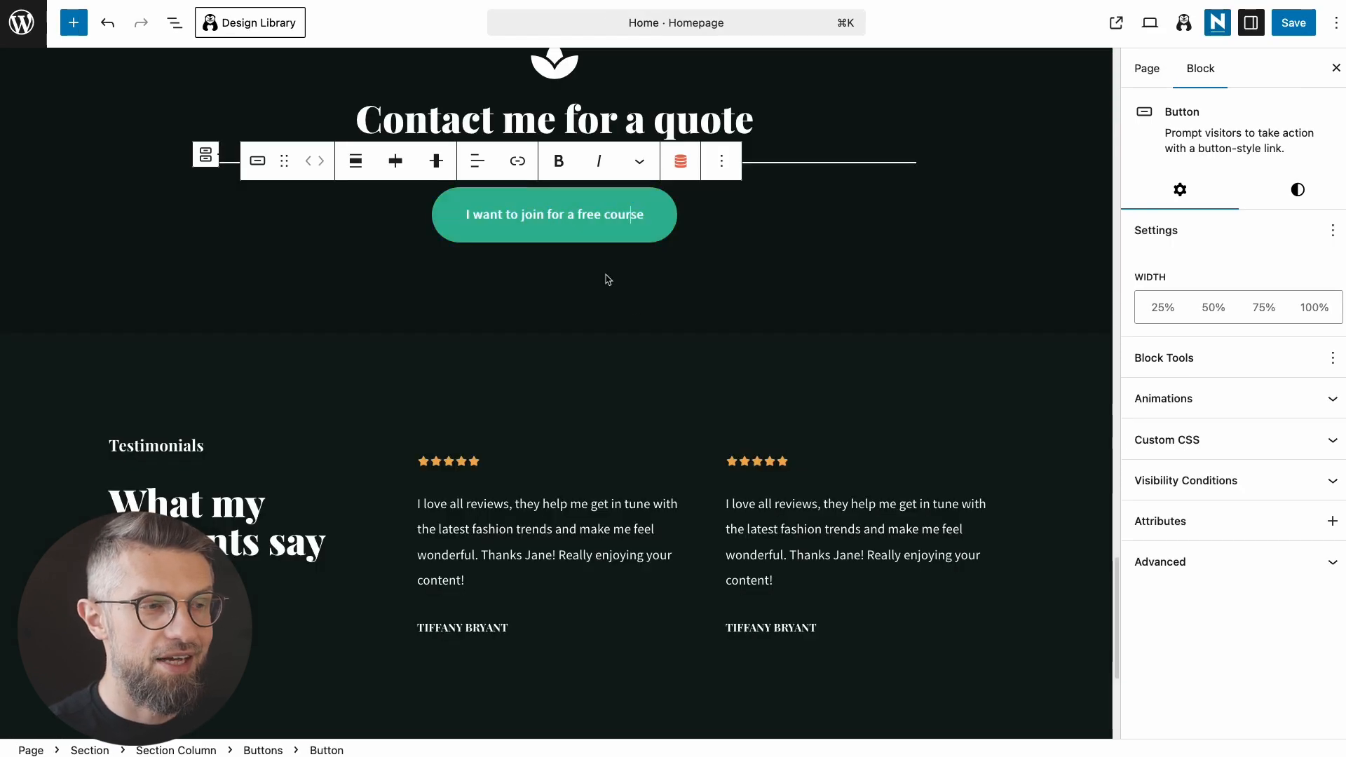
scroll(624, 294, up, 2)
triple_click(633, 323)
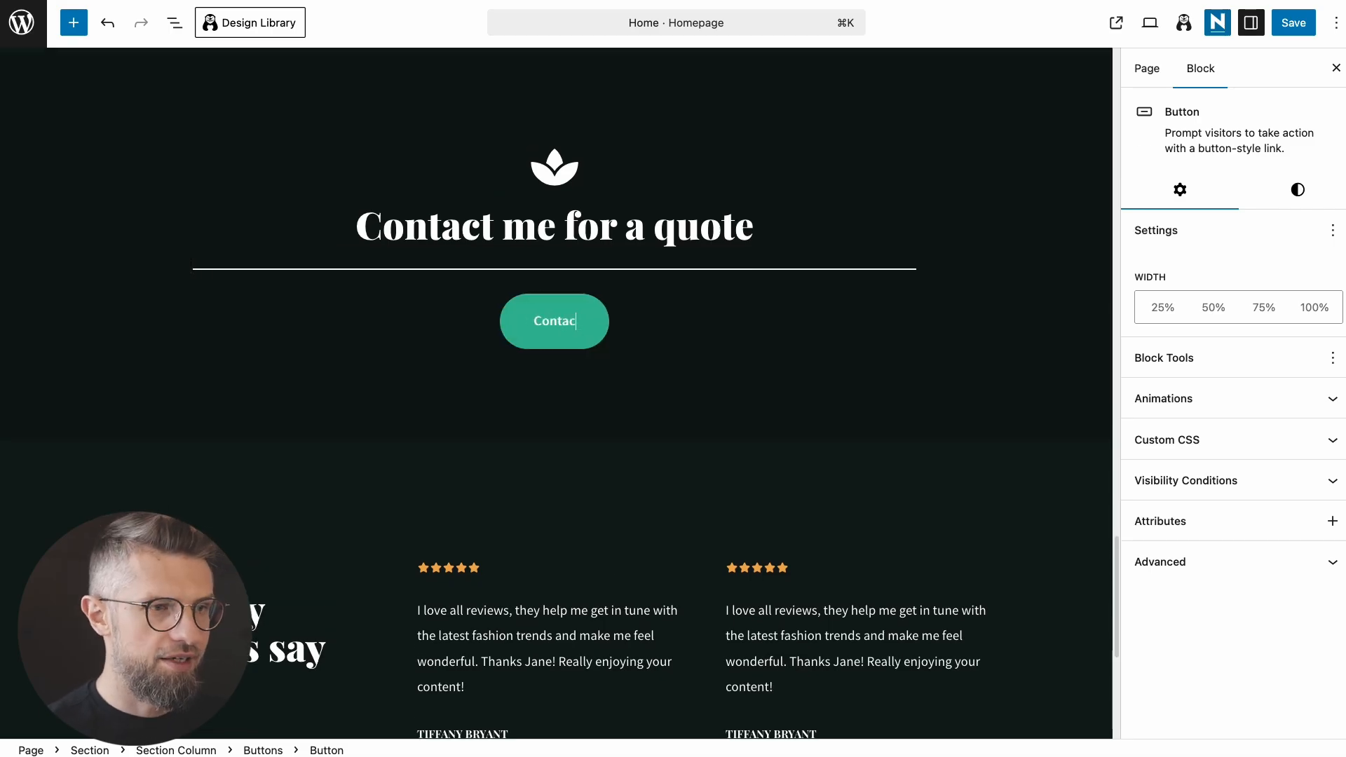
scroll(268, 479, up, 10)
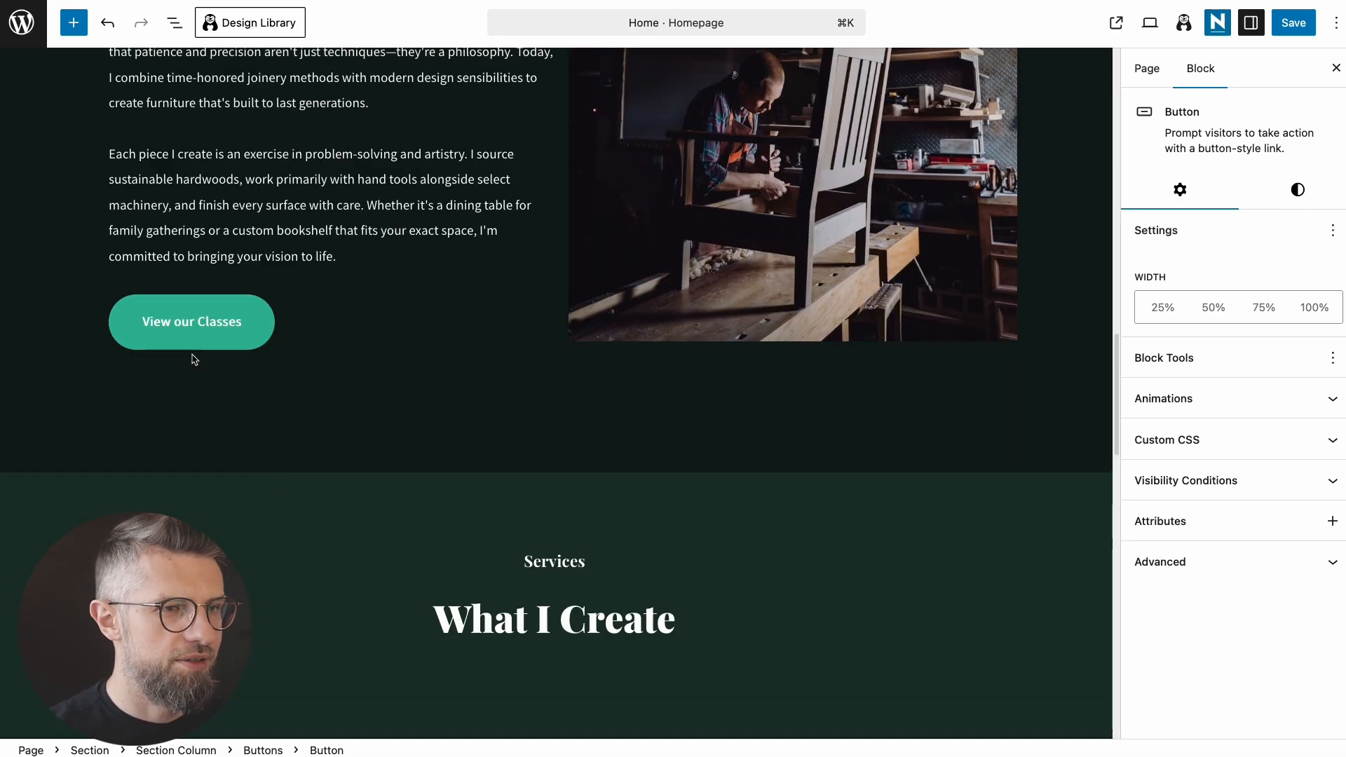
scroll(194, 360, up, 3)
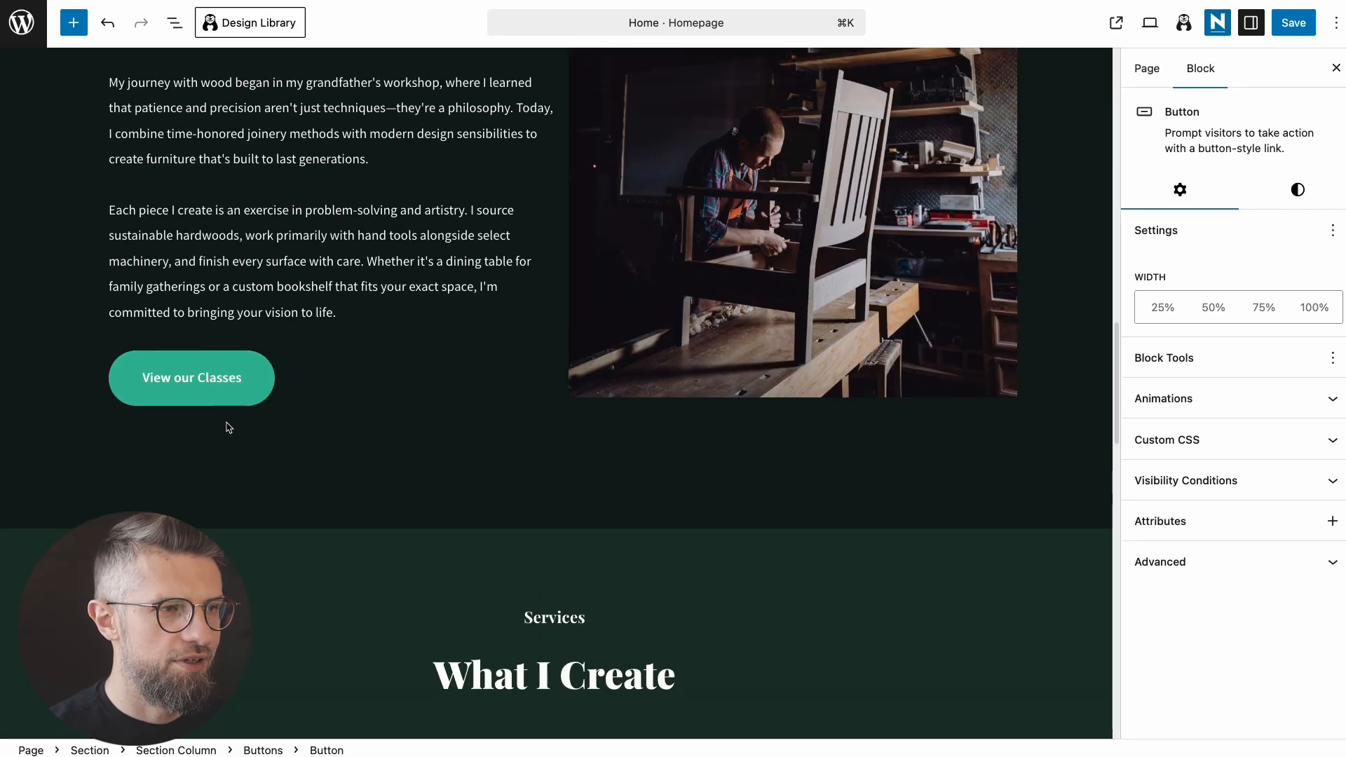
triple_click(202, 472)
text(Learn more)
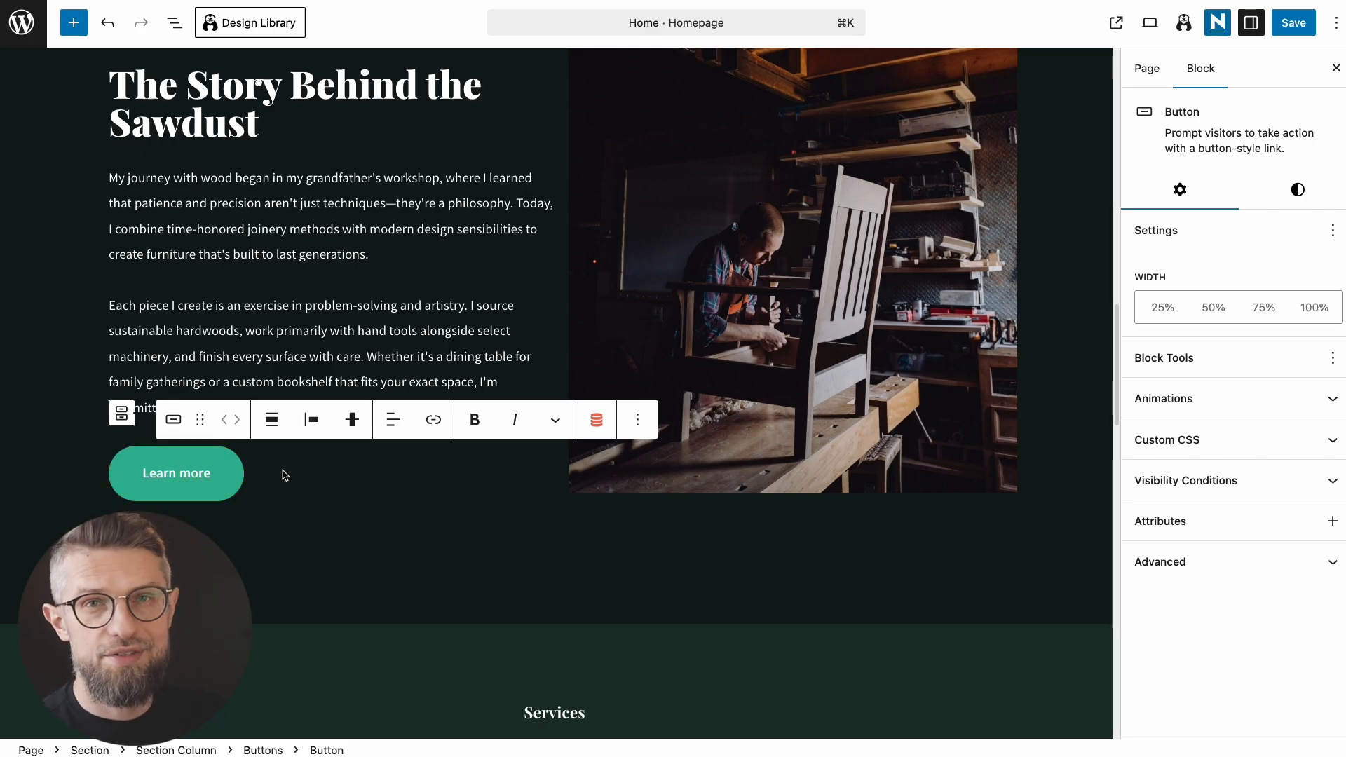
Step: Change 'students' to 'clients' so the testimonials heading reads 'What my clients say'
scroll(435, 493, down, 15)
double_click(194, 463)
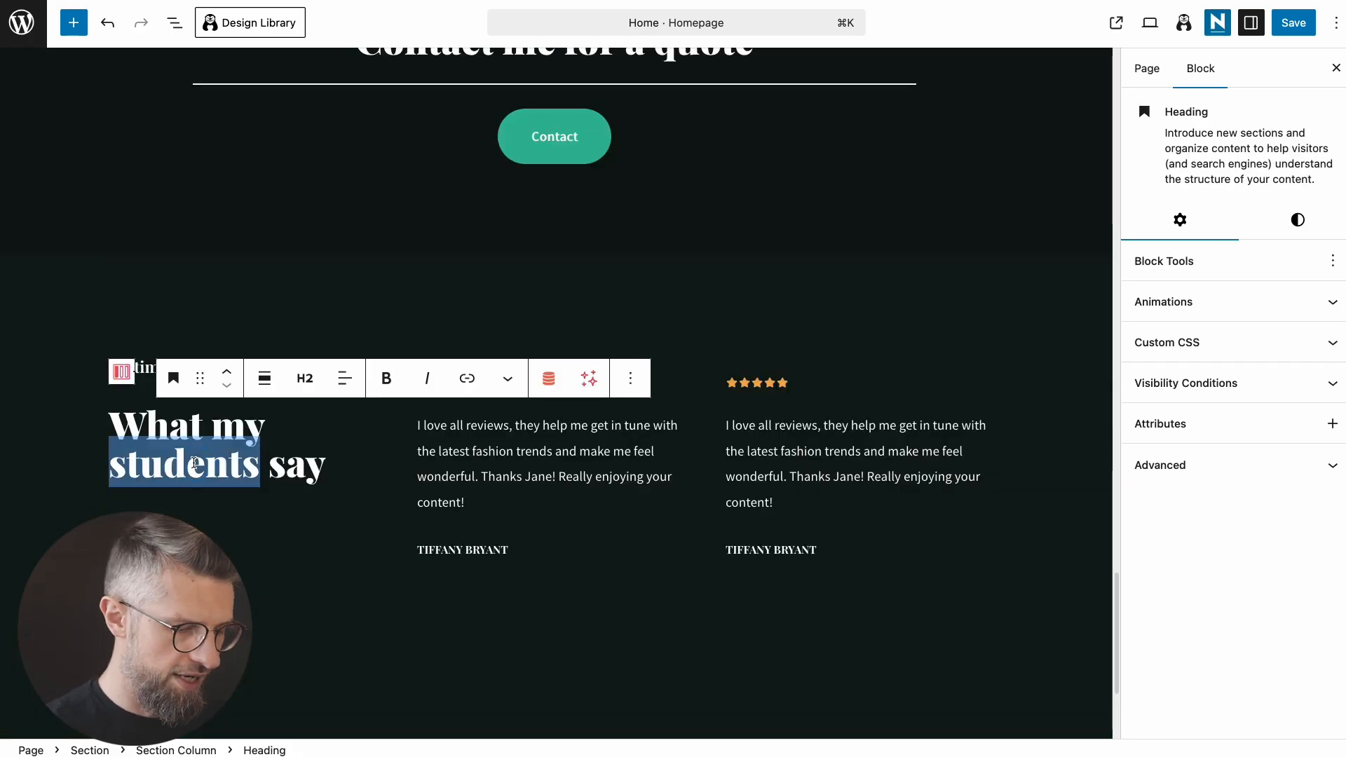
text(clients)
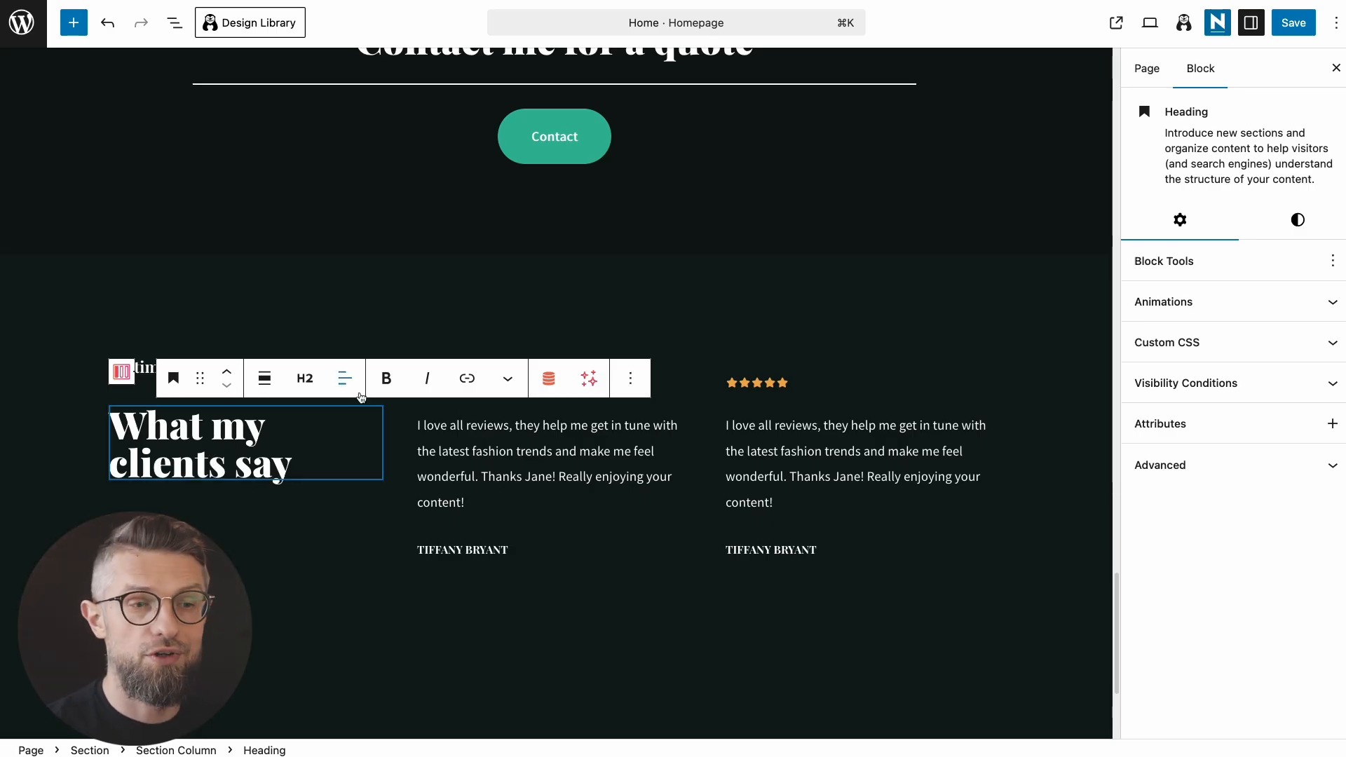
Step: Save the edited homepage
scroll(469, 430, down, 2)
scroll(521, 467, up, 10)
scroll(521, 467, up, 5)
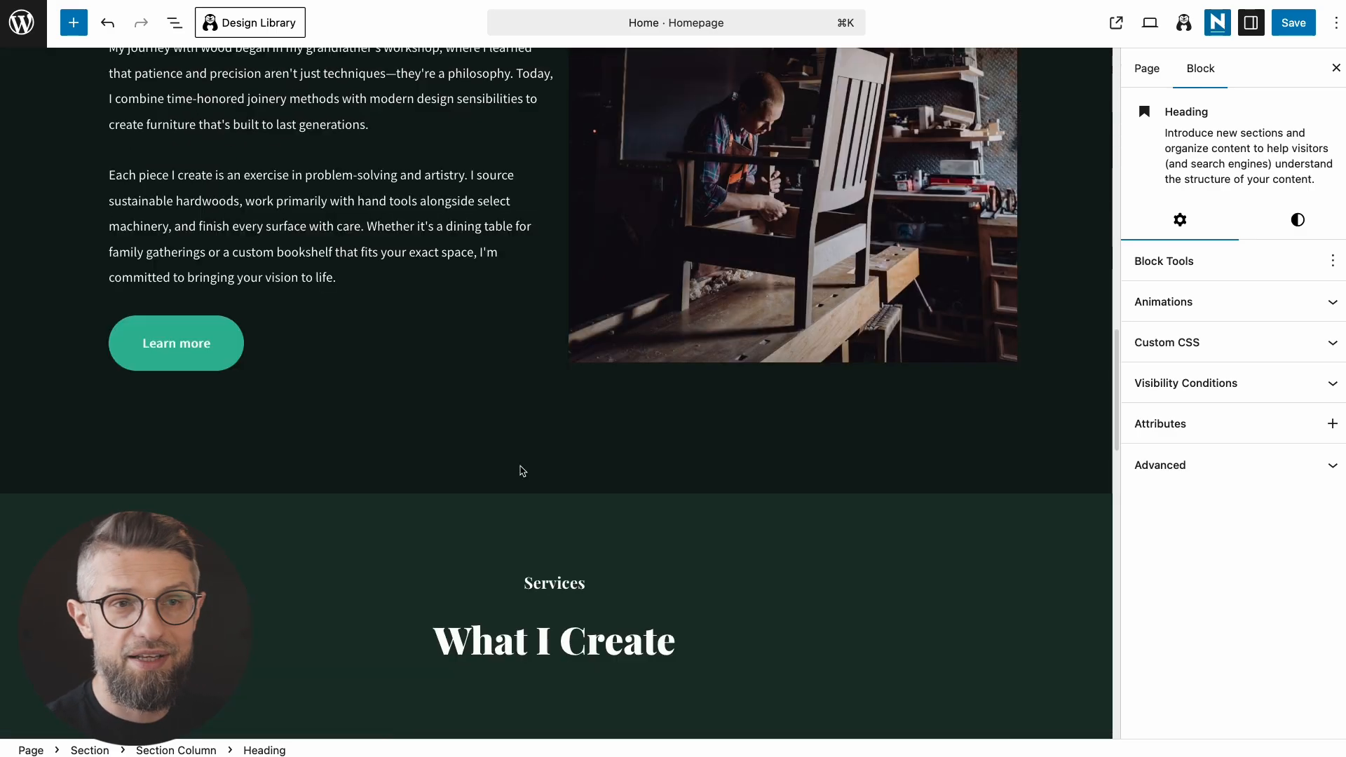
click(1299, 28)
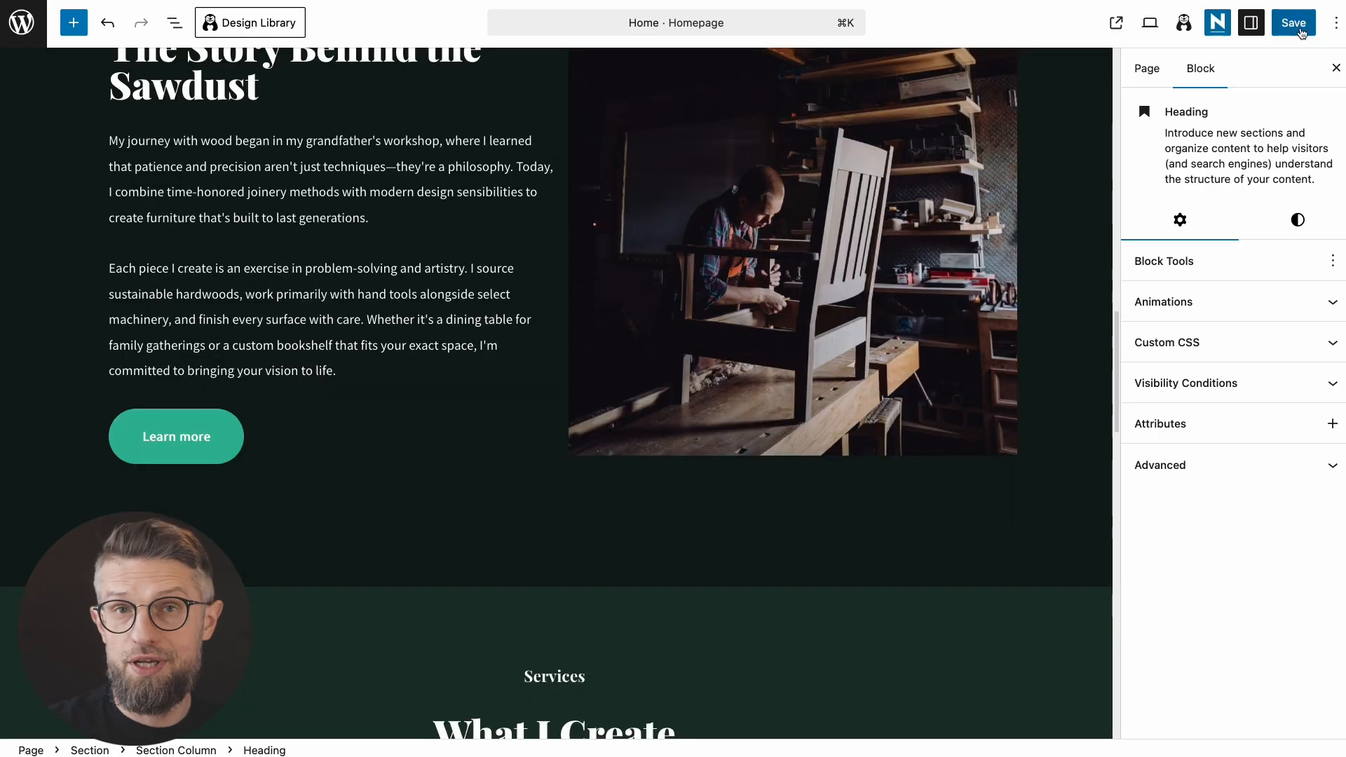
click(1298, 28)
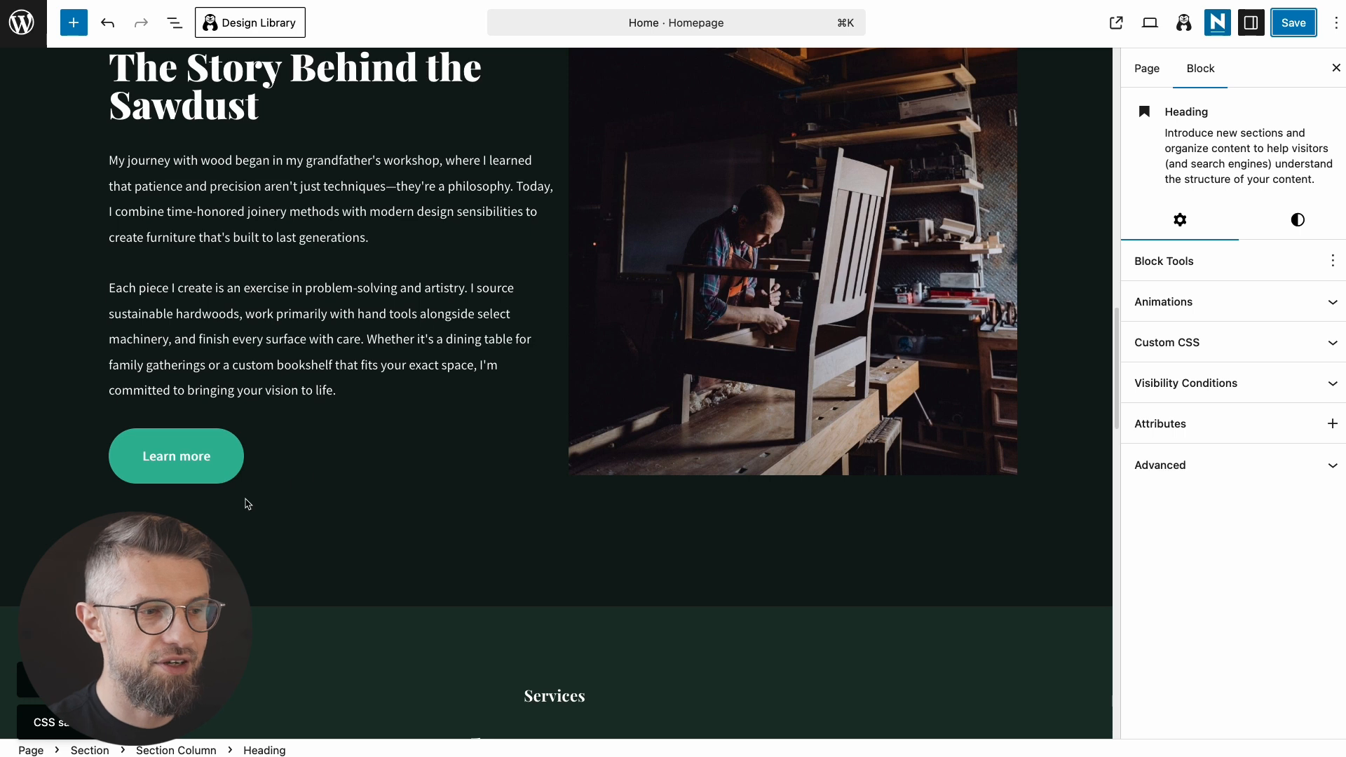
scroll(382, 453, up, 3)
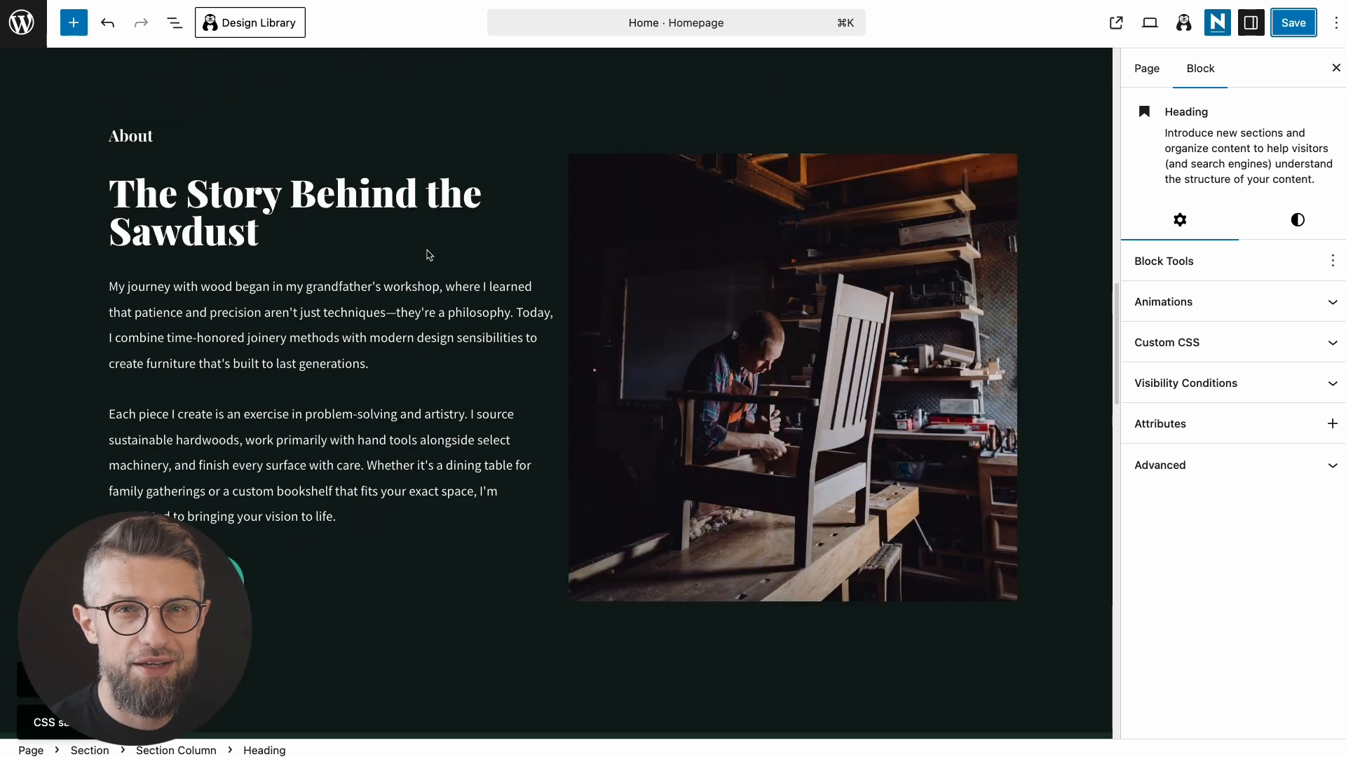
Step: Go to the Neve dashboard's colour settings and zoom the page out a step
click(37, 36)
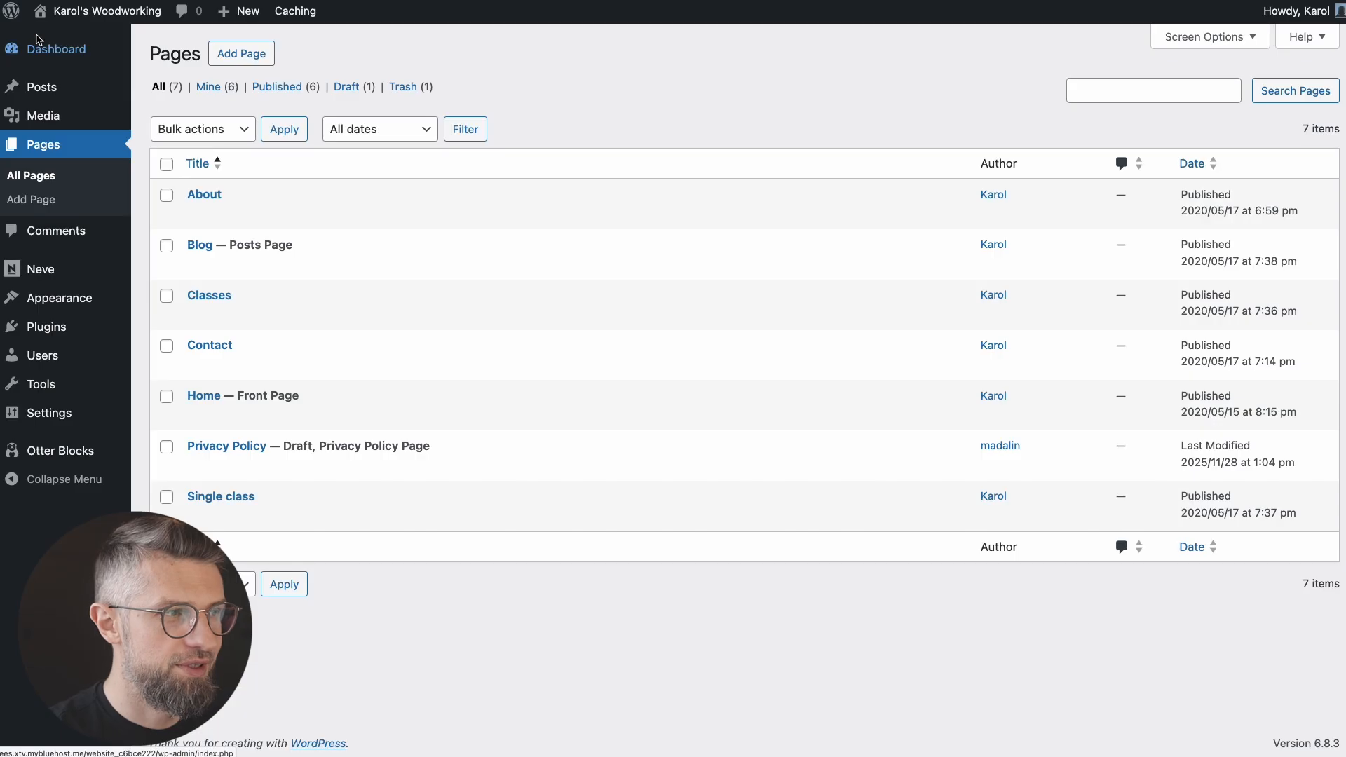
click(40, 270)
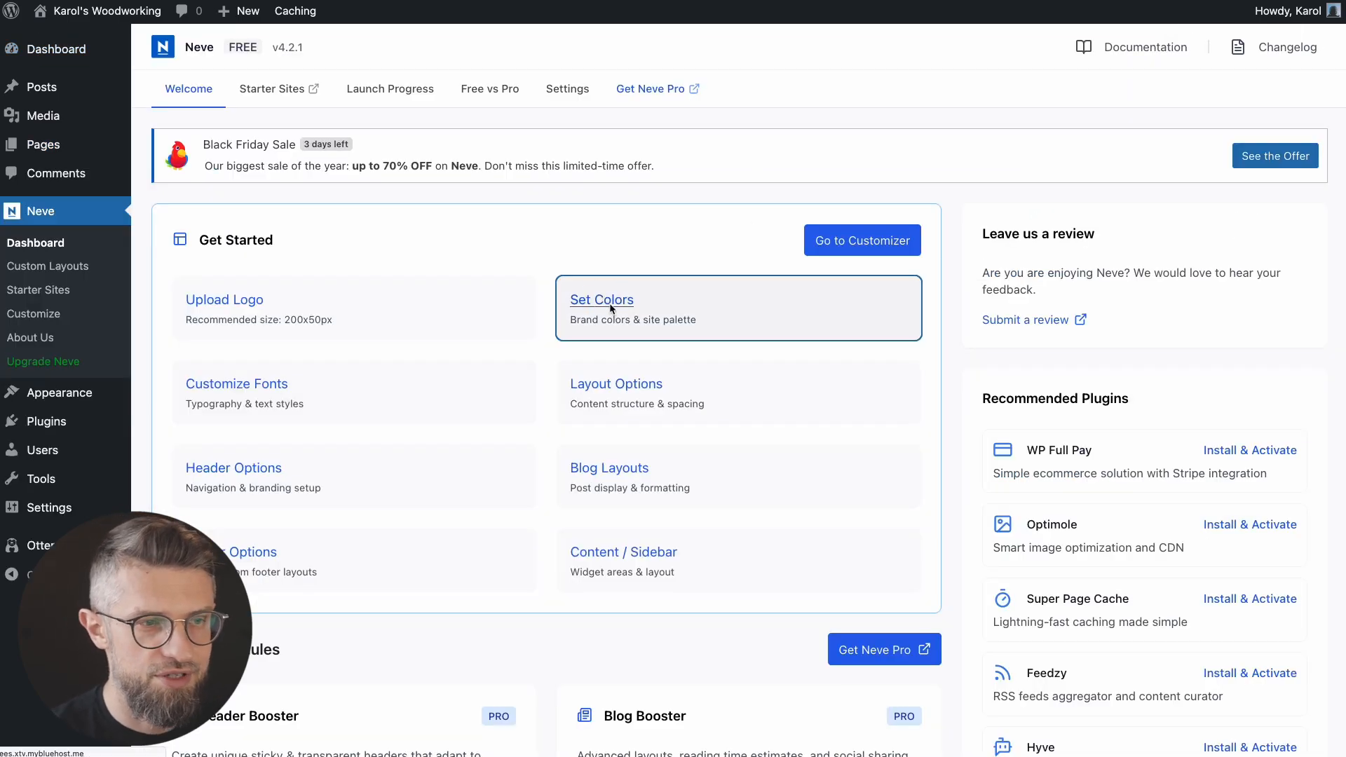
click(612, 308)
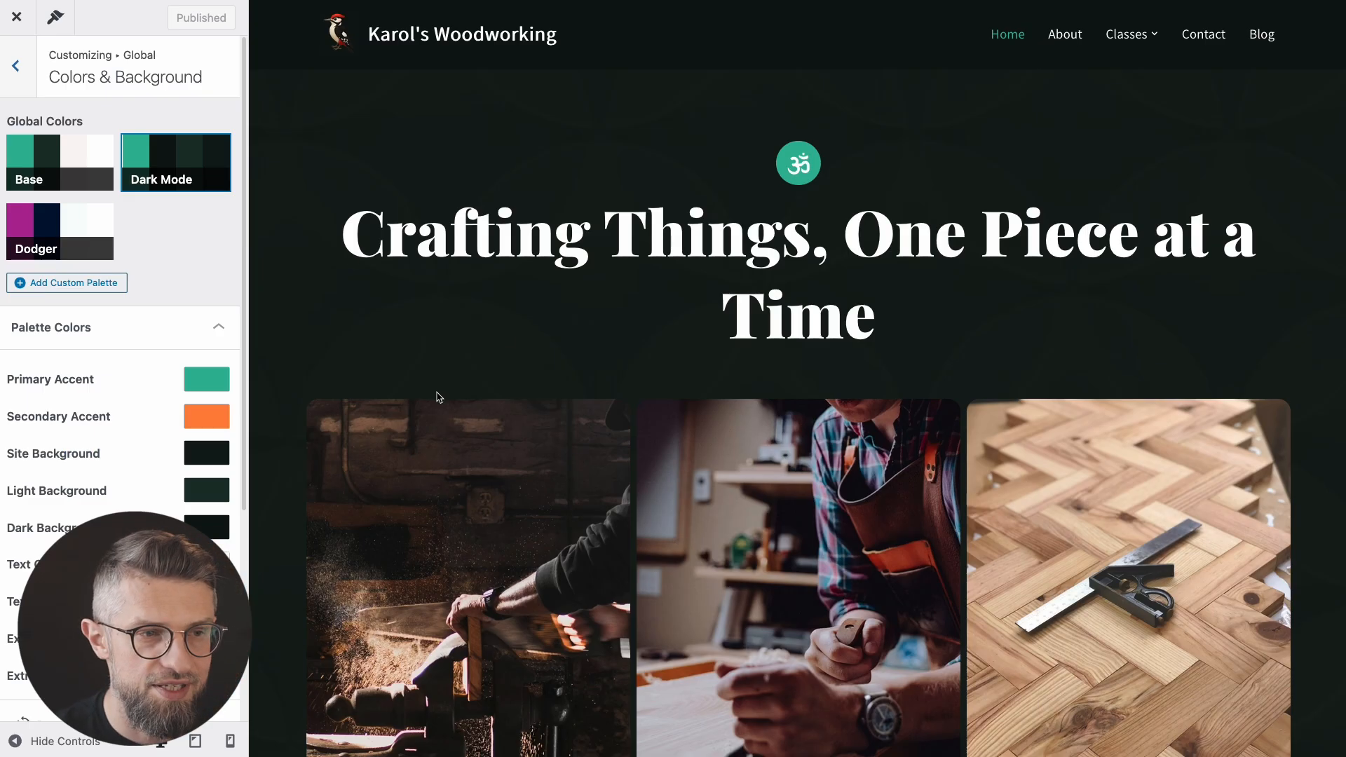
scroll(440, 397, down, 1)
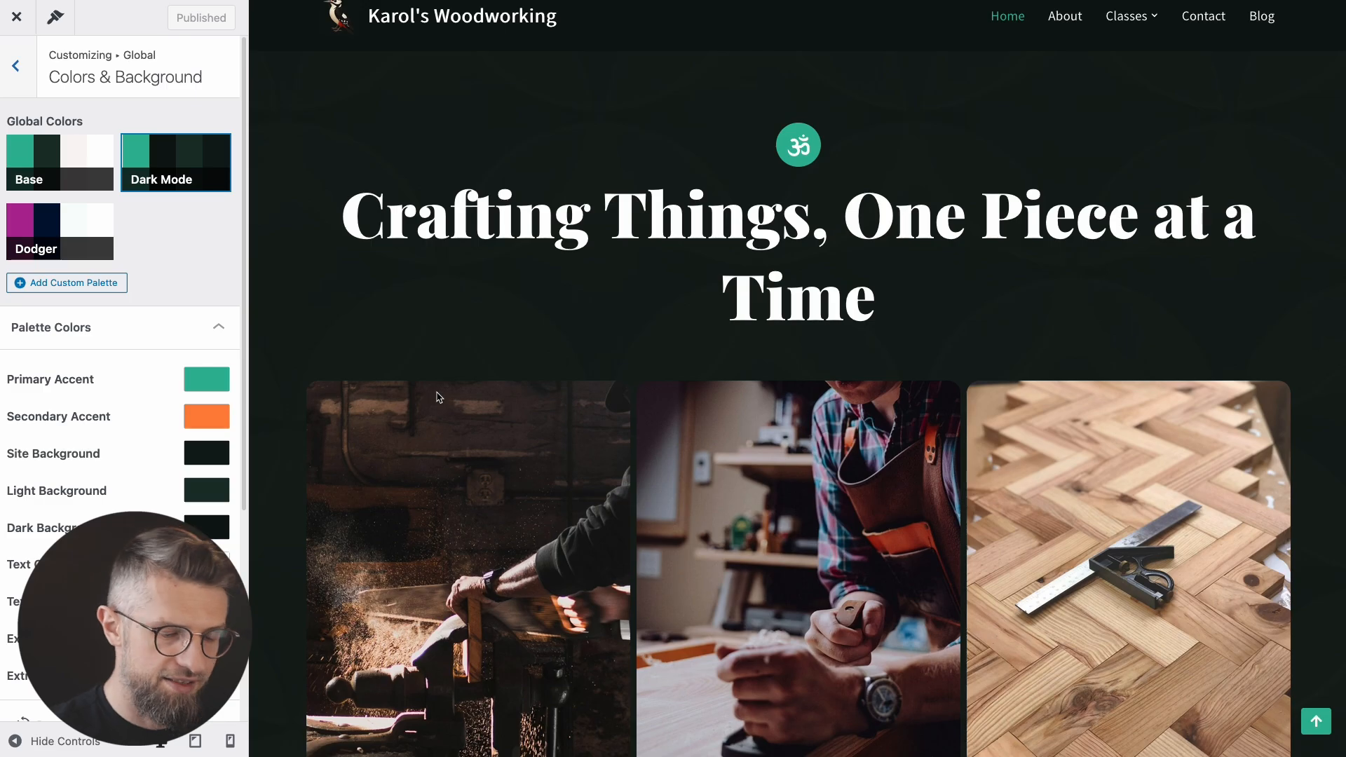
key(super+minus)
scroll(421, 410, down, 1)
scroll(361, 452, up, 1)
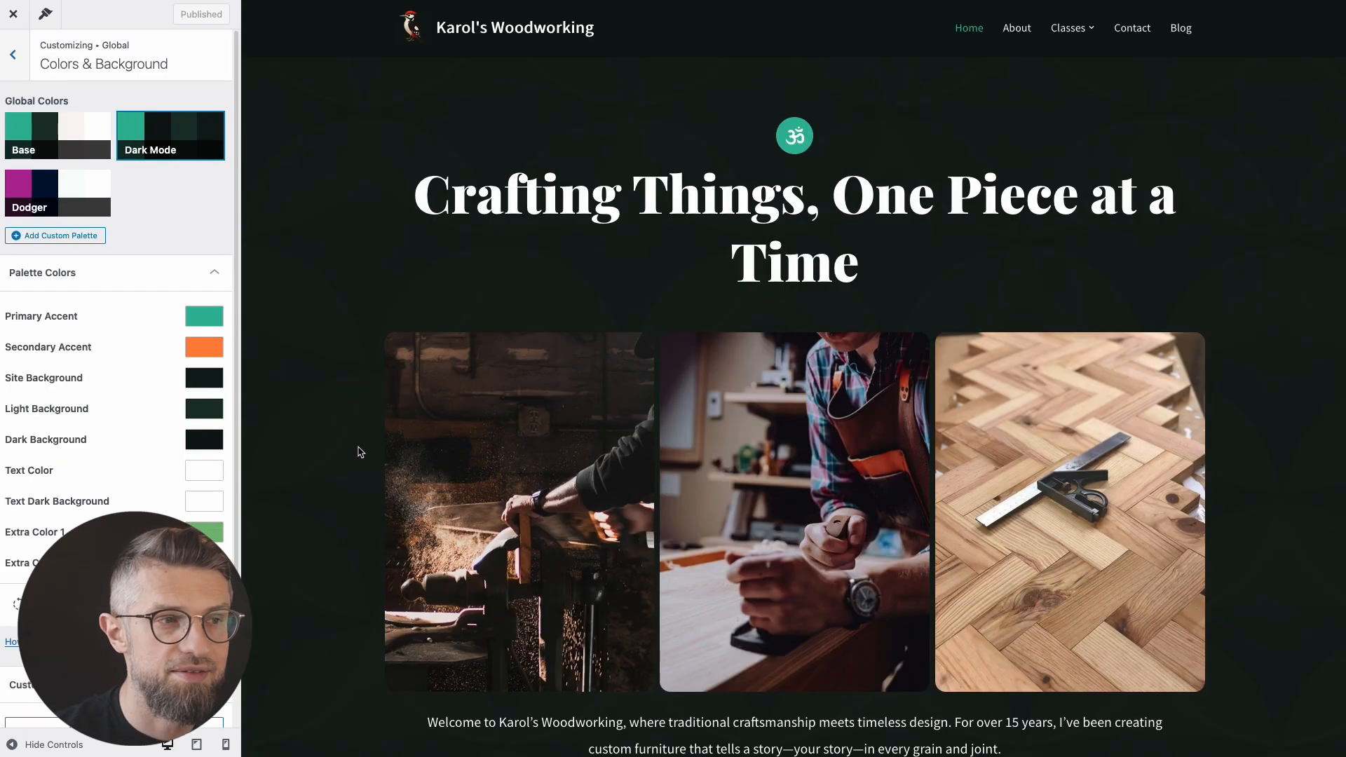
scroll(344, 371, down, 1)
scroll(327, 372, up, 1)
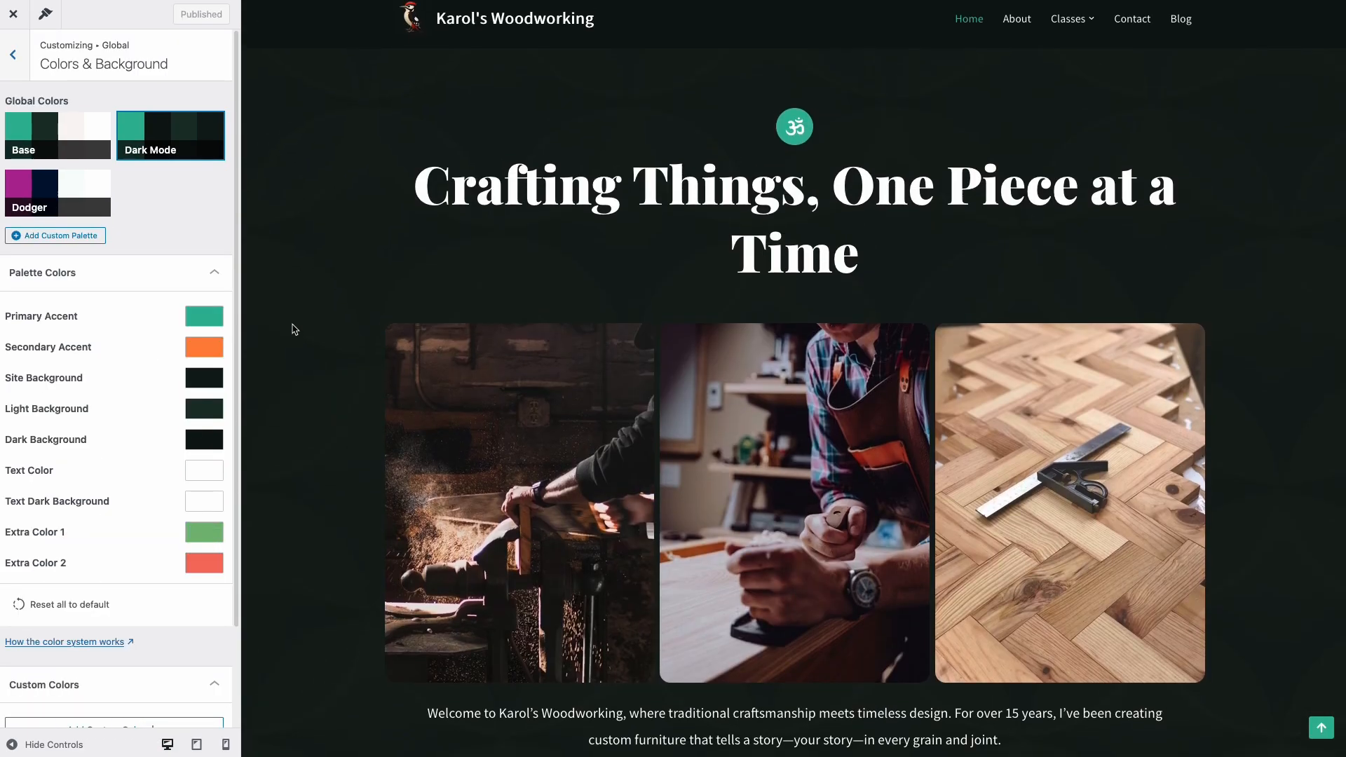
Step: Set the Primary Accent colour to copper B87333
click(200, 320)
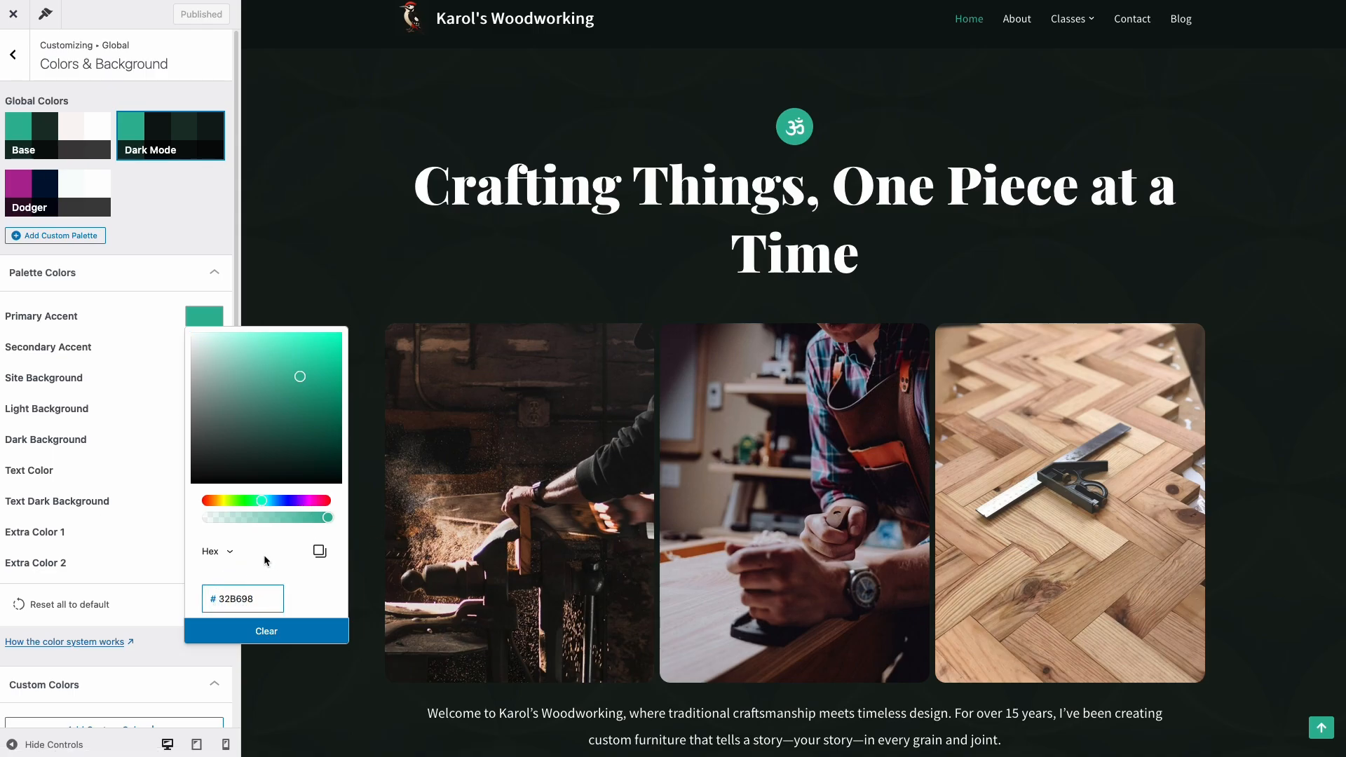
drag(278, 503, 293, 507)
drag(303, 398, 304, 358)
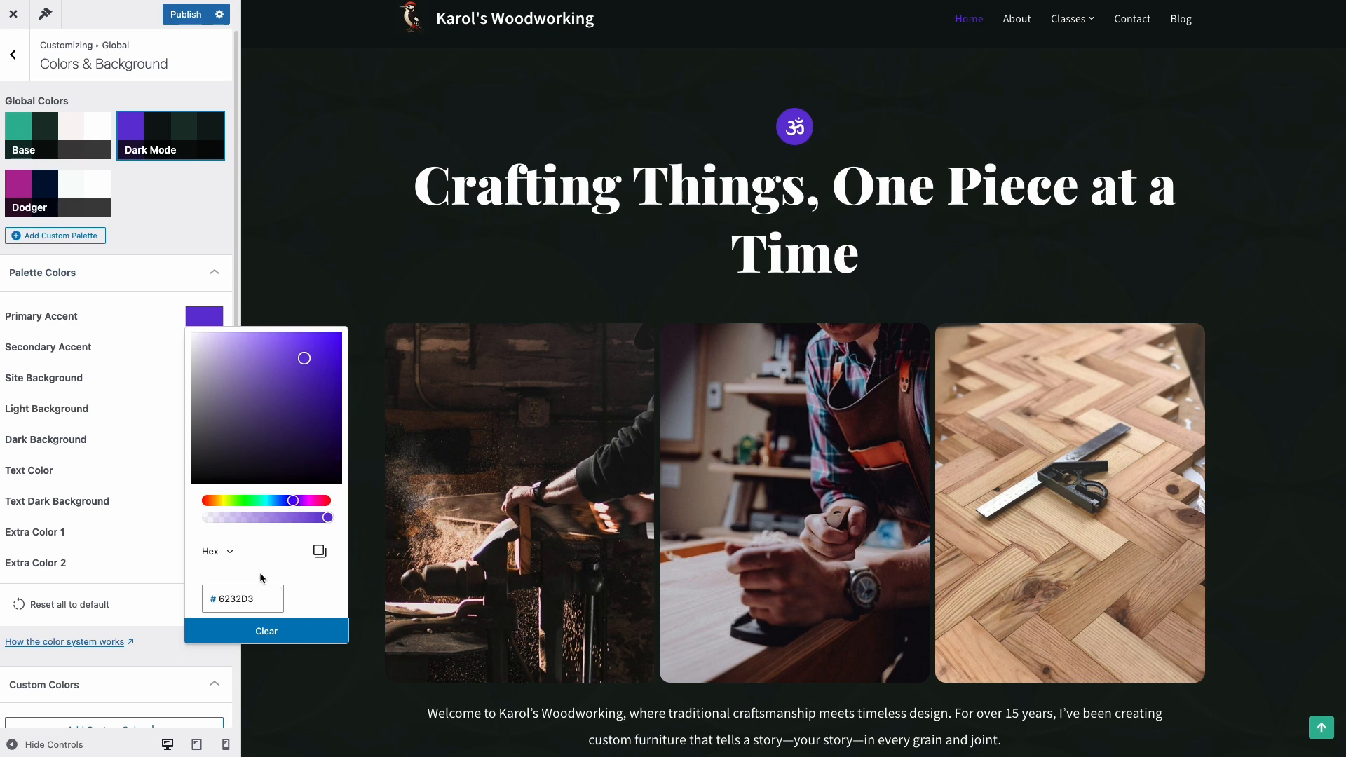
text(B87333)
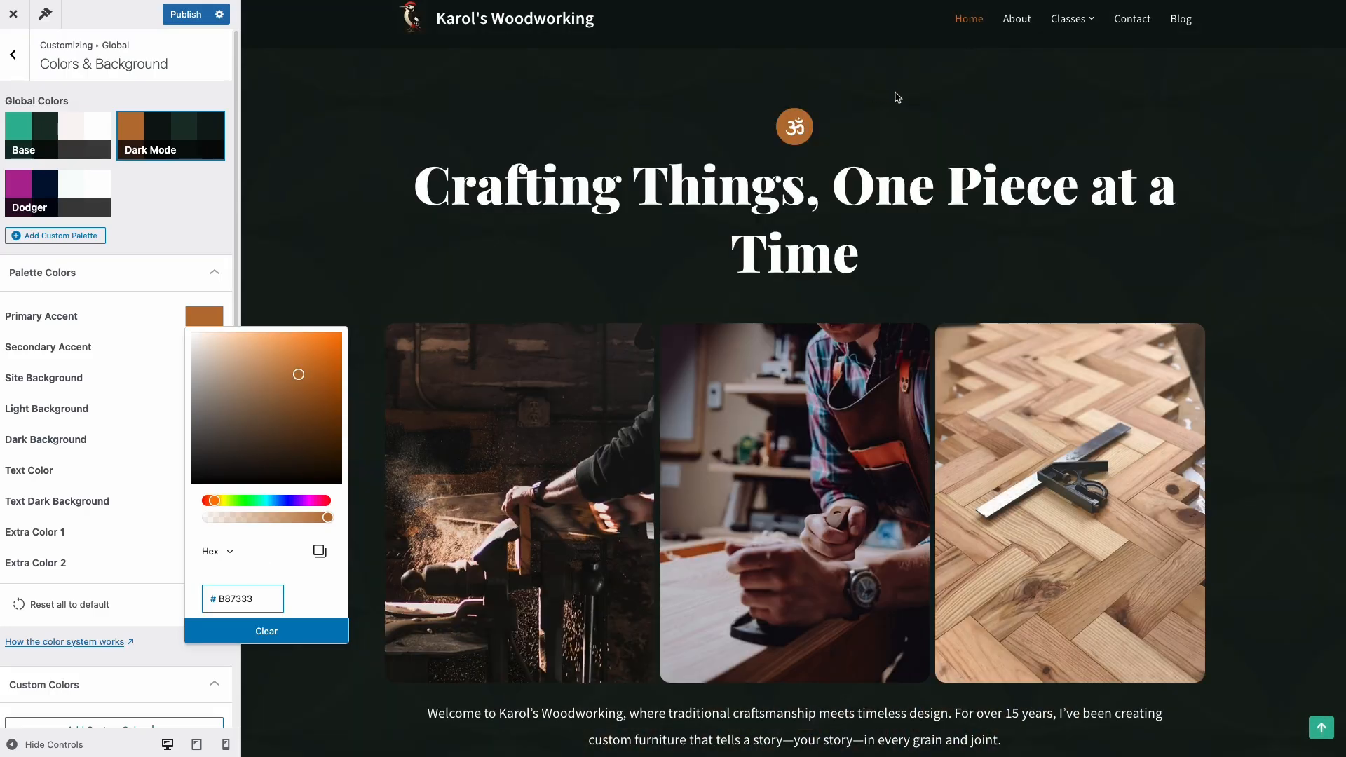
click(216, 229)
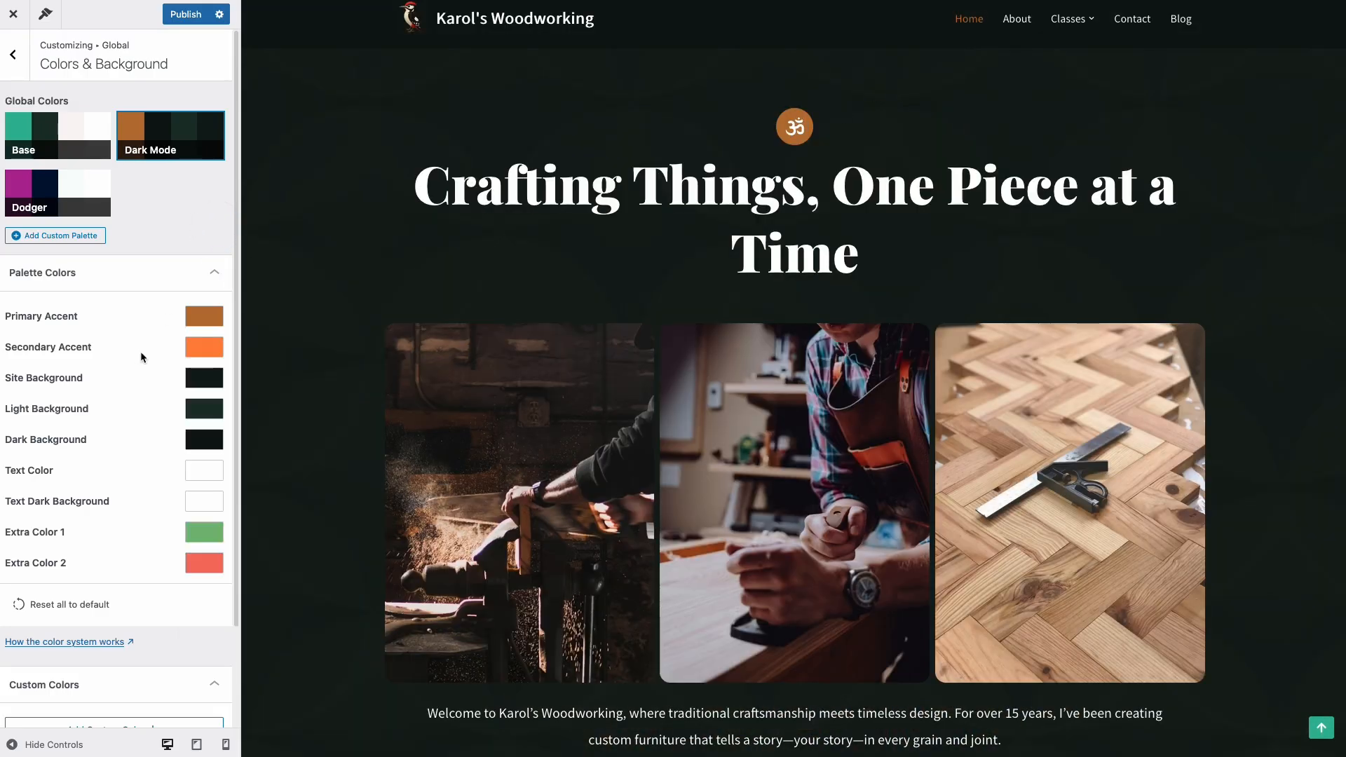
Step: Set Extra Color 1 to D4A574 and publish the palette
click(204, 349)
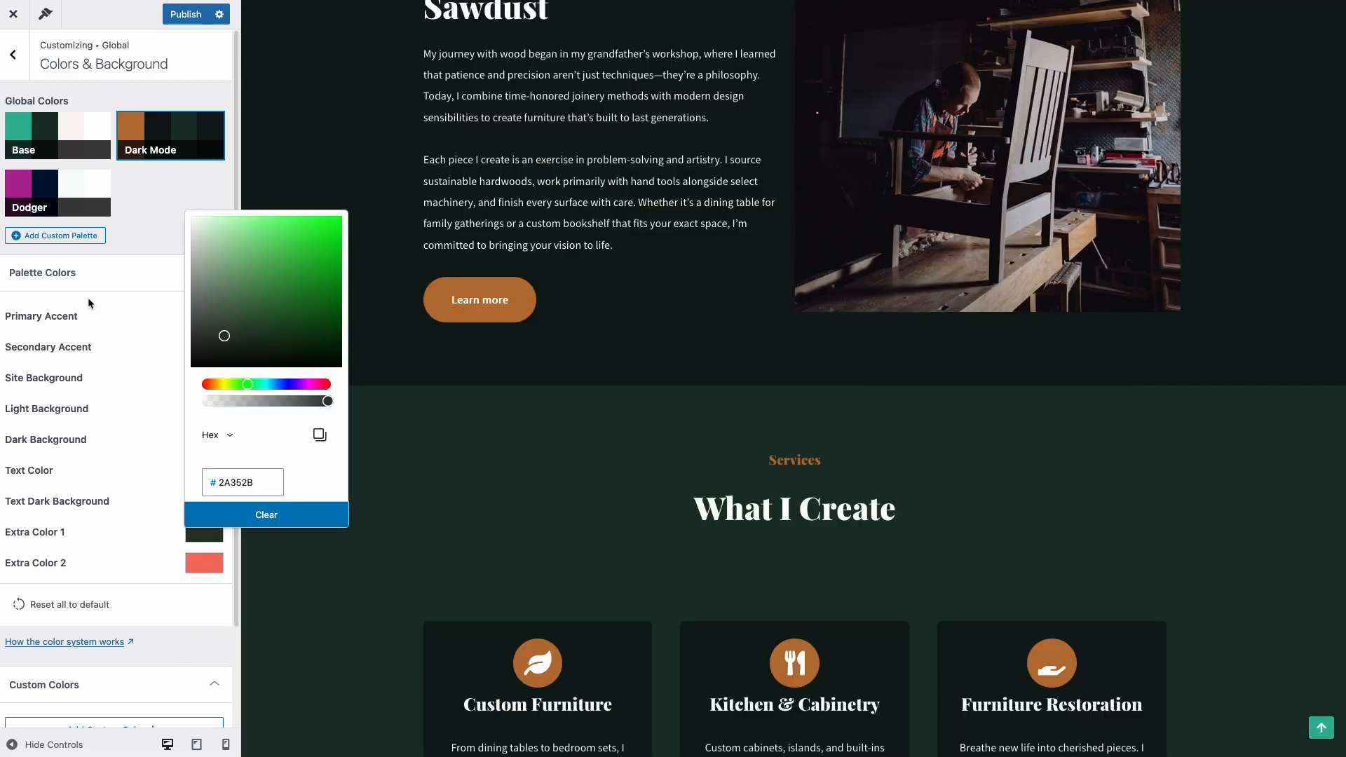
double_click(236, 491)
text(D4A574)
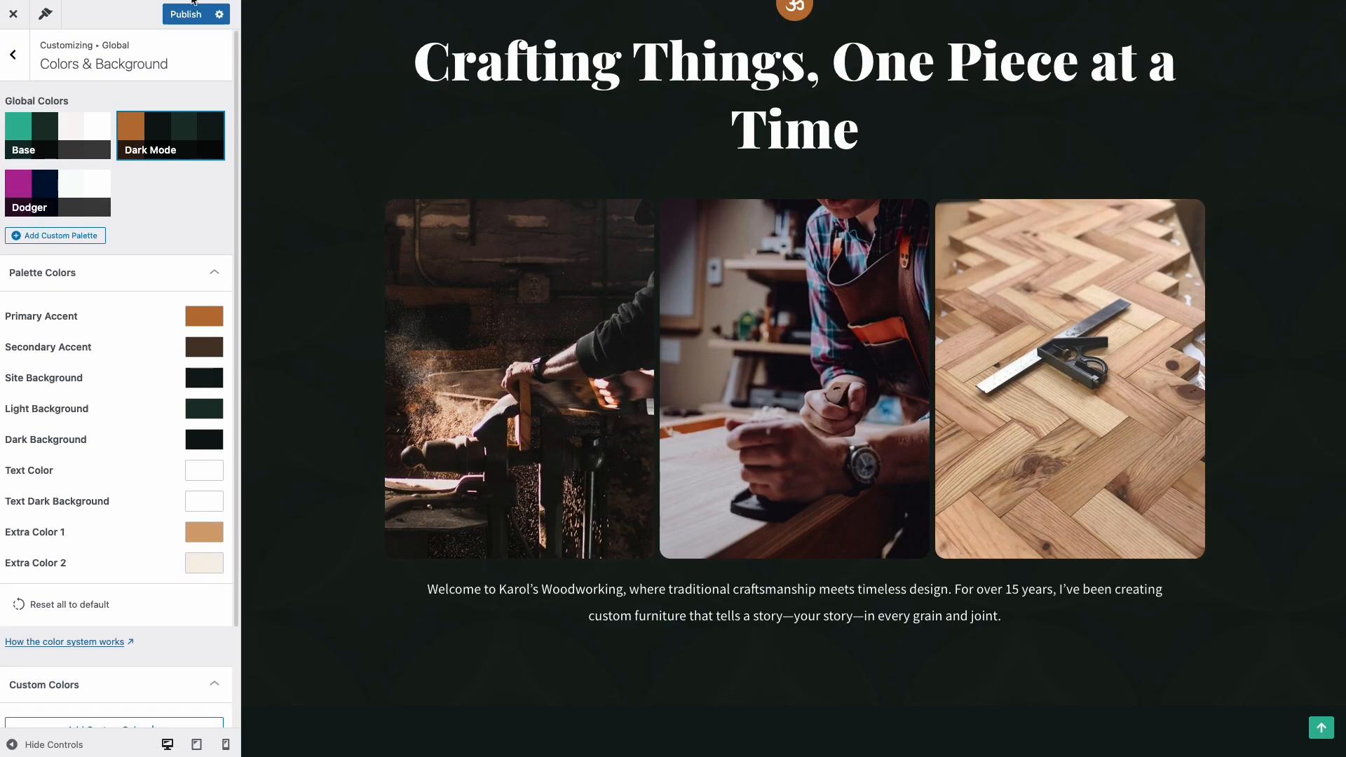
click(188, 14)
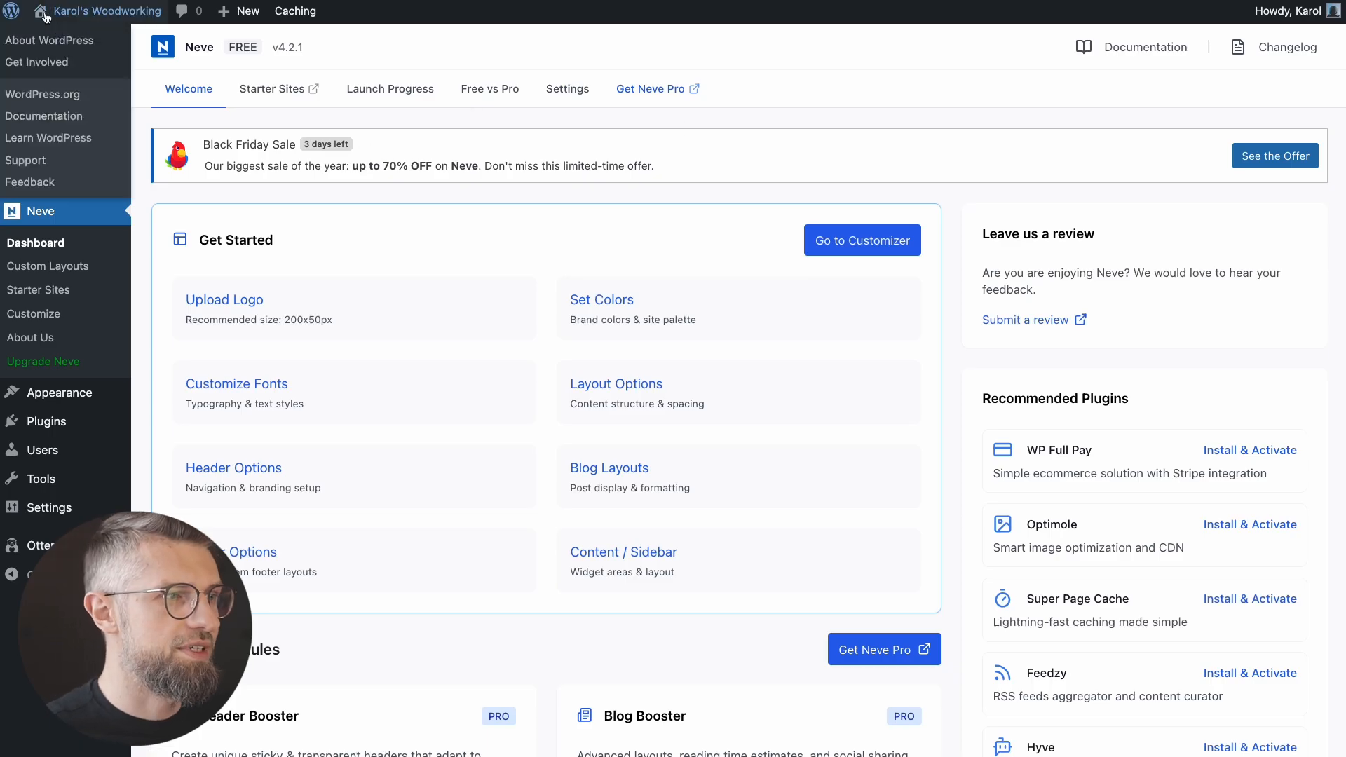
click(49, 36)
scroll(87, 393, down, 10)
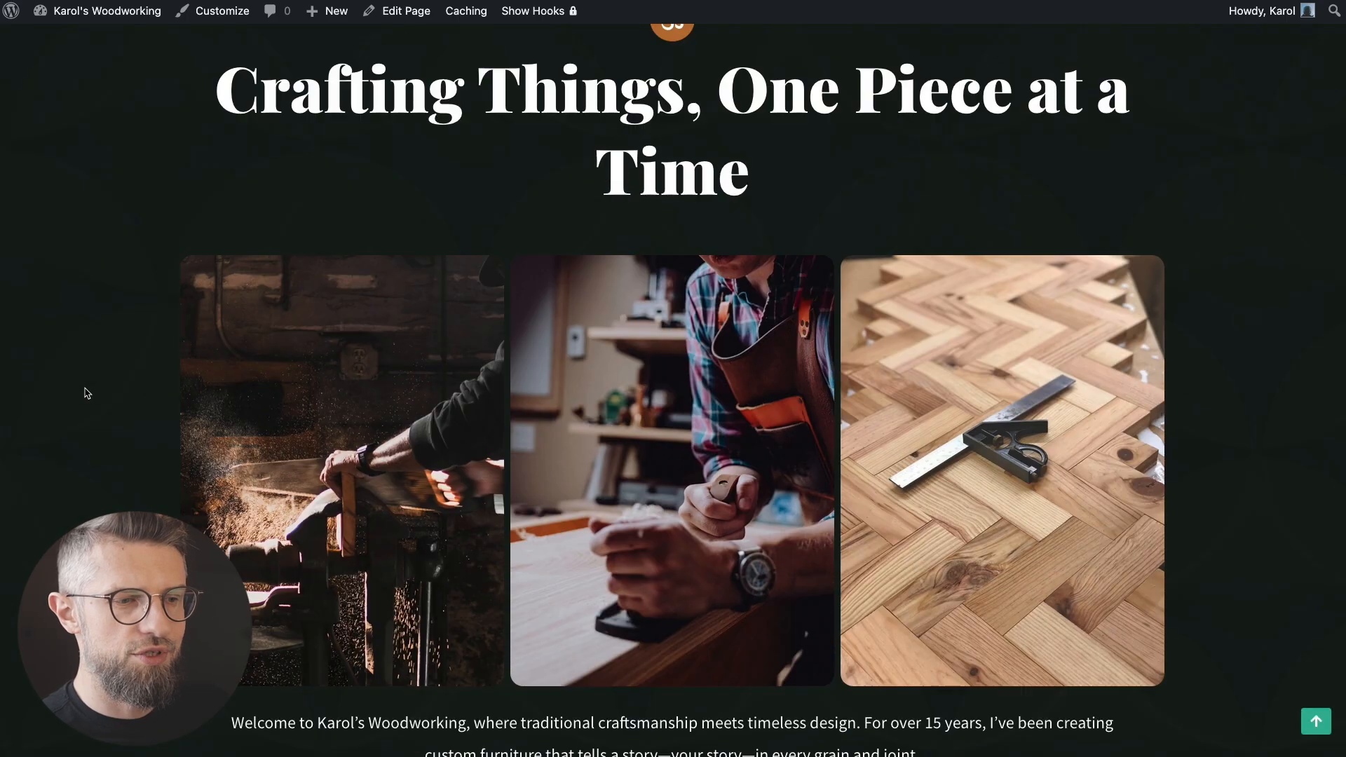
scroll(86, 387, down, 5)
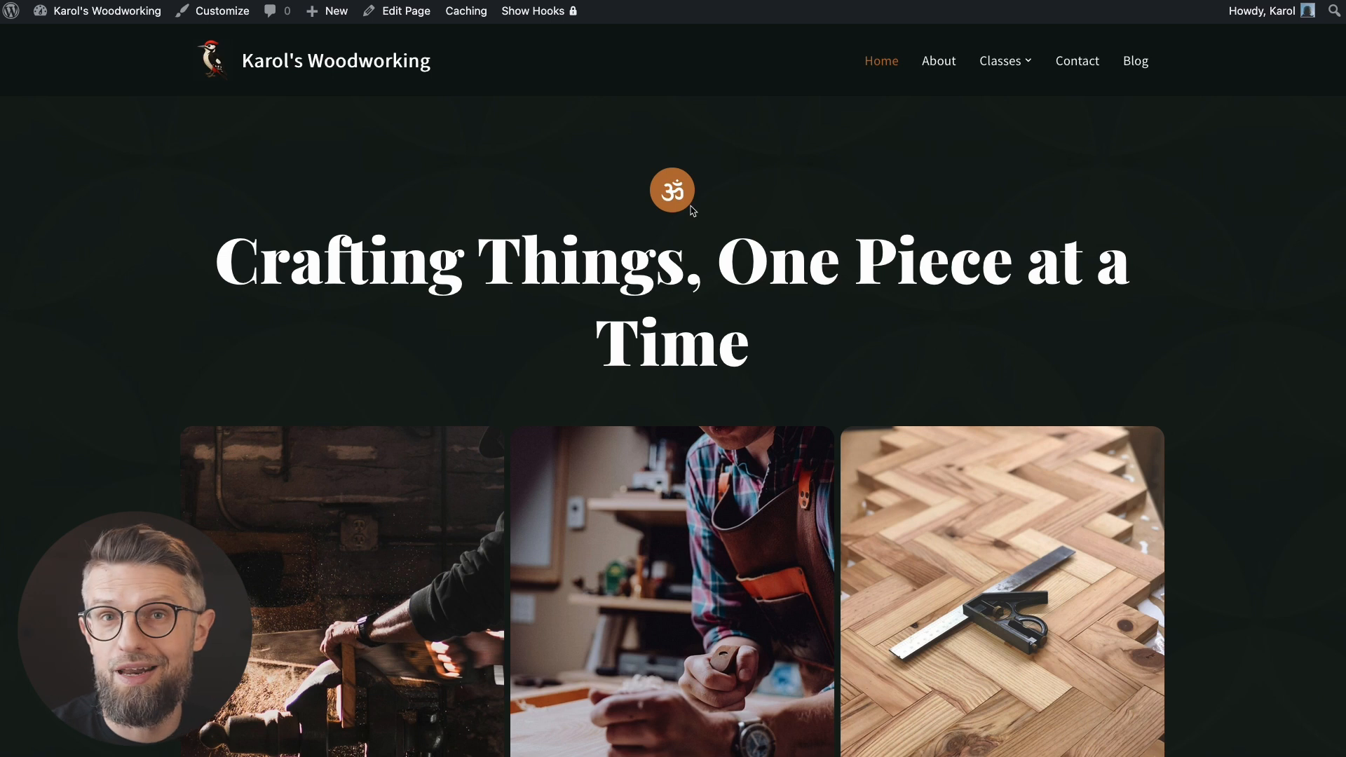
scroll(157, 346, down, 8)
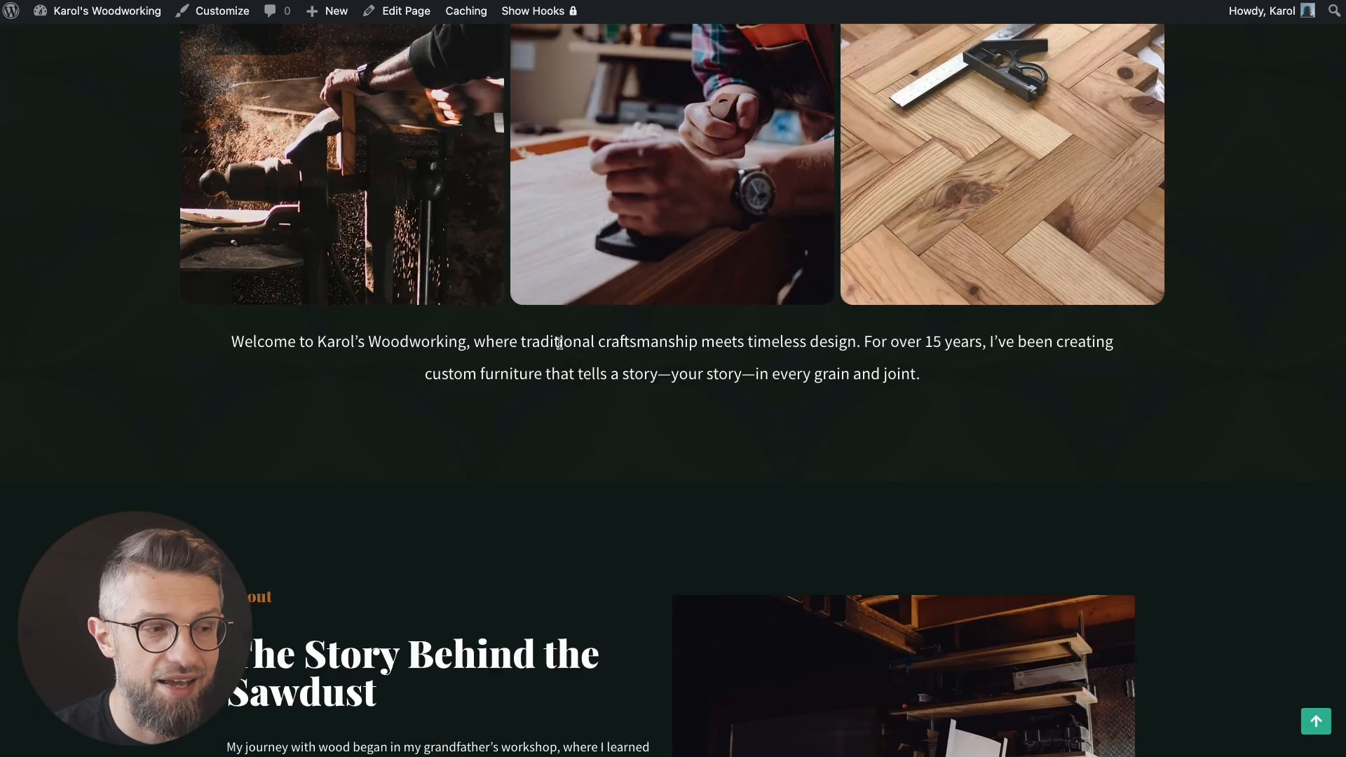
scroll(560, 344, down, 6)
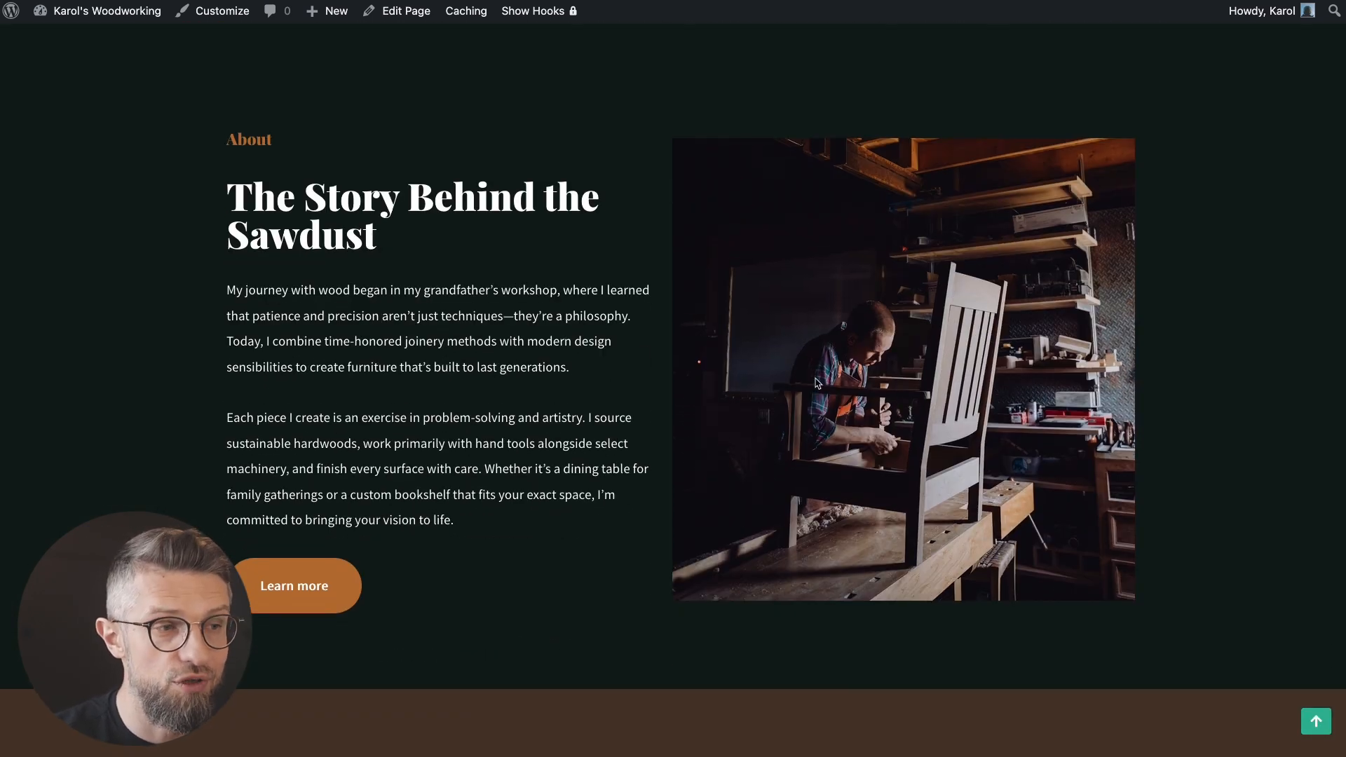
scroll(817, 382, down, 1)
scroll(313, 399, down, 9)
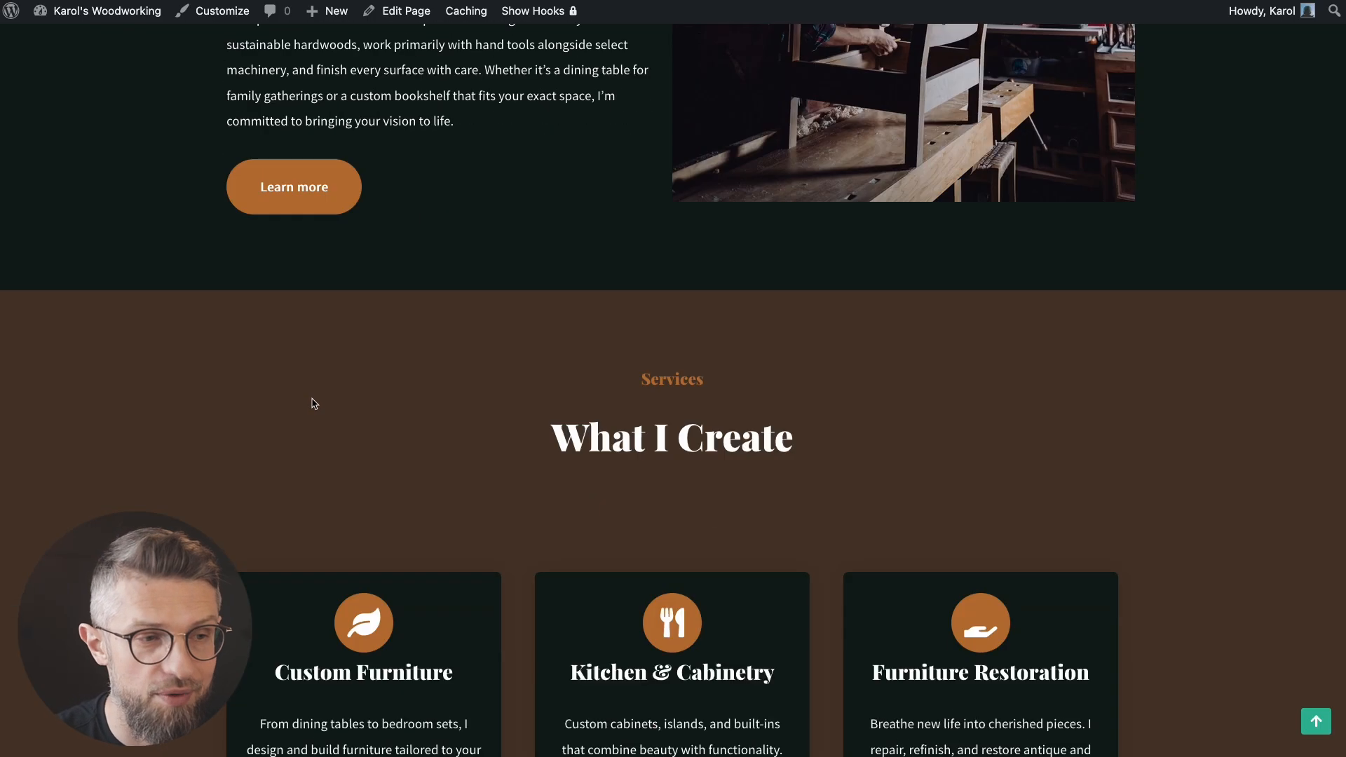
scroll(278, 427, down, 8)
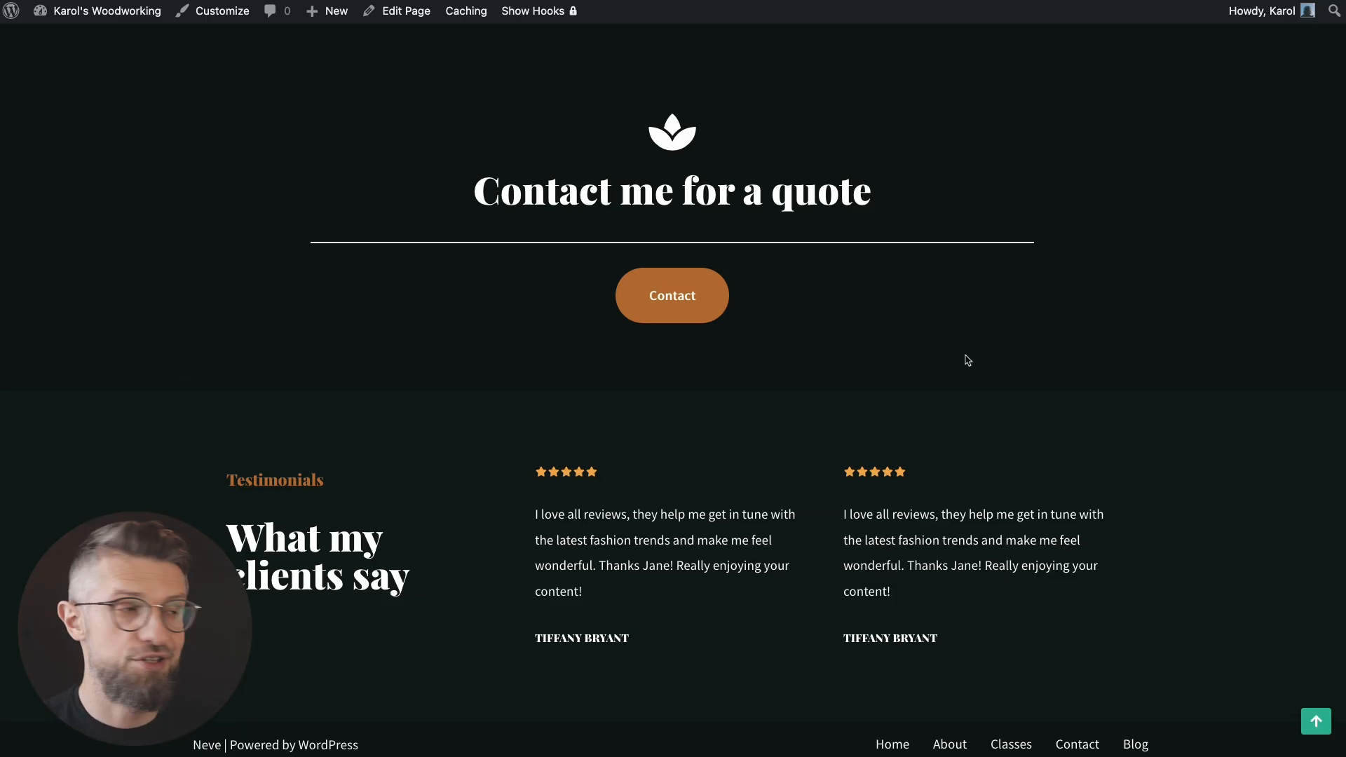
scroll(204, 392, up, 20)
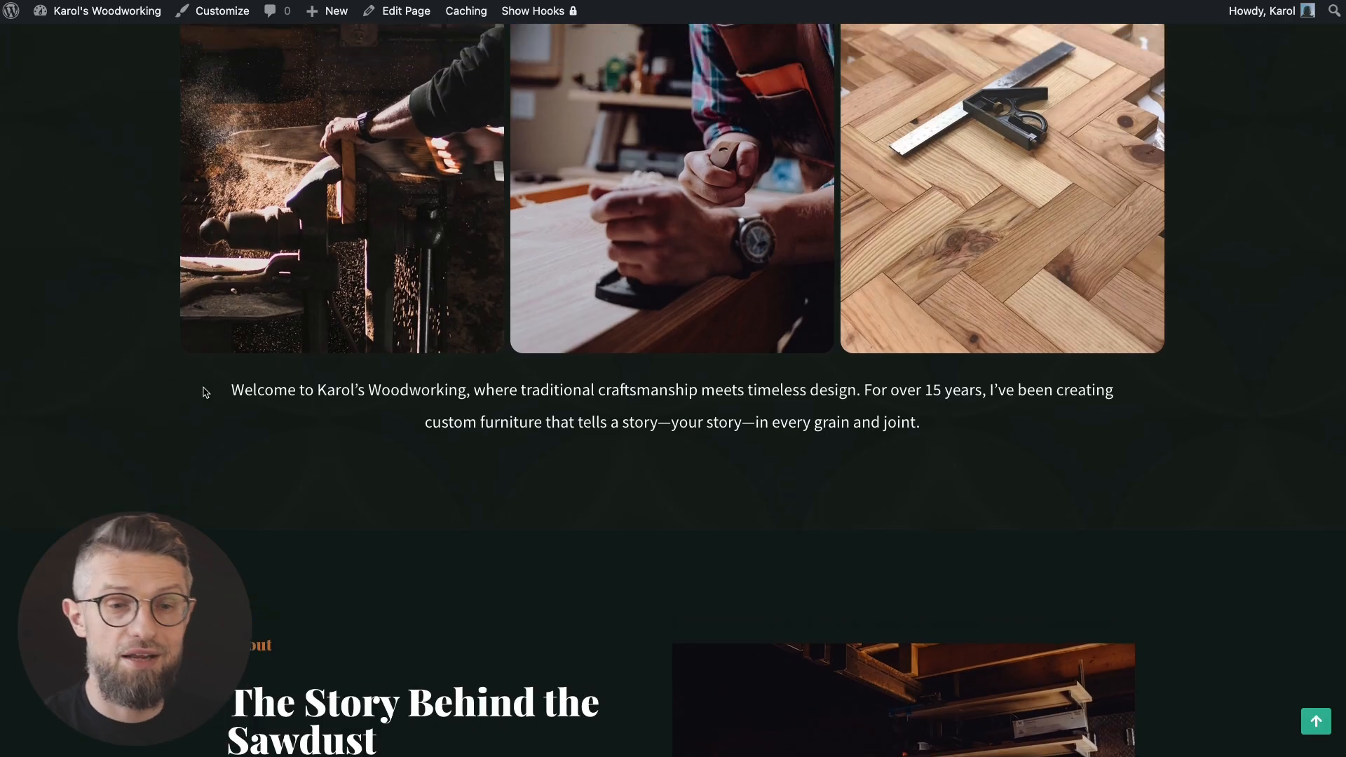
scroll(206, 394, up, 6)
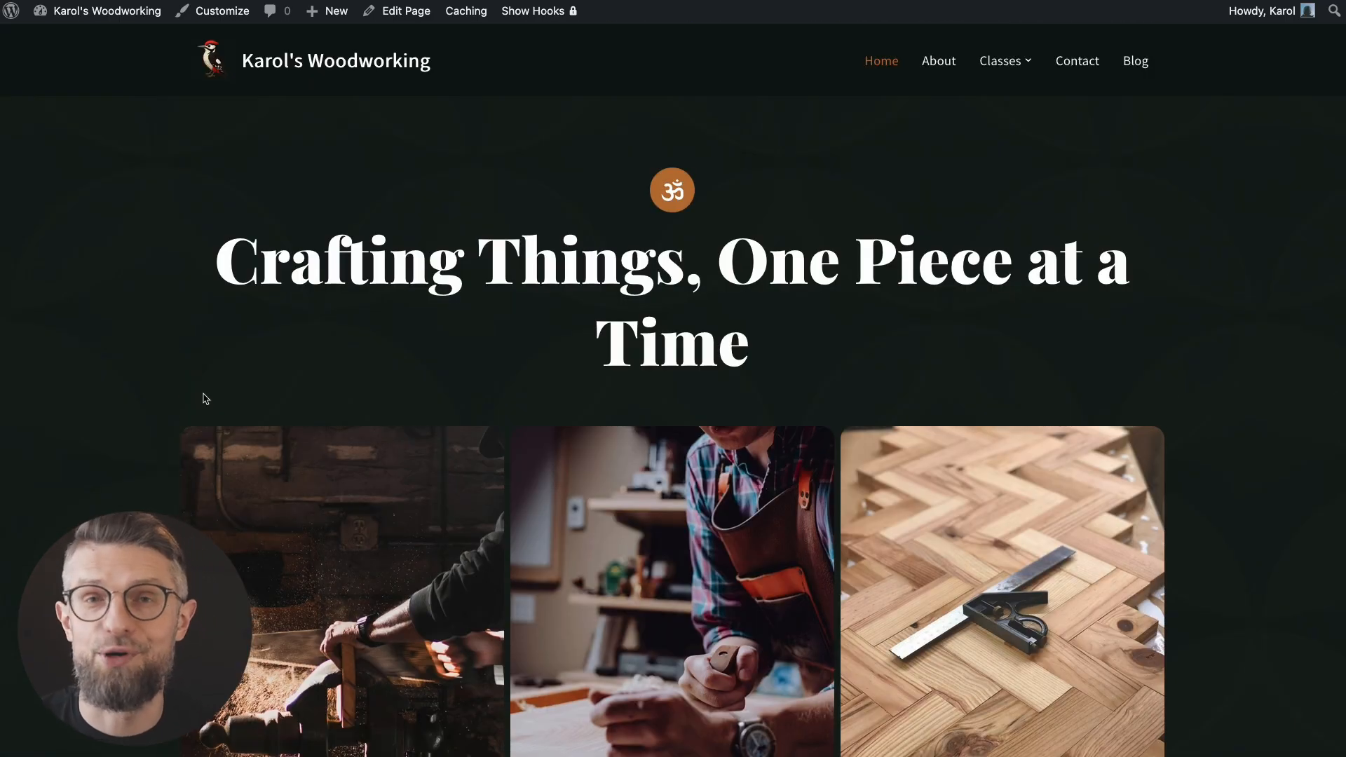
scroll(205, 398, down, 3)
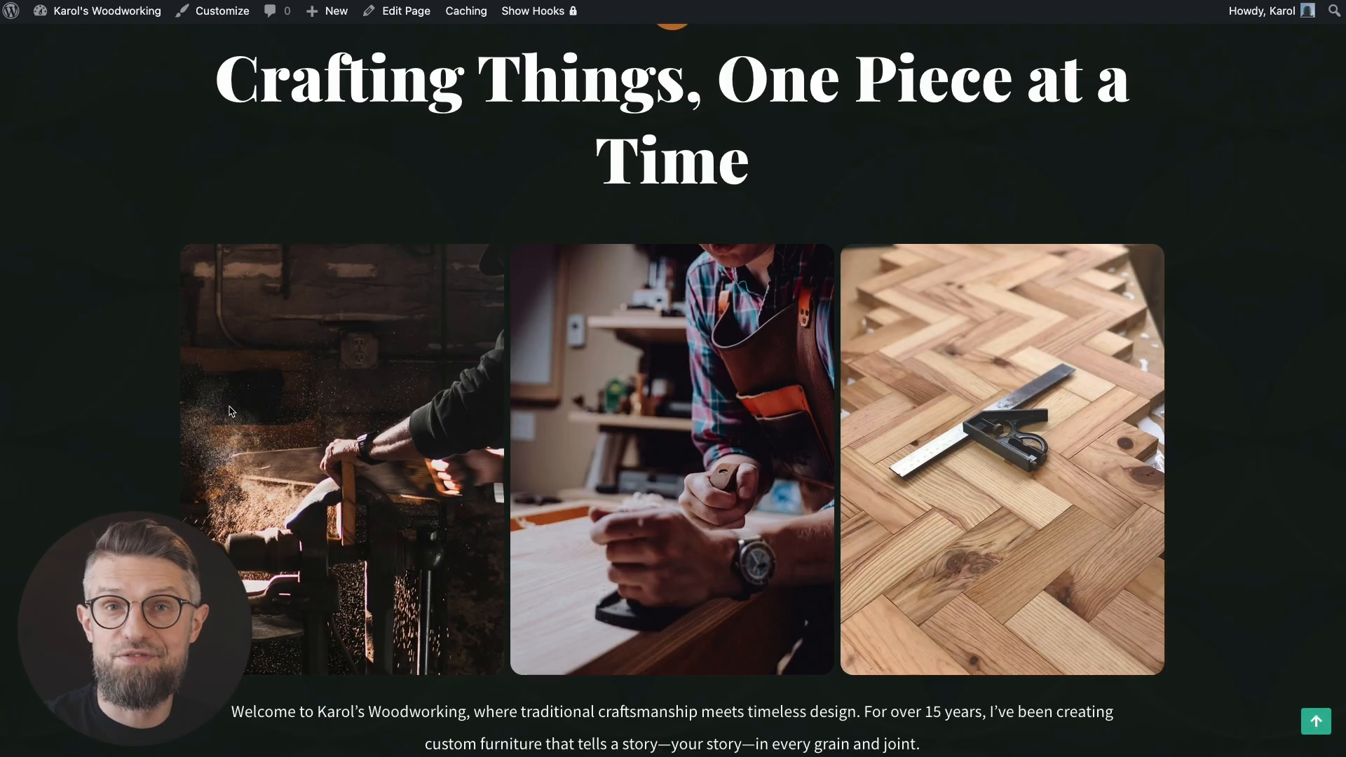
scroll(206, 381, up, 3)
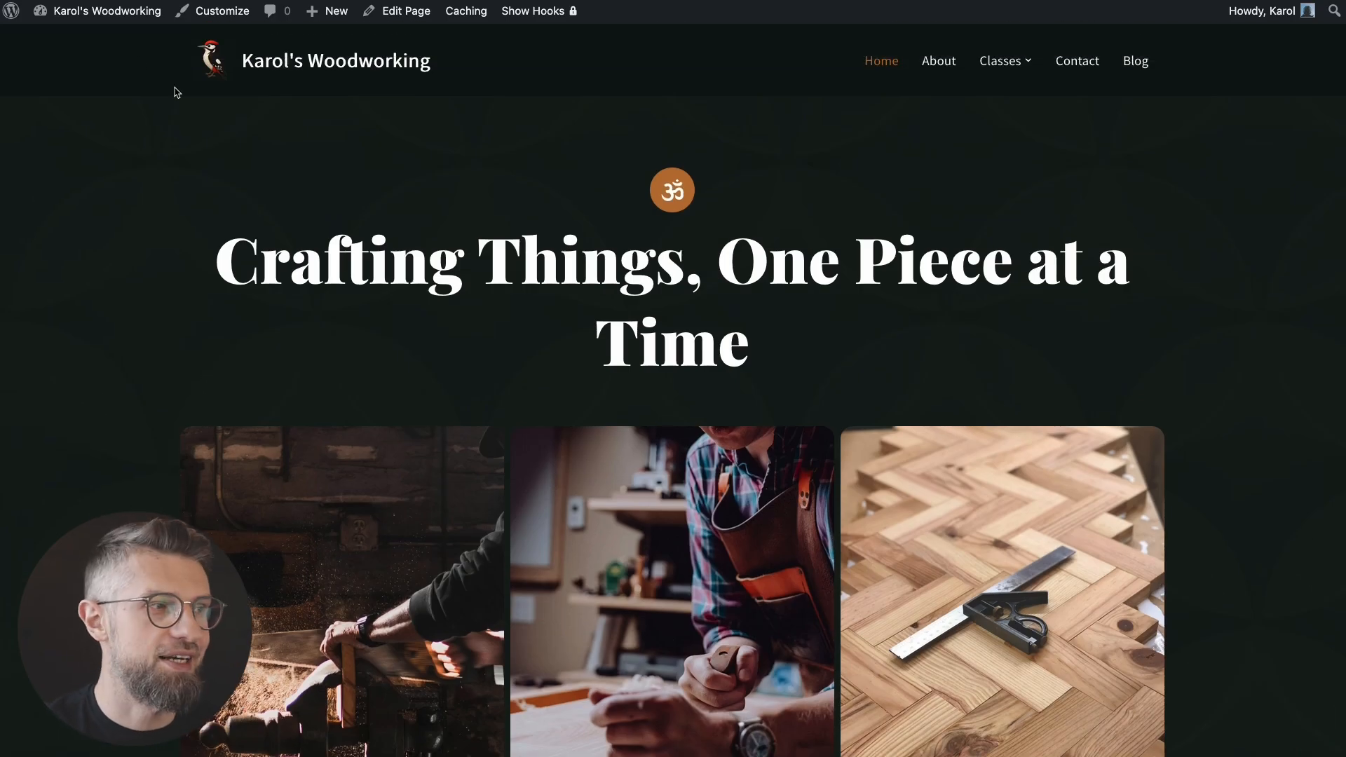
click(74, 19)
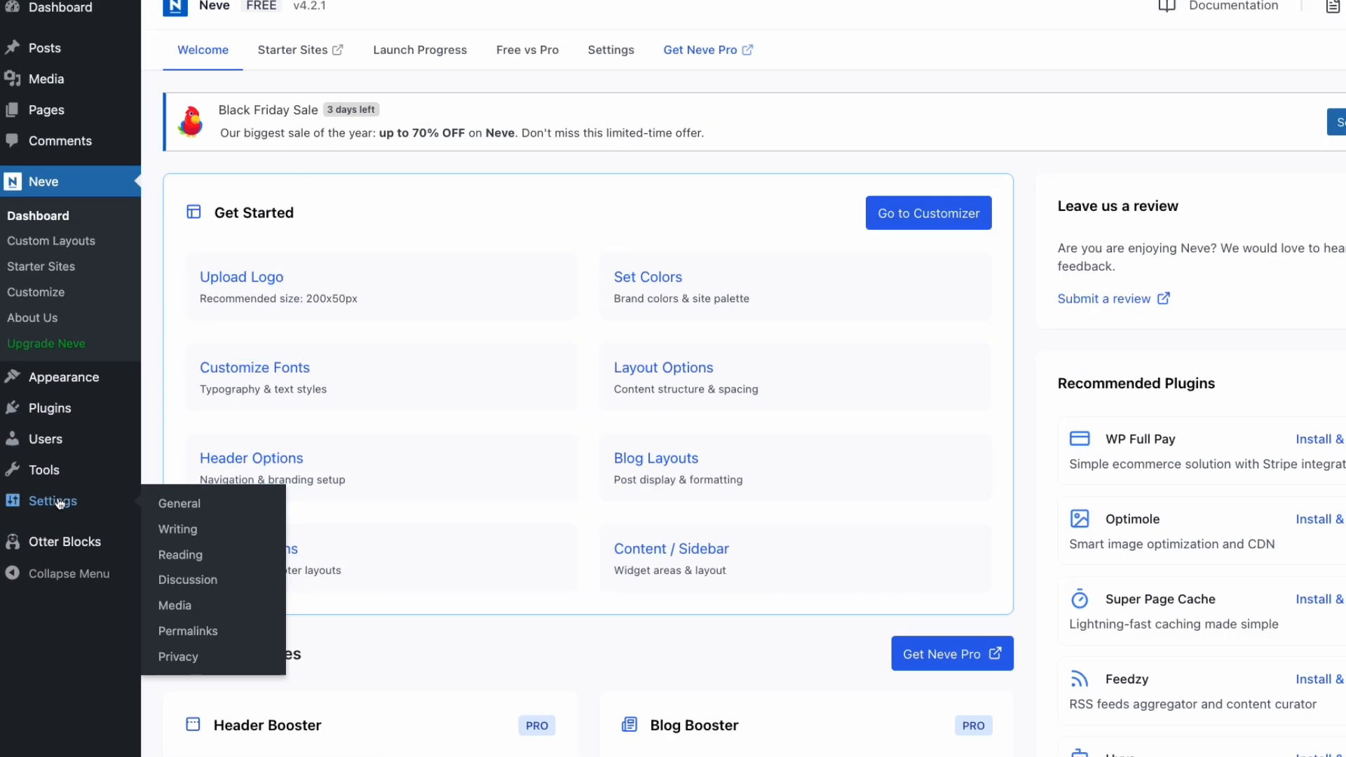
Step: In General Settings, upload the woodpecker image and set it as the cropped site icon
click(59, 504)
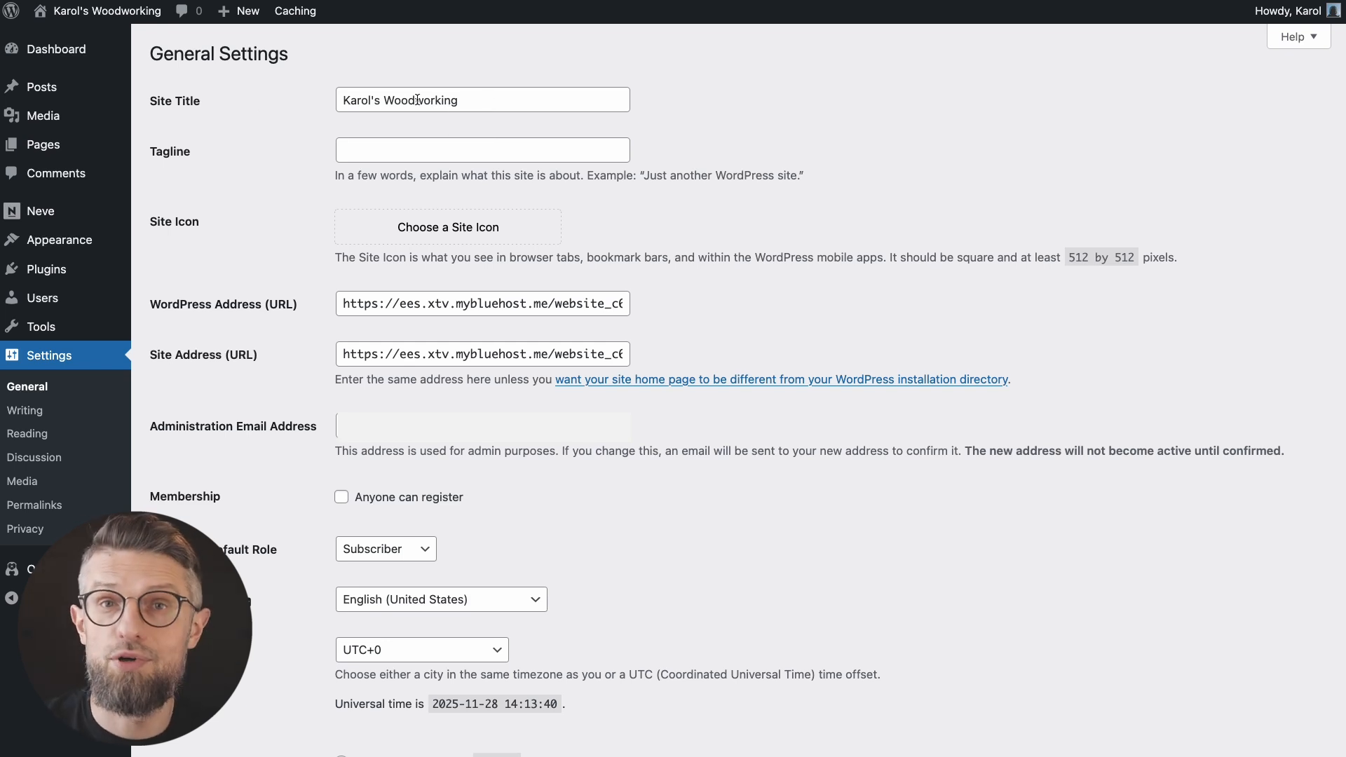
click(380, 149)
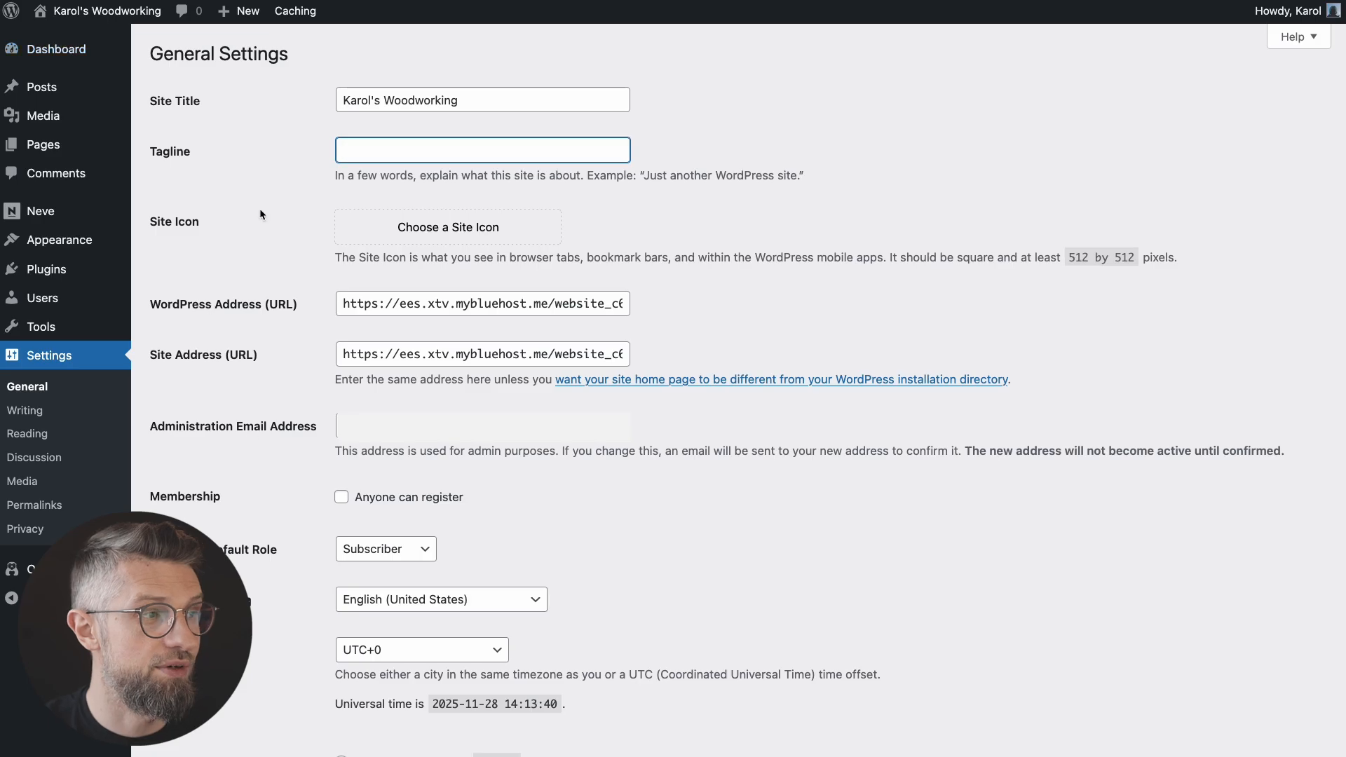
click(484, 227)
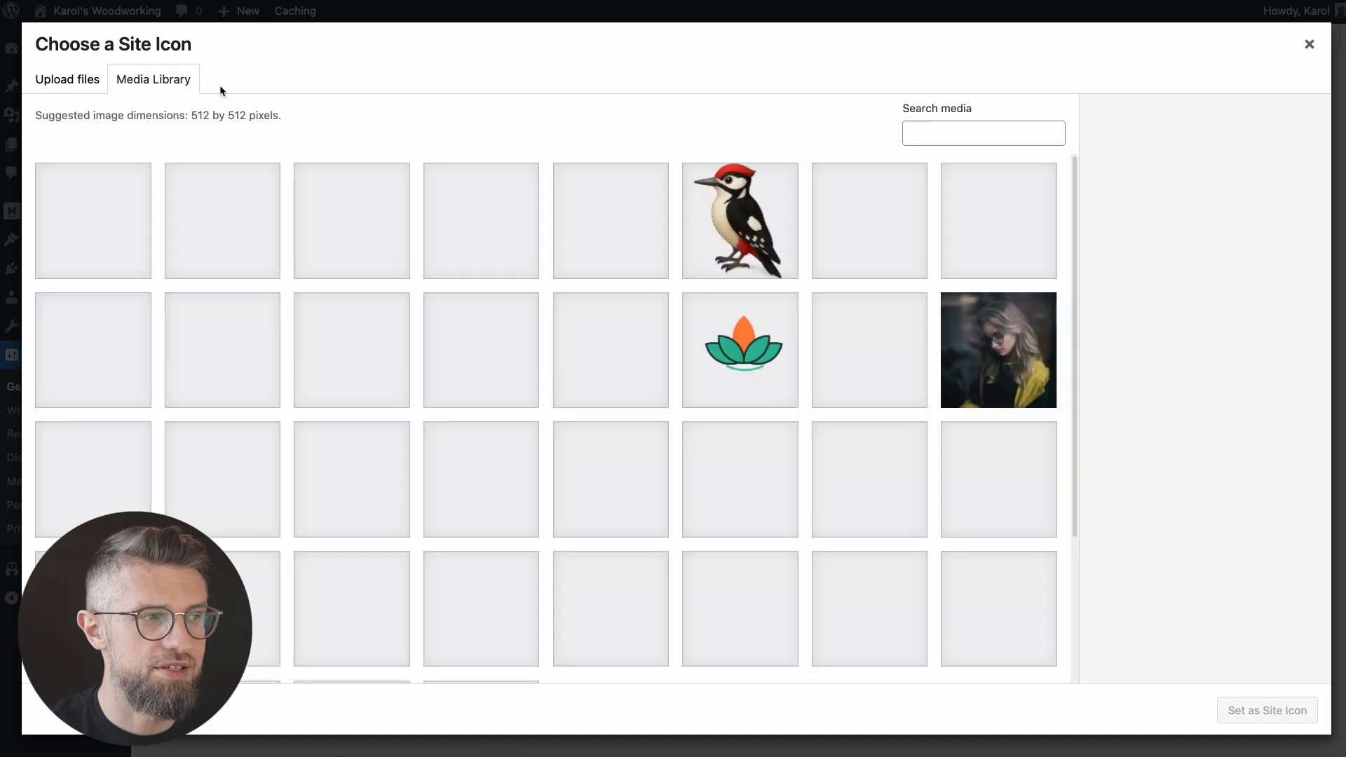
click(83, 89)
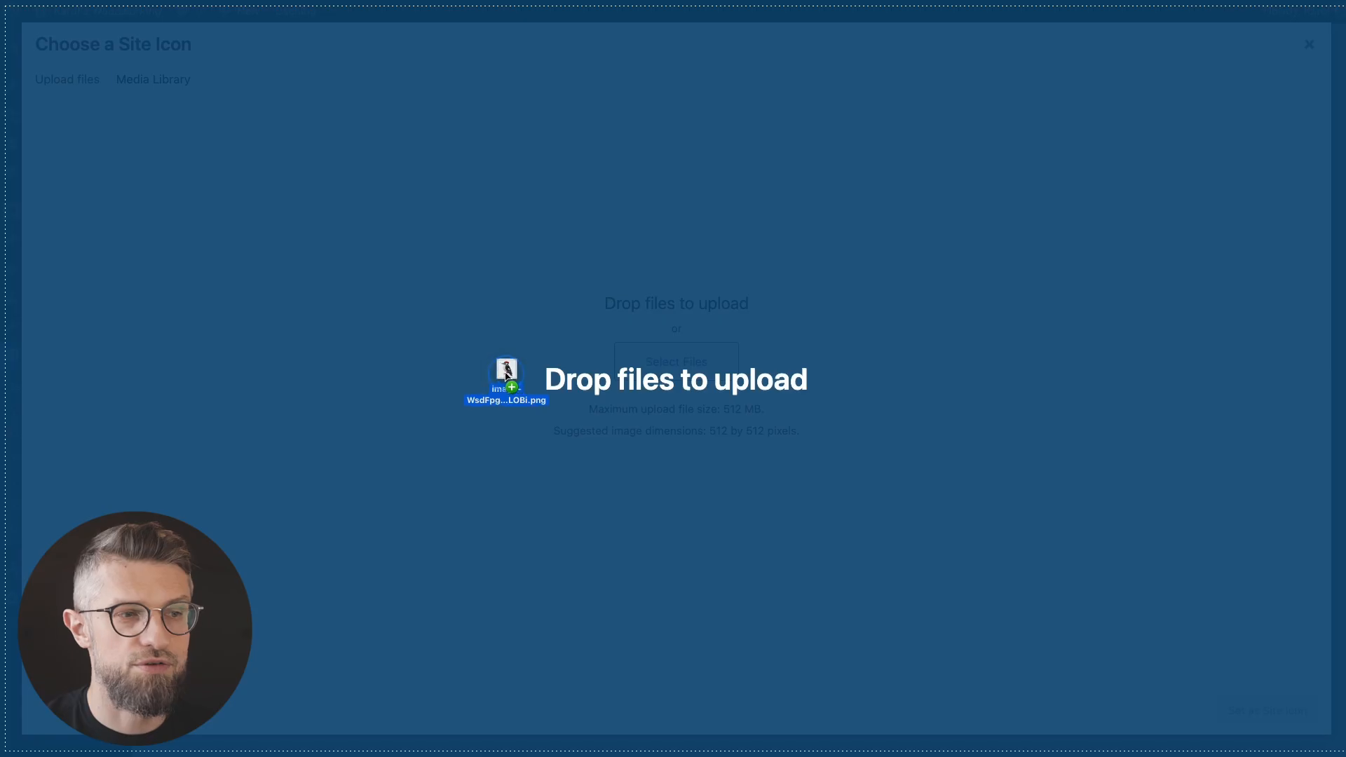
drag(508, 376, 643, 390)
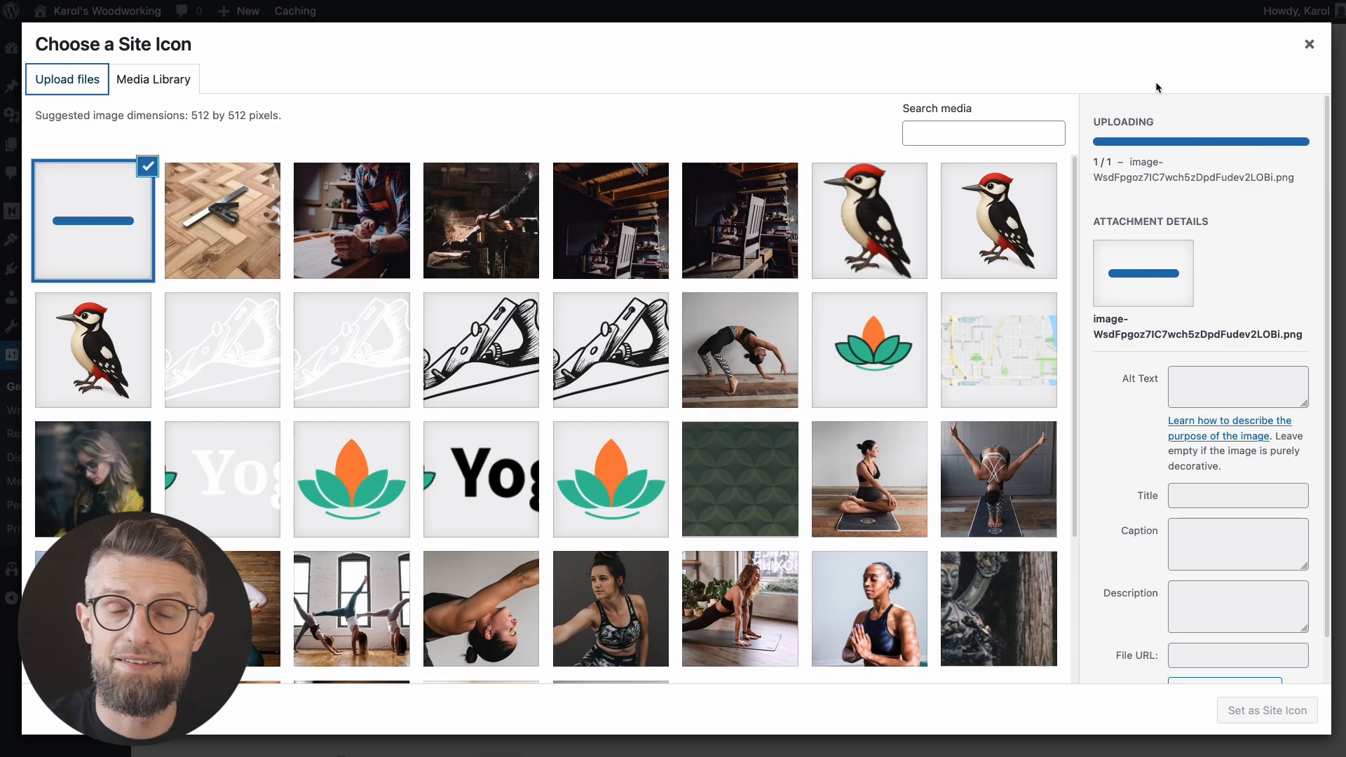
click(1268, 710)
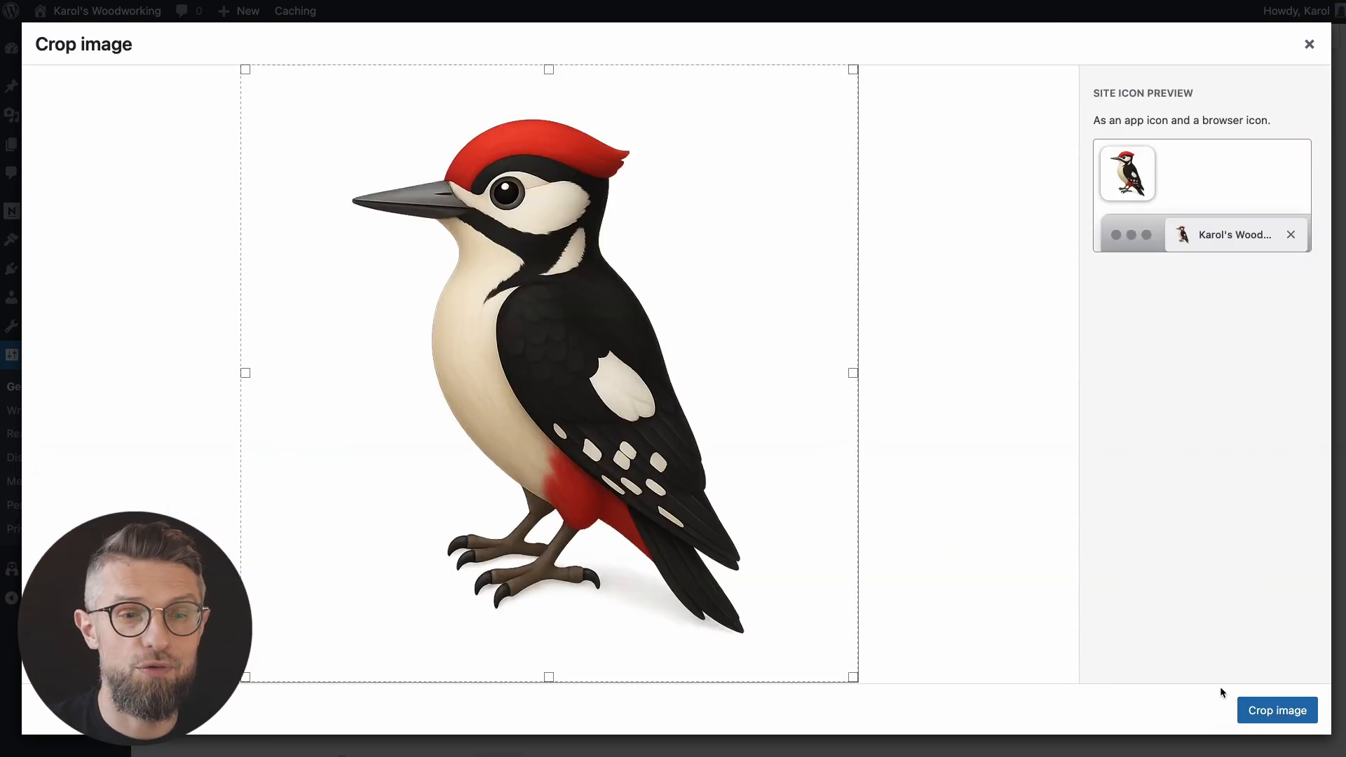
click(1256, 708)
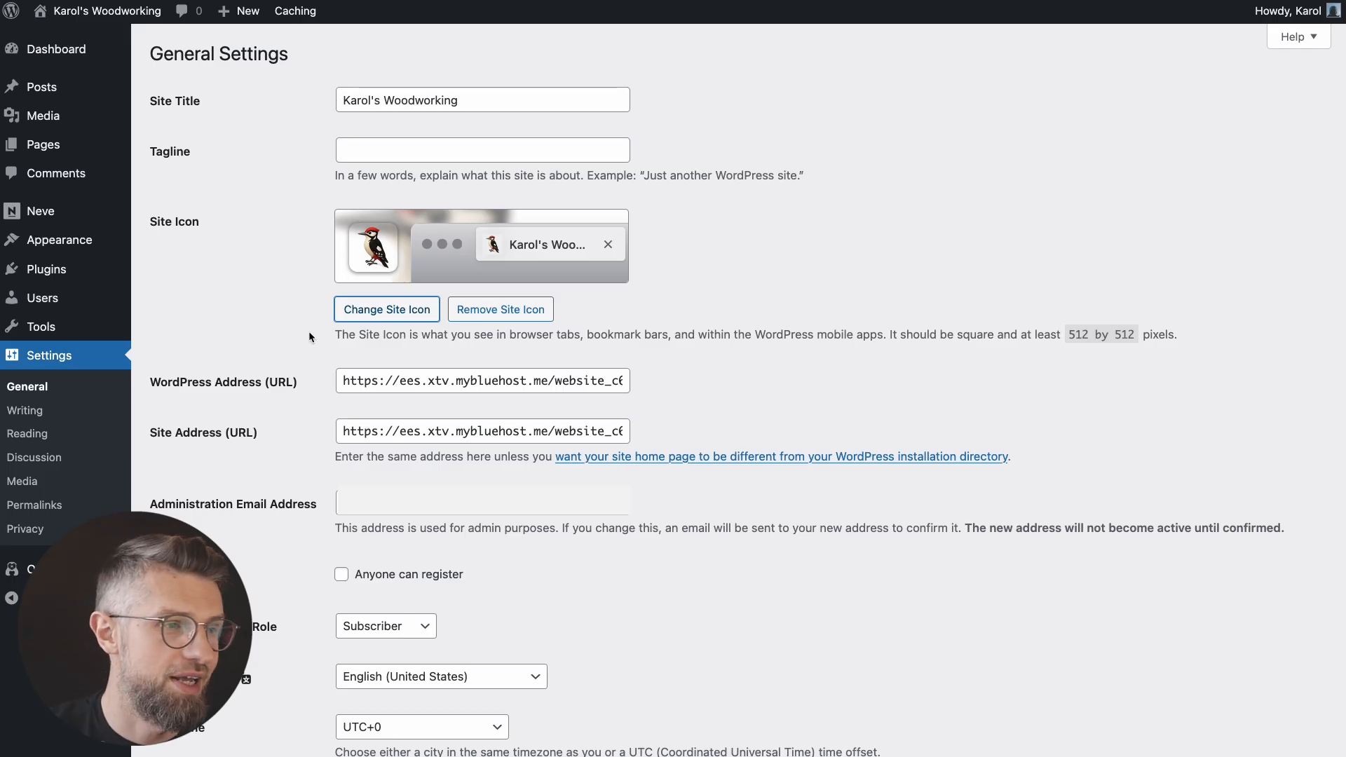
Step: Keep the timezone at UTC+0 and save the general settings
scroll(302, 358, down, 5)
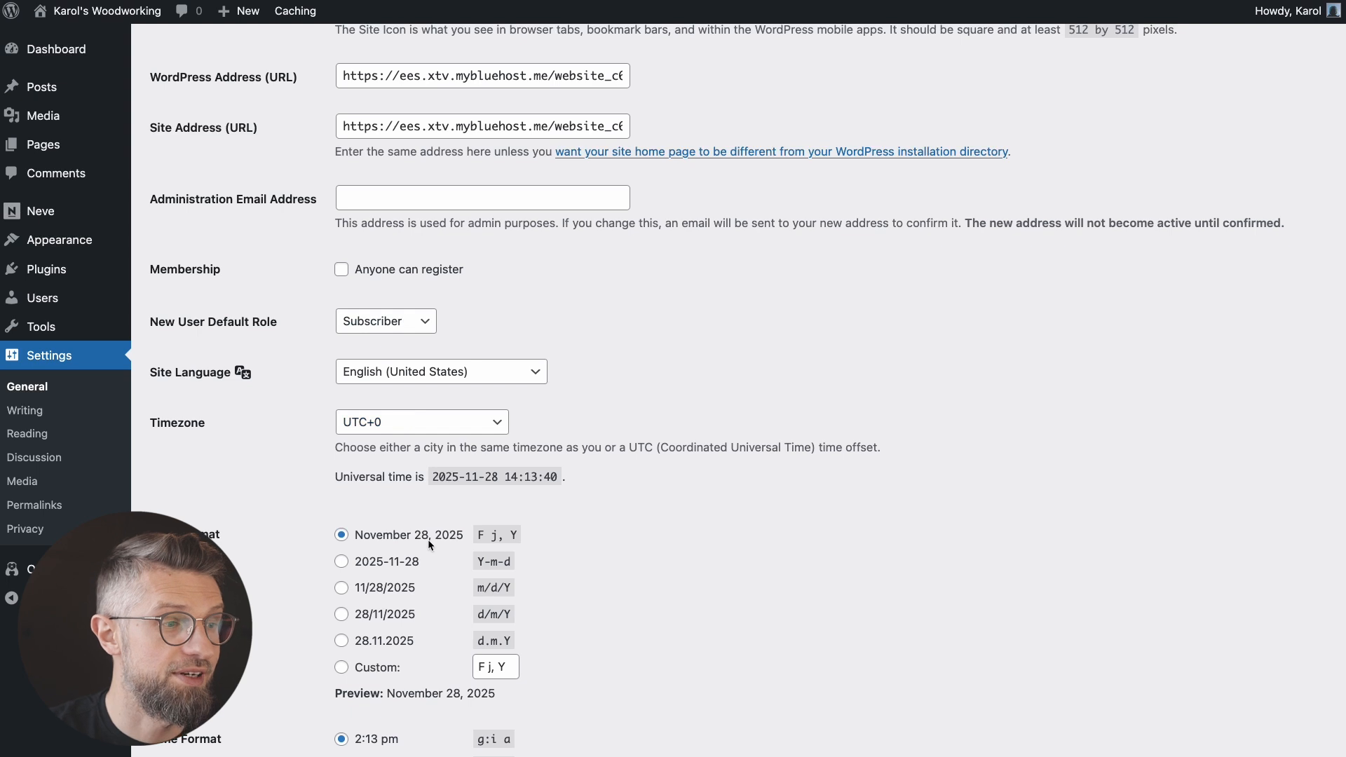
scroll(433, 544, down, 3)
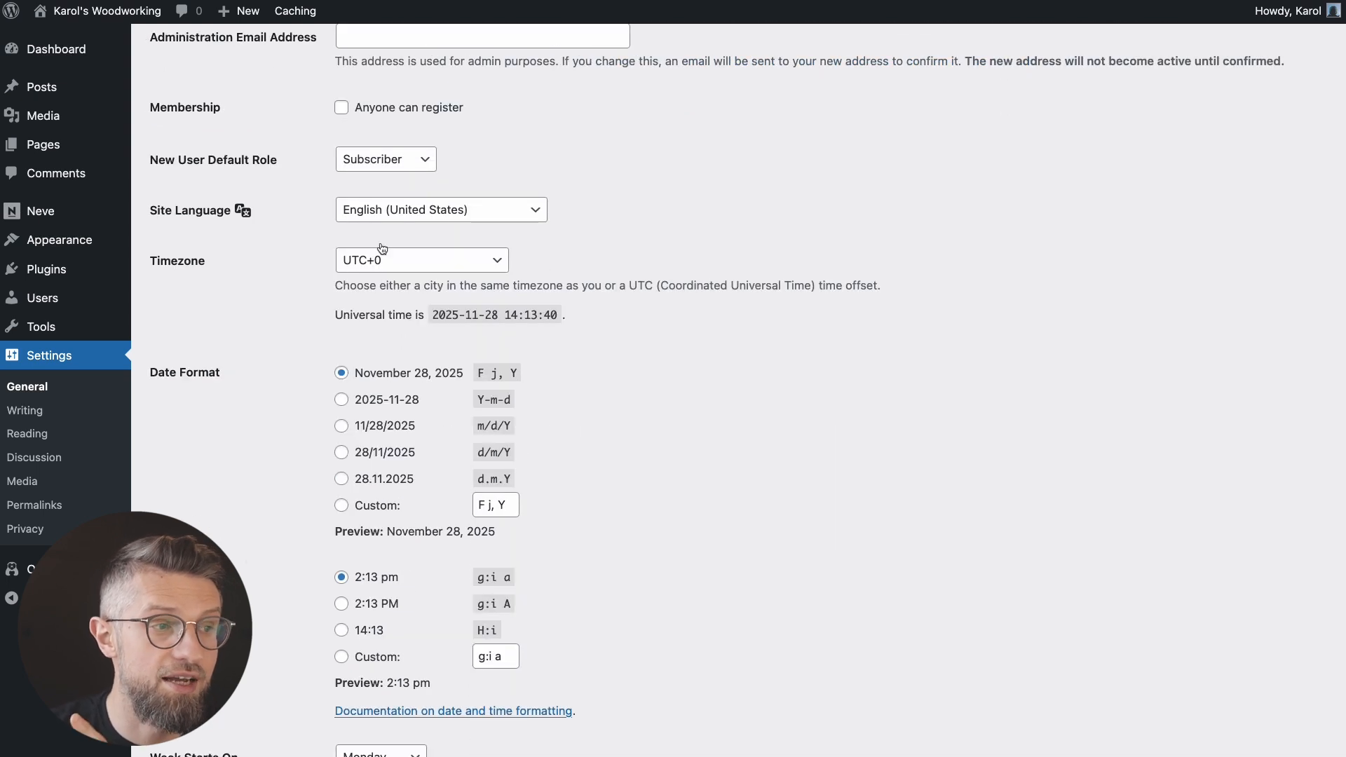
click(408, 251)
click(225, 293)
scroll(385, 565, down, 3)
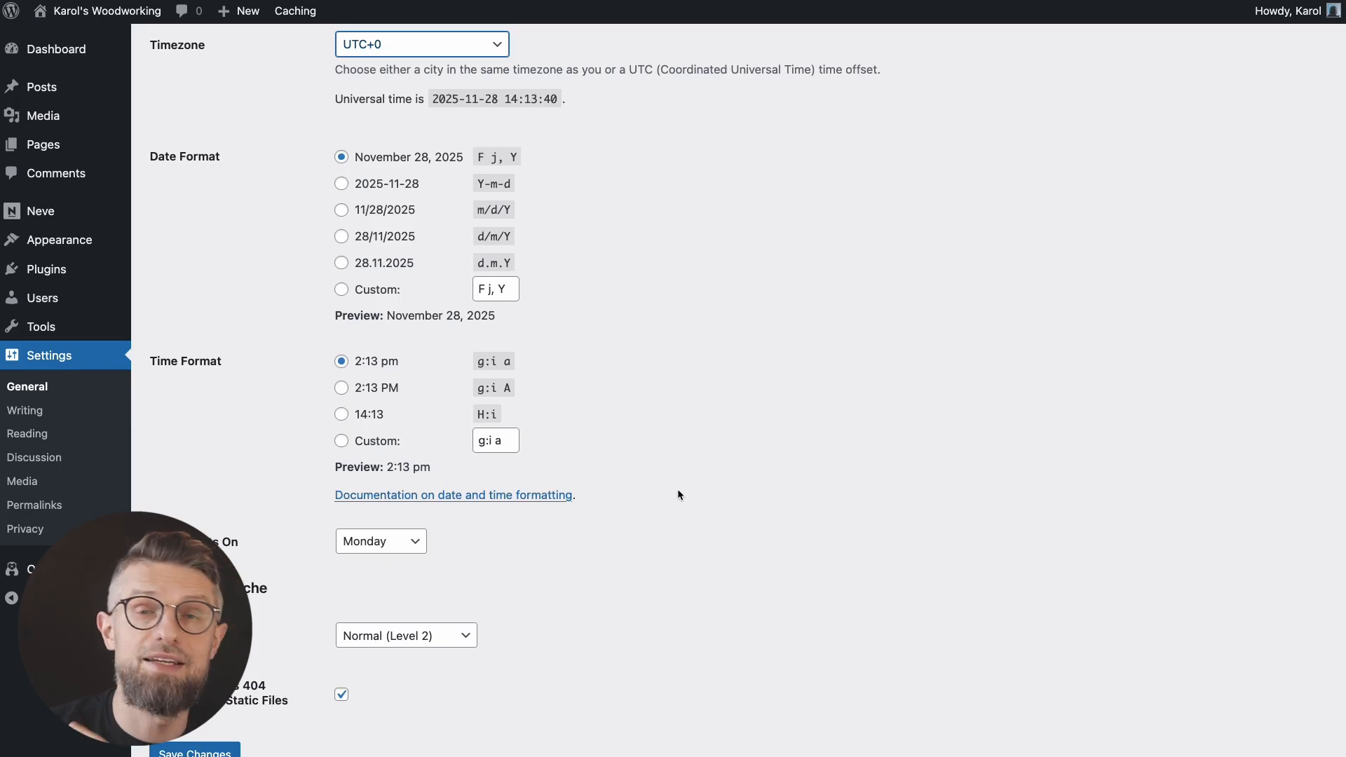
scroll(726, 556, up, 1)
scroll(726, 556, down, 3)
click(202, 675)
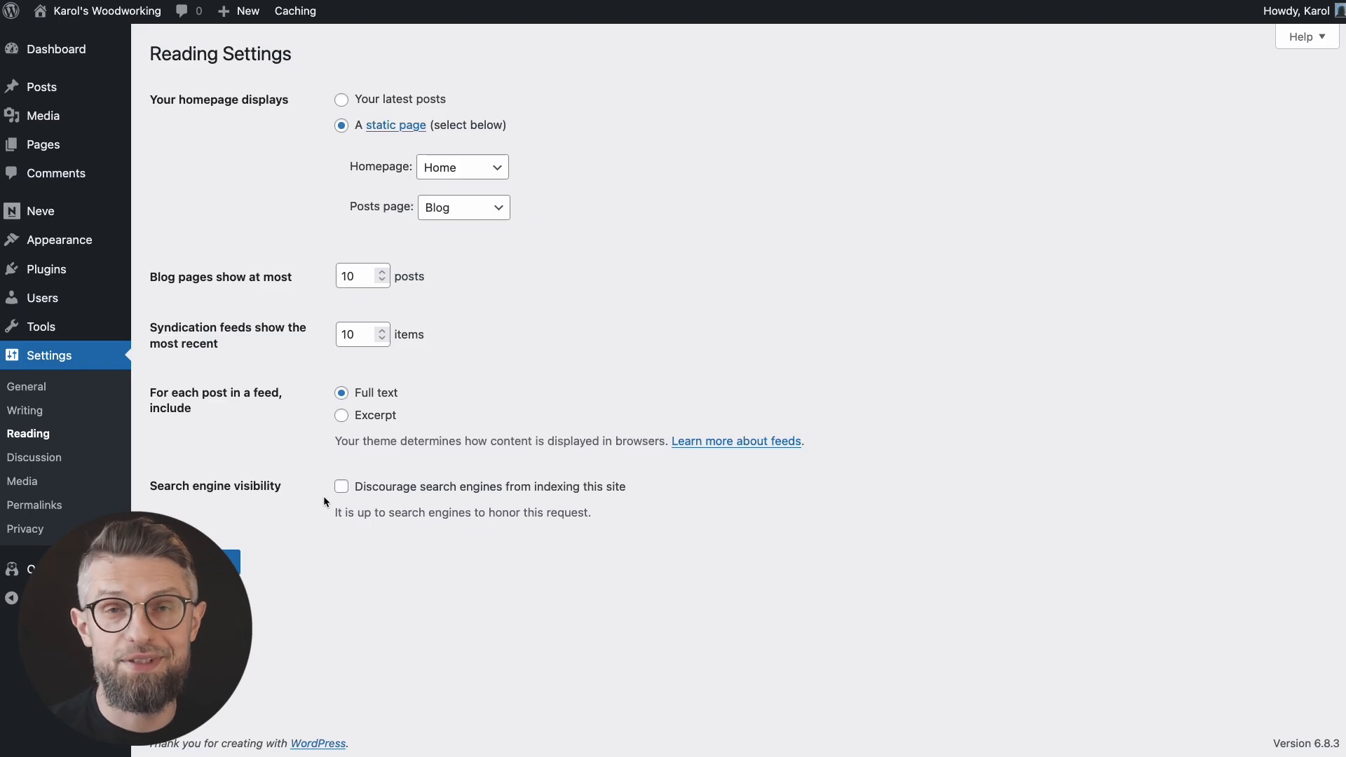
Step: Go to Permalink Settings, where the Post name (/%postname%/) structure is selected
click(52, 505)
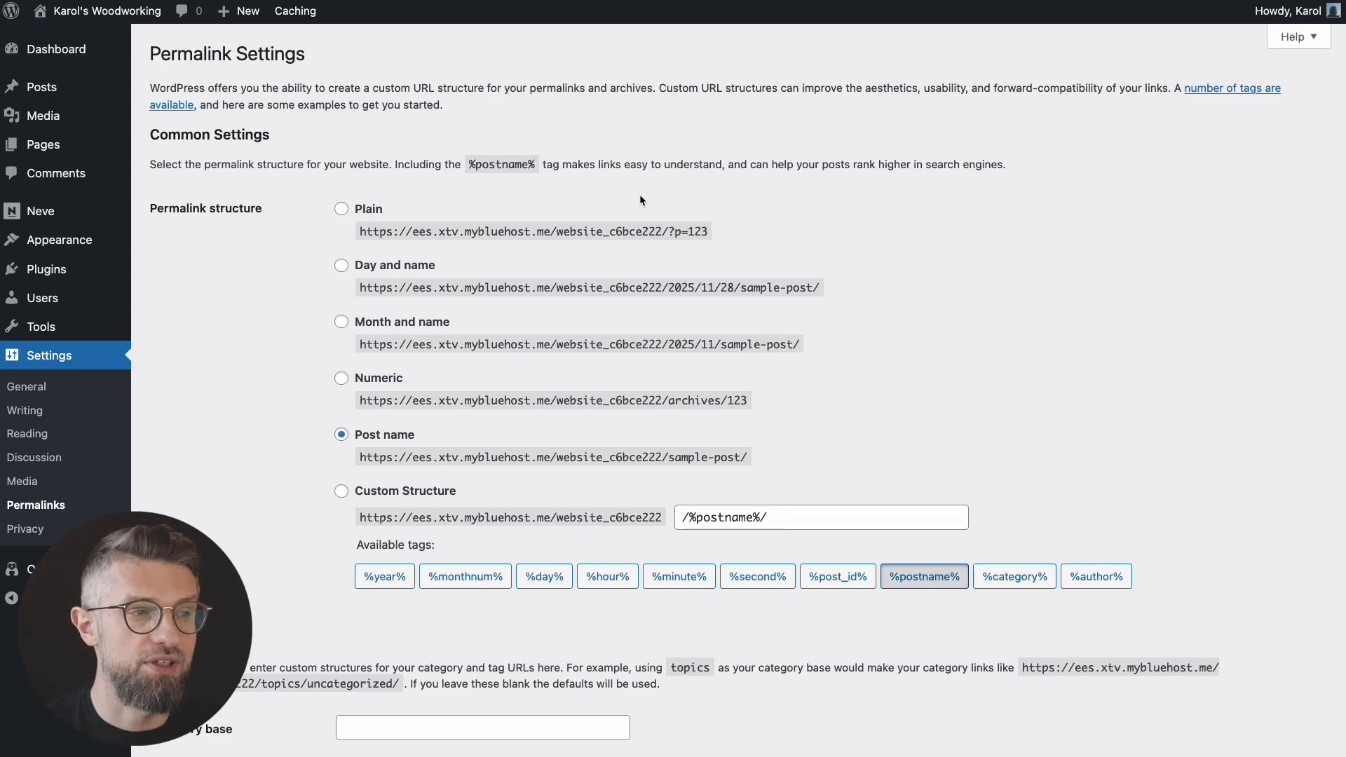
Step: Review the permalink options, then list all seven pages, including About, Blog, Classes, Contact and Home
drag(595, 180, 819, 262)
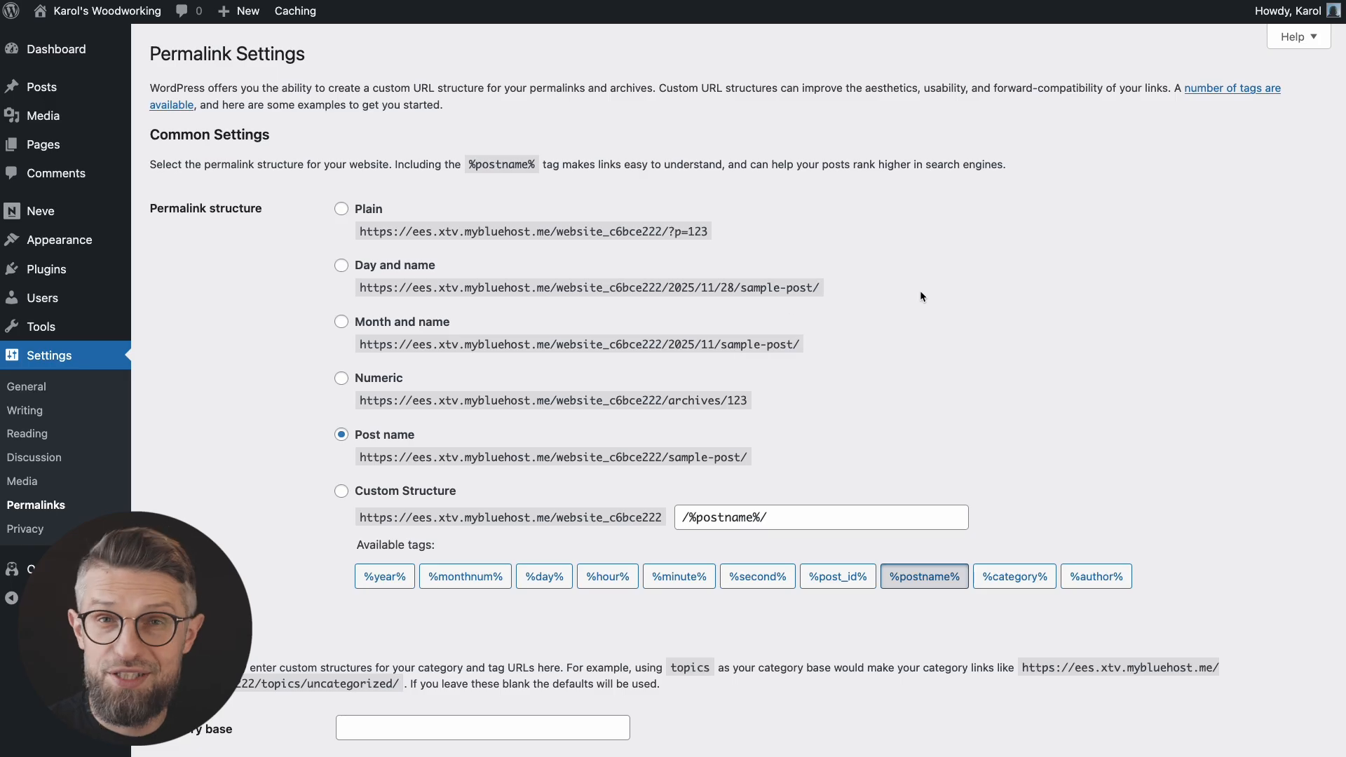
drag(650, 425, 807, 492)
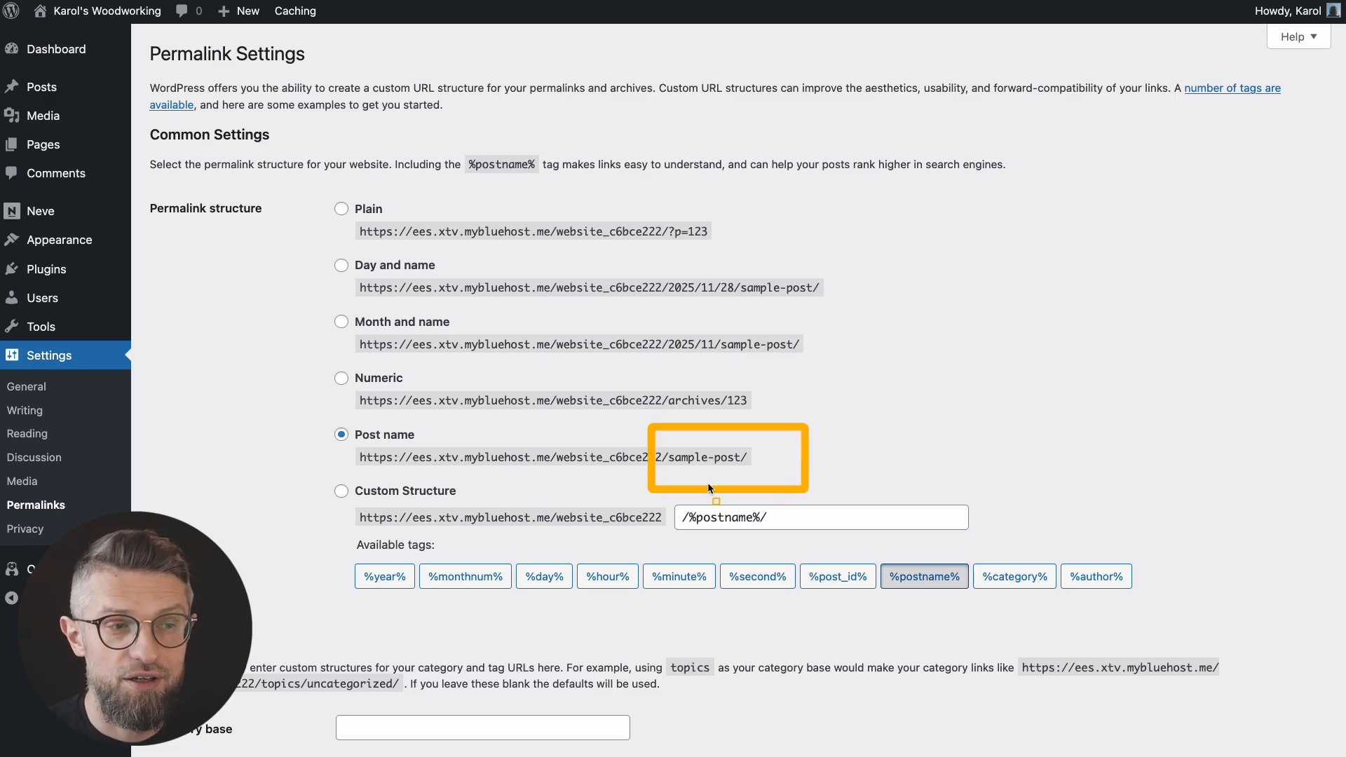
scroll(742, 464, down, 3)
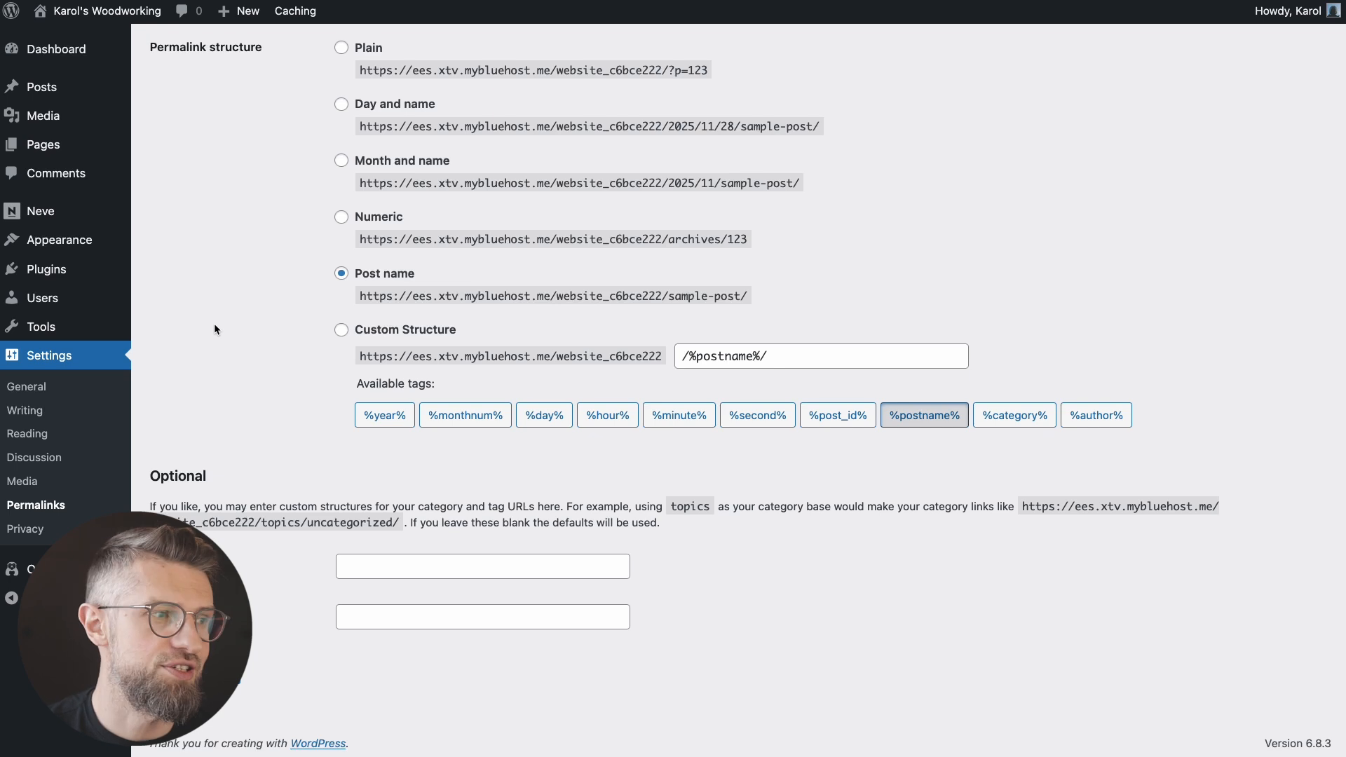
mouse_move(85, 146)
click(153, 147)
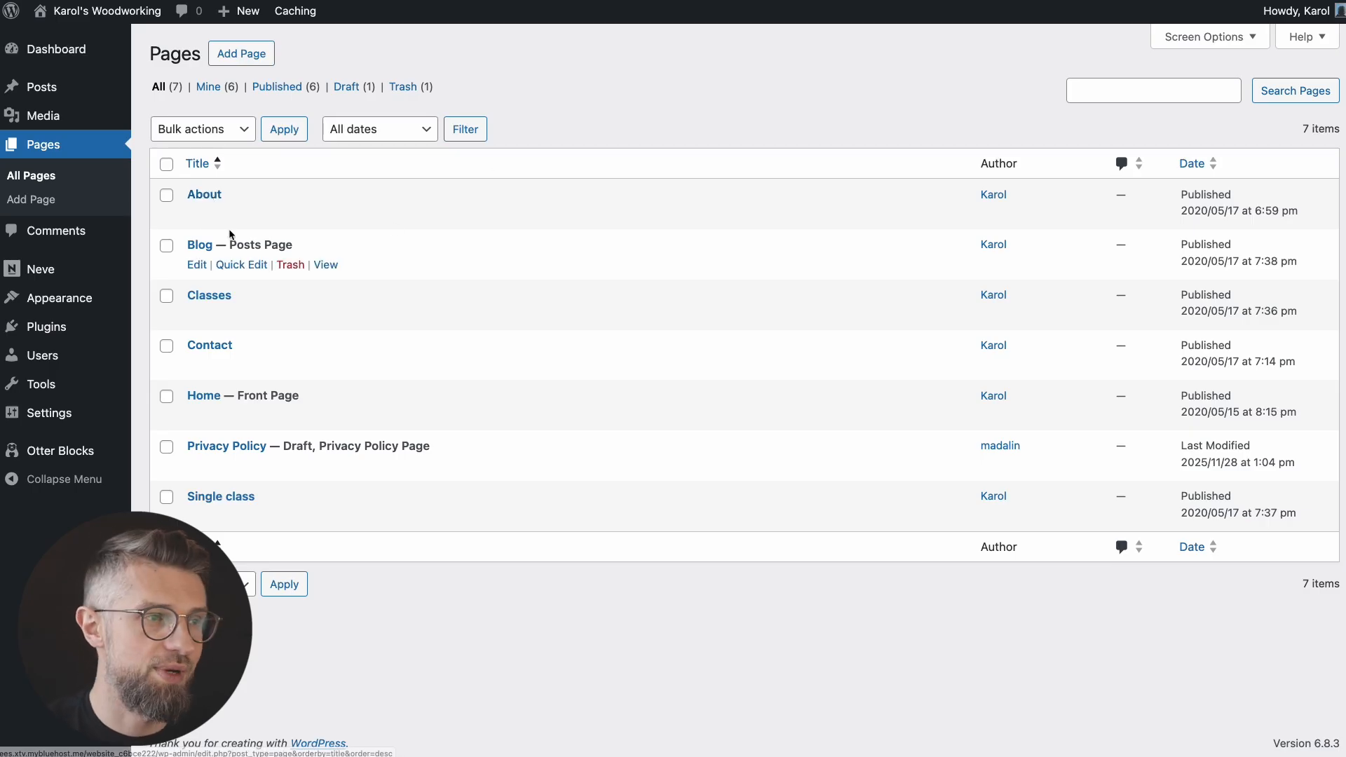
Step: Open the About page in the block editor and scroll through its yoga 'About me' content
click(201, 196)
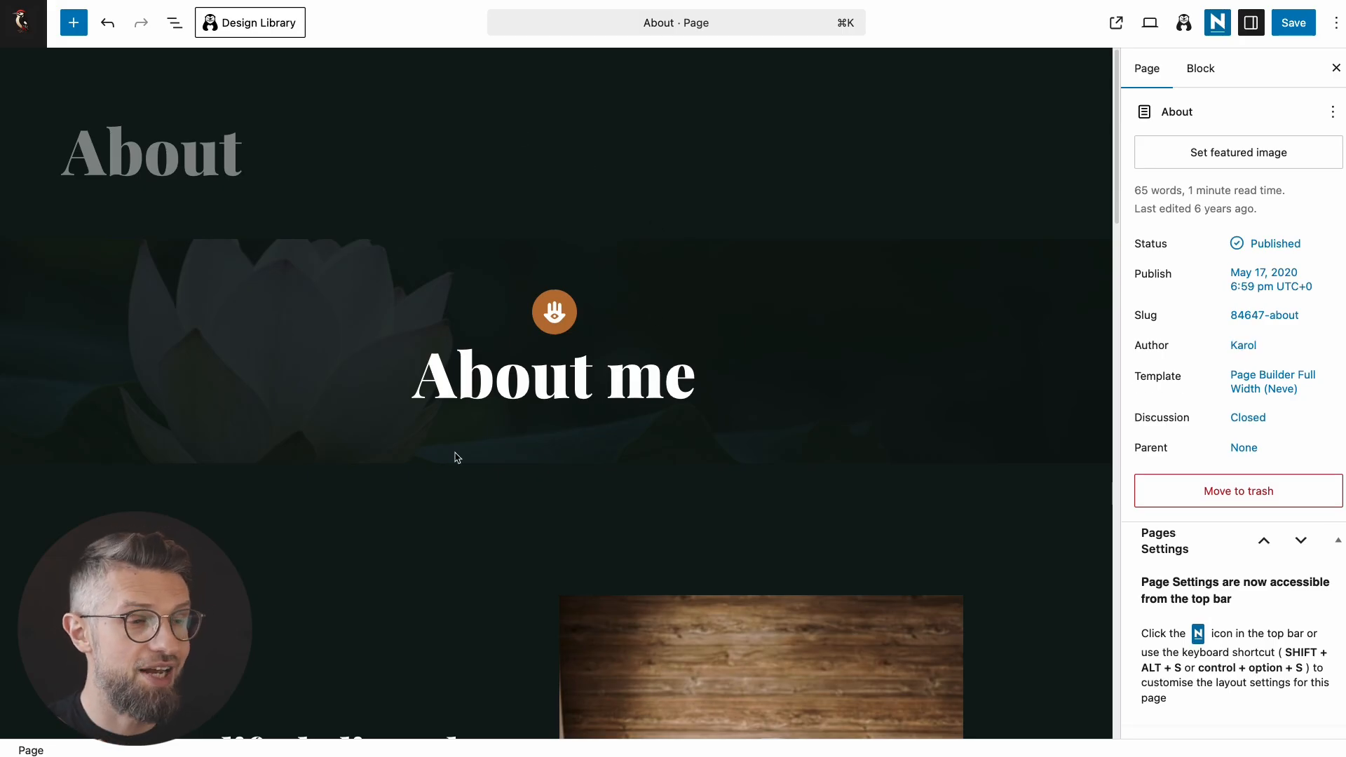
scroll(406, 459, down, 5)
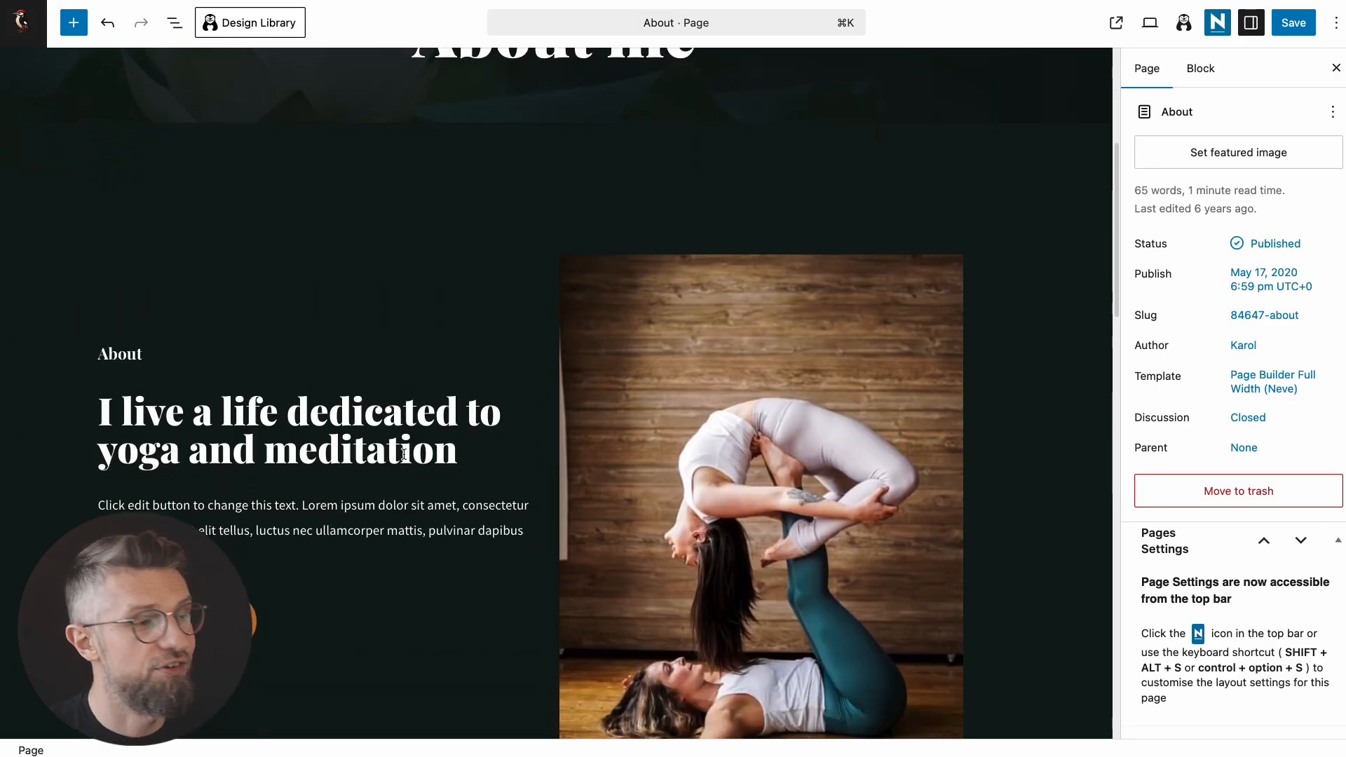
scroll(451, 437, down, 3)
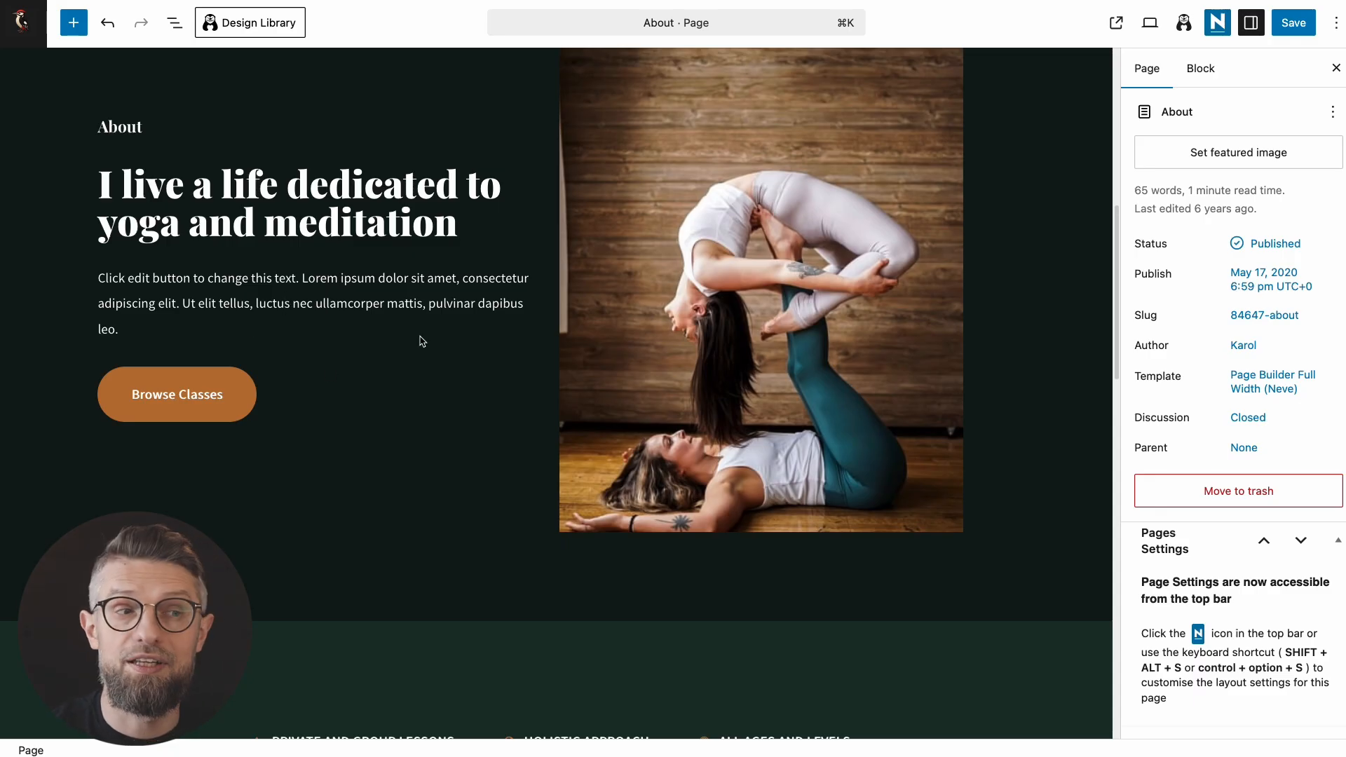
scroll(410, 356, down, 4)
scroll(385, 400, up, 10)
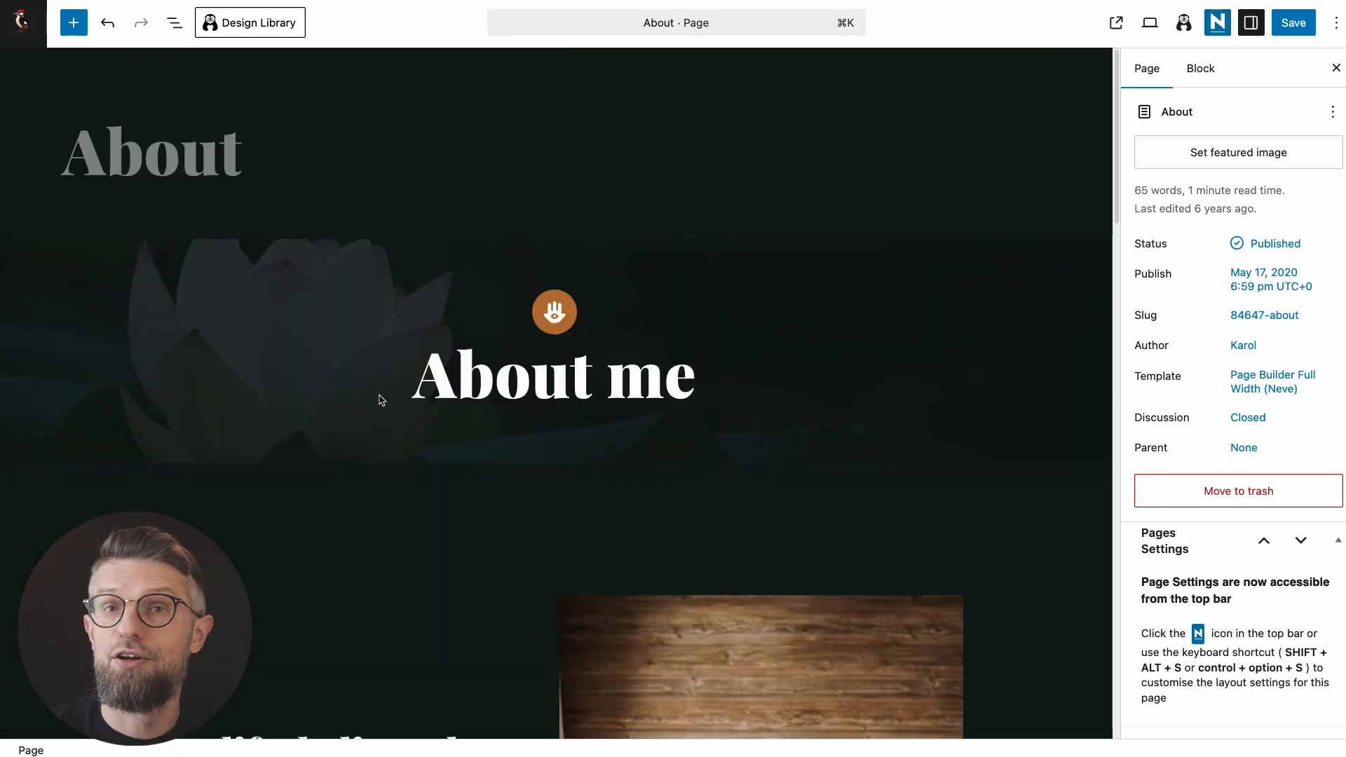
scroll(403, 376, down, 4)
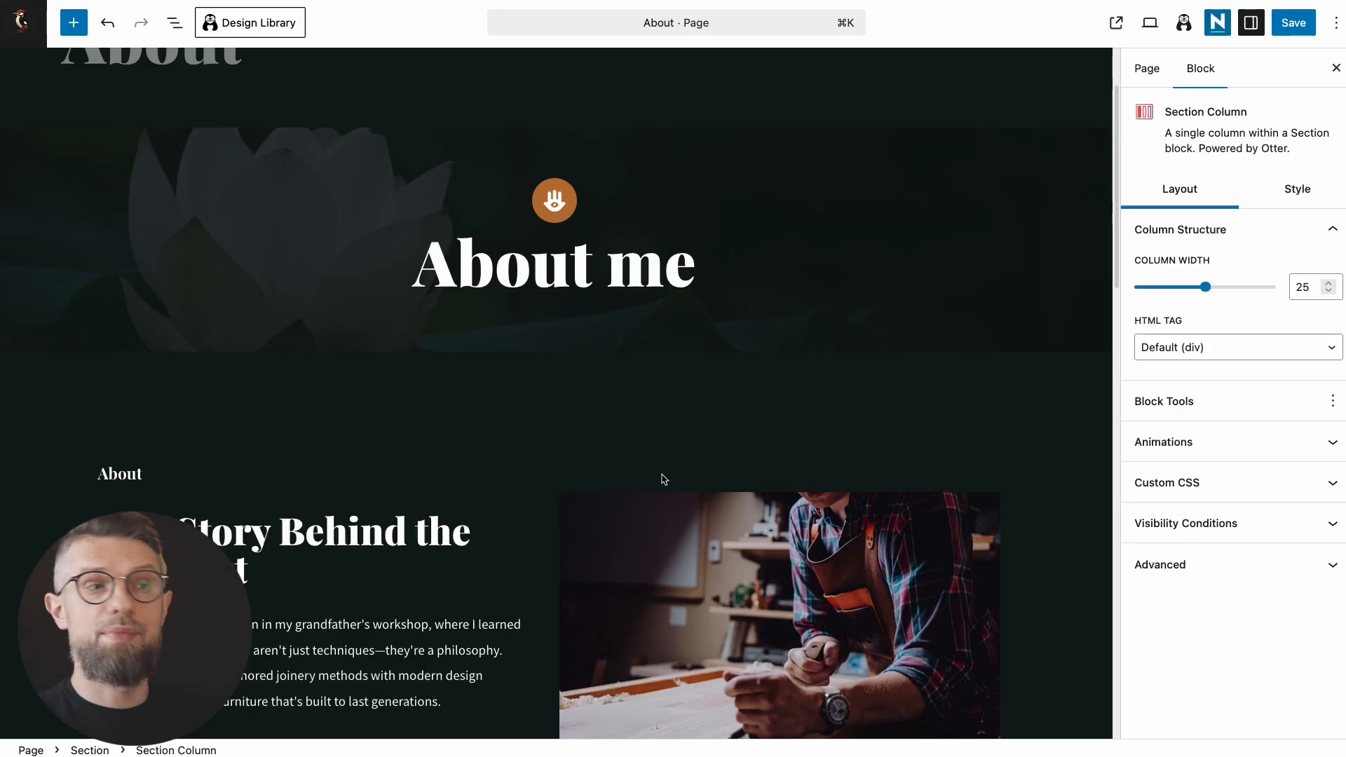
Step: Scroll the live woodworking About page and advance its workshop photo slider three times
scroll(664, 480, down, 5)
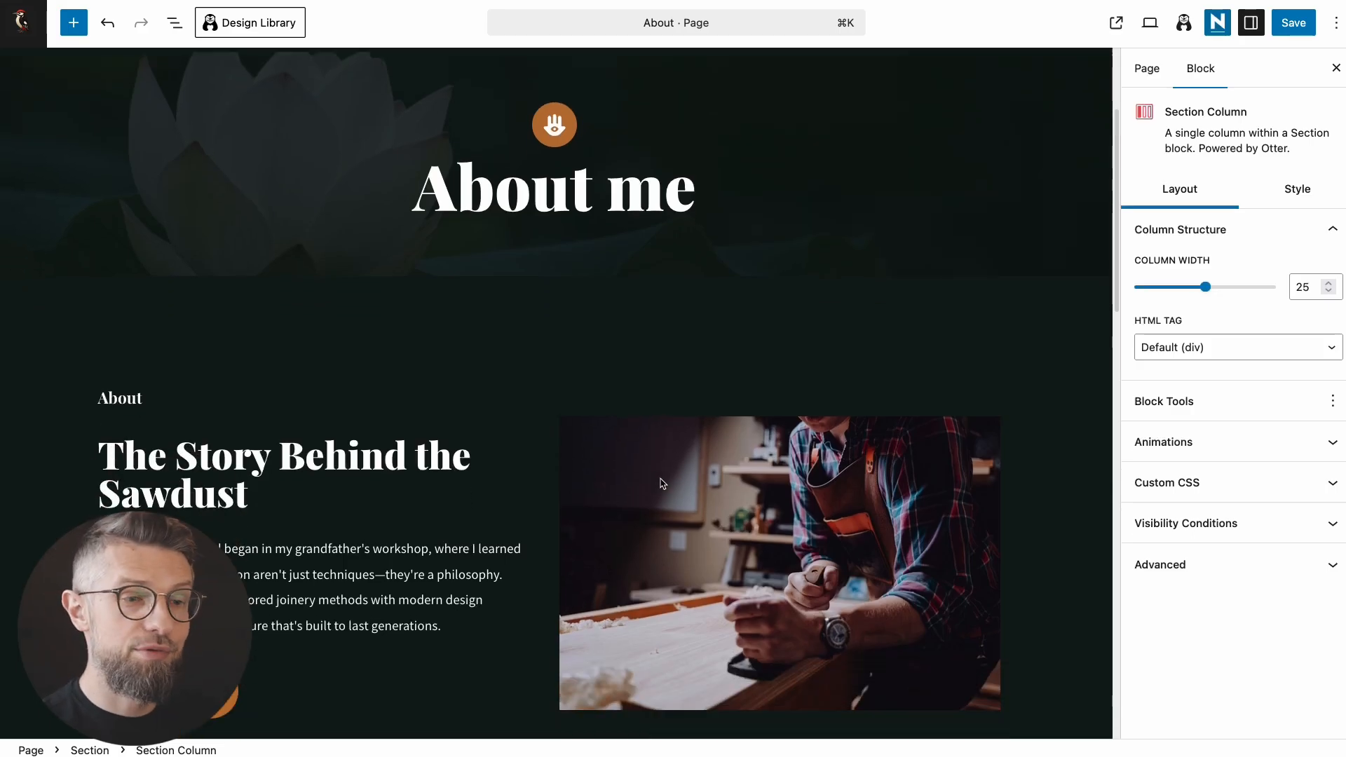
scroll(658, 494, down, 1)
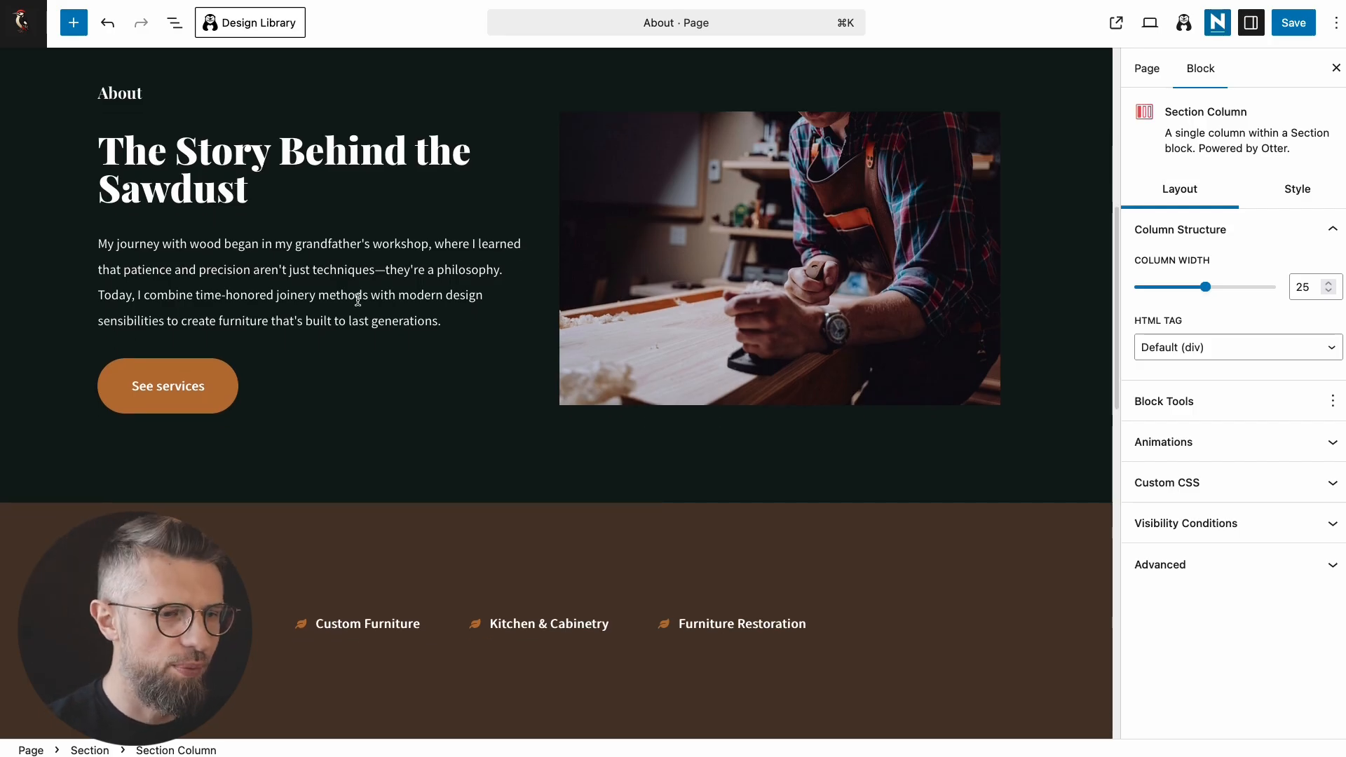
scroll(305, 413, down, 8)
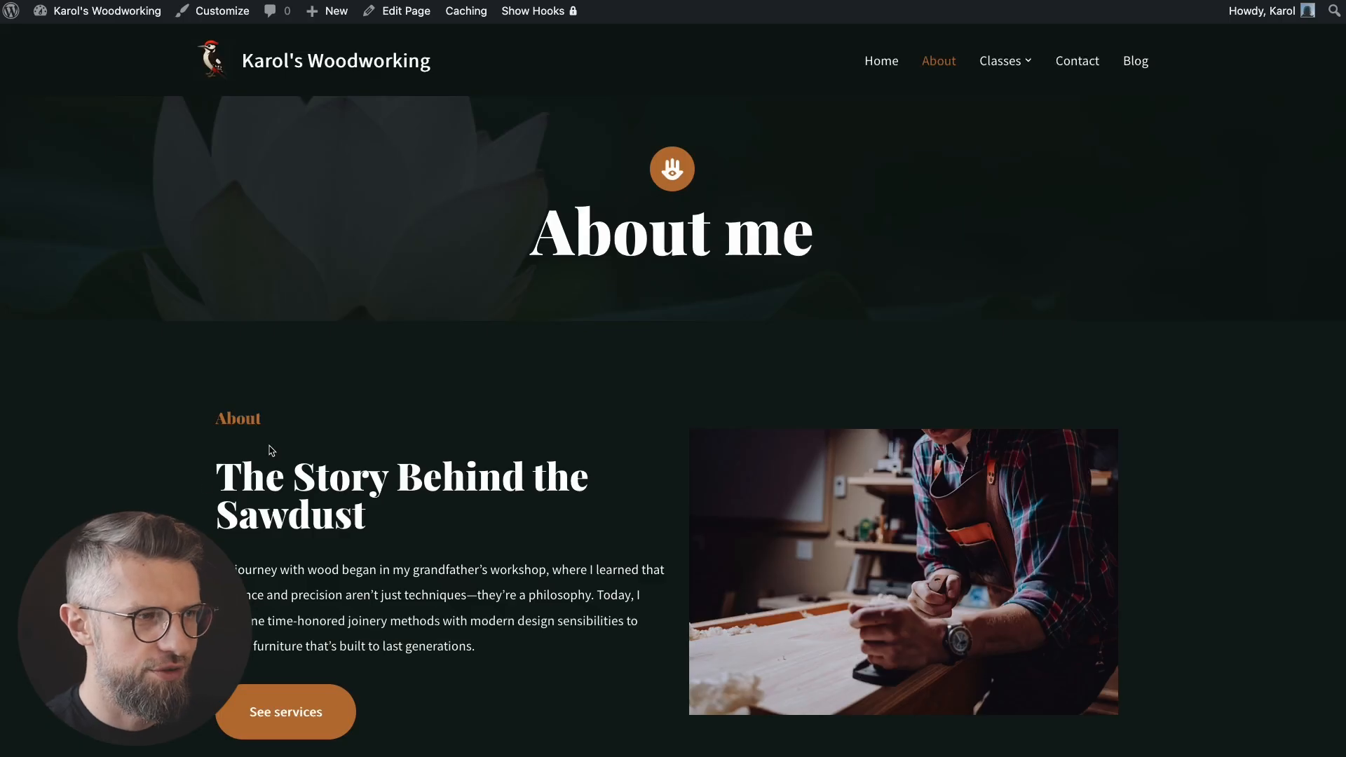
scroll(192, 465, down, 10)
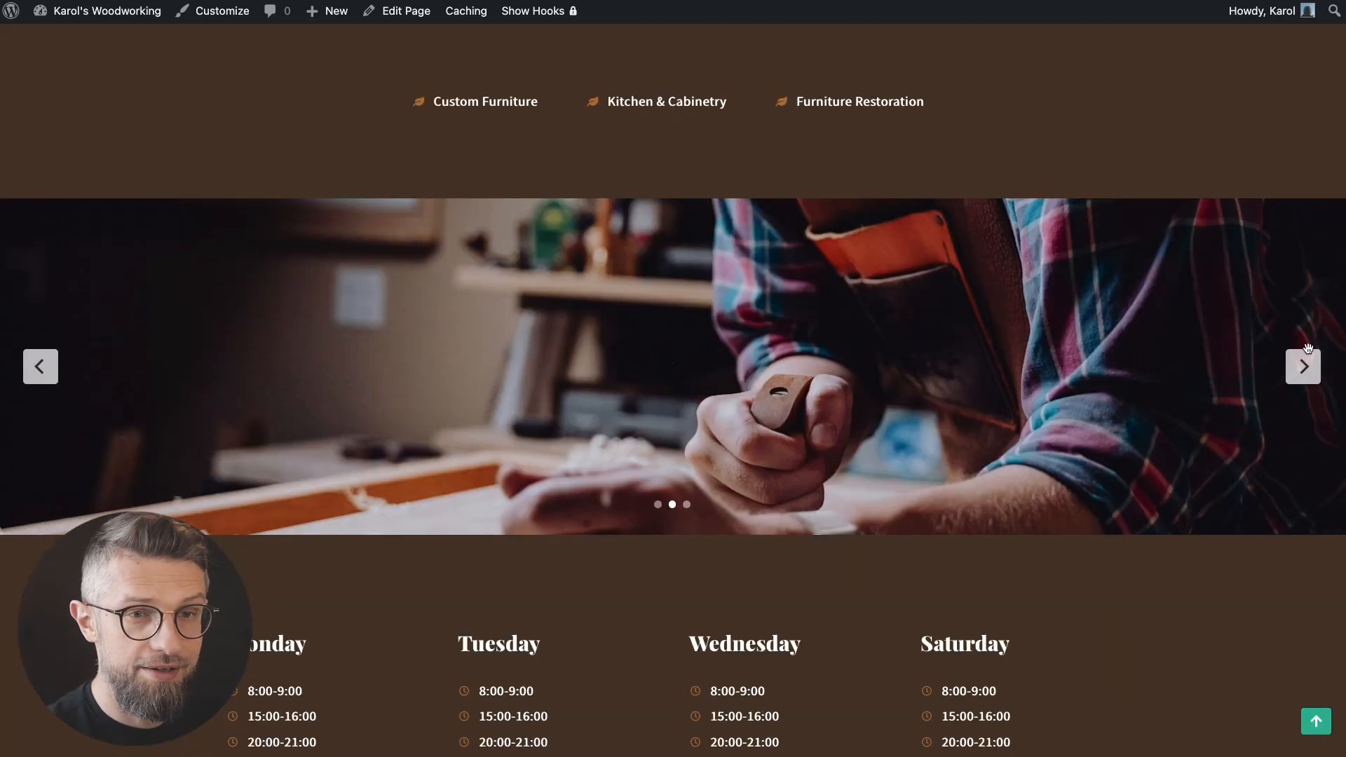
click(1304, 376)
click(1305, 375)
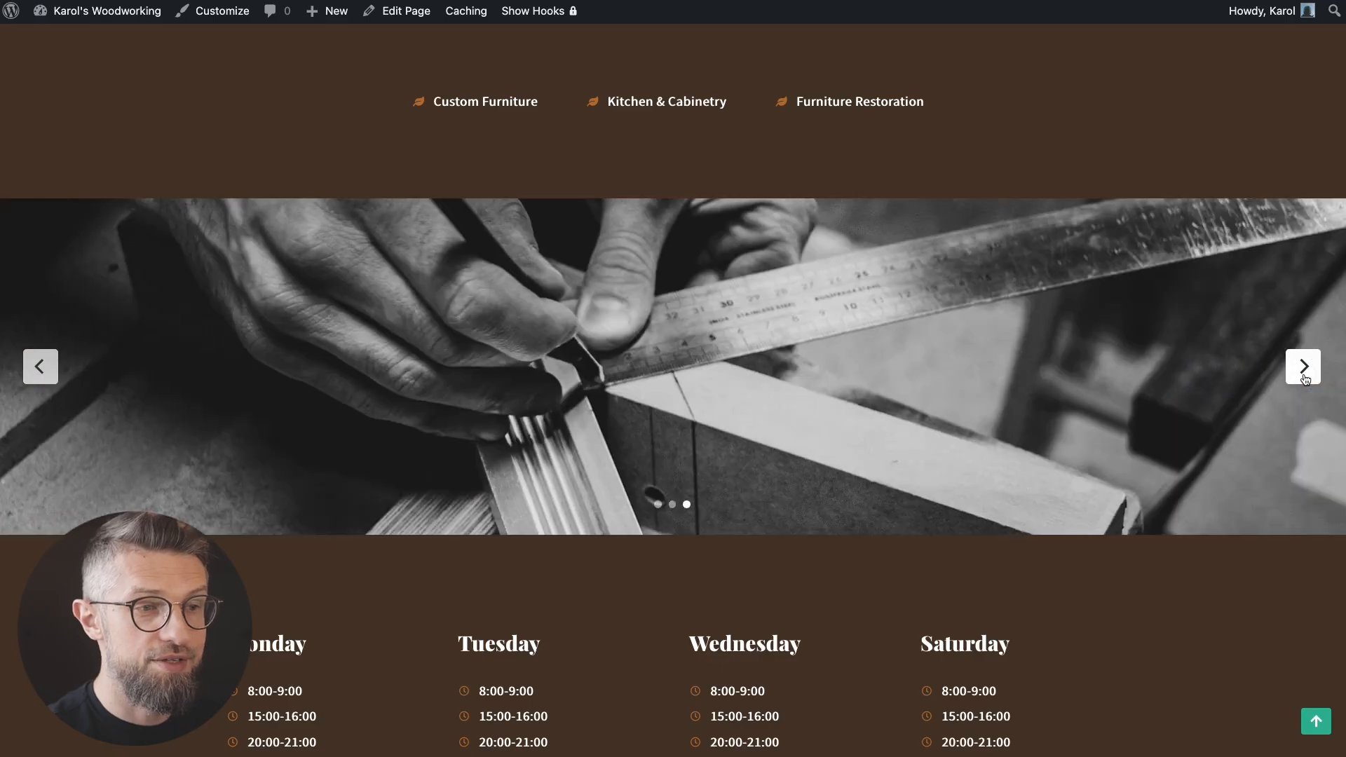
click(1305, 376)
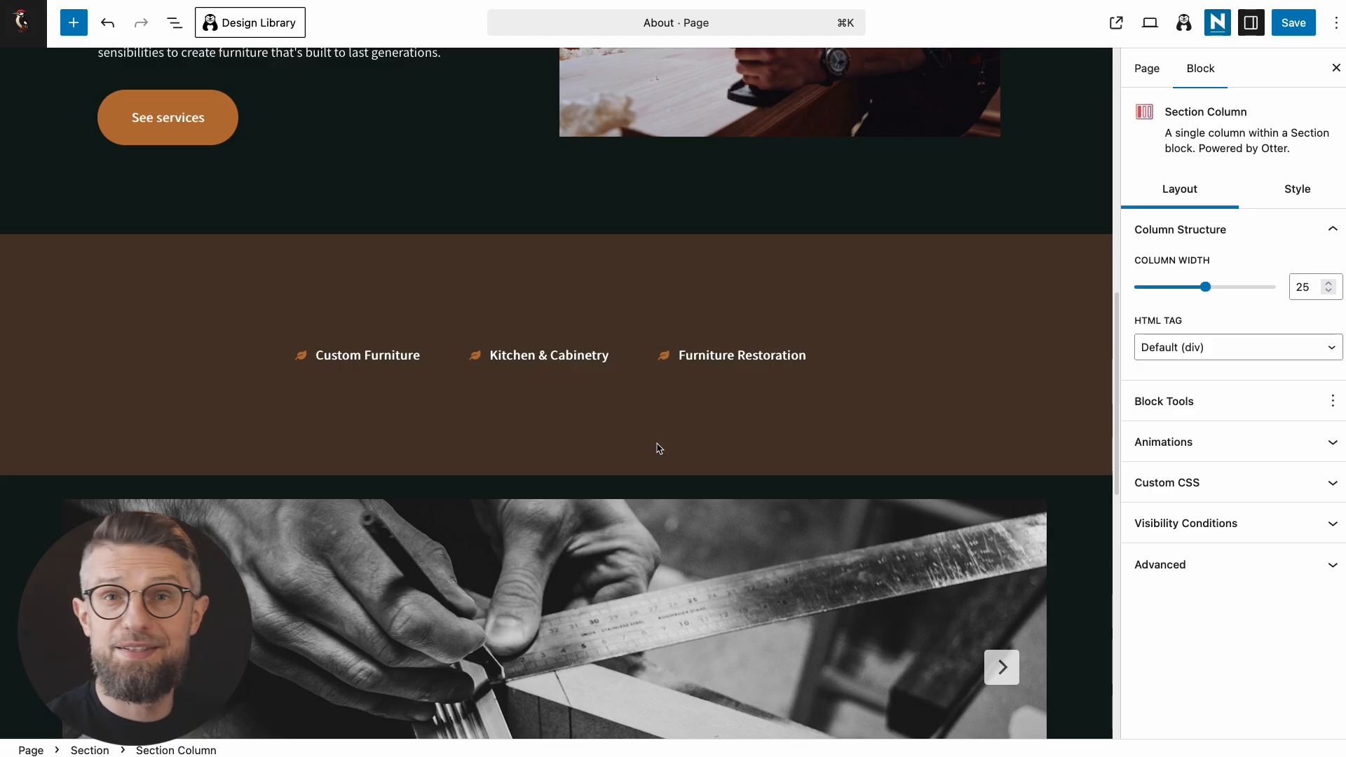
Step: Search blocks for 'slid' and drop an Image Slider block below the brown services section
click(547, 474)
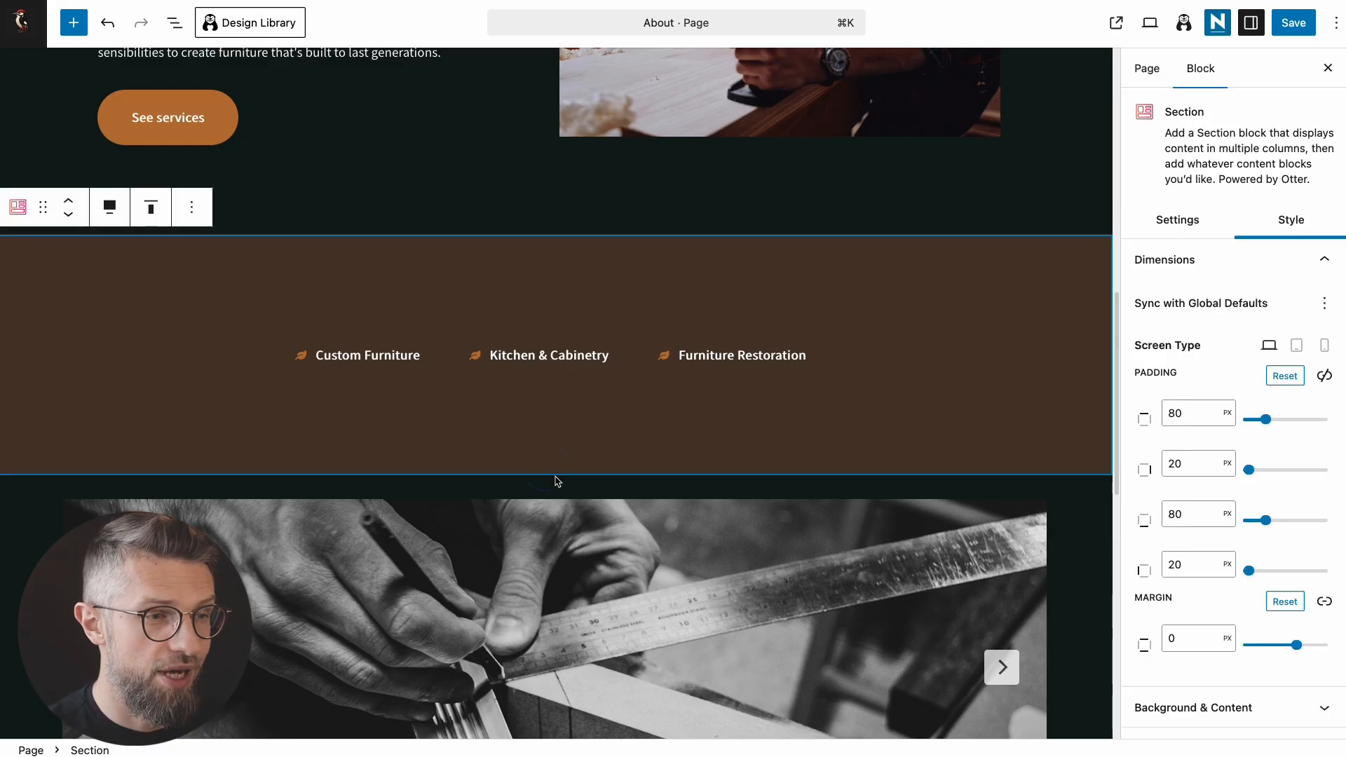
click(74, 23)
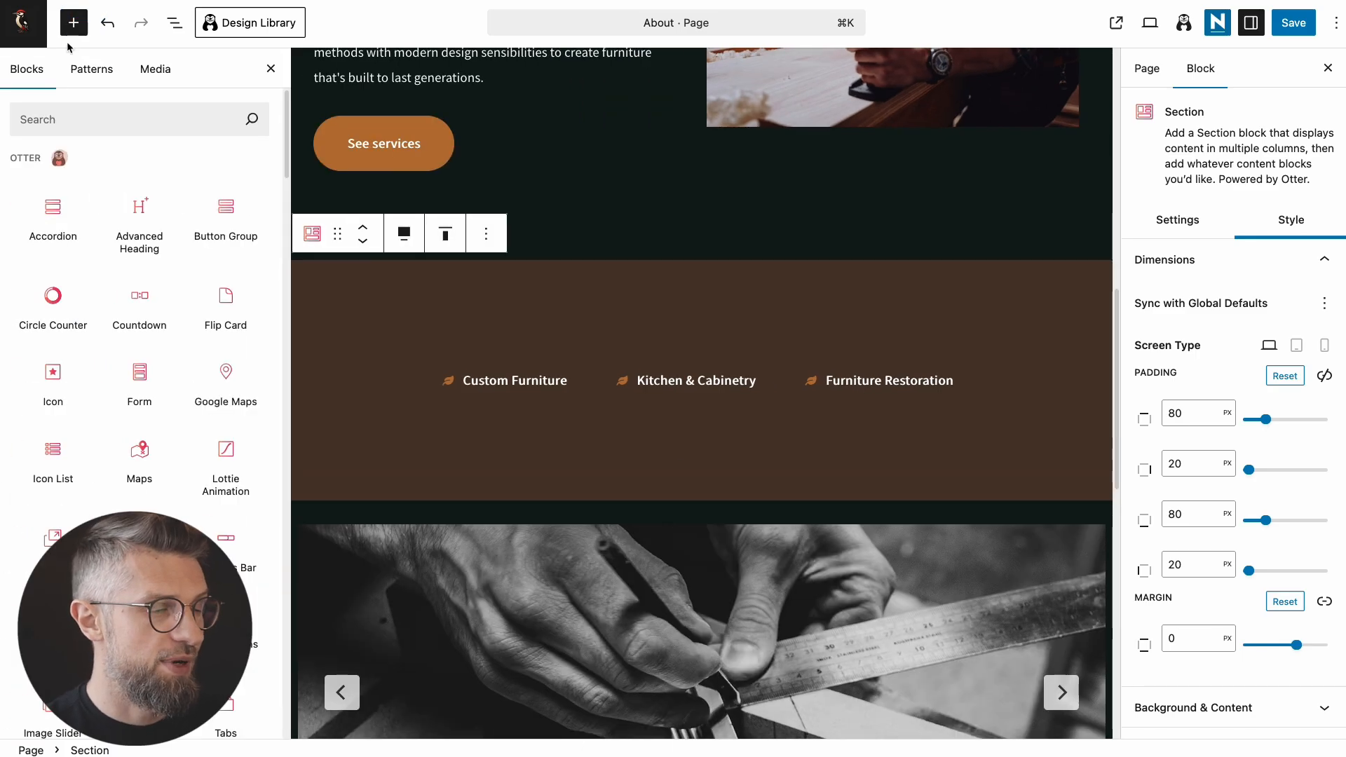
click(77, 121)
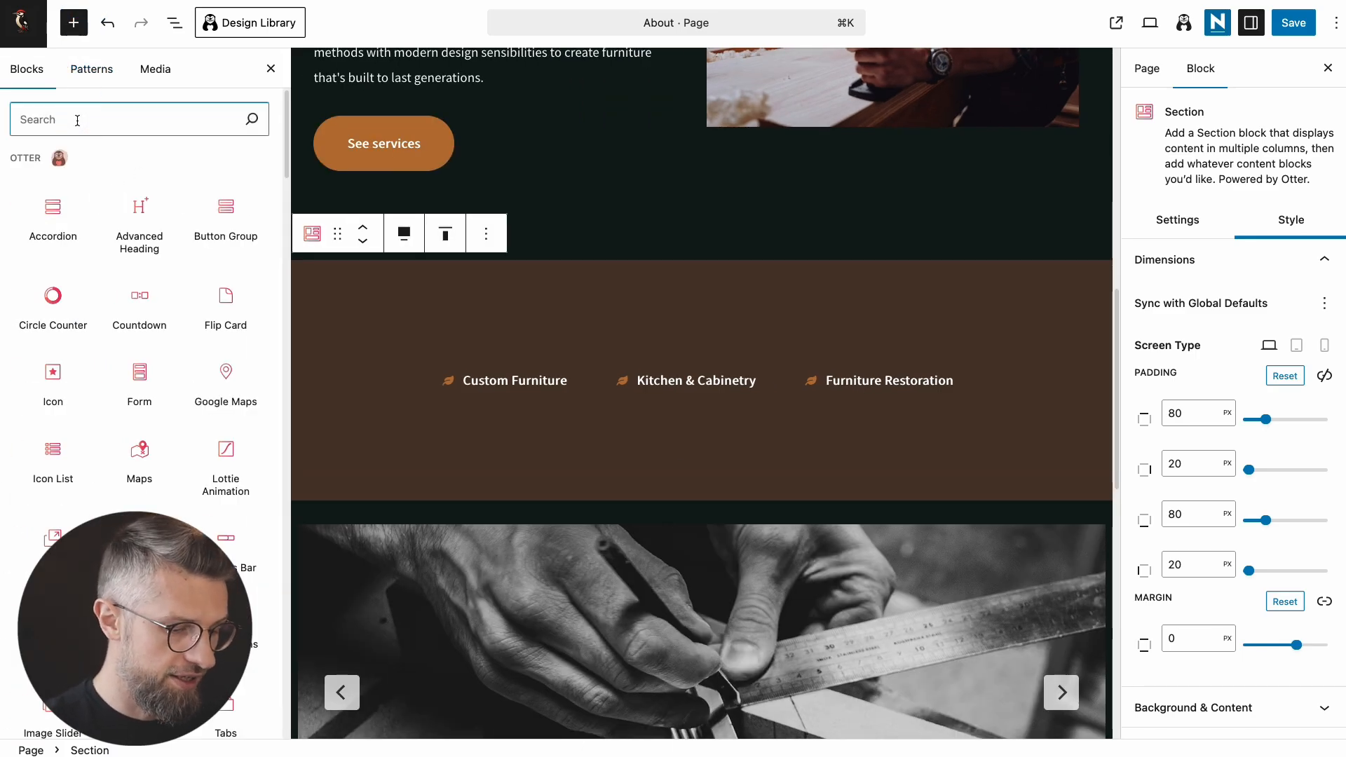
text(slid)
drag(54, 200, 526, 516)
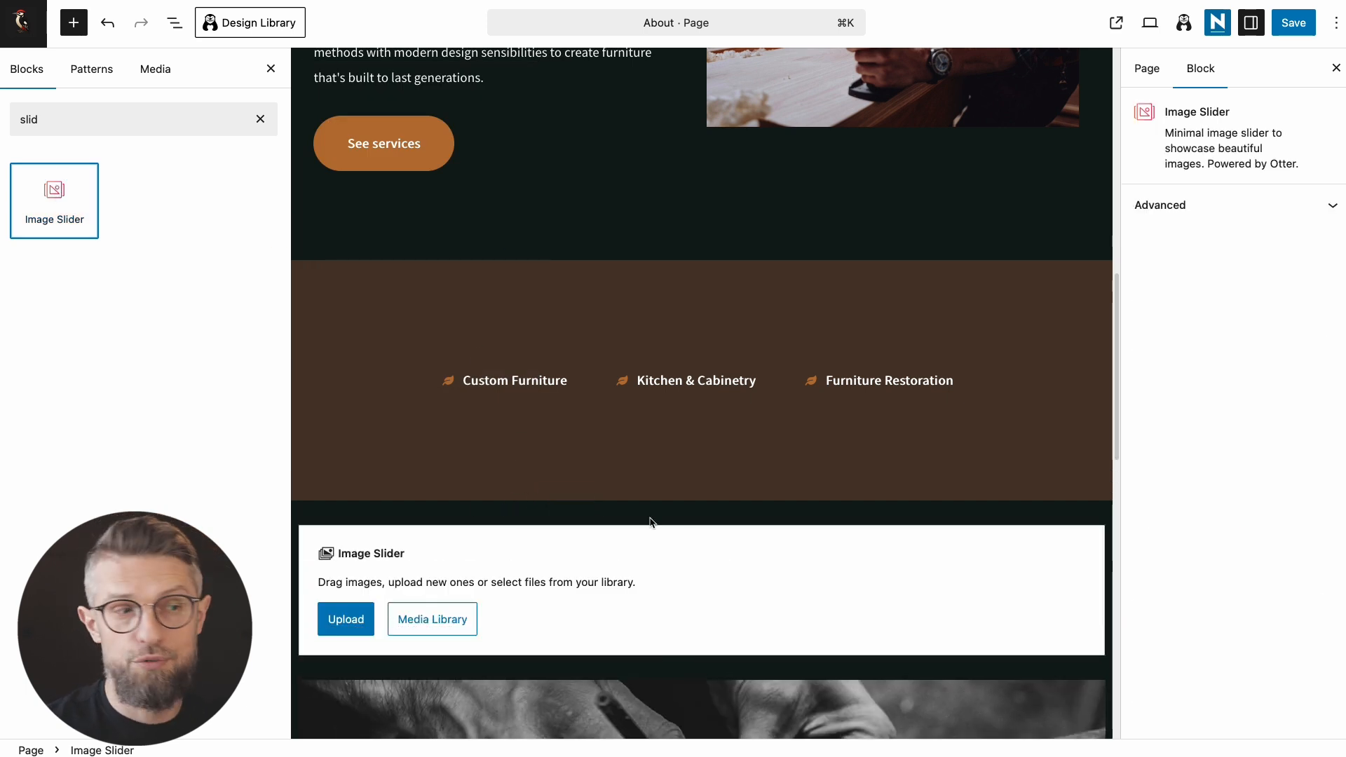
scroll(663, 533, down, 2)
key(Escape)
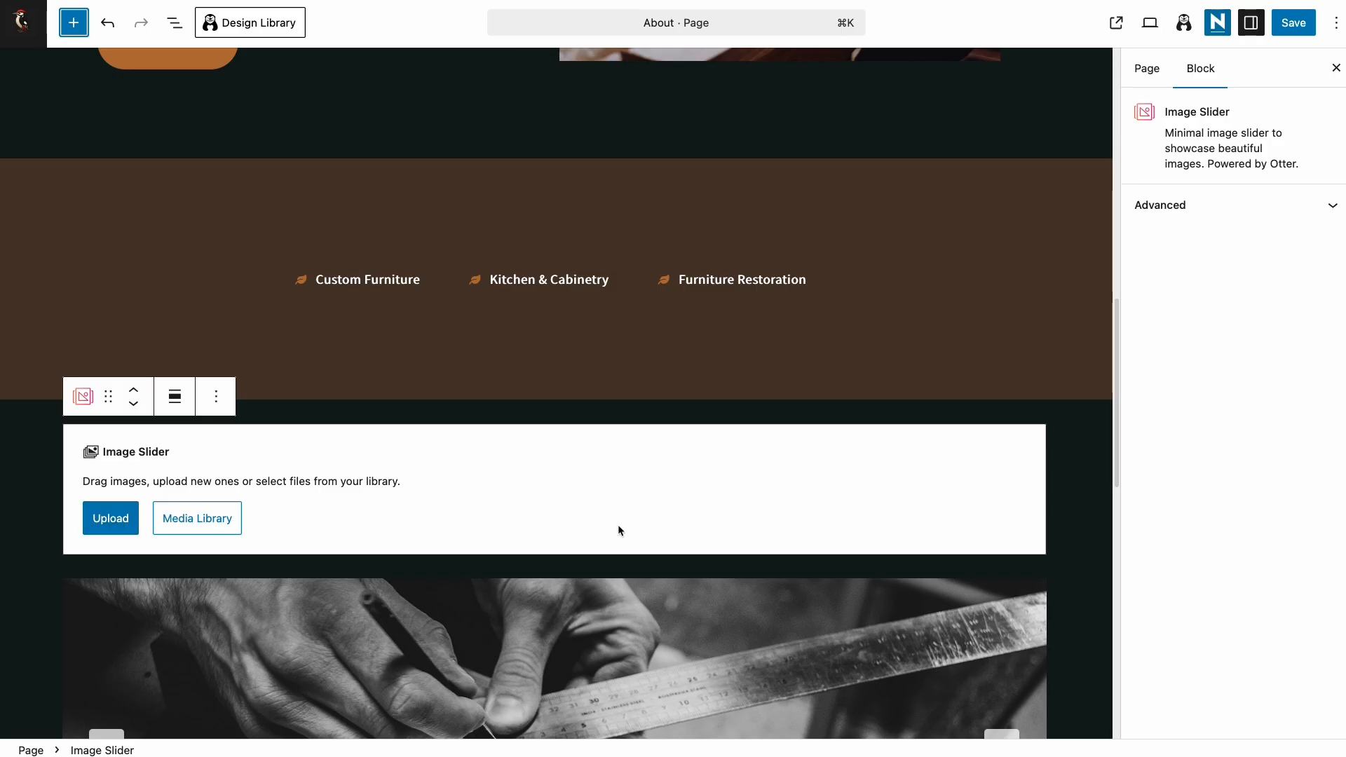
Step: Delete the empty slider placeholder, check the remaining slider, save About, and return to Pages
scroll(618, 531, down, 3)
click(216, 290)
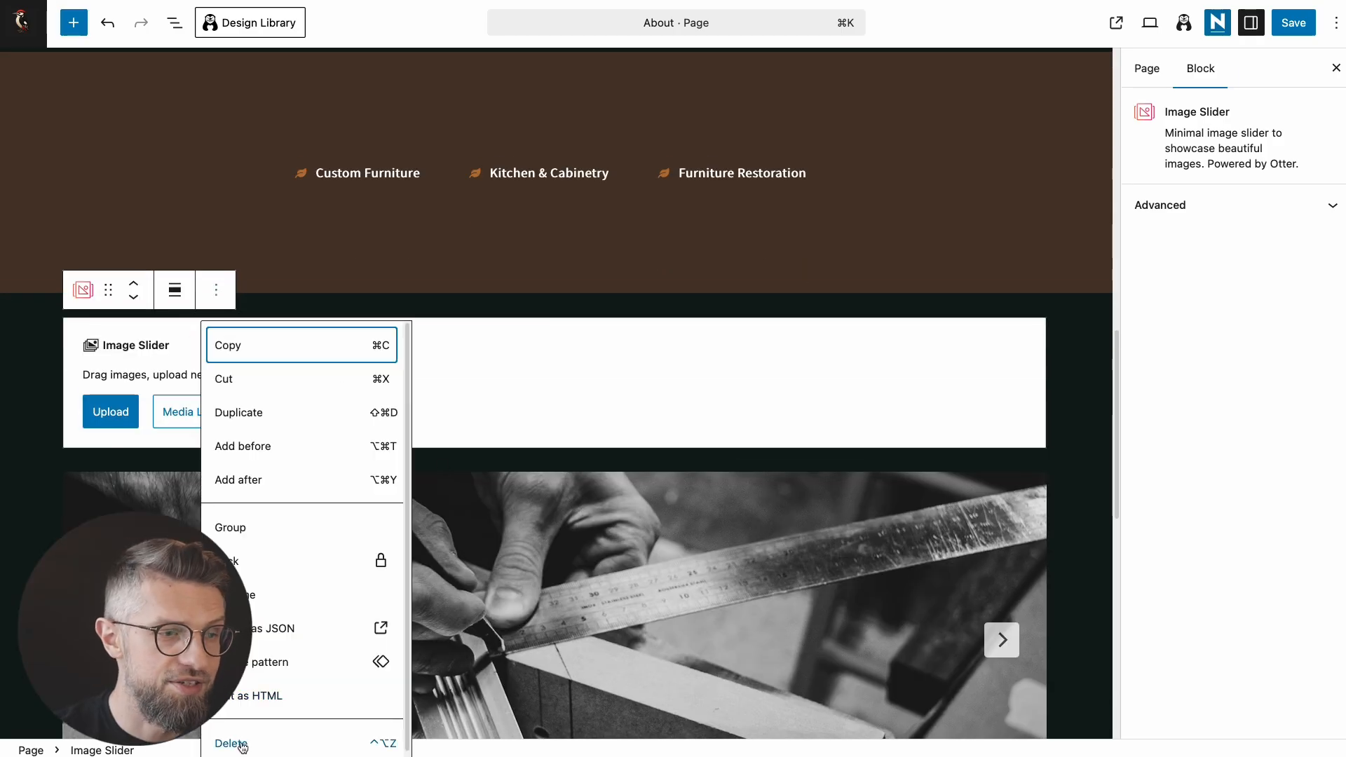
click(232, 743)
click(1003, 470)
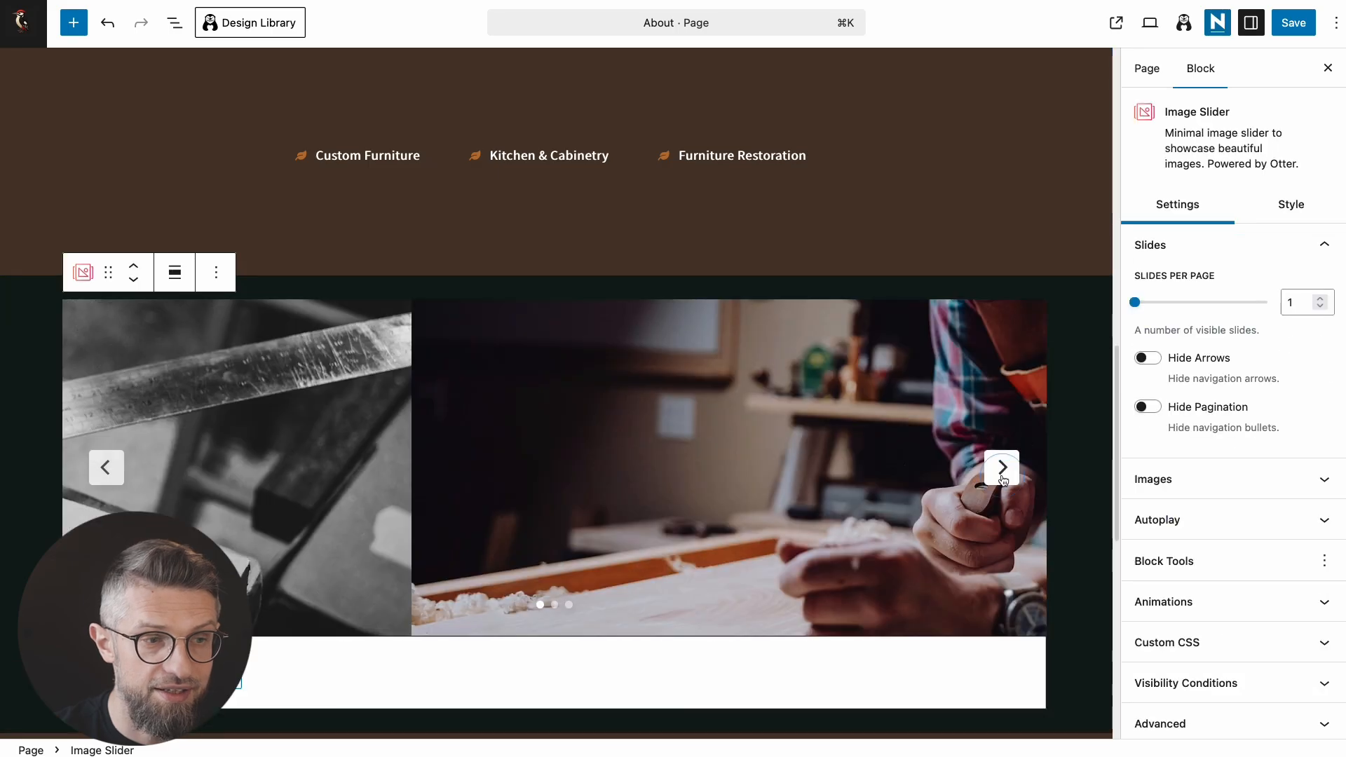
click(1003, 469)
click(1295, 23)
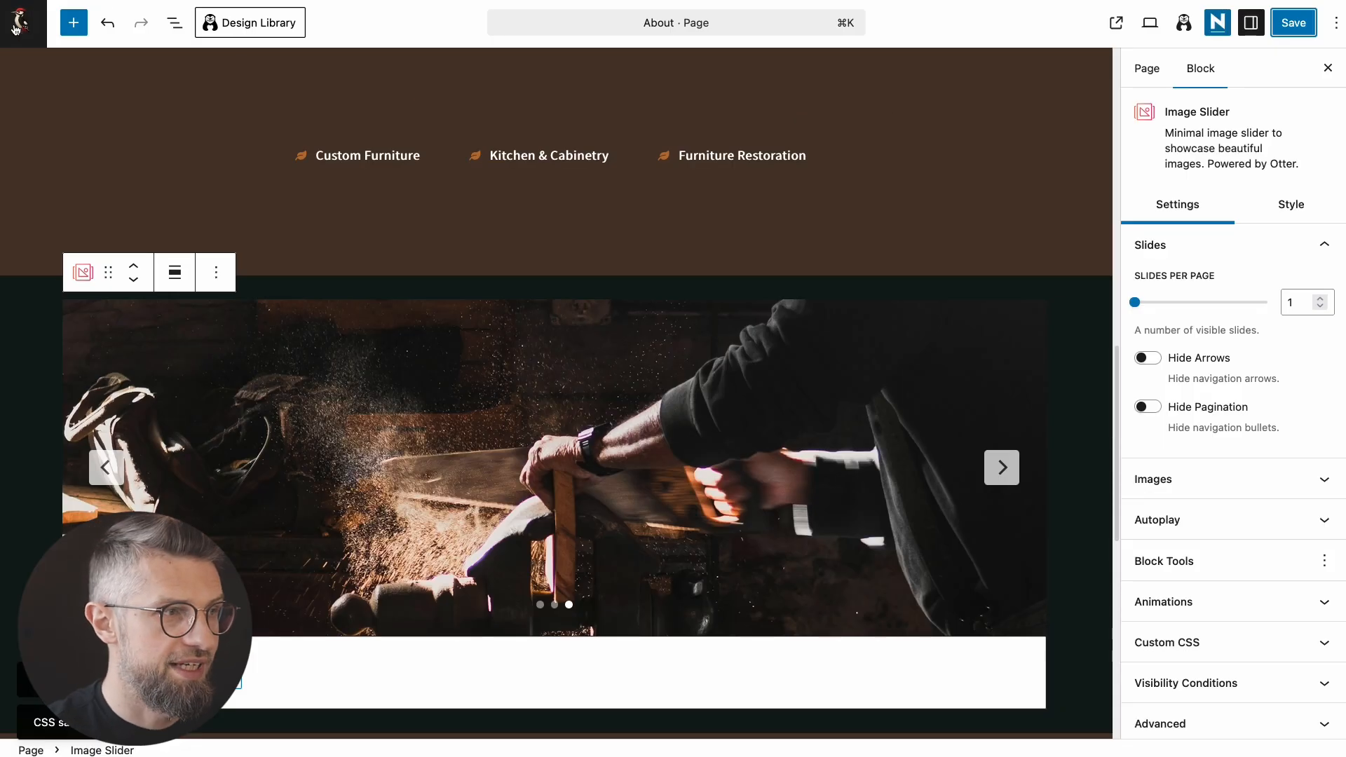
click(16, 24)
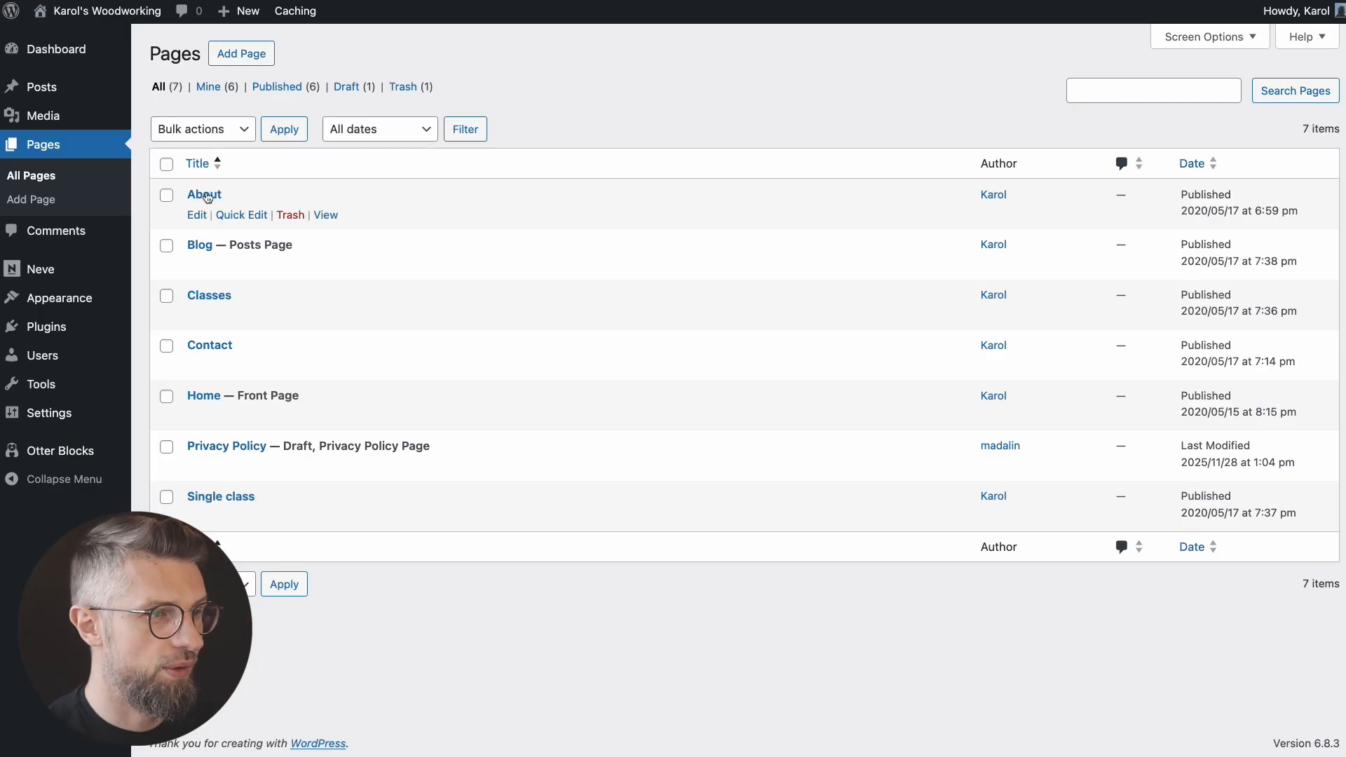
Step: Give Contact the heading 'Let's Build Something Beautiful' with a custom-project intro, save, and view it live
click(223, 347)
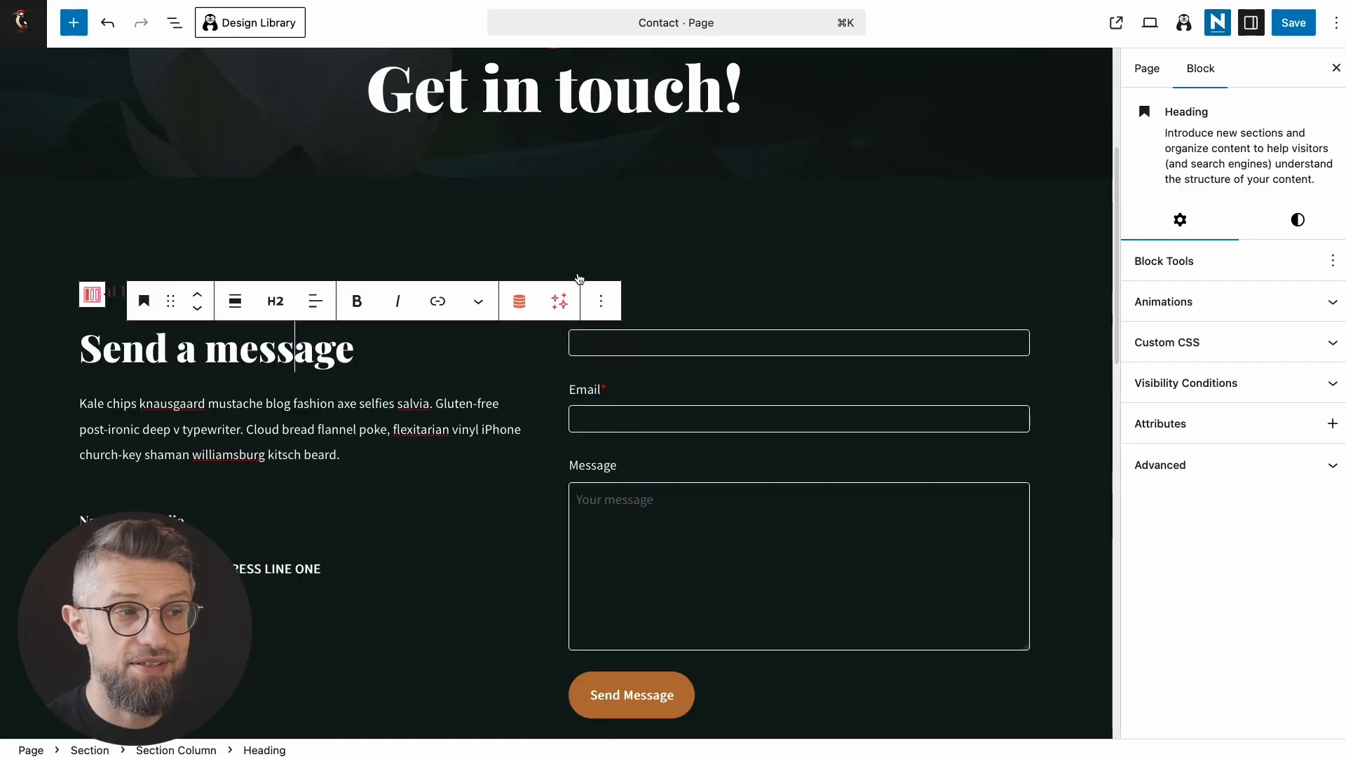
scroll(579, 278, up, 3)
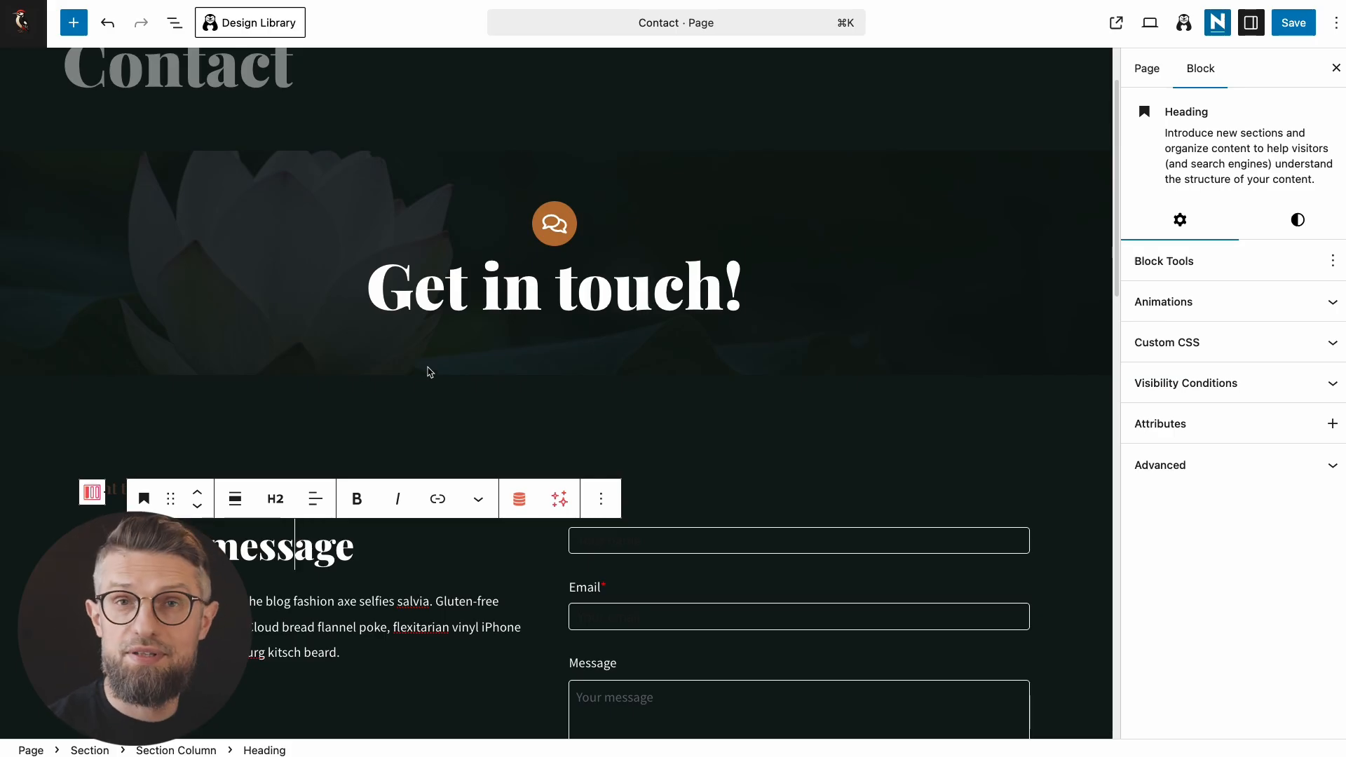
click(404, 604)
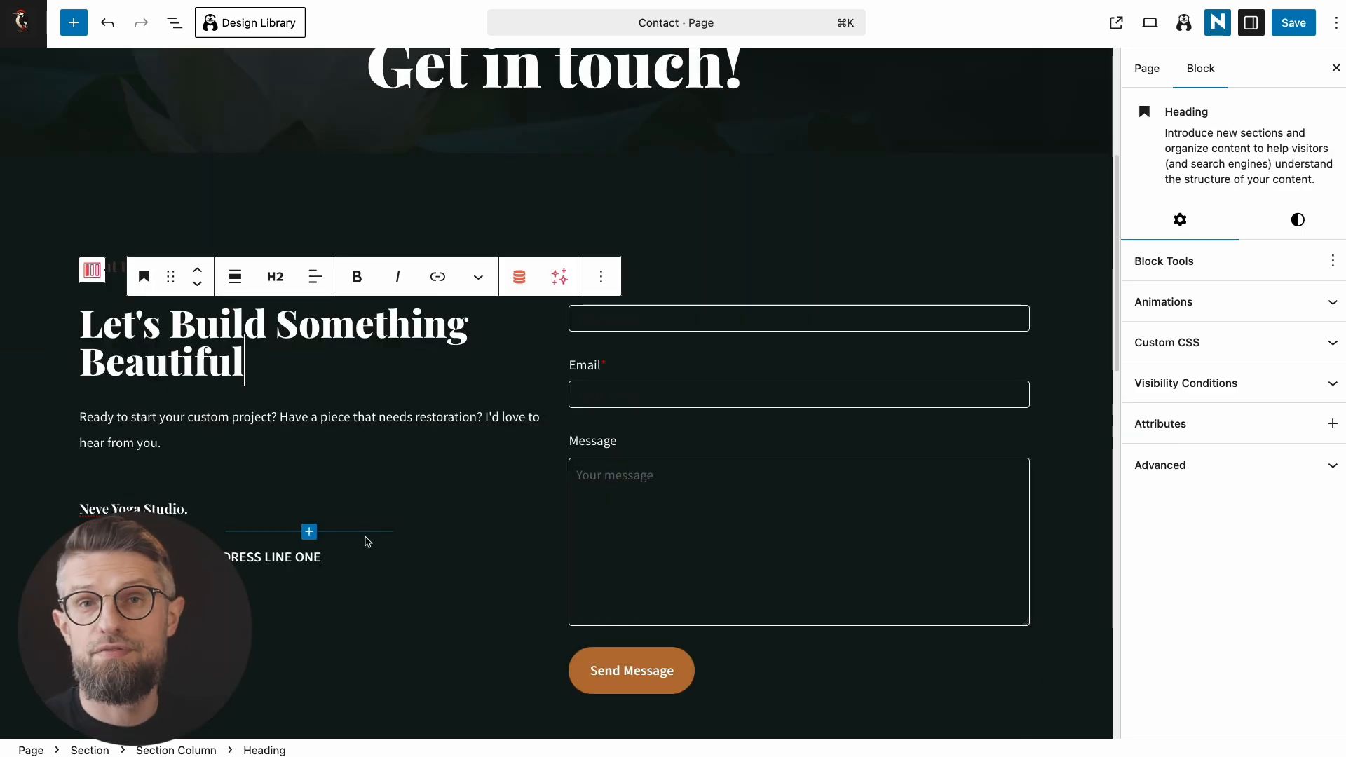
click(369, 539)
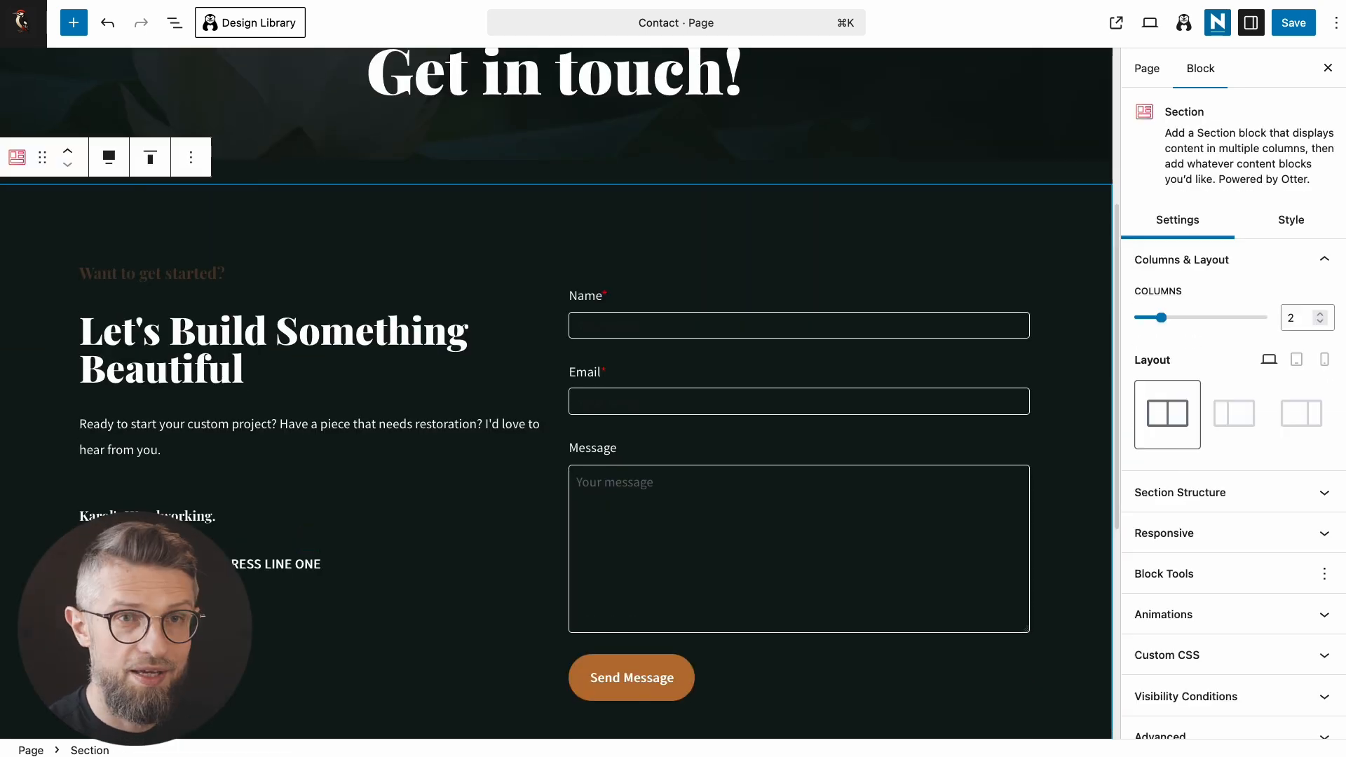
click(1298, 31)
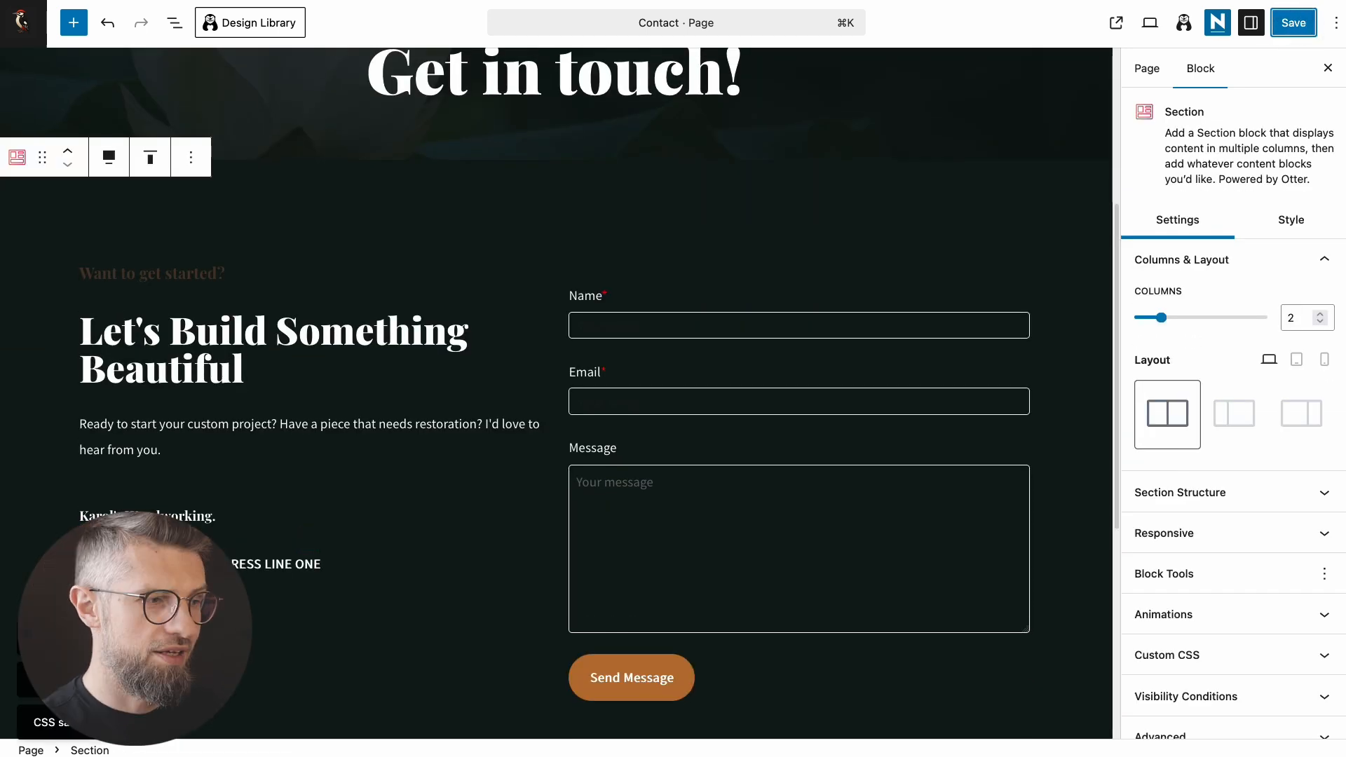
click(1098, 23)
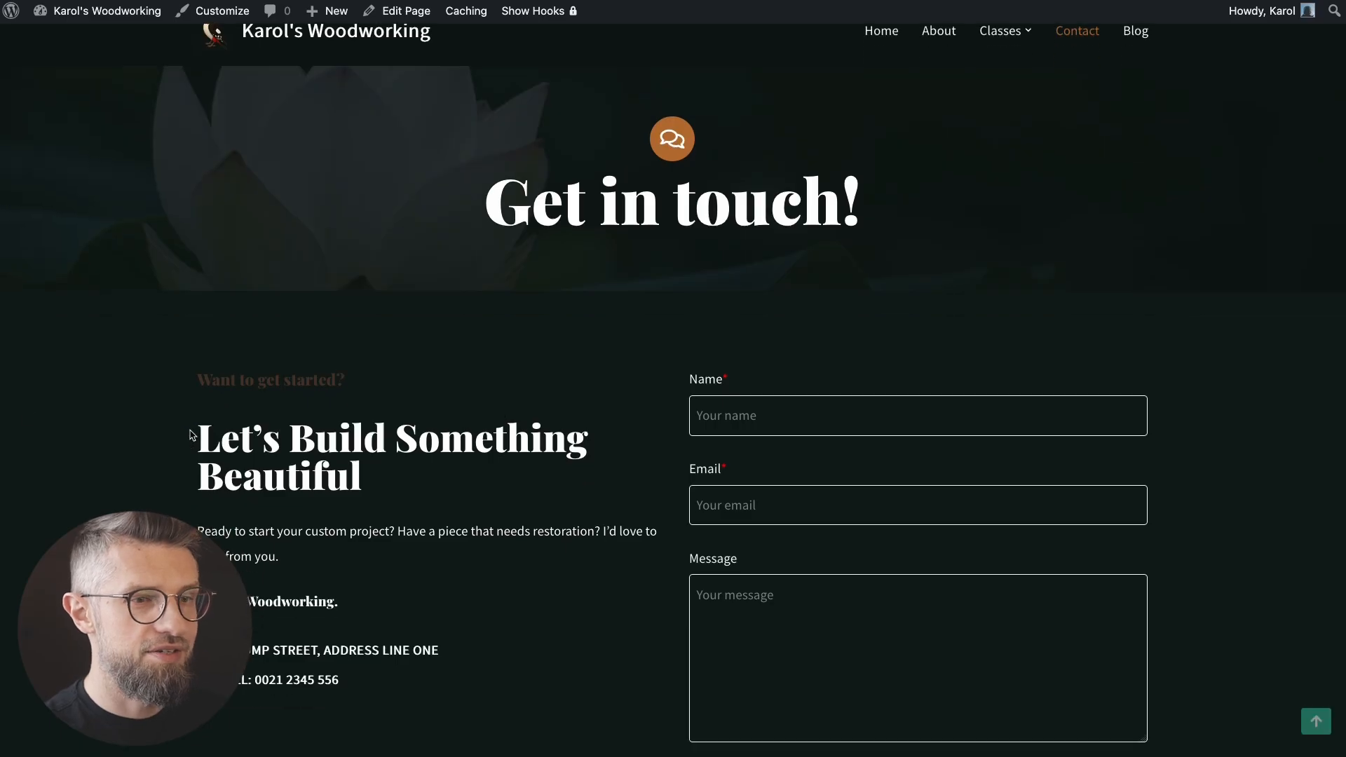
Step: Review the live Contact page's intro, contact details and Name, Email and Message form
scroll(157, 445, down, 3)
scroll(158, 450, up, 1)
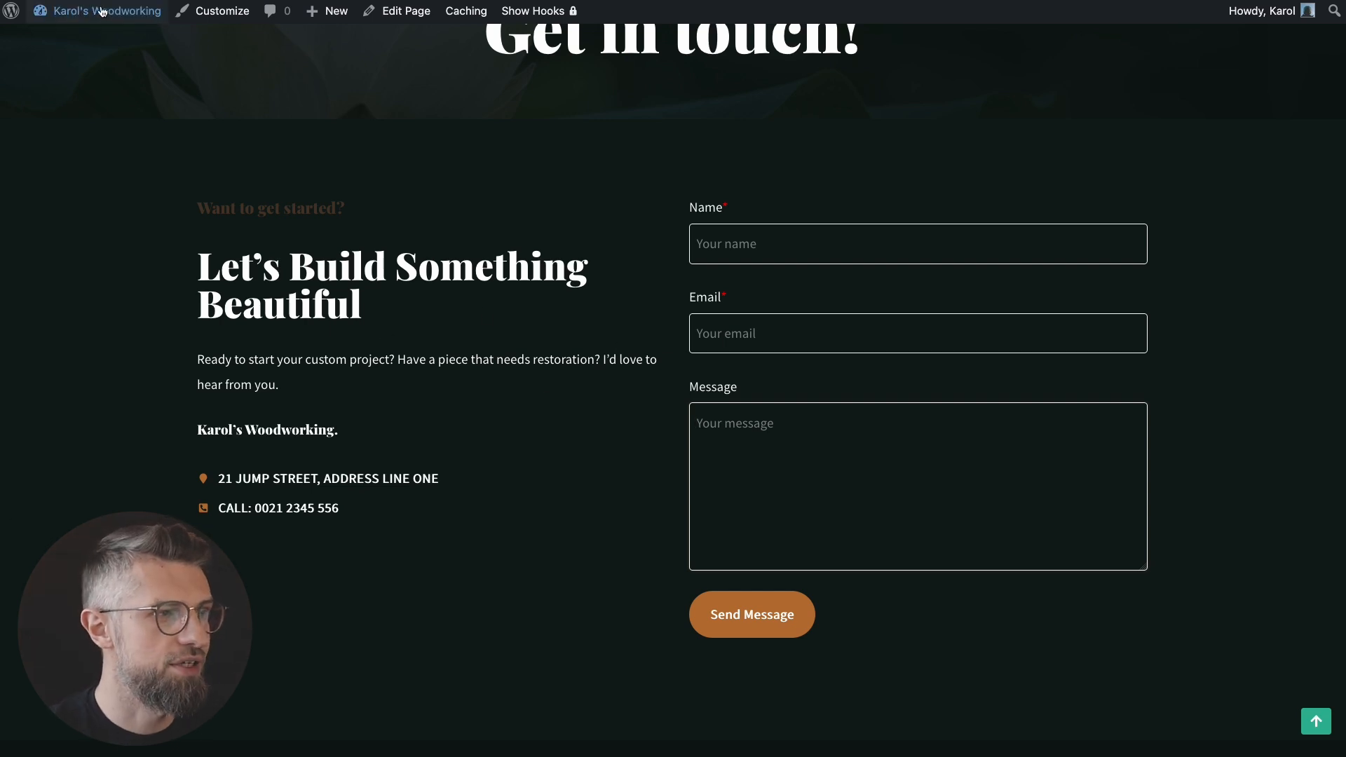
mouse_move(98, 10)
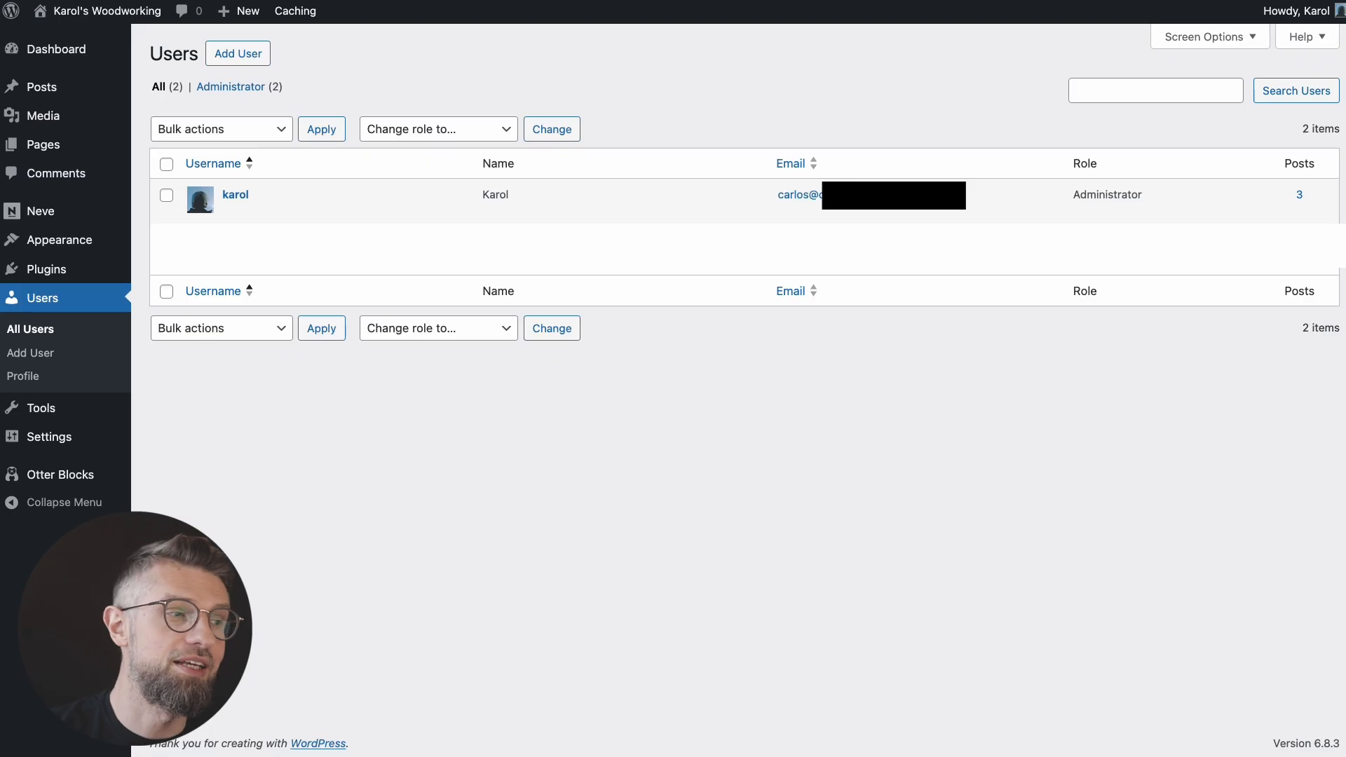
Step: Open Otter Blocks settings to see modules like Custom CSS, Blocks Animation and Patterns Library
click(43, 270)
scroll(305, 571, down, 1)
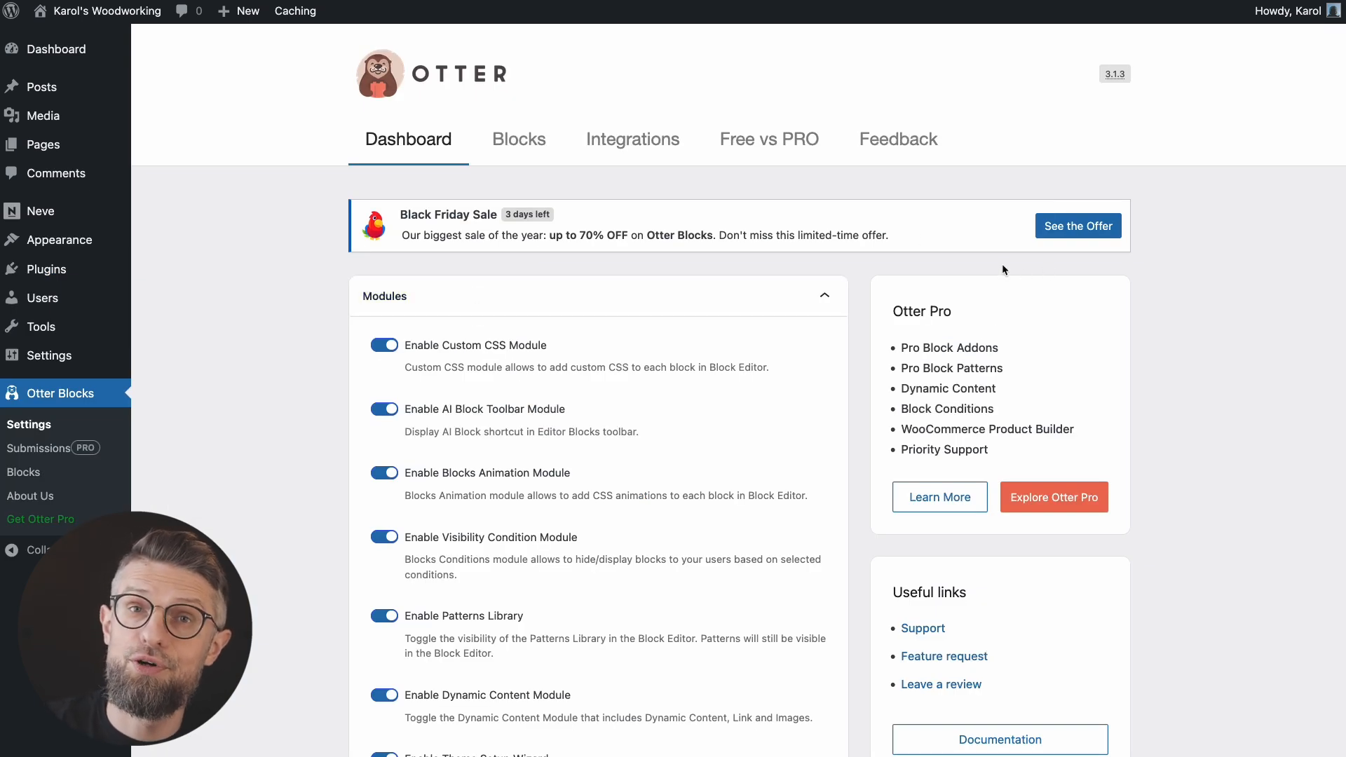
Step: Browse the Otter blocks grid, then go to Installed Plugins listing 10 plugins, 2 active
click(520, 151)
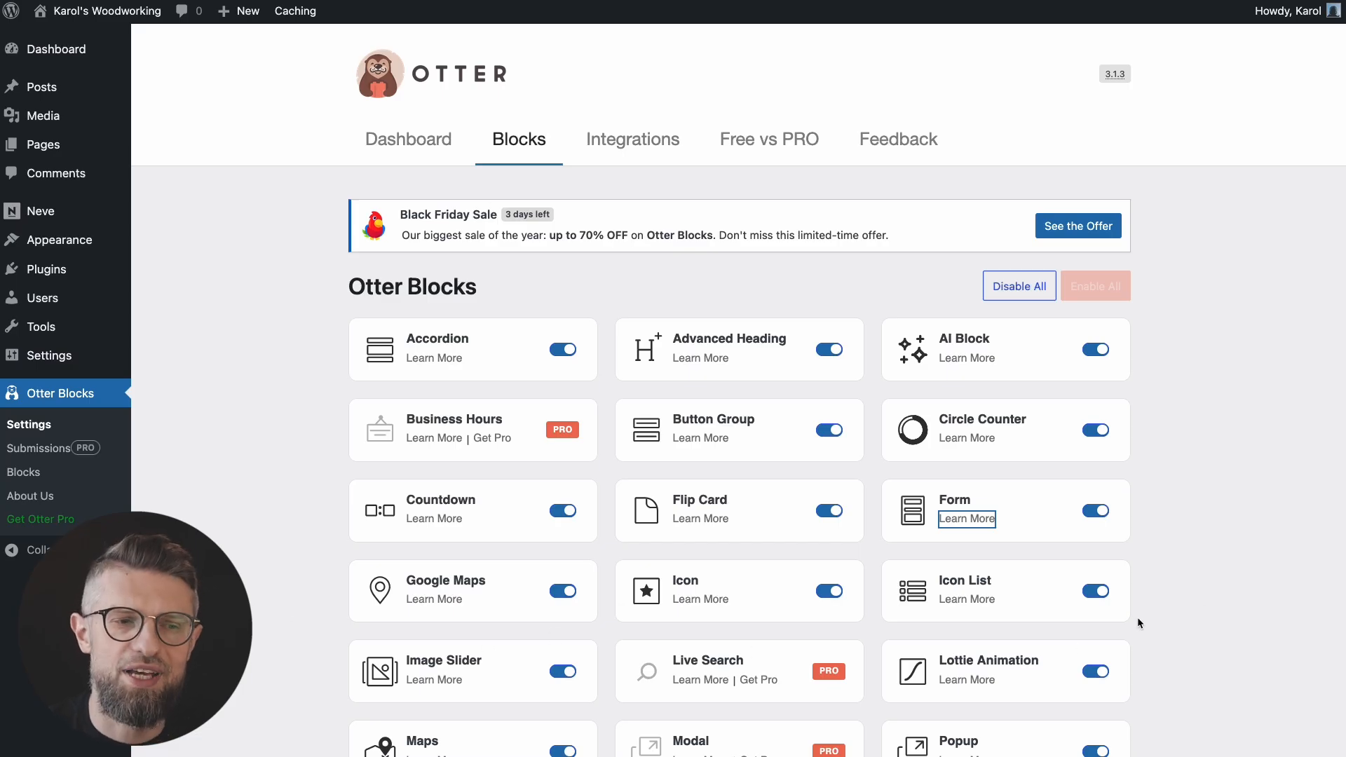
click(1249, 596)
scroll(1238, 614, down, 2)
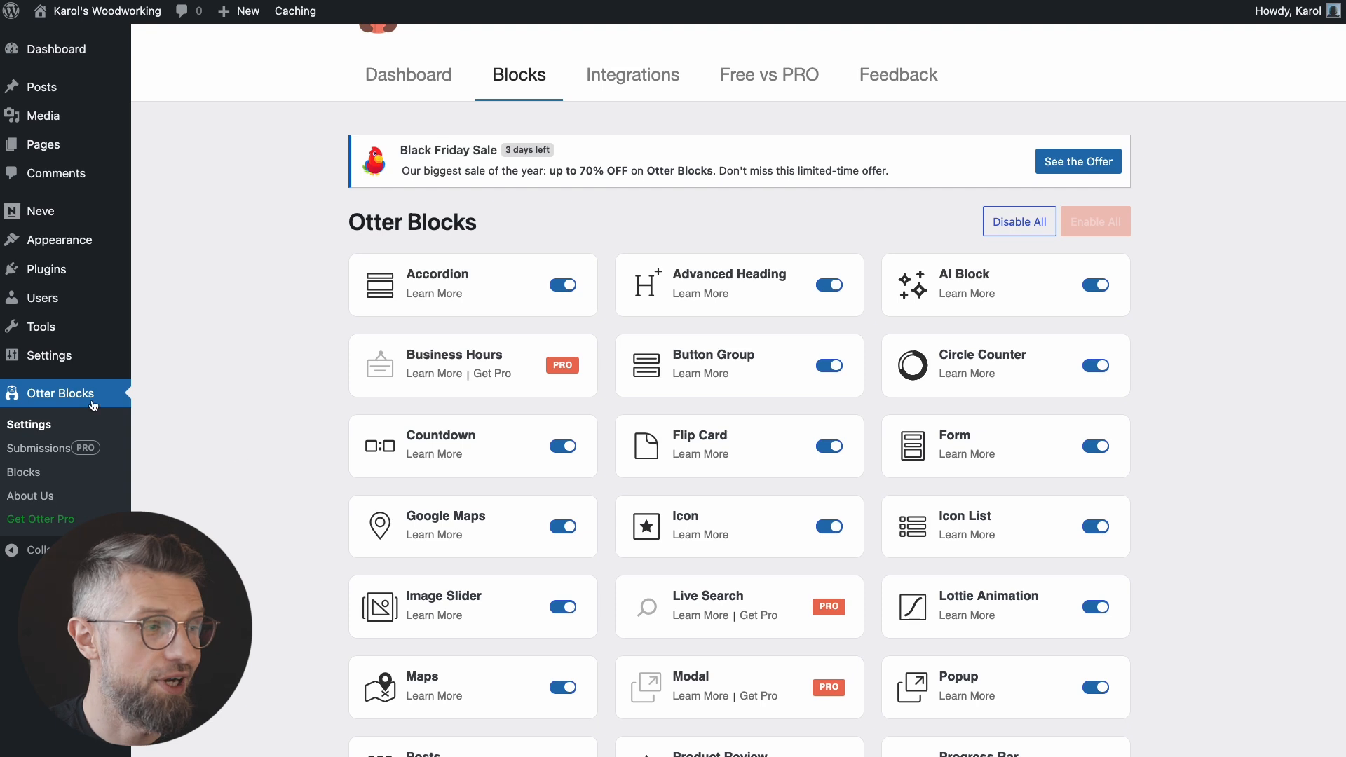
click(60, 266)
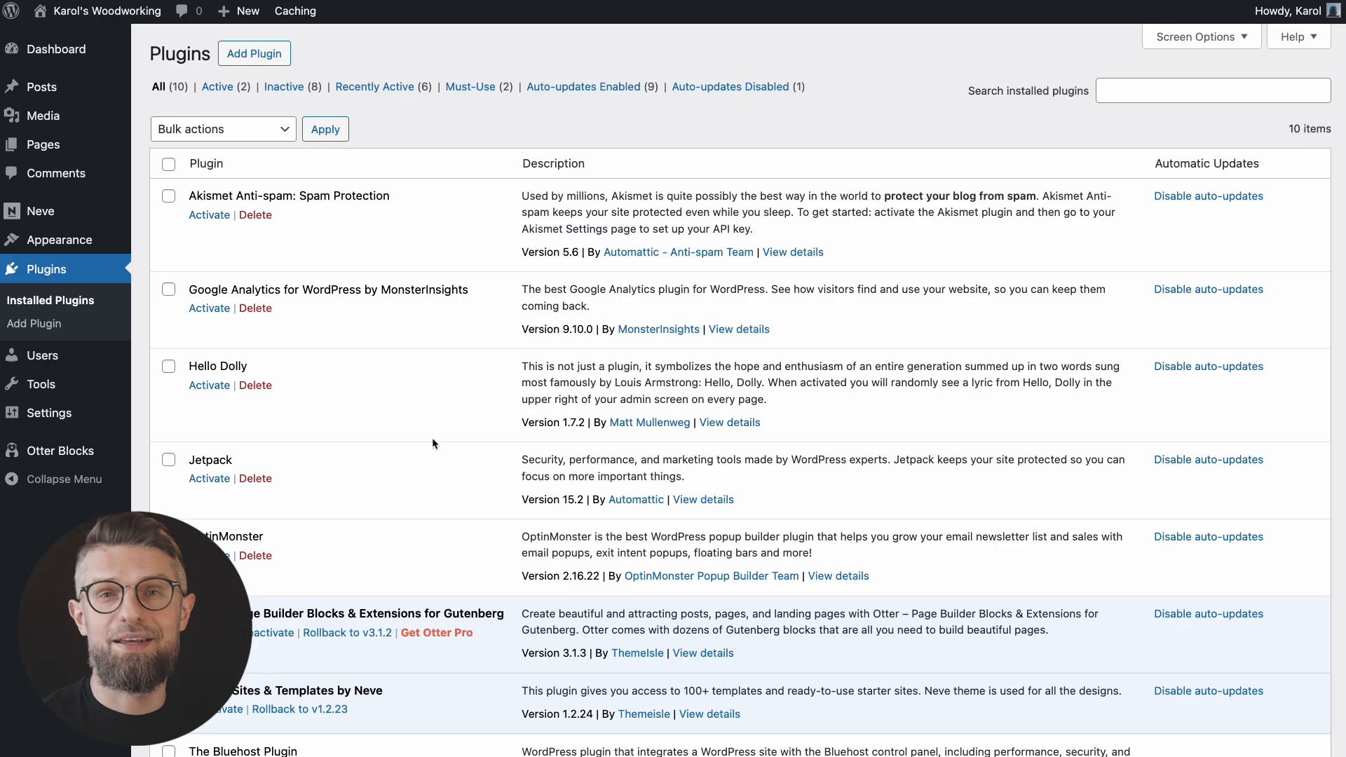
Step: Search the plugin directory for 'optimole', then install and activate the Optimole plugin
scroll(365, 399, down, 3)
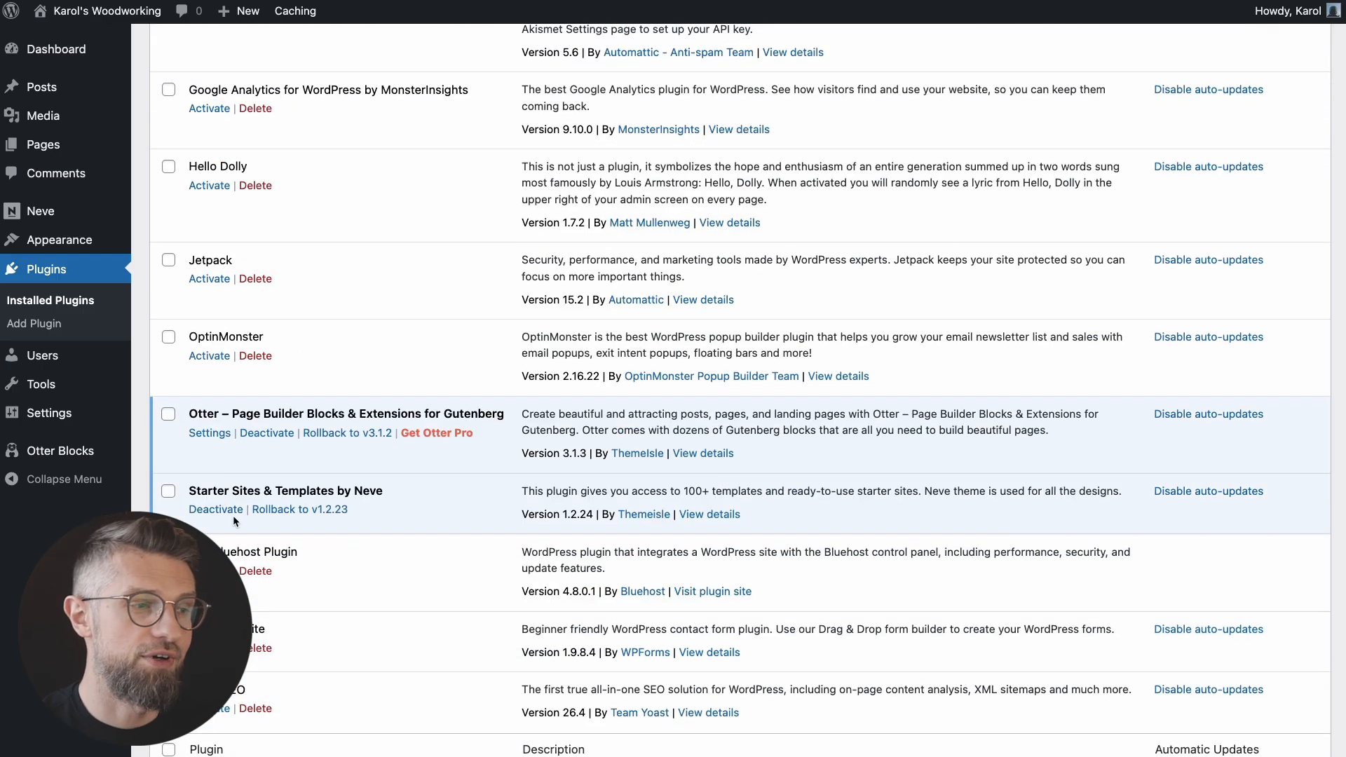
scroll(536, 317, up, 3)
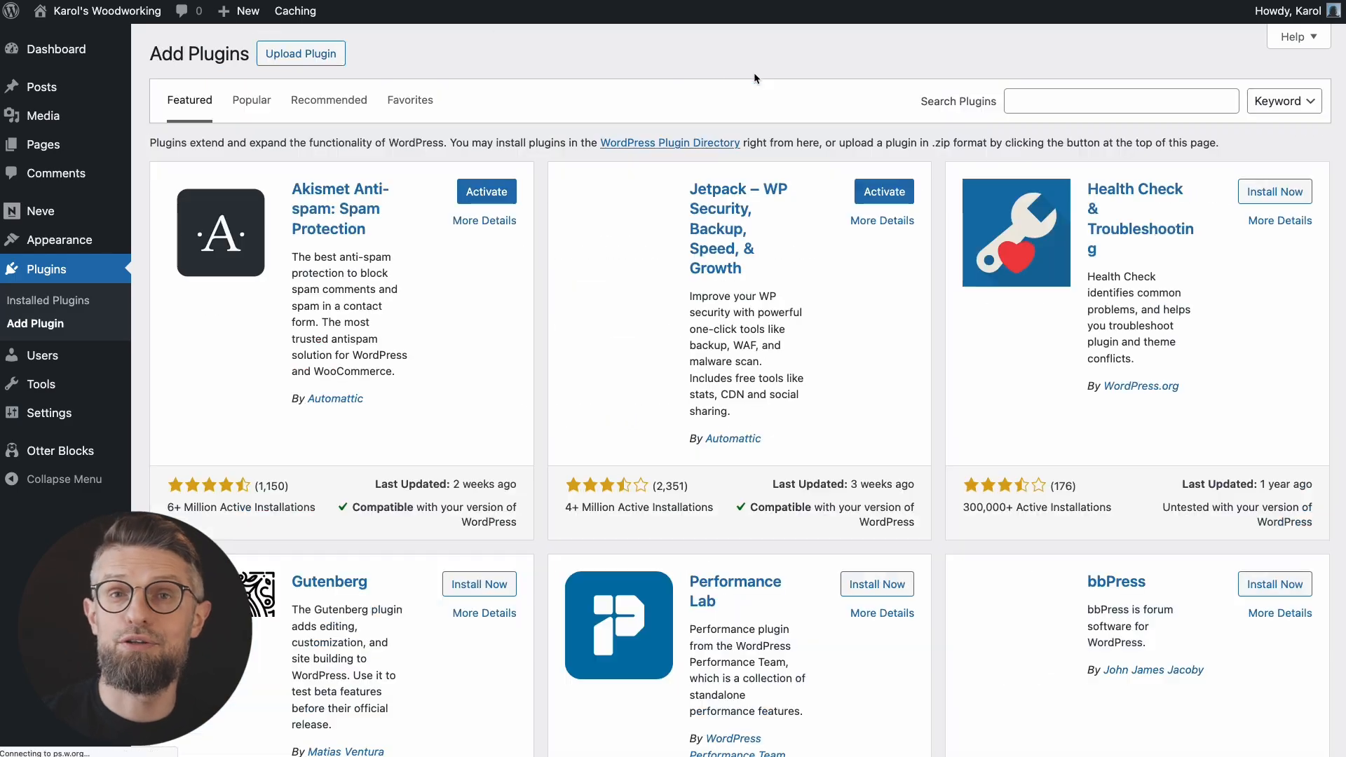
click(1014, 105)
text(optimole)
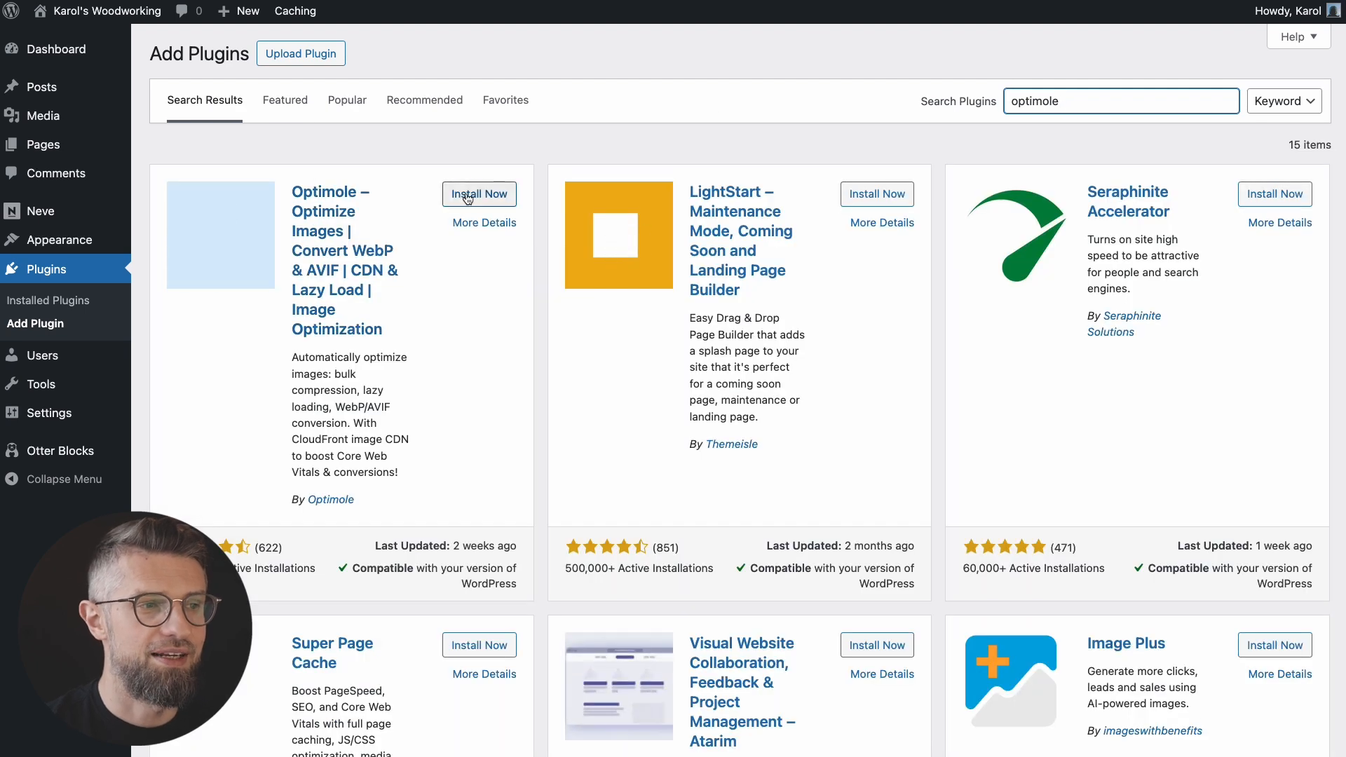
click(468, 197)
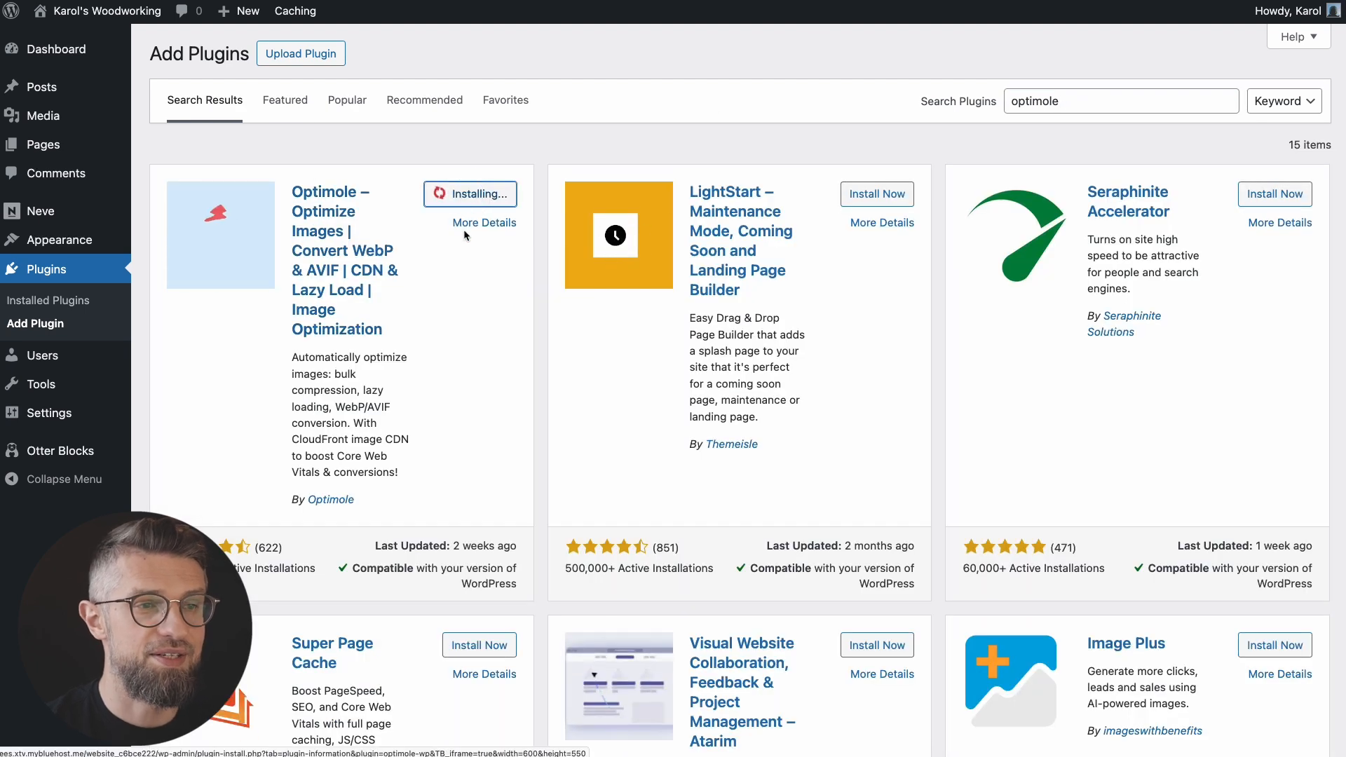
click(484, 194)
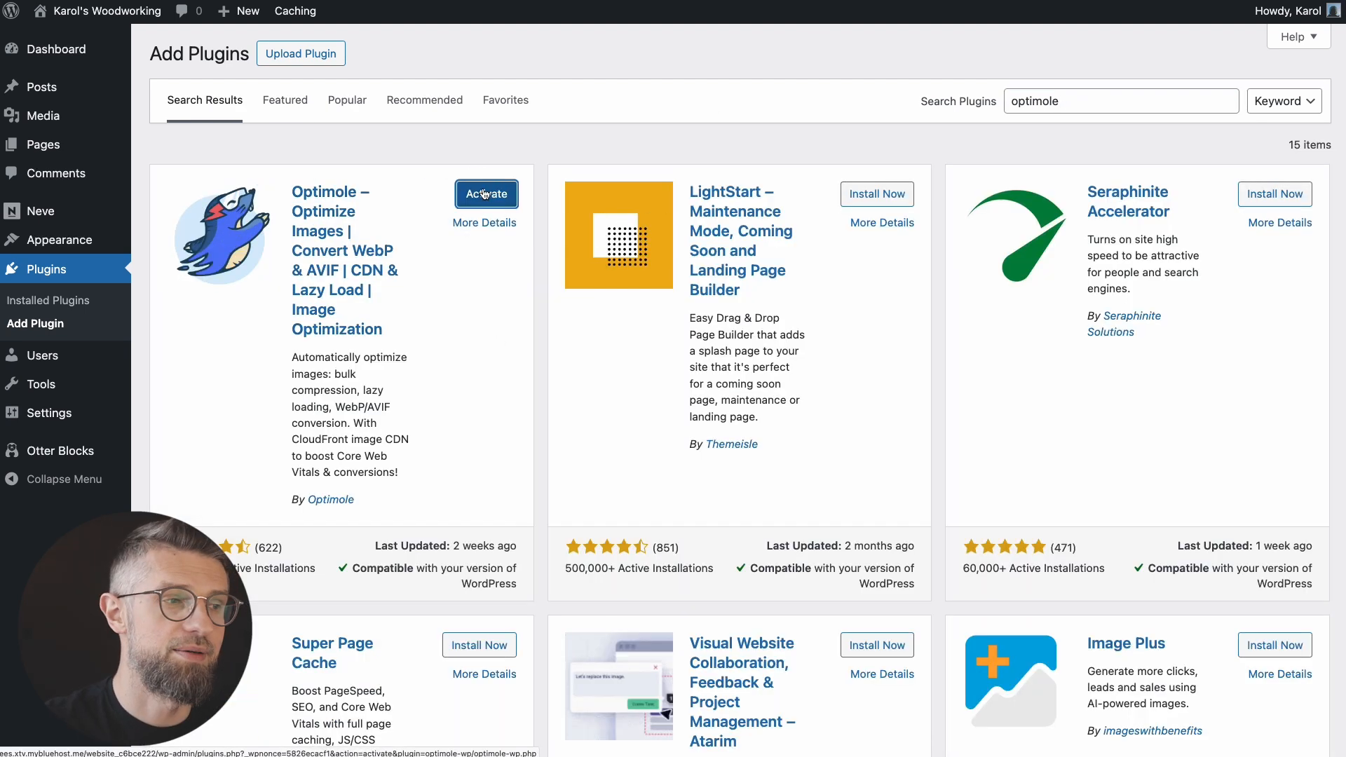
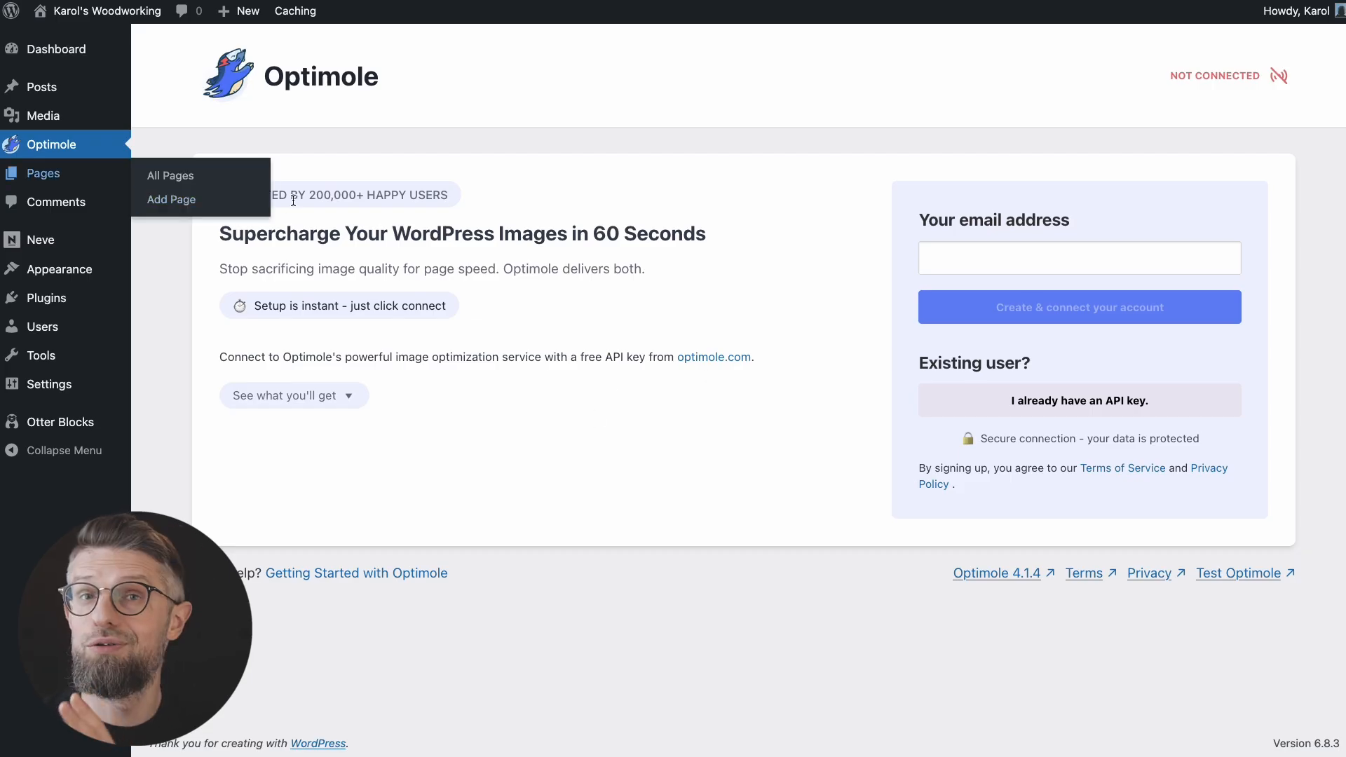
Step: Search the plugin directory for 'SEOpress', then install and activate SEOPress – On-site SEO & Analytics
mouse_move(46, 299)
click(170, 325)
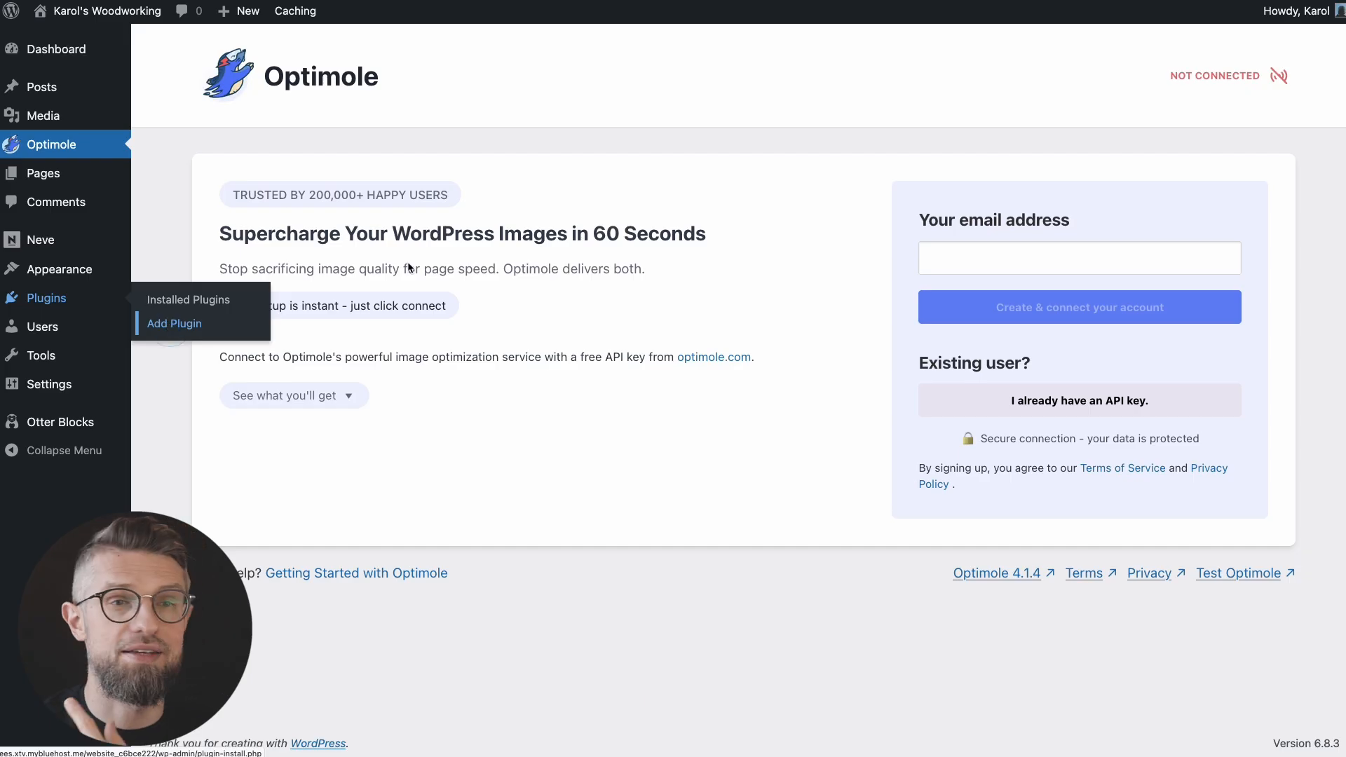
text(SEOpress)
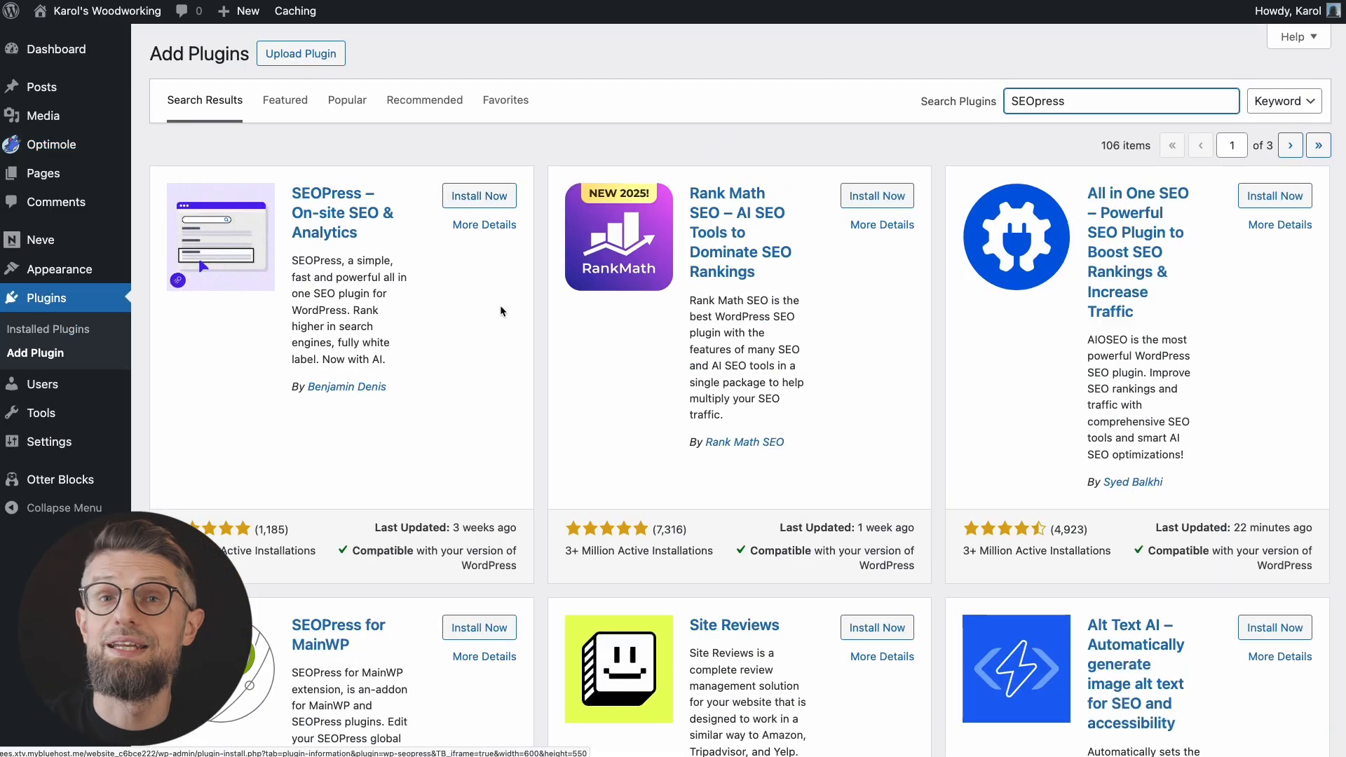
click(479, 195)
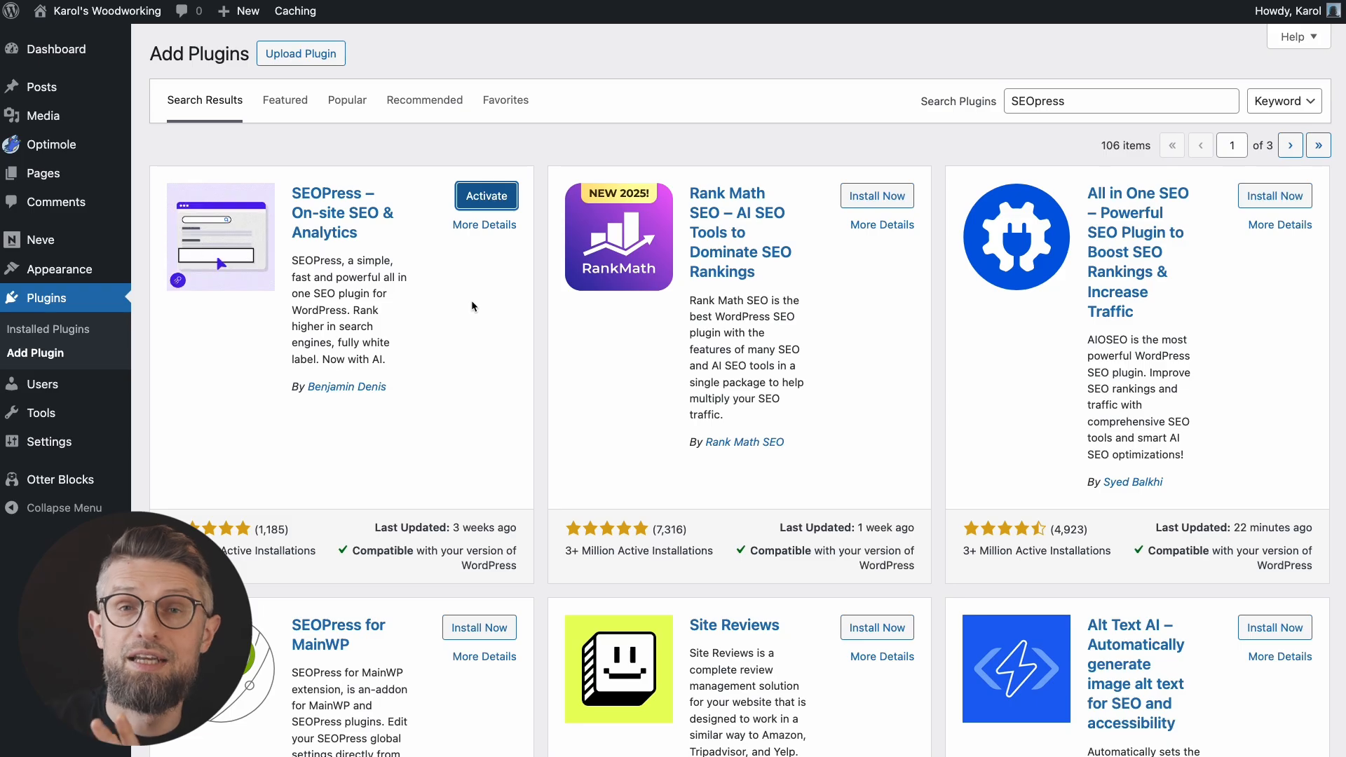
click(483, 201)
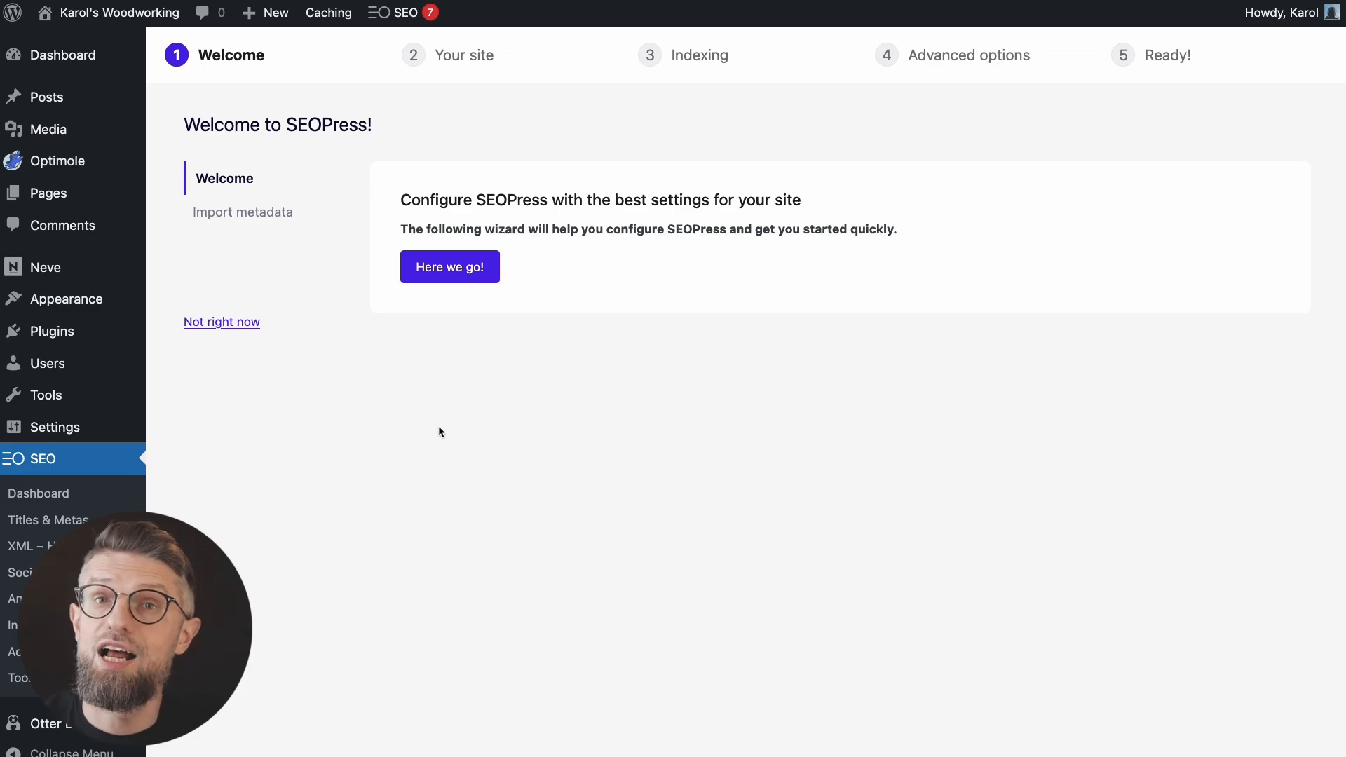
Step: Start the SEOPress setup wizard and skip importing metadata from other SEO plugins
click(466, 275)
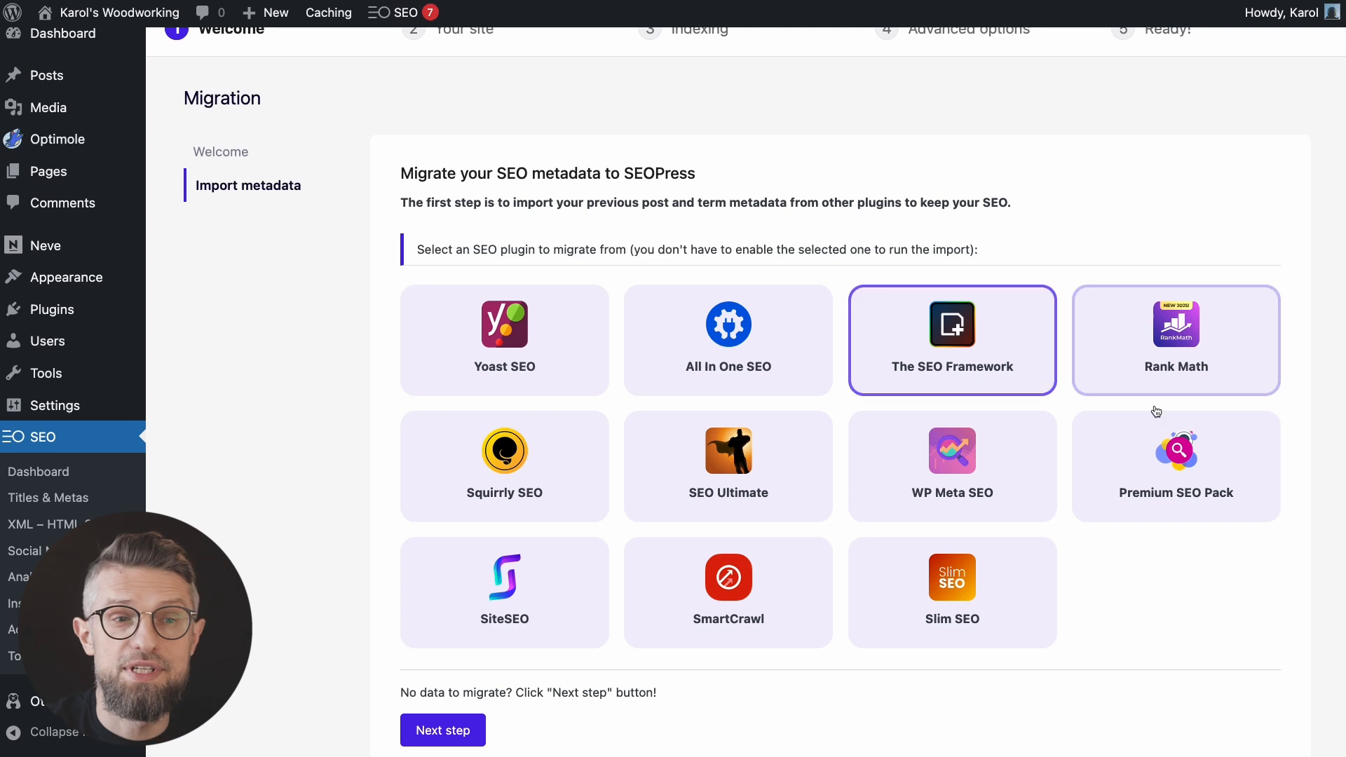
scroll(1143, 644, down, 1)
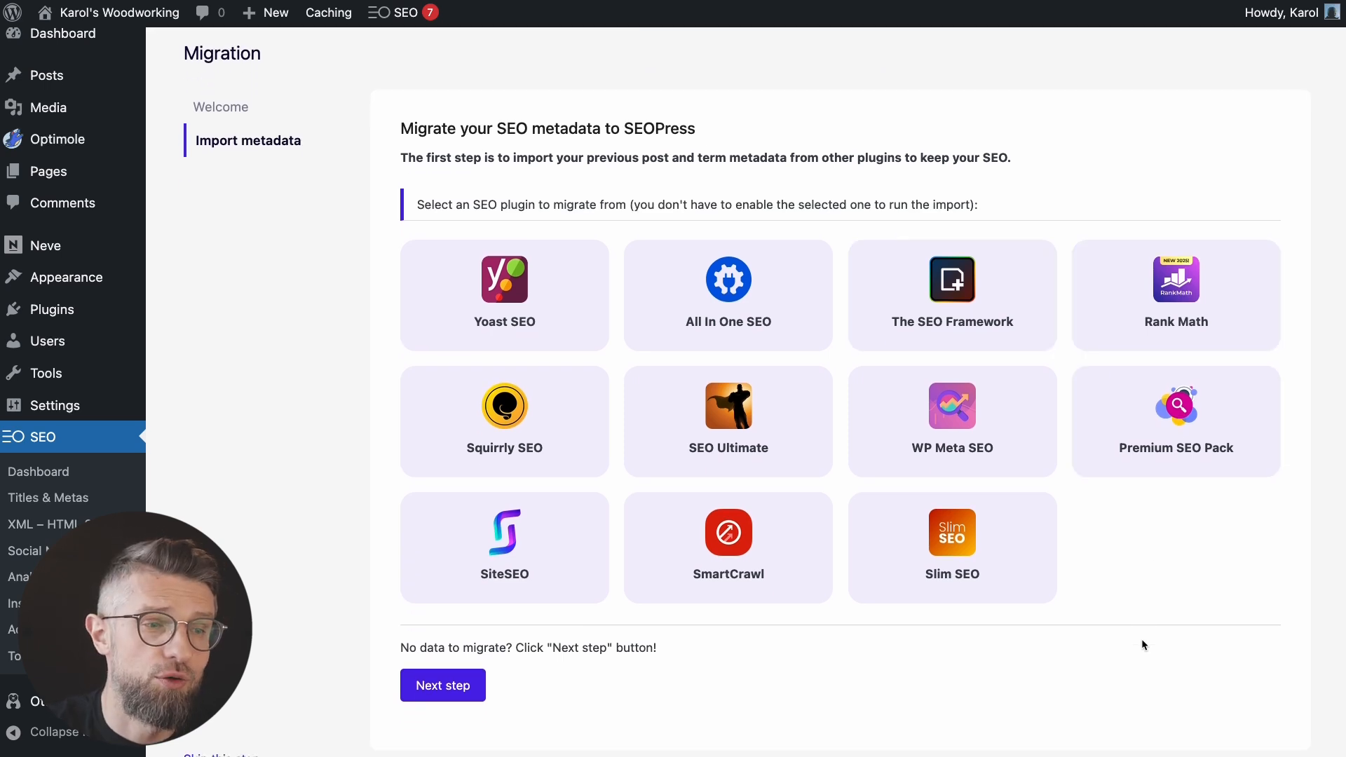
click(452, 706)
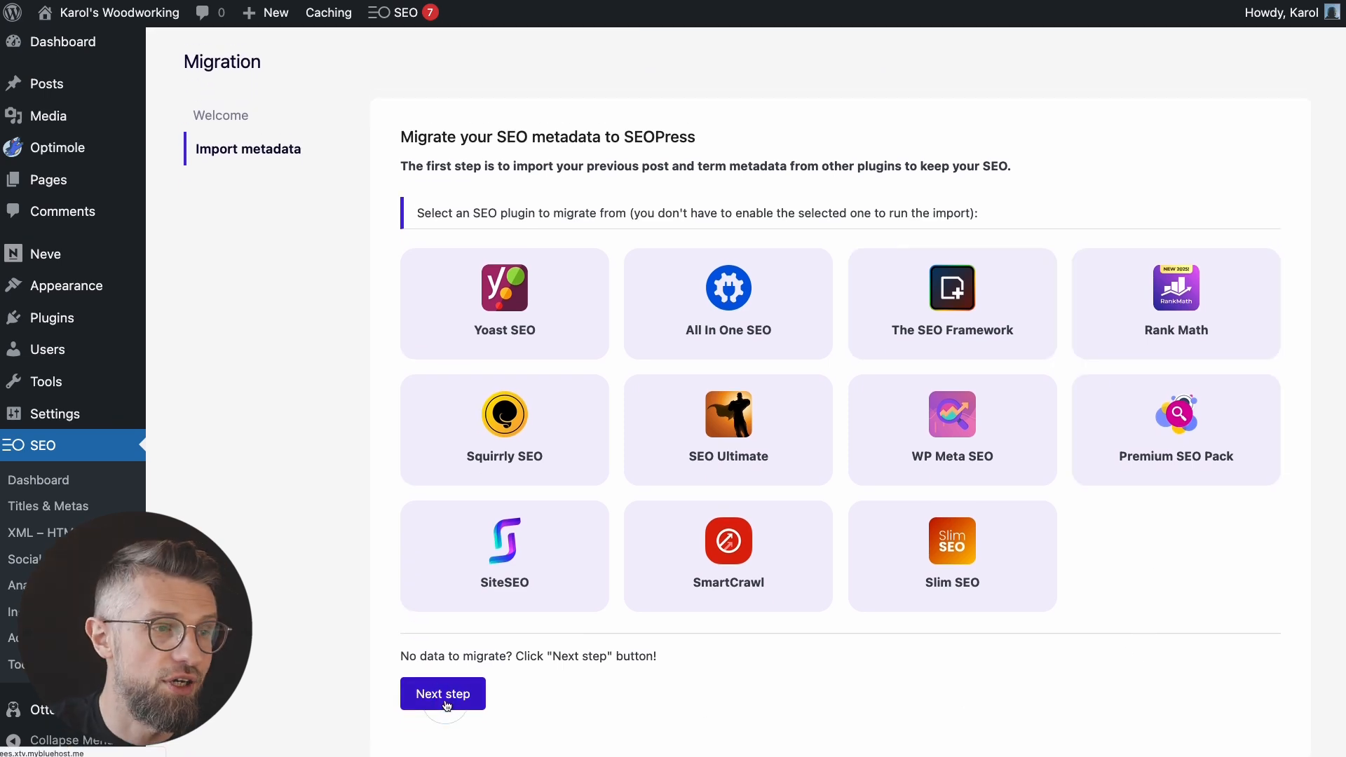
scroll(495, 343, down, 1)
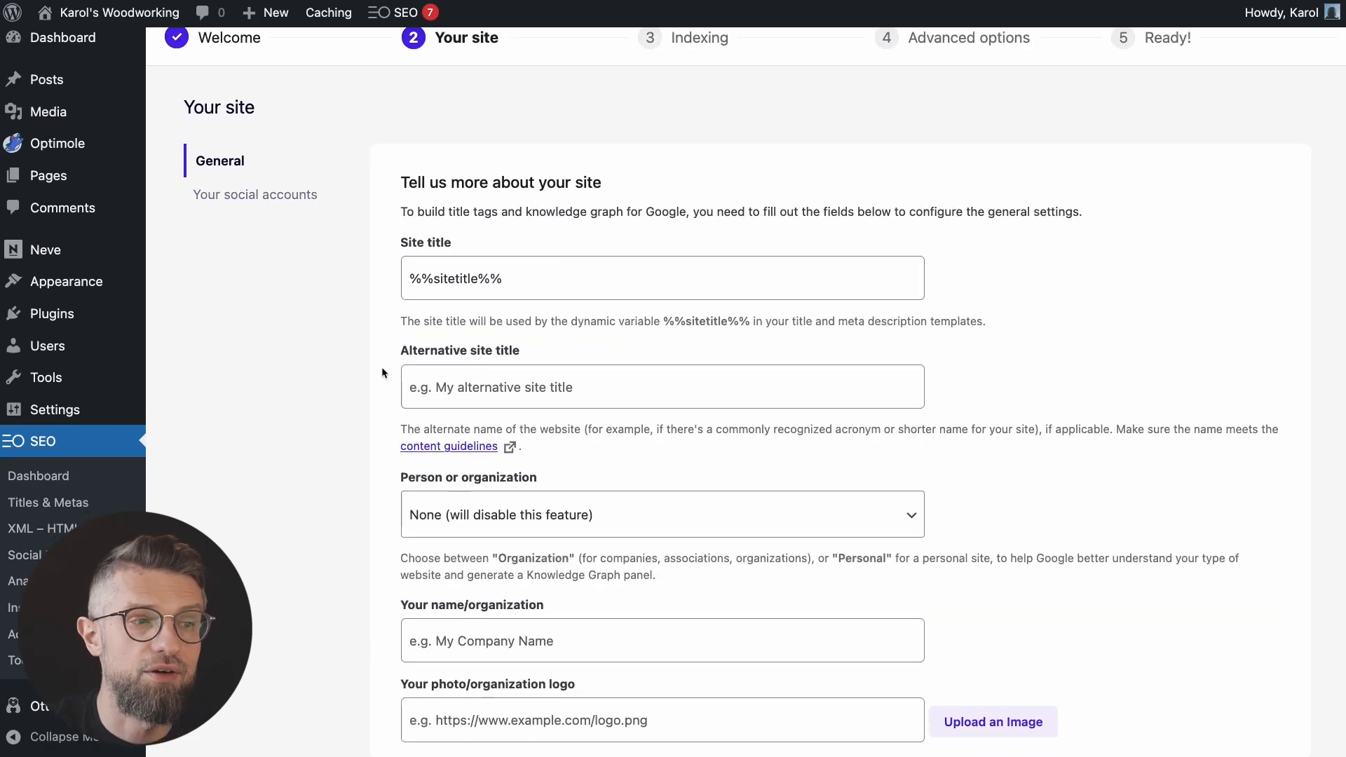
scroll(706, 377, down, 1)
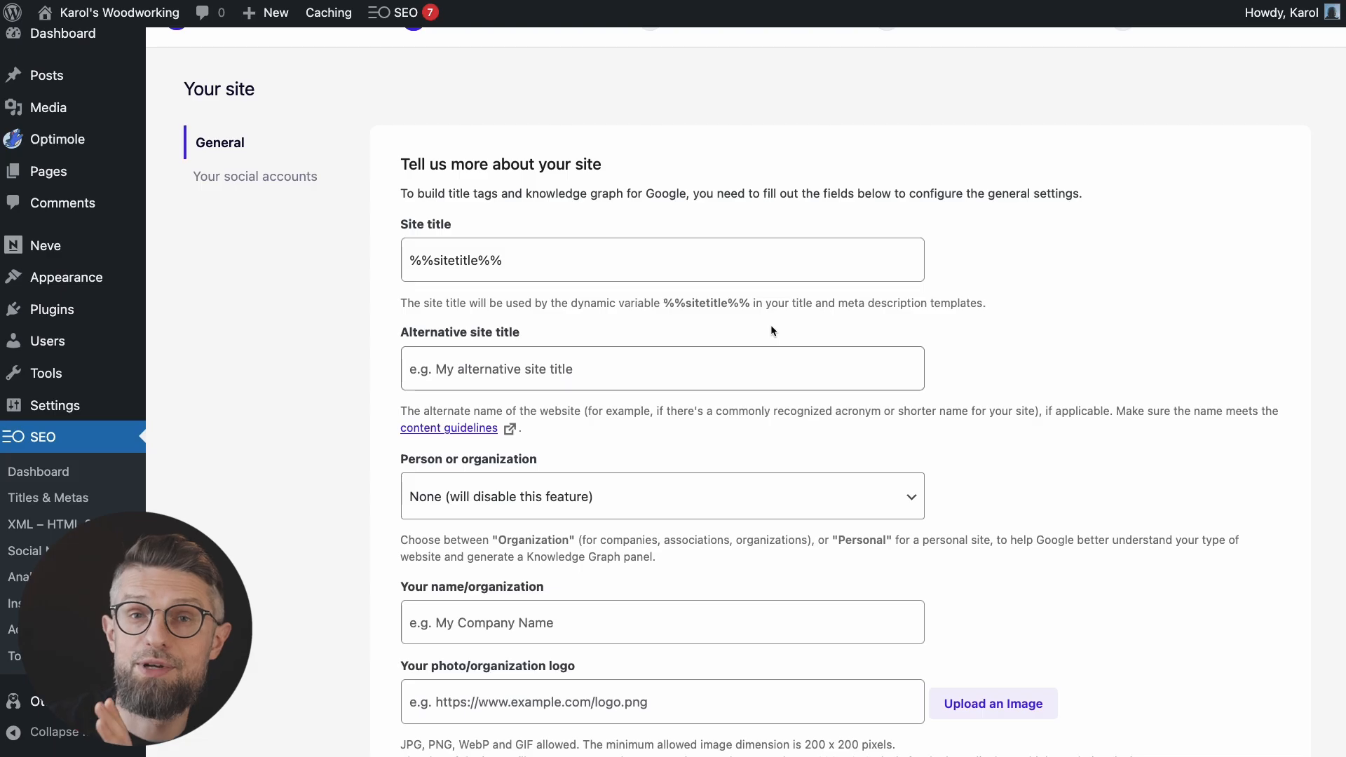
scroll(561, 509, down, 2)
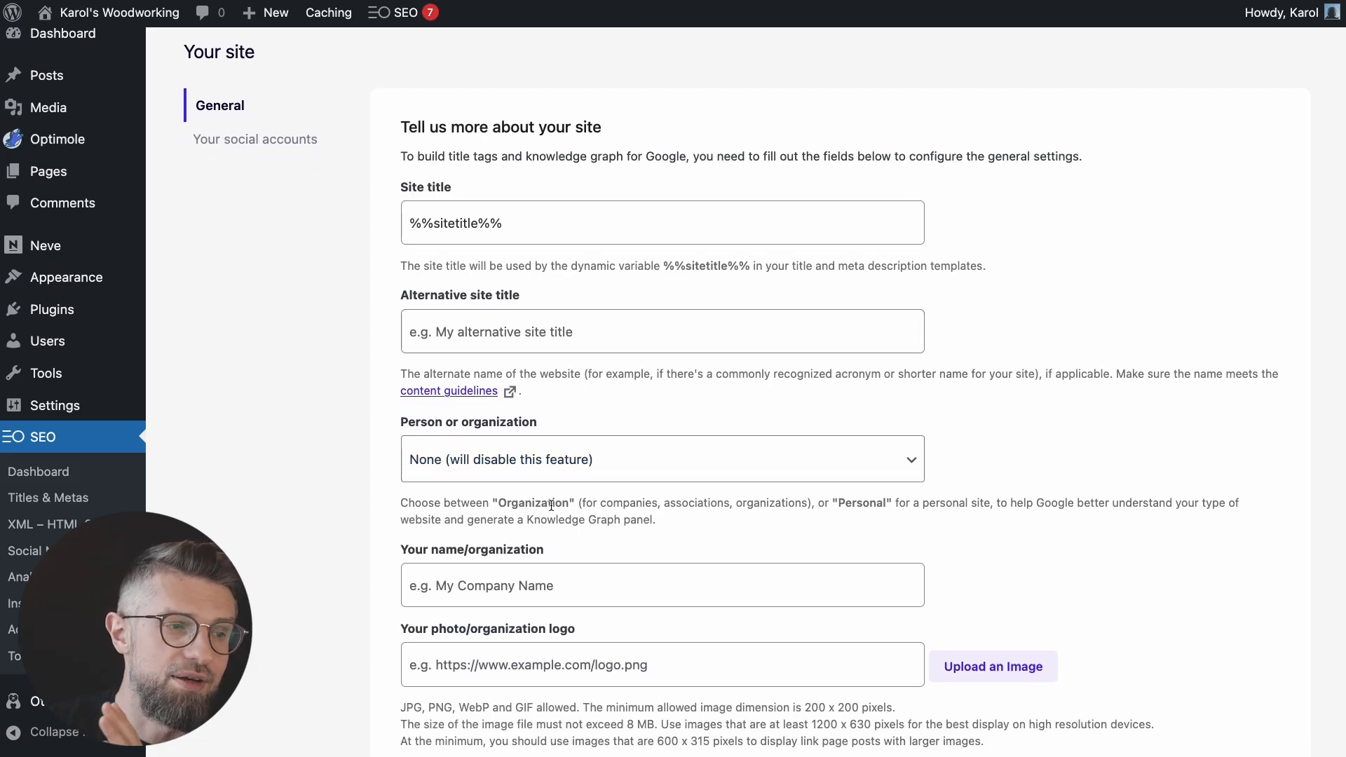
Step: Enter 'Karol's Woodworking' as the organization name and pick the woodpecker image as its logo
click(524, 560)
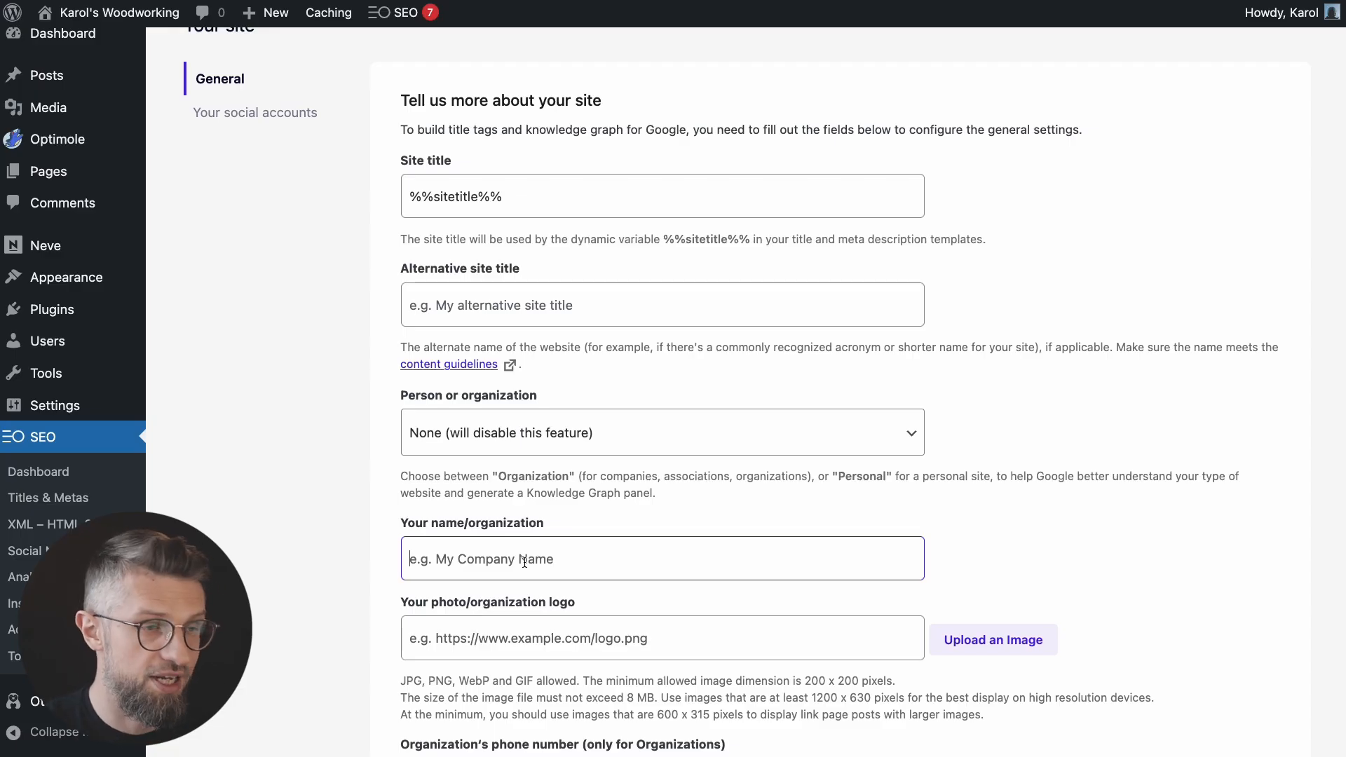
text(Karol's Woodworking)
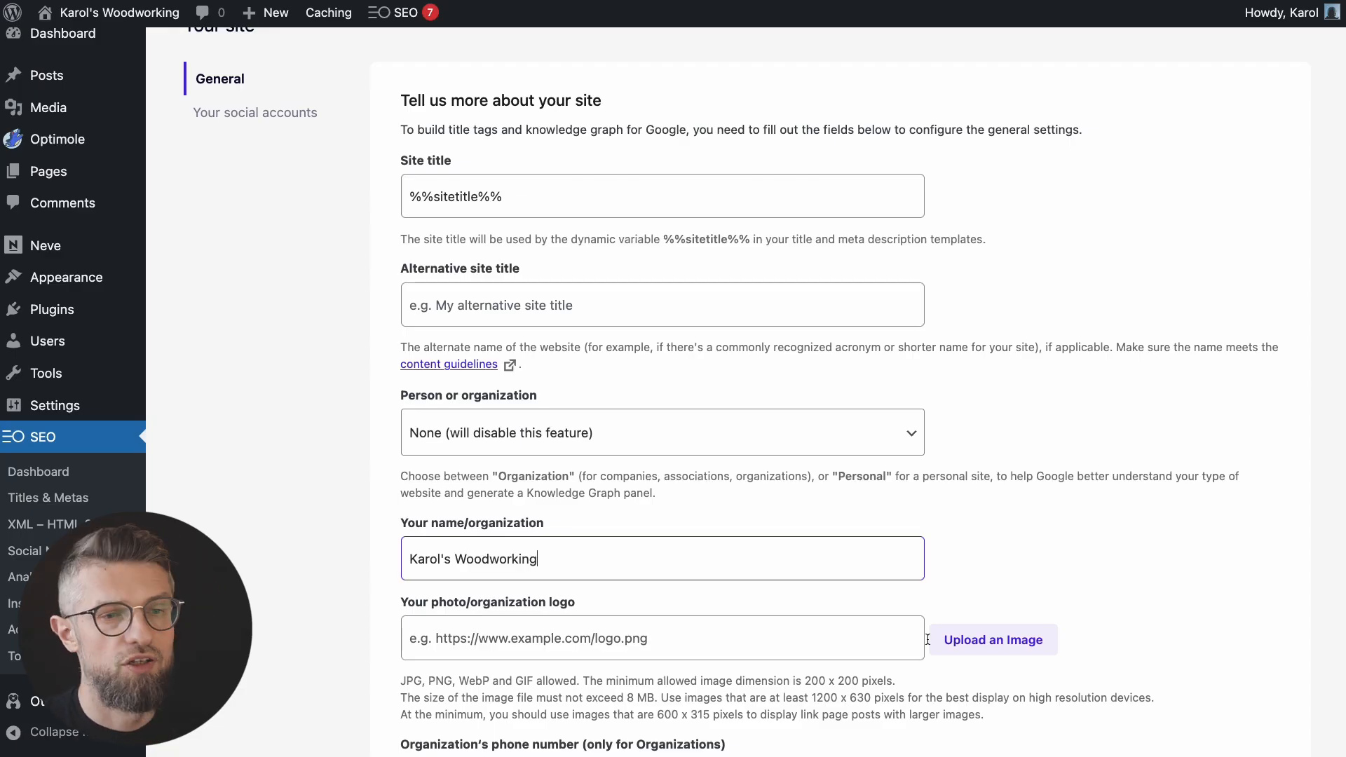
click(830, 637)
click(978, 639)
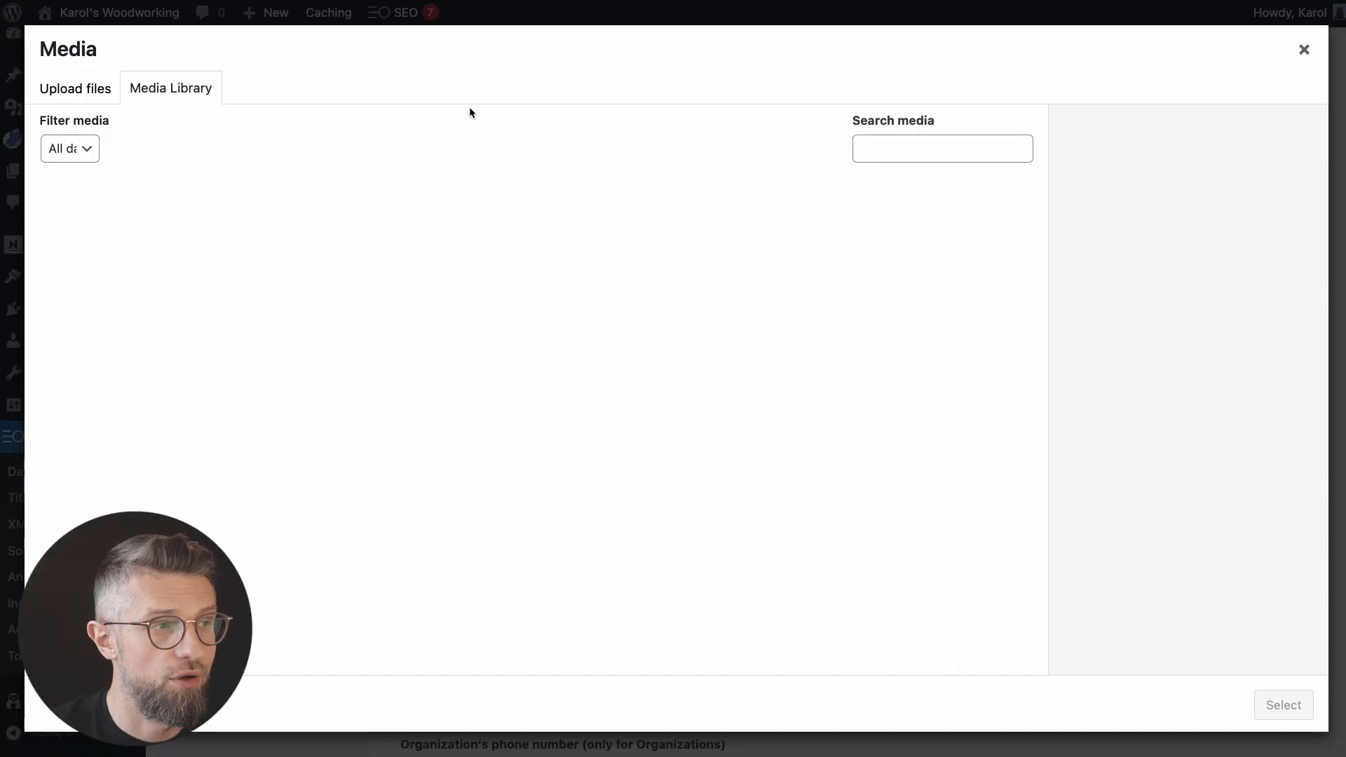
click(246, 251)
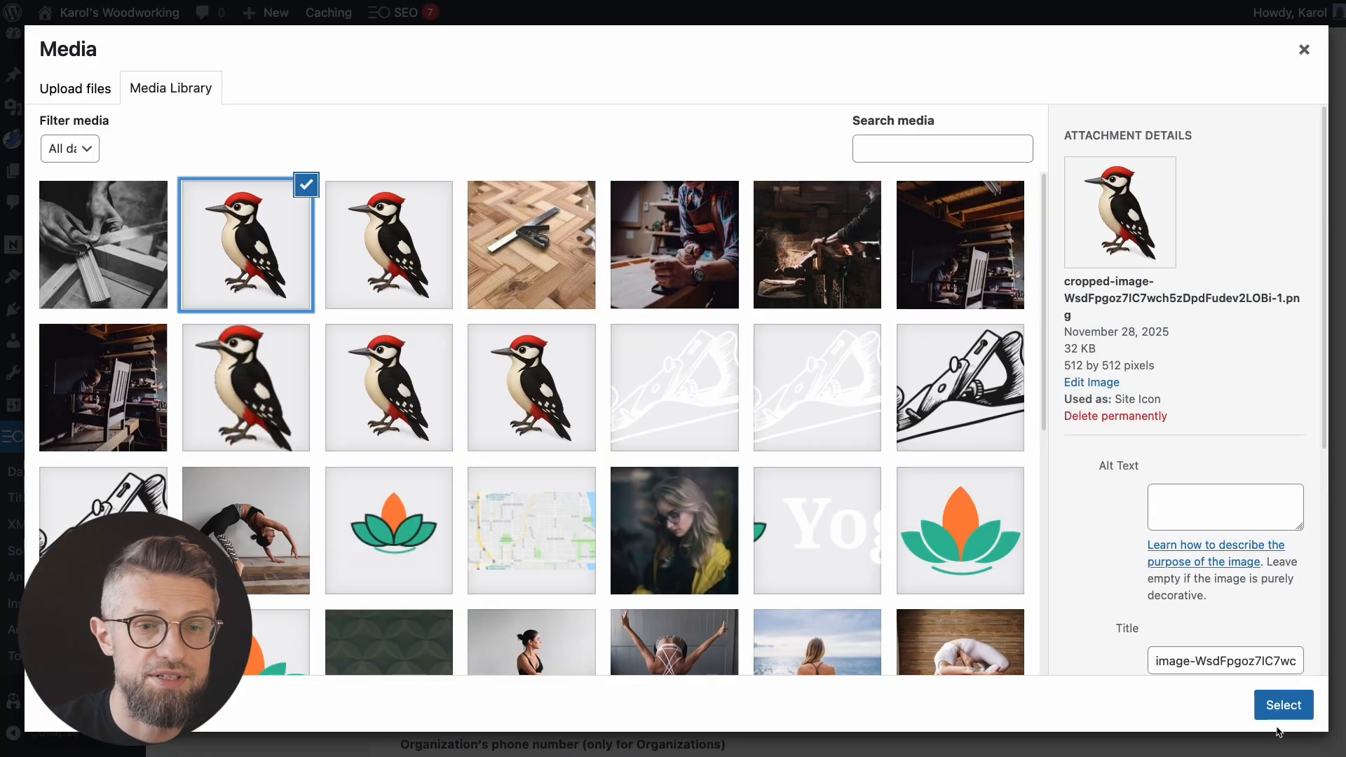
click(1284, 705)
scroll(1100, 617, down, 3)
scroll(1100, 617, down, 2)
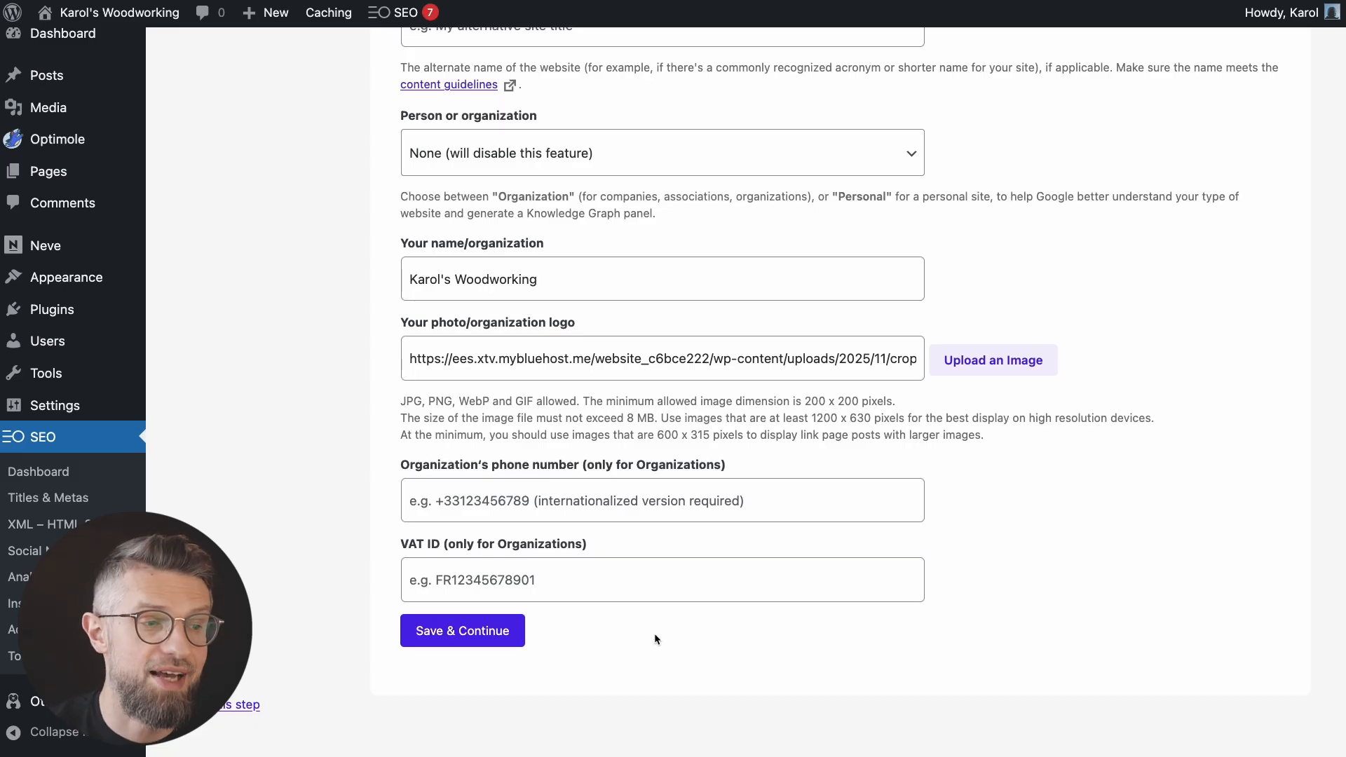
Step: Save the site details and keep posts and pages indexed in the SEOPress wizard
click(510, 638)
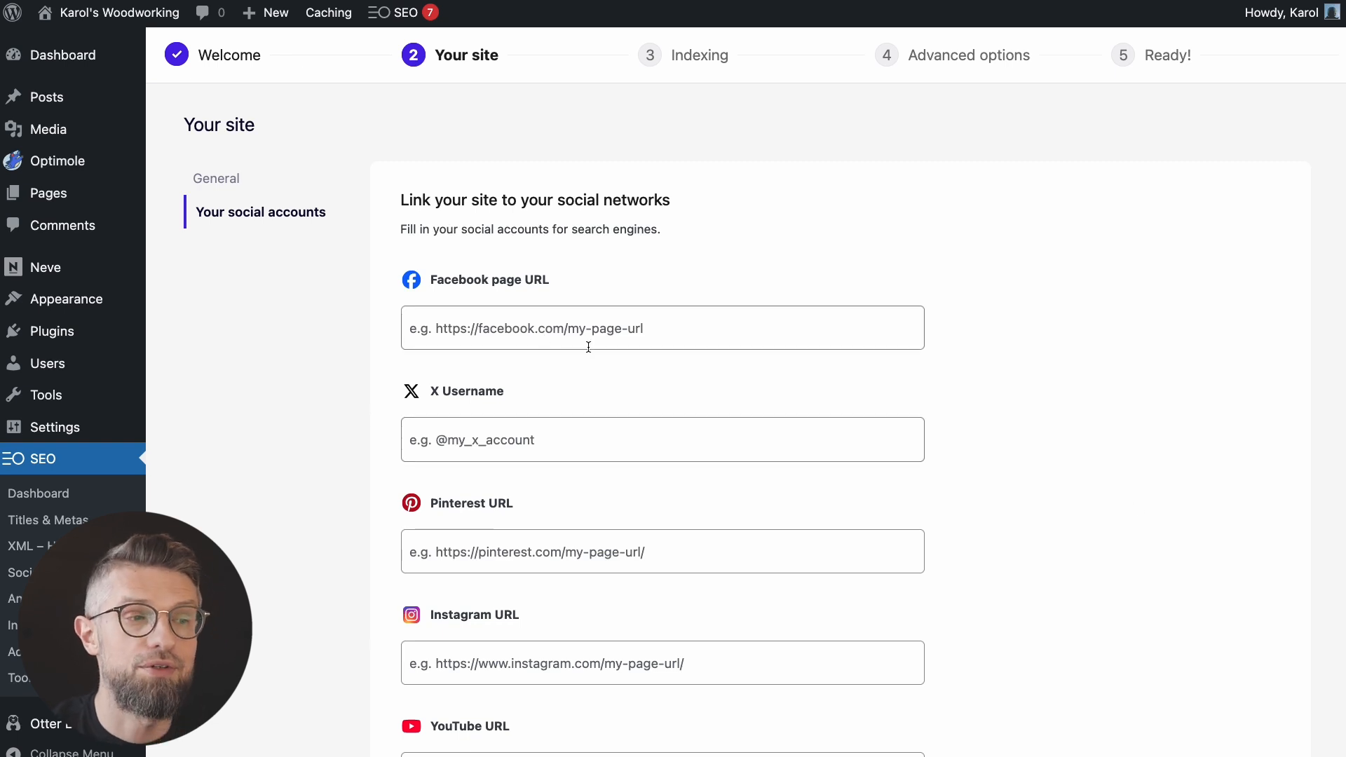
scroll(706, 468, down, 1)
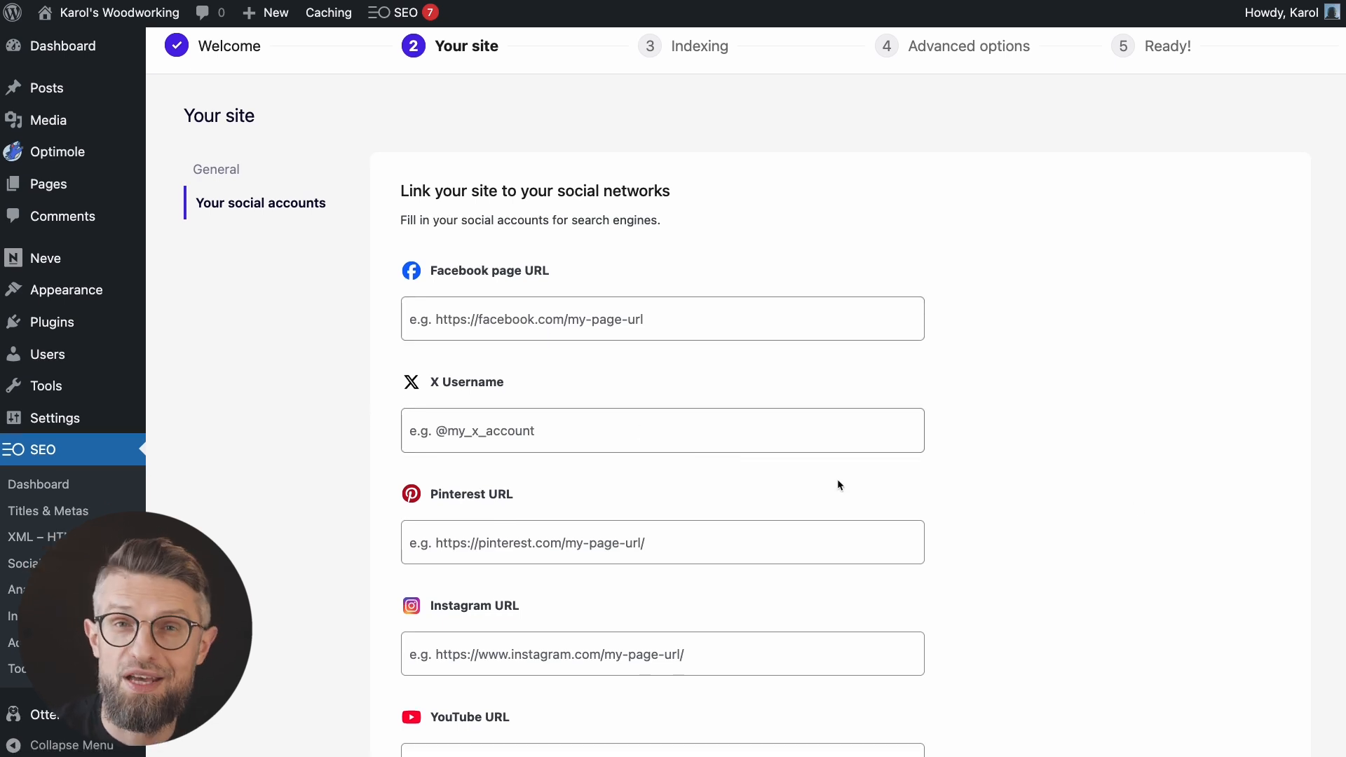
scroll(837, 478, down, 10)
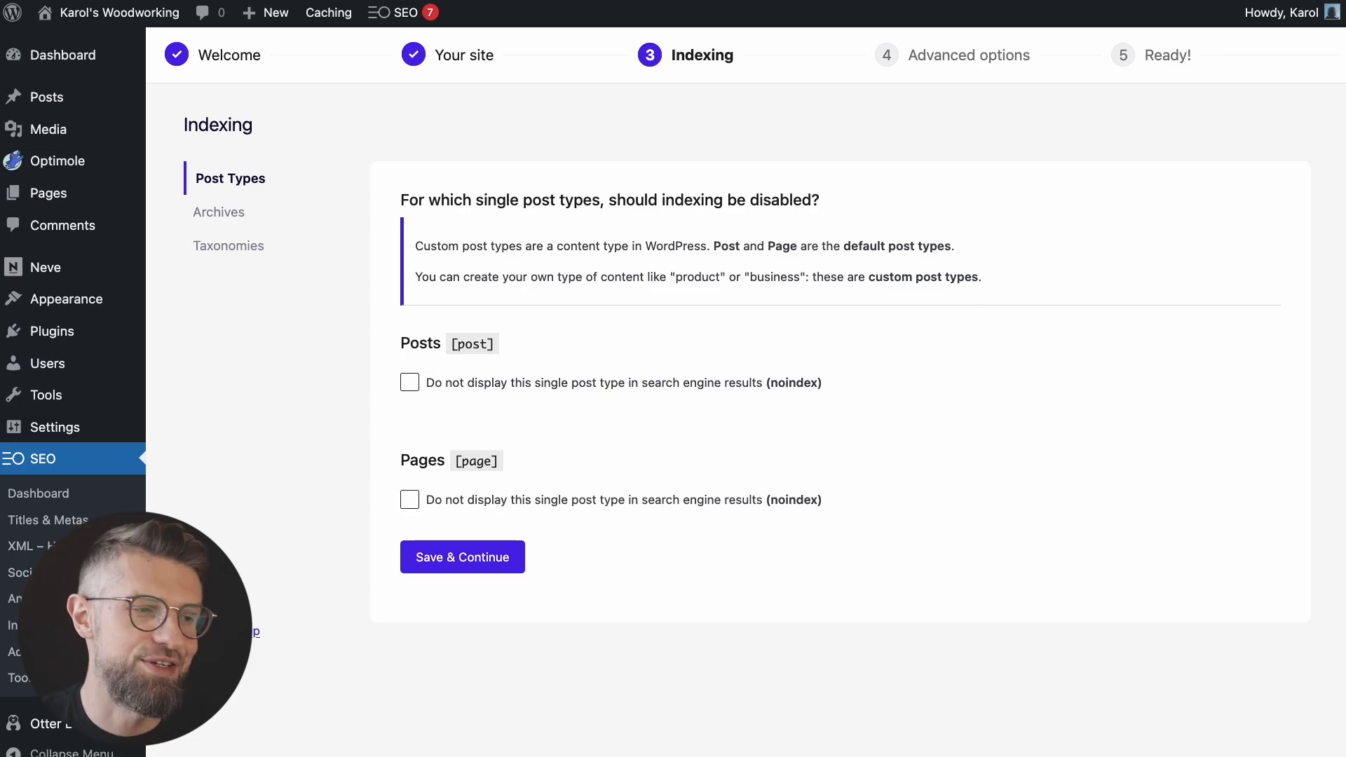
click(447, 568)
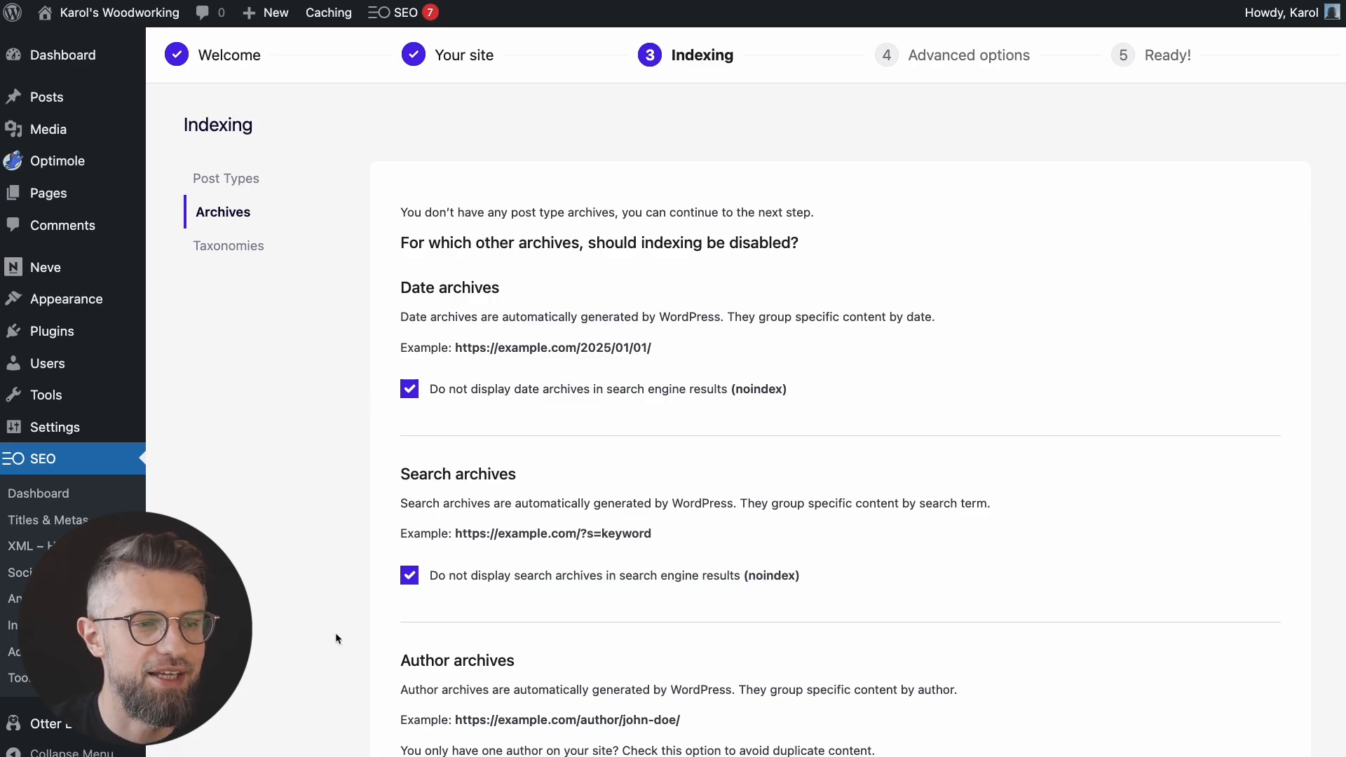
Step: Accept default archive, taxonomy and advanced options, finishing without the universal SEO metabox
scroll(335, 635, down, 5)
click(454, 590)
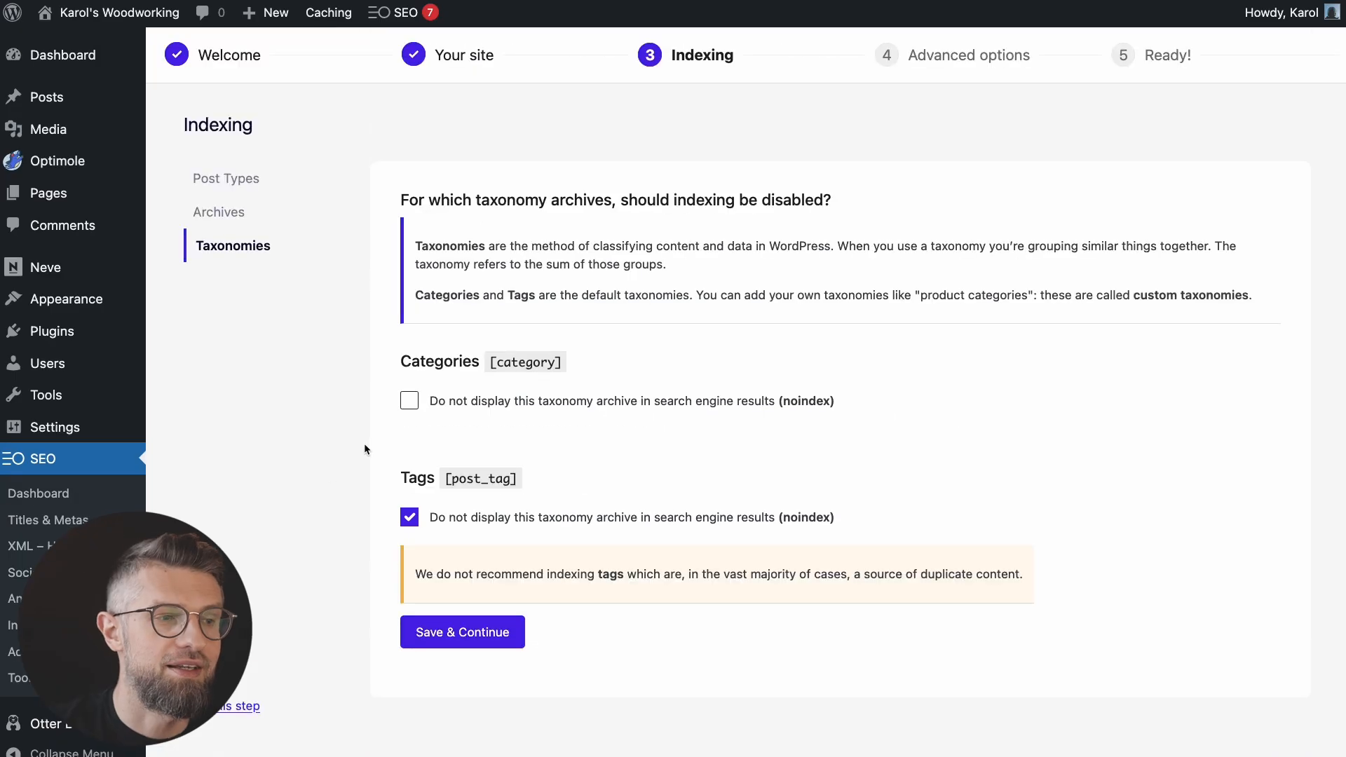
scroll(365, 450, down, 2)
click(465, 585)
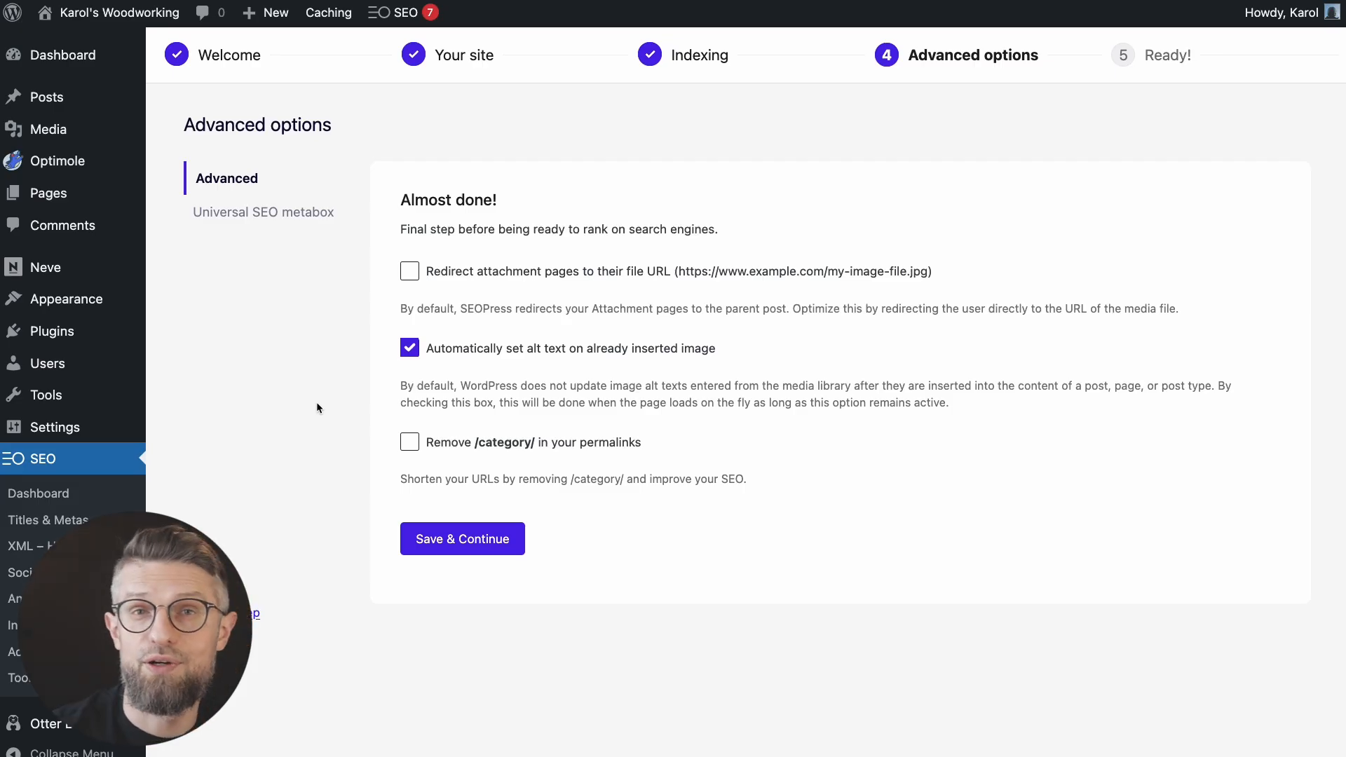
click(466, 542)
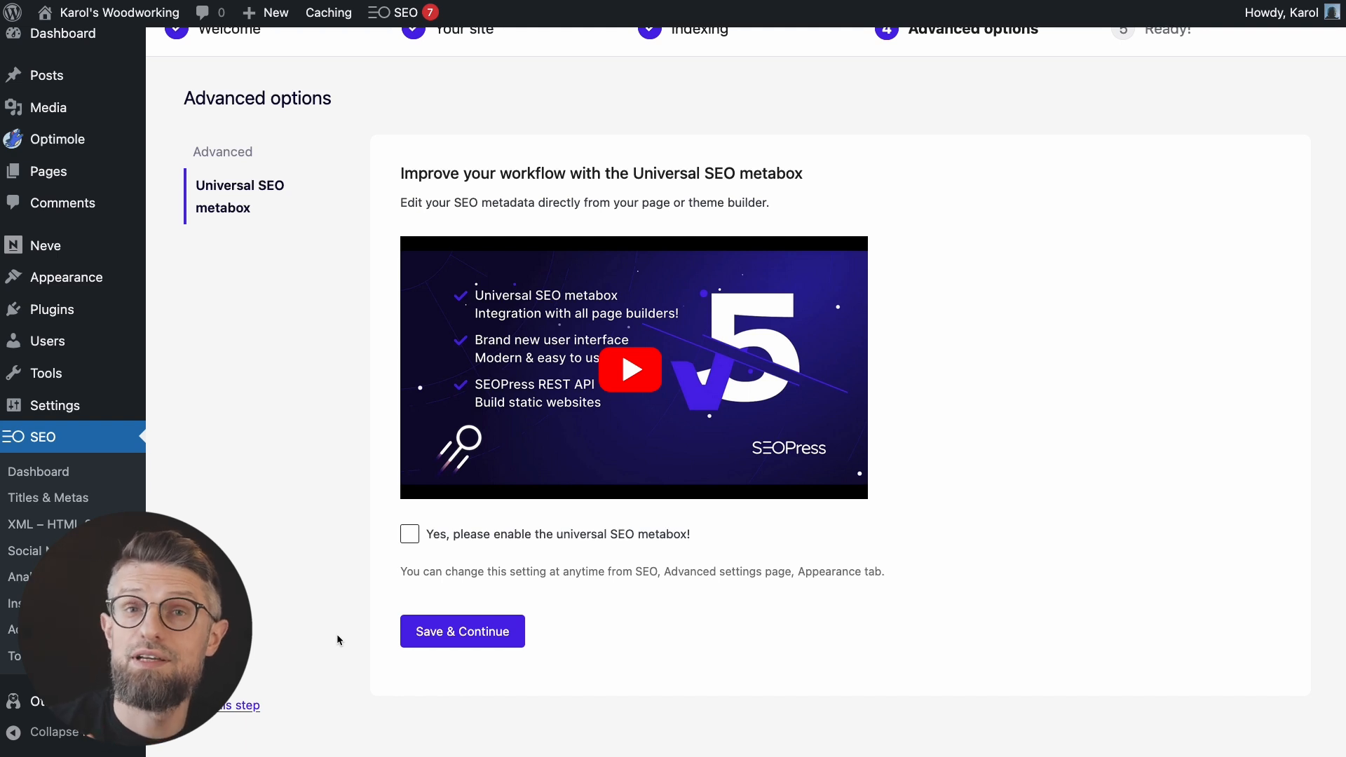
click(489, 632)
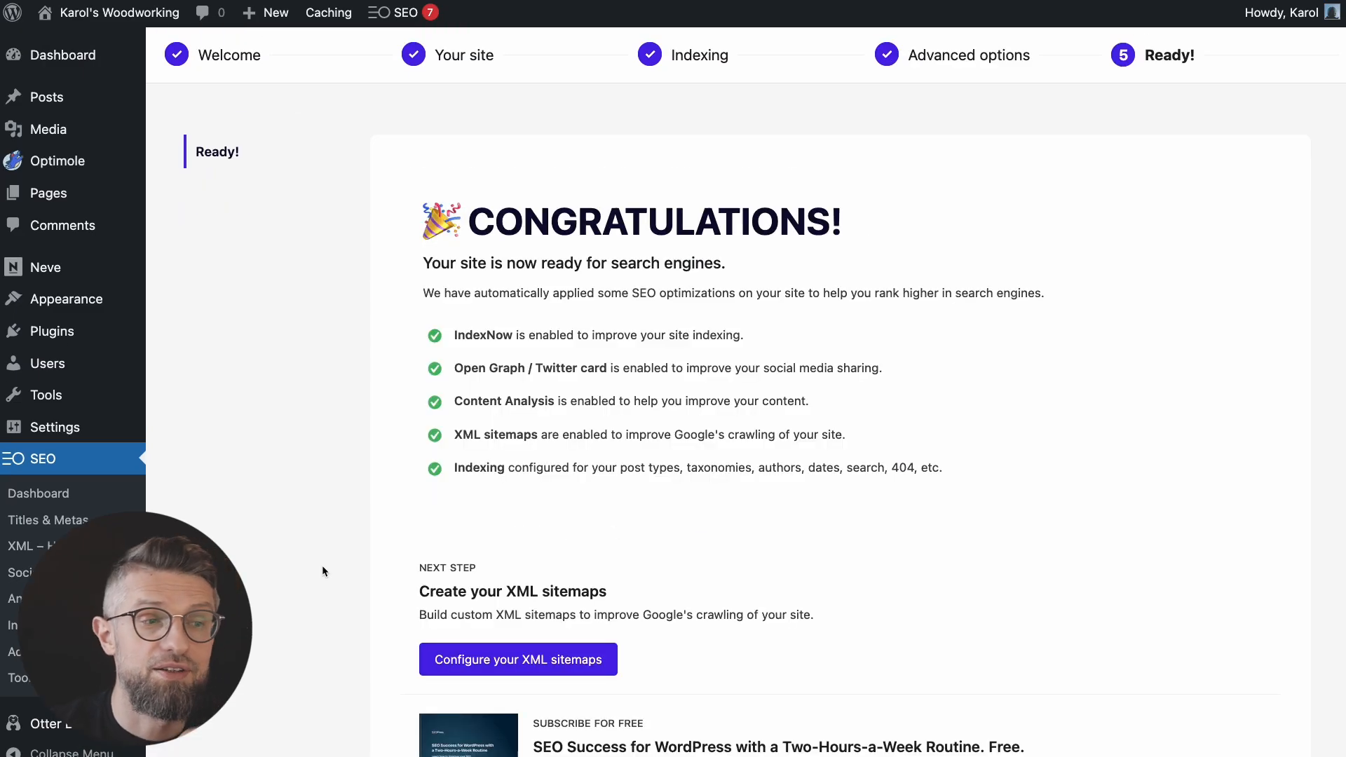
scroll(349, 526, down, 1)
scroll(348, 521, down, 1)
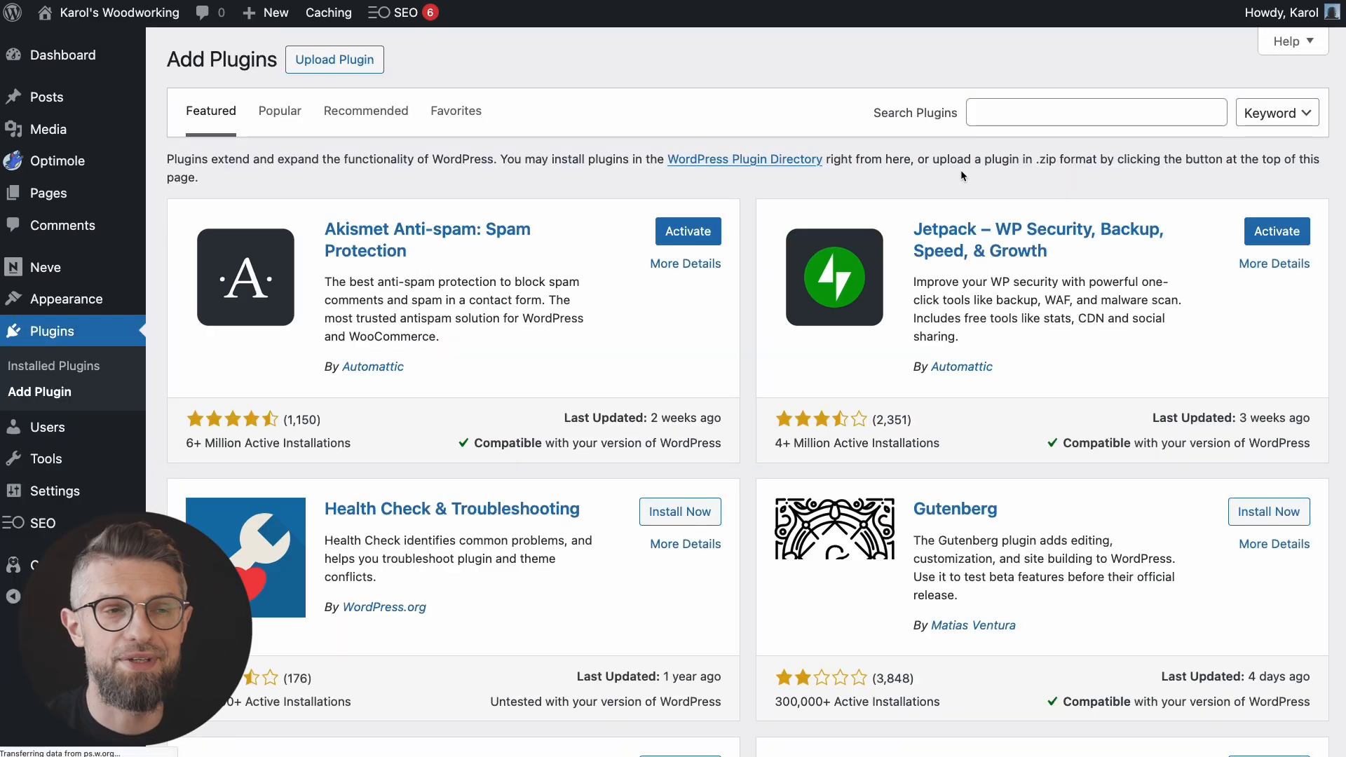
Step: Search for 'cookie notice', install and activate Cookie Notice & Compliance, and open its settings
text(cookie notice)
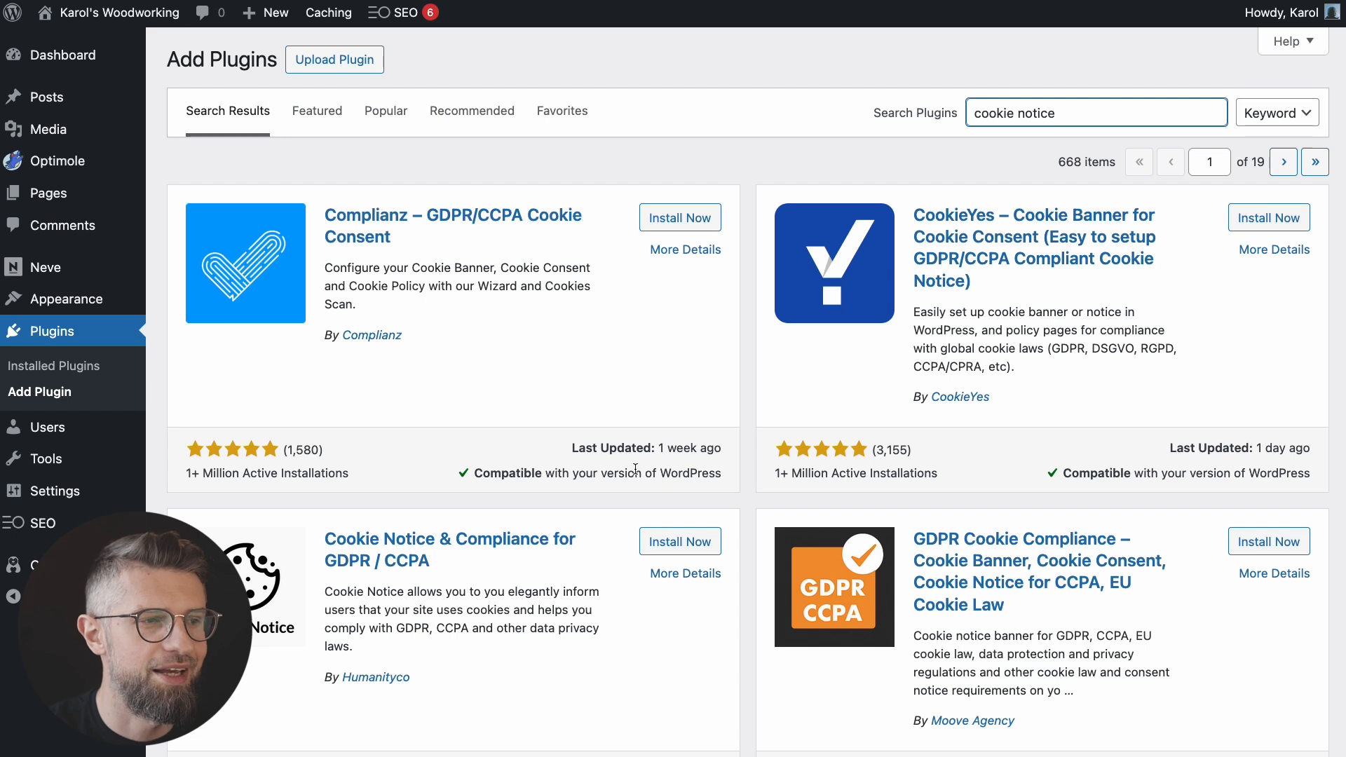
click(683, 543)
scroll(698, 587, down, 1)
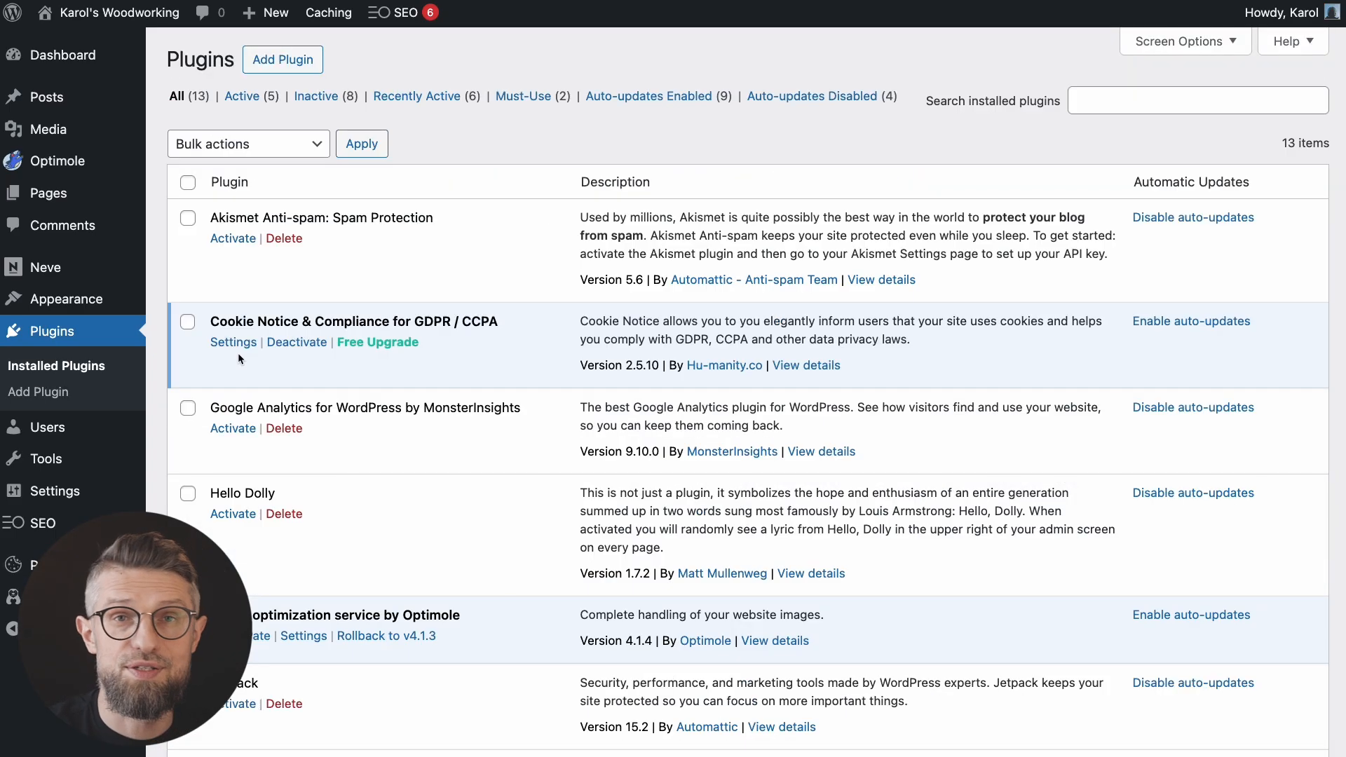
click(236, 343)
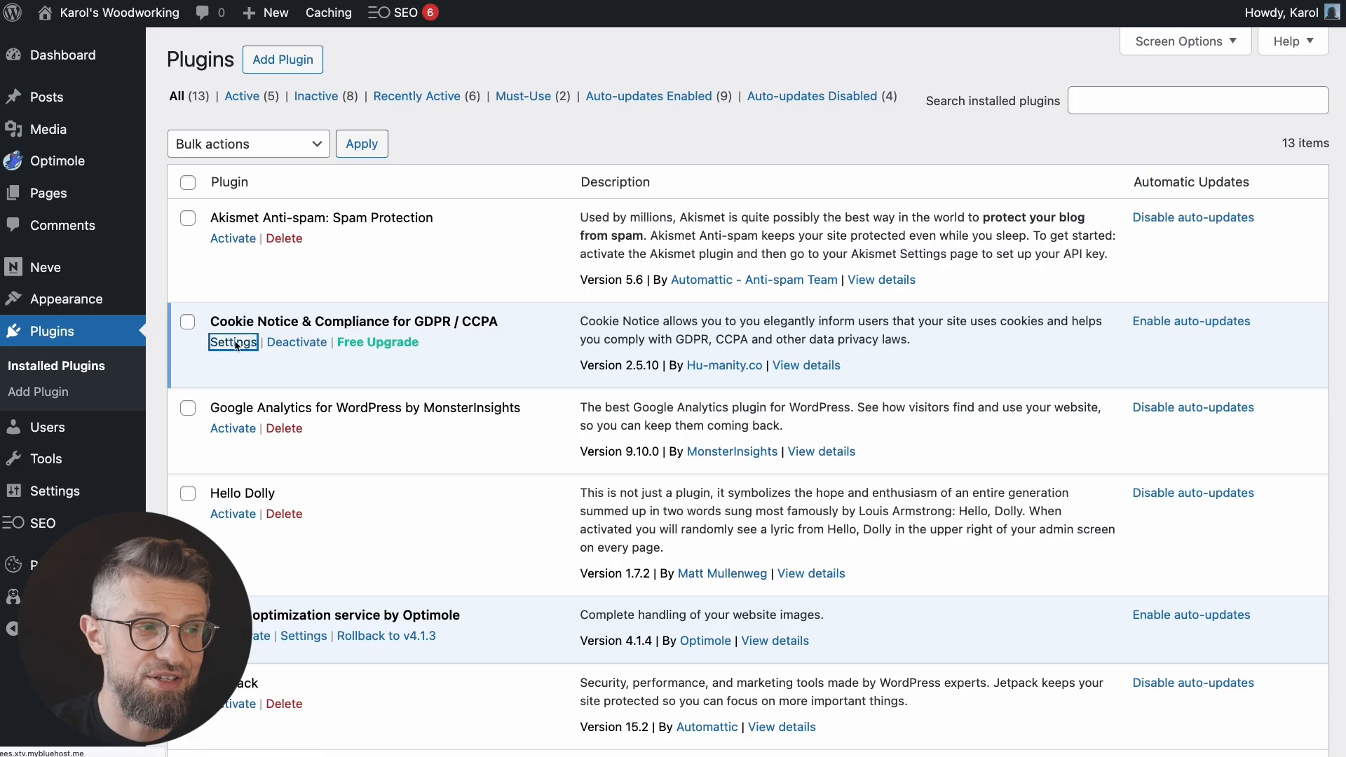
scroll(329, 477, down, 3)
Step: Save the Cookie Notice settings so the consent banner appears on the live site
scroll(327, 489, down, 20)
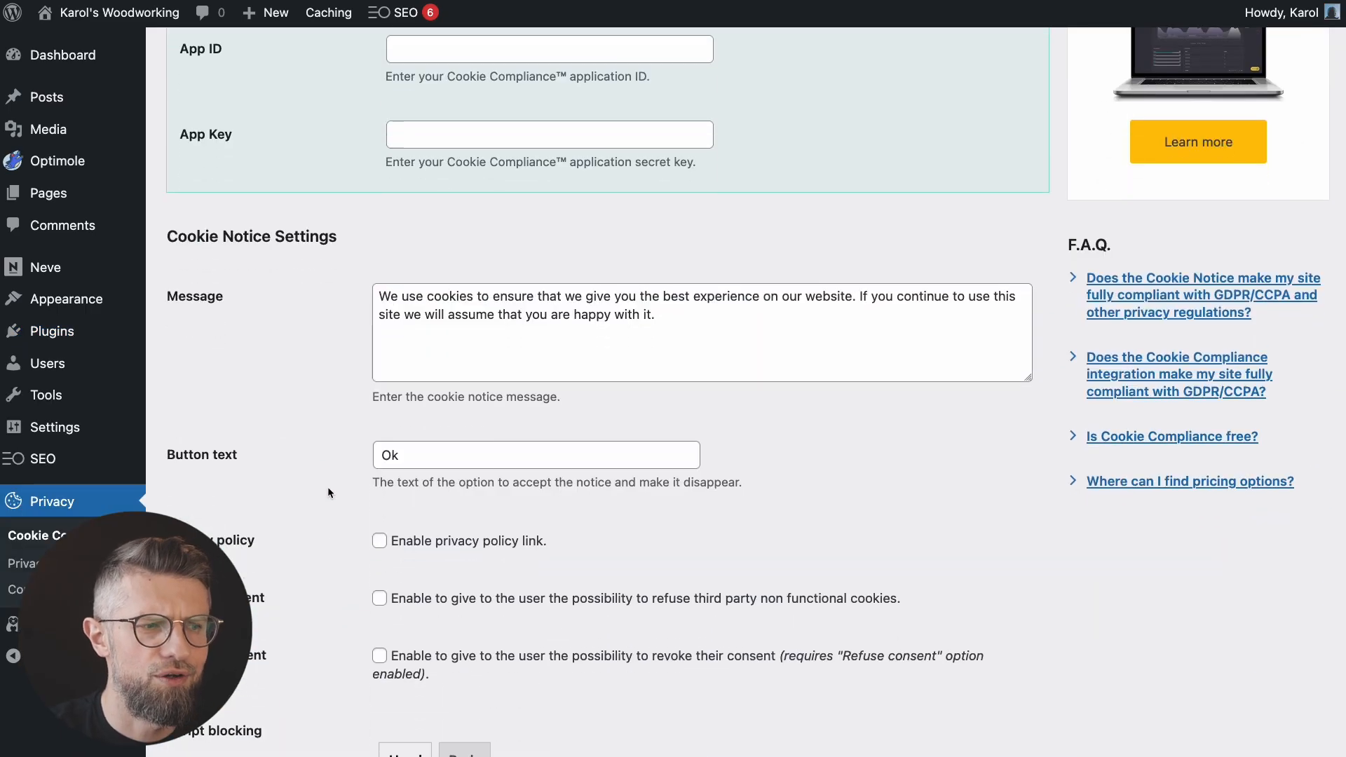
click(215, 675)
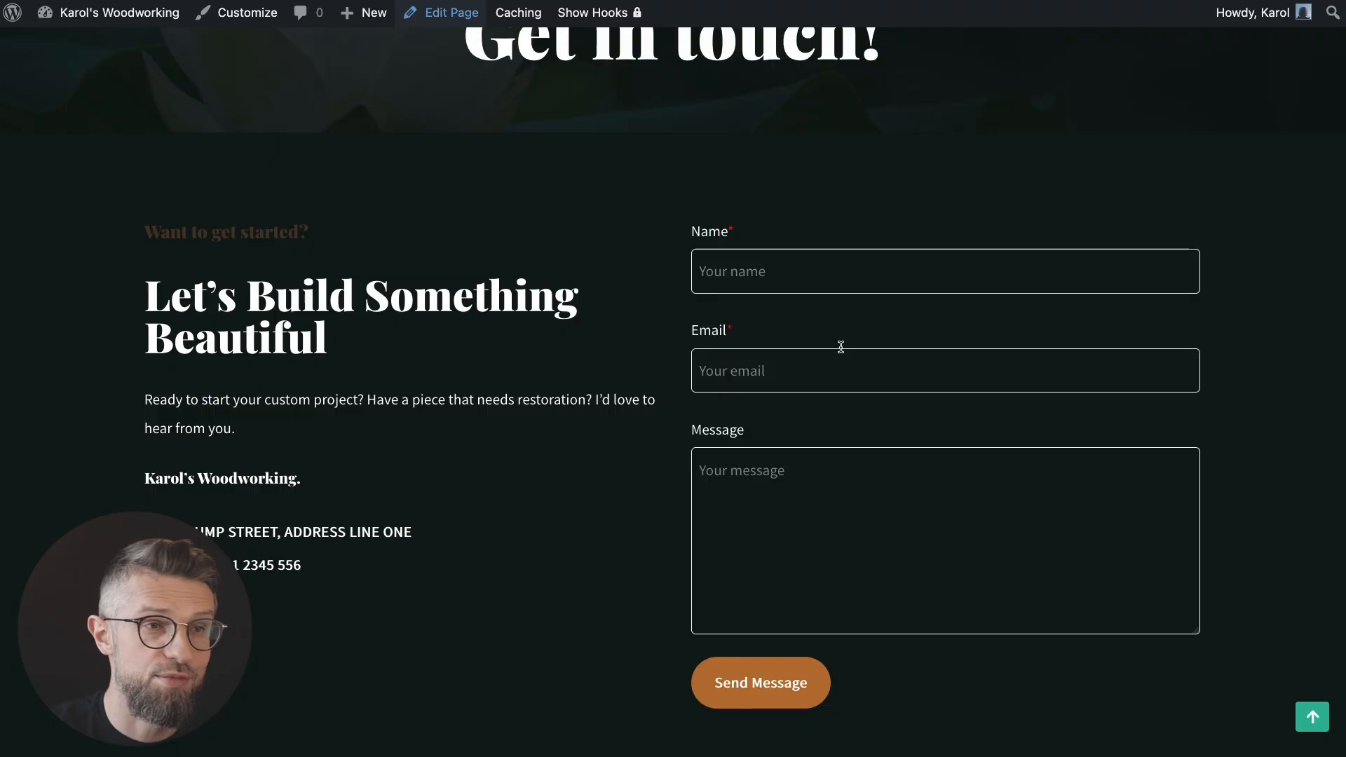
scroll(388, 281, up, 1)
scroll(388, 280, up, 5)
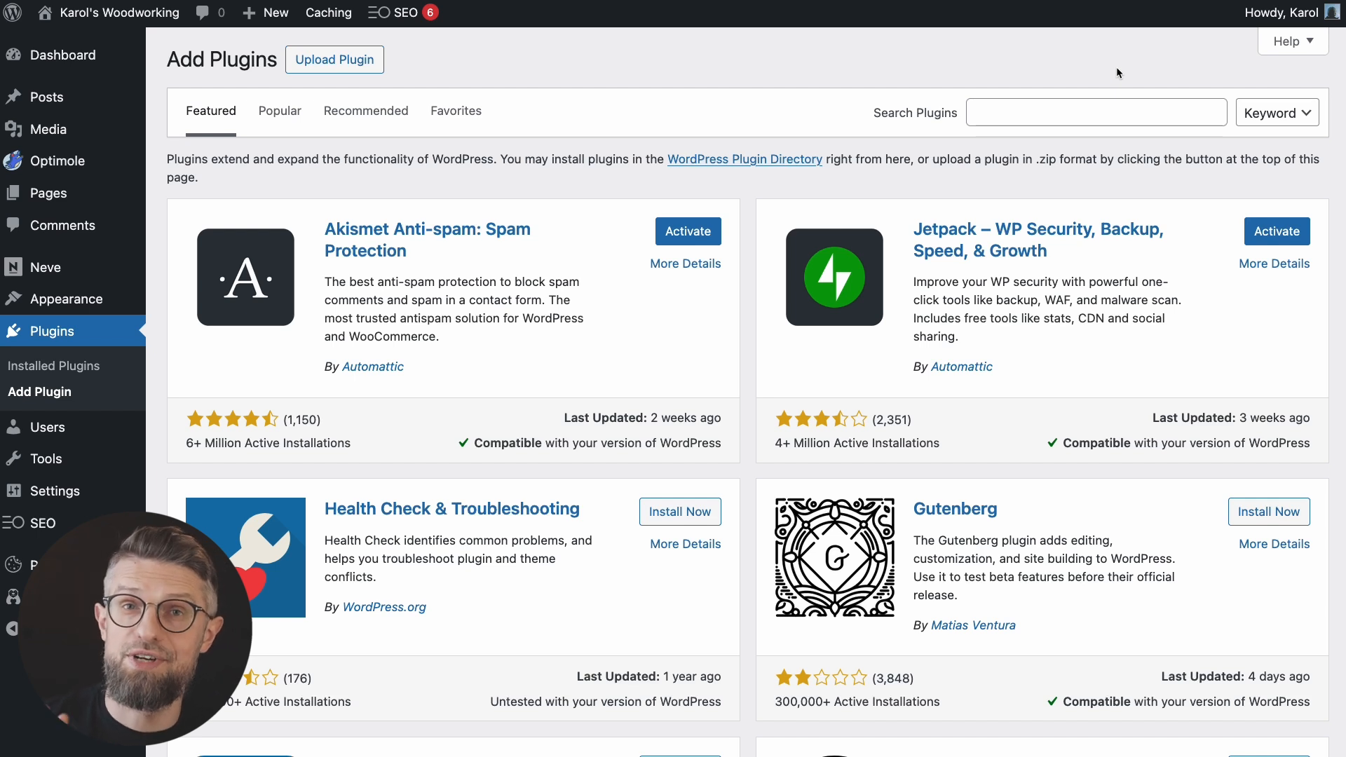
Step: Search for 'super page cache', then install and activate Super Page Cache by Optimole
click(1097, 112)
text(super page cach)
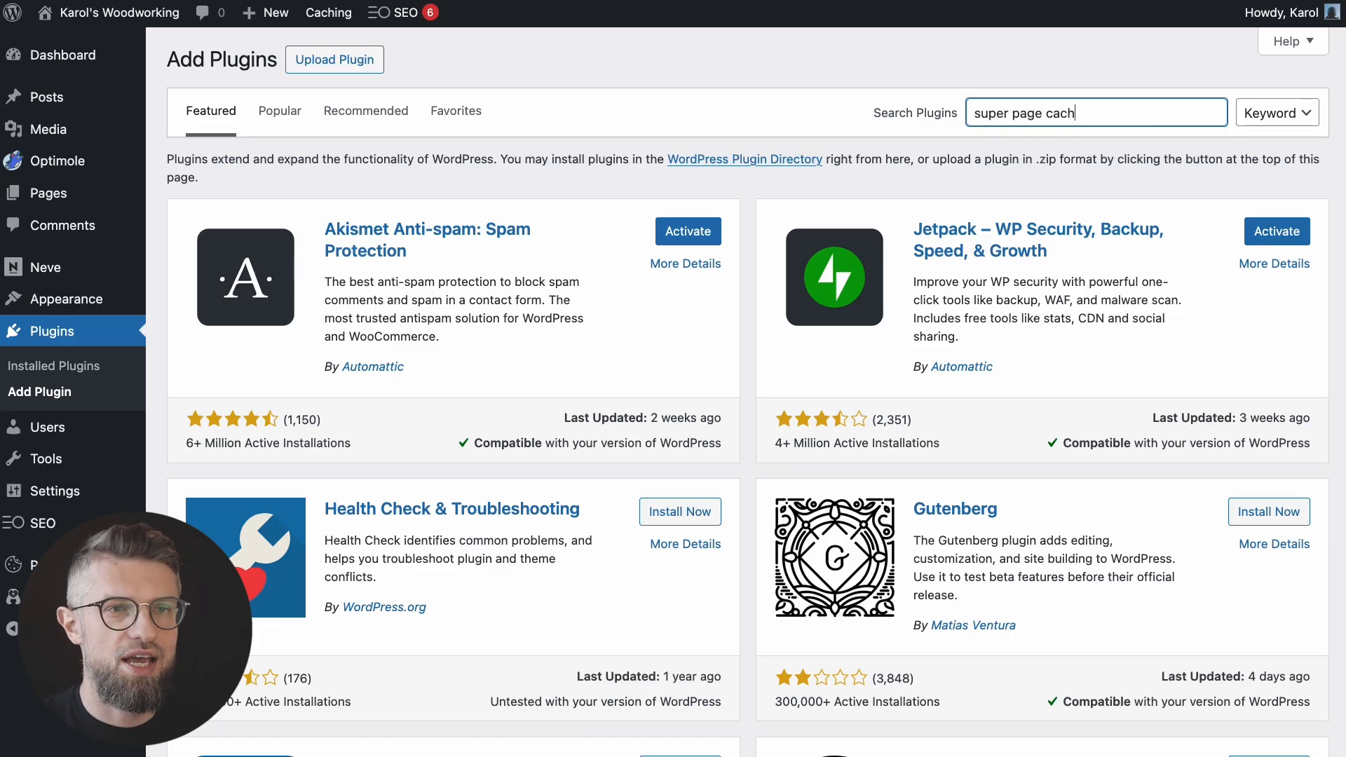
text(e)
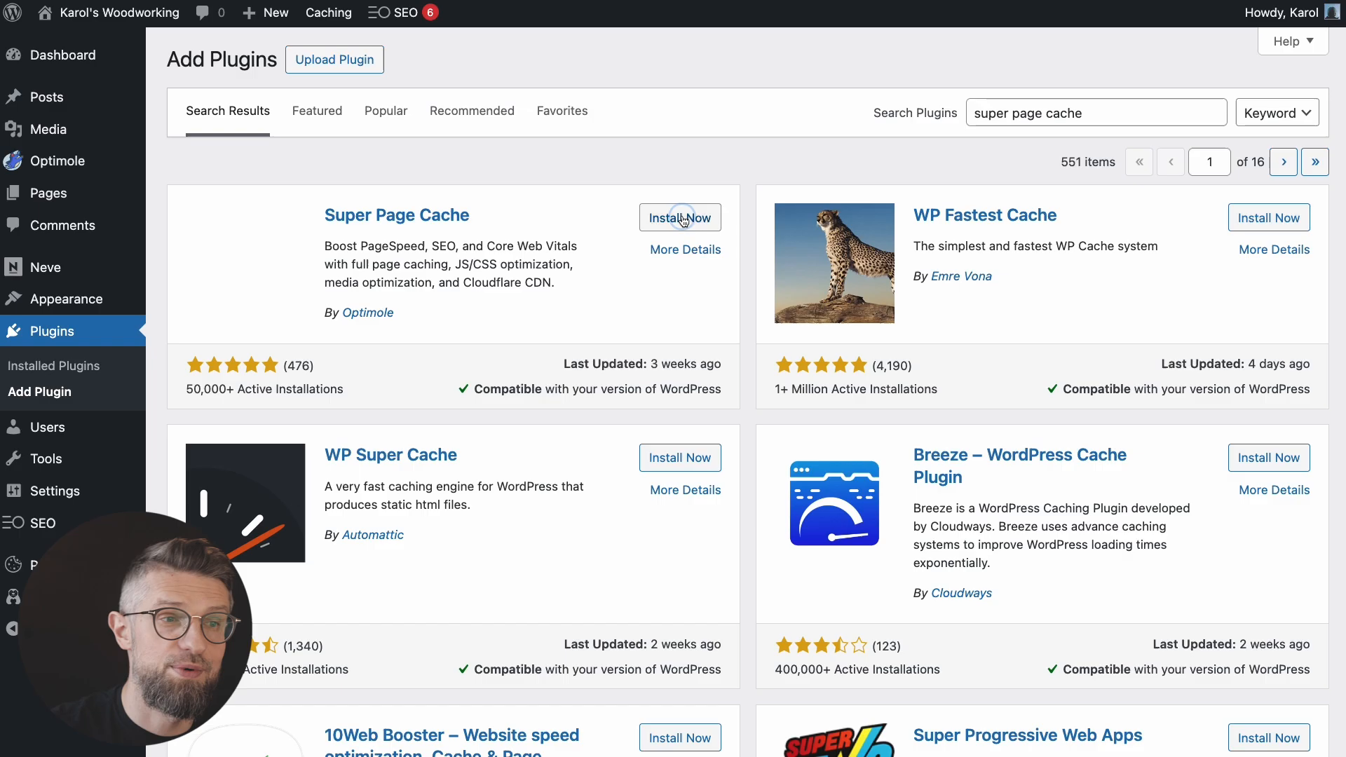
click(684, 218)
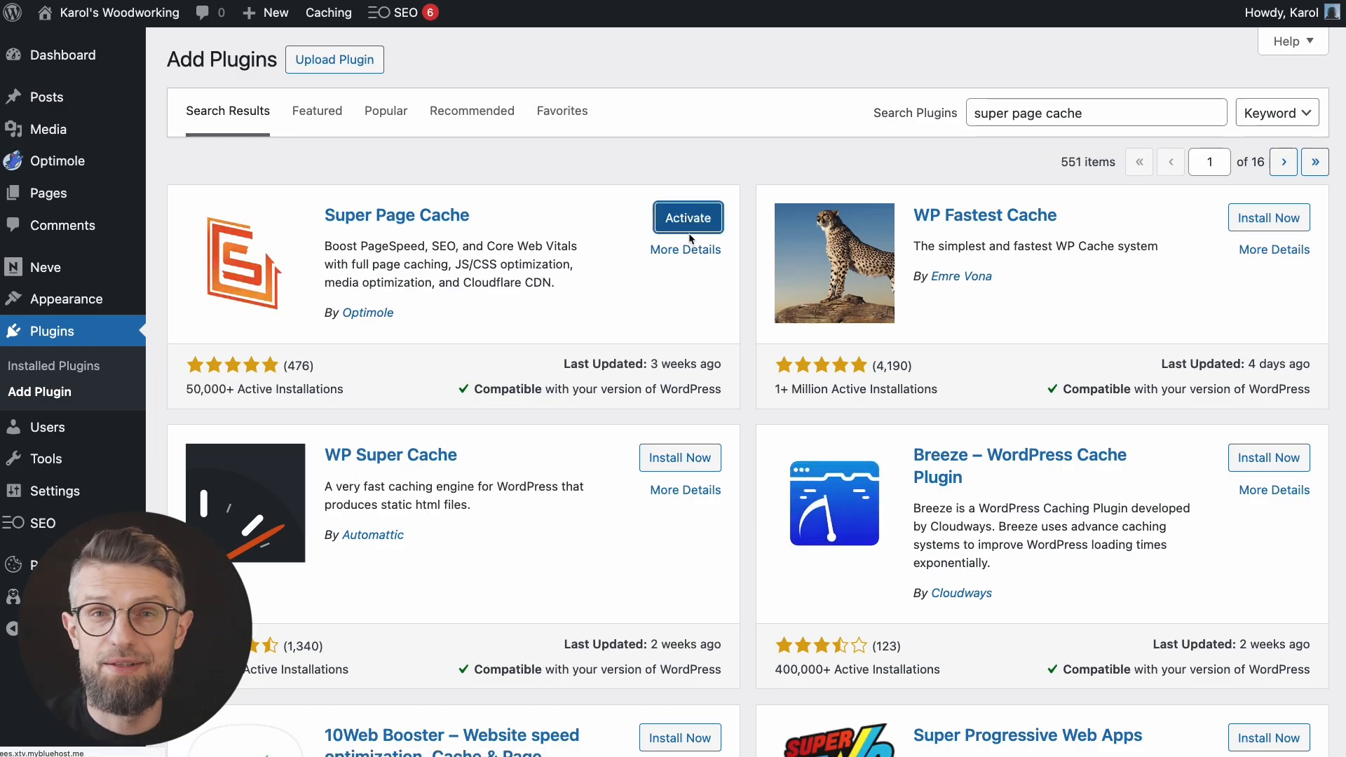
click(688, 218)
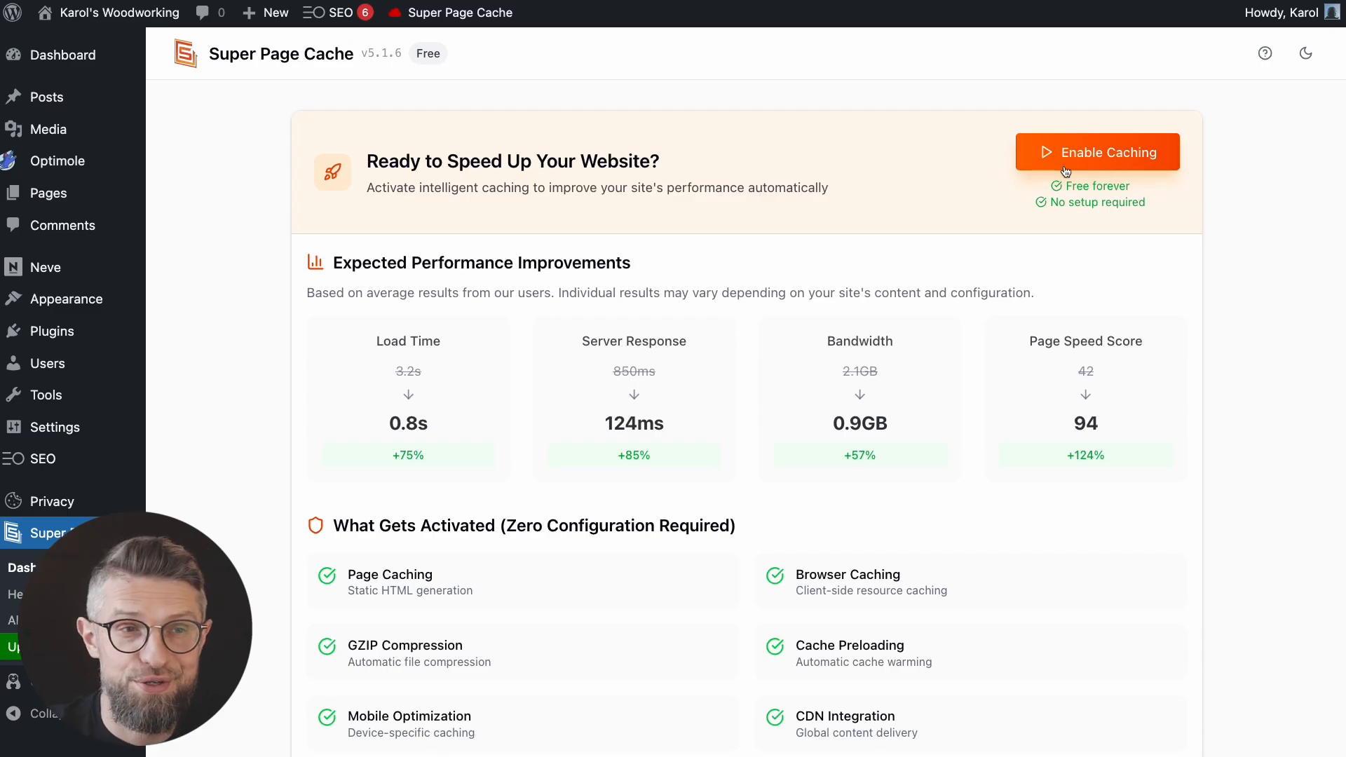
Step: Enable caching from the Super Page Cache dashboard
click(1118, 160)
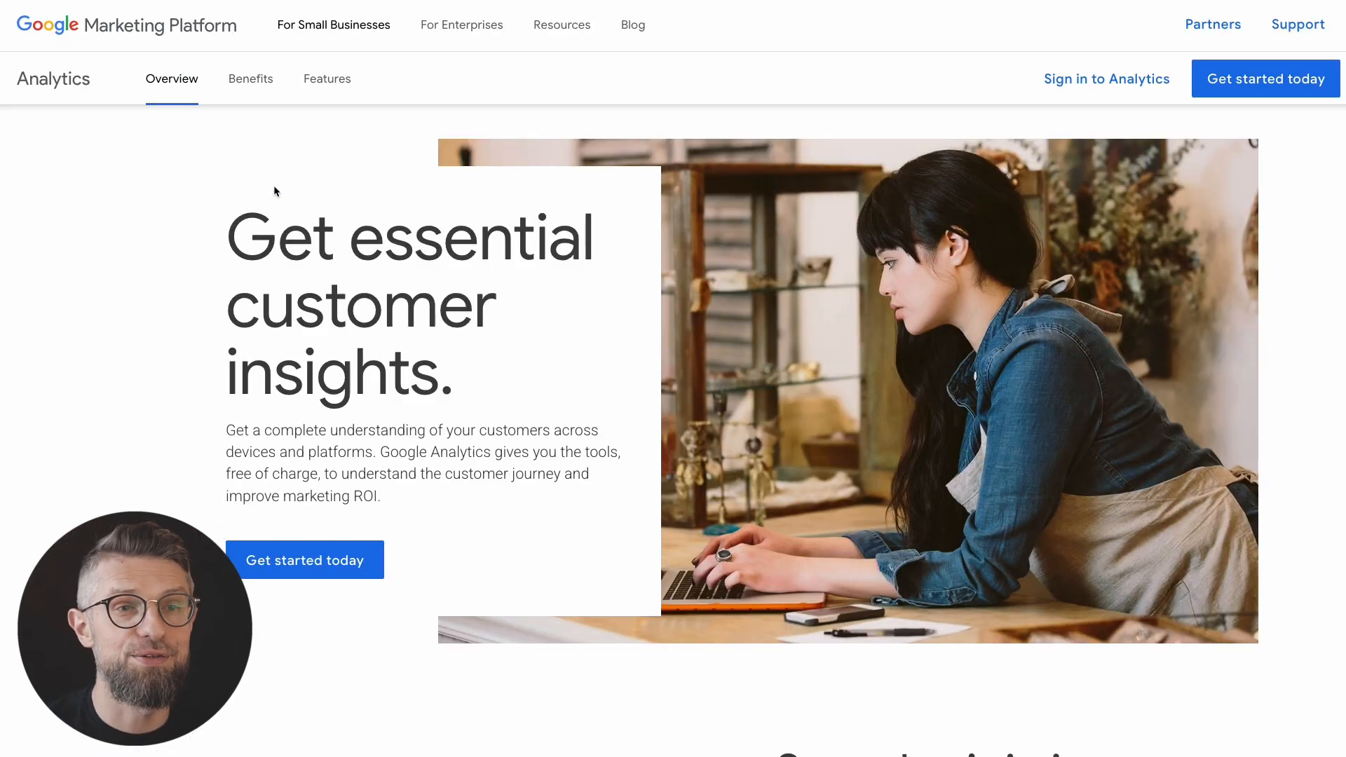
Step: Choose Get started today on the Google Marketing Platform Analytics page
click(1232, 87)
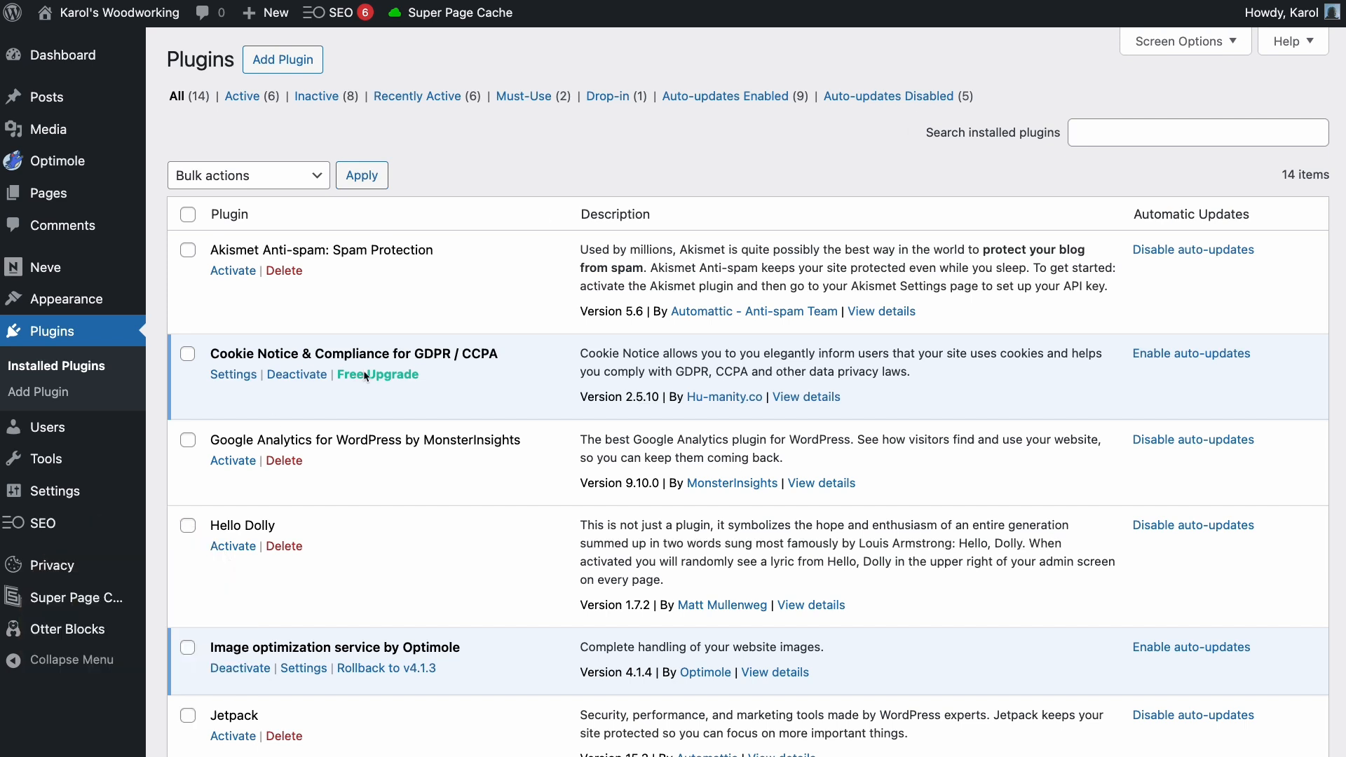
mouse_move(48, 526)
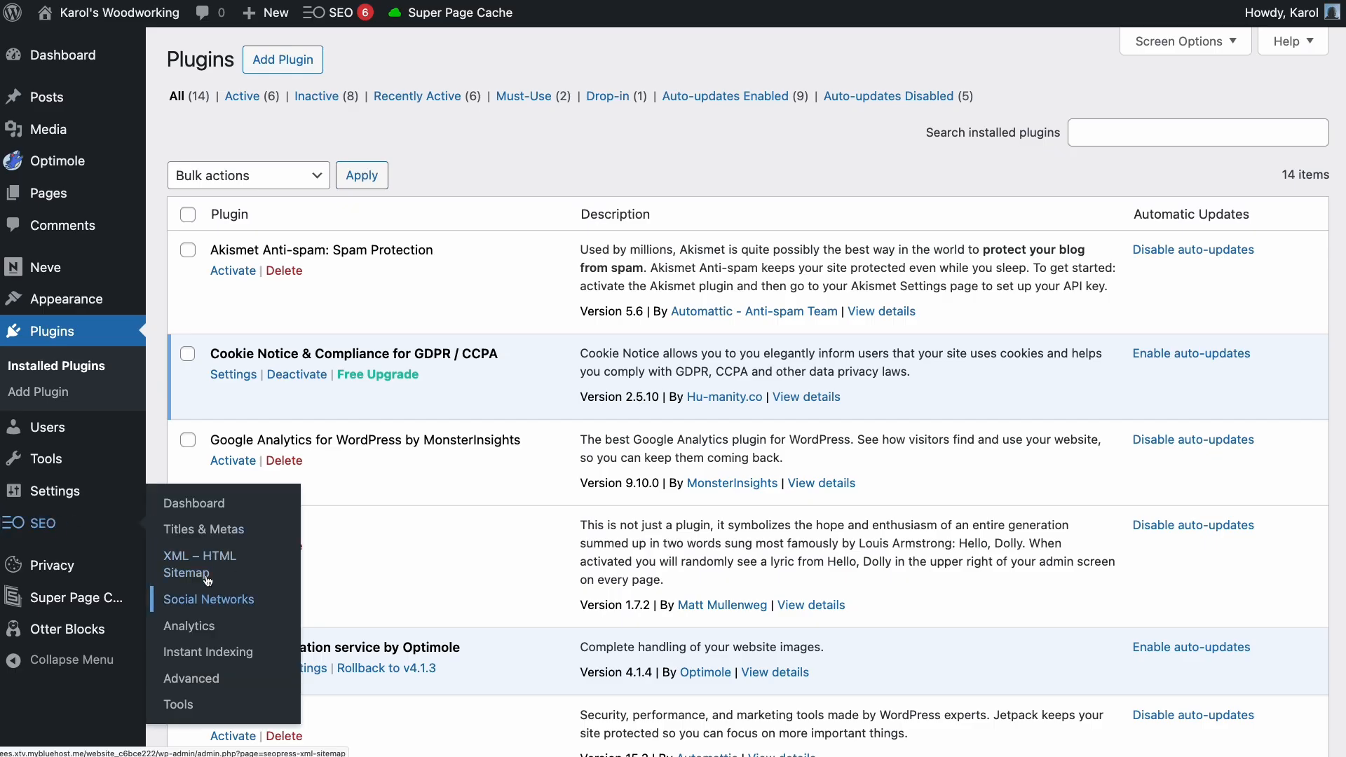
click(201, 626)
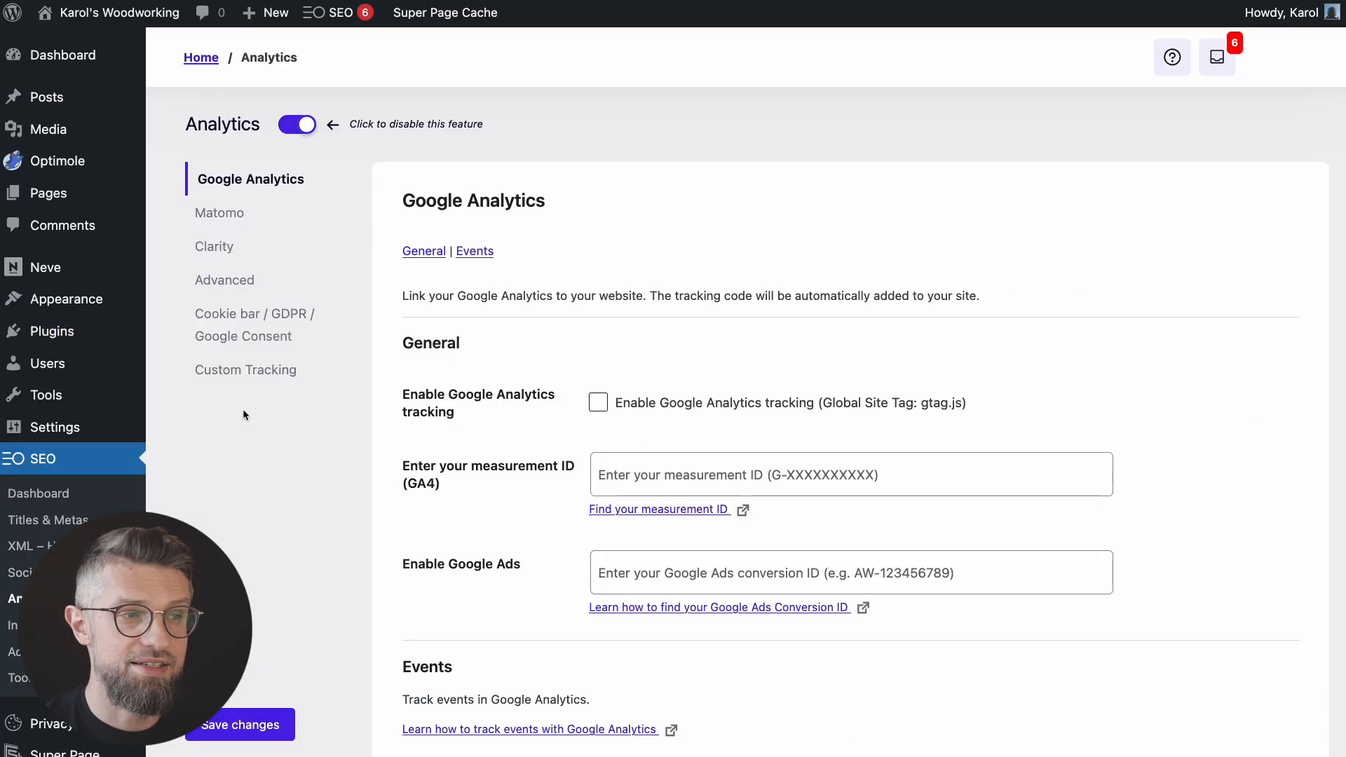
scroll(243, 484, down, 1)
click(715, 459)
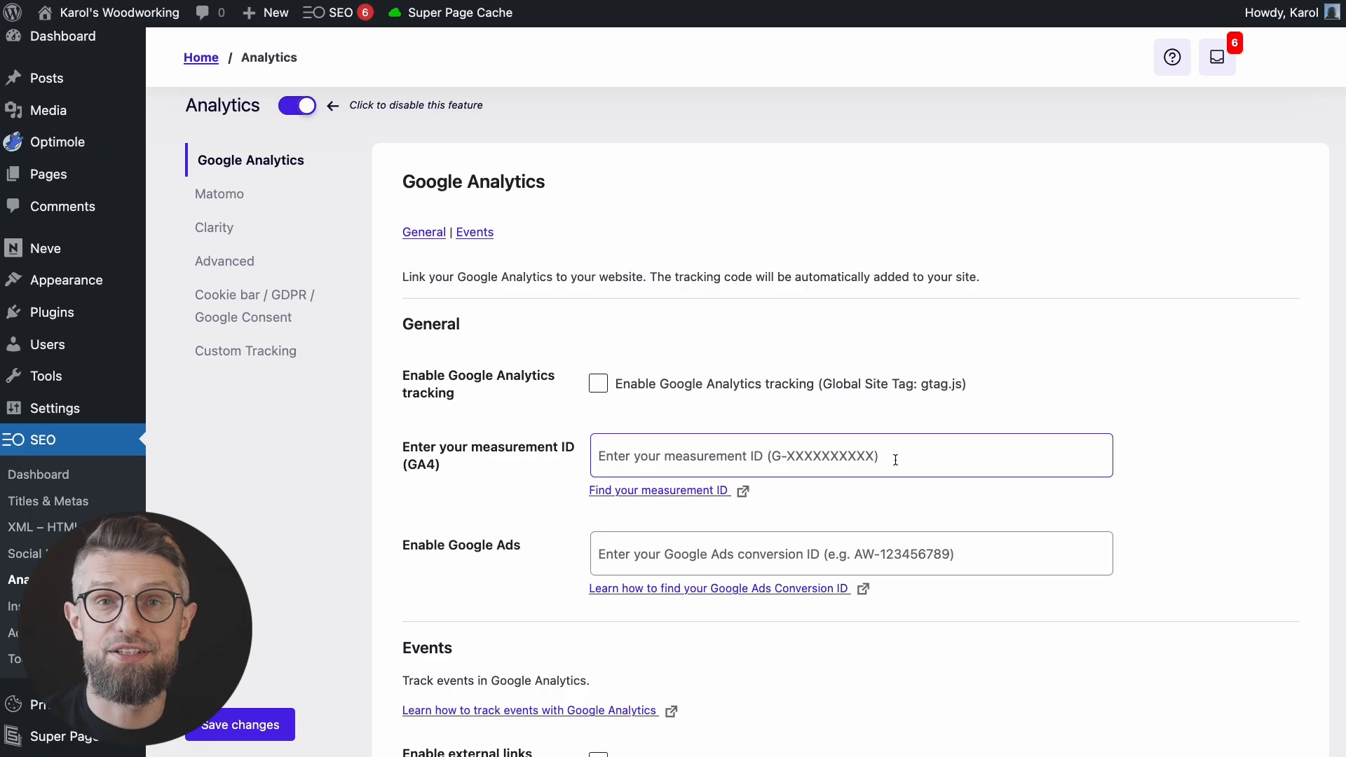
scroll(390, 264, down, 4)
click(390, 263)
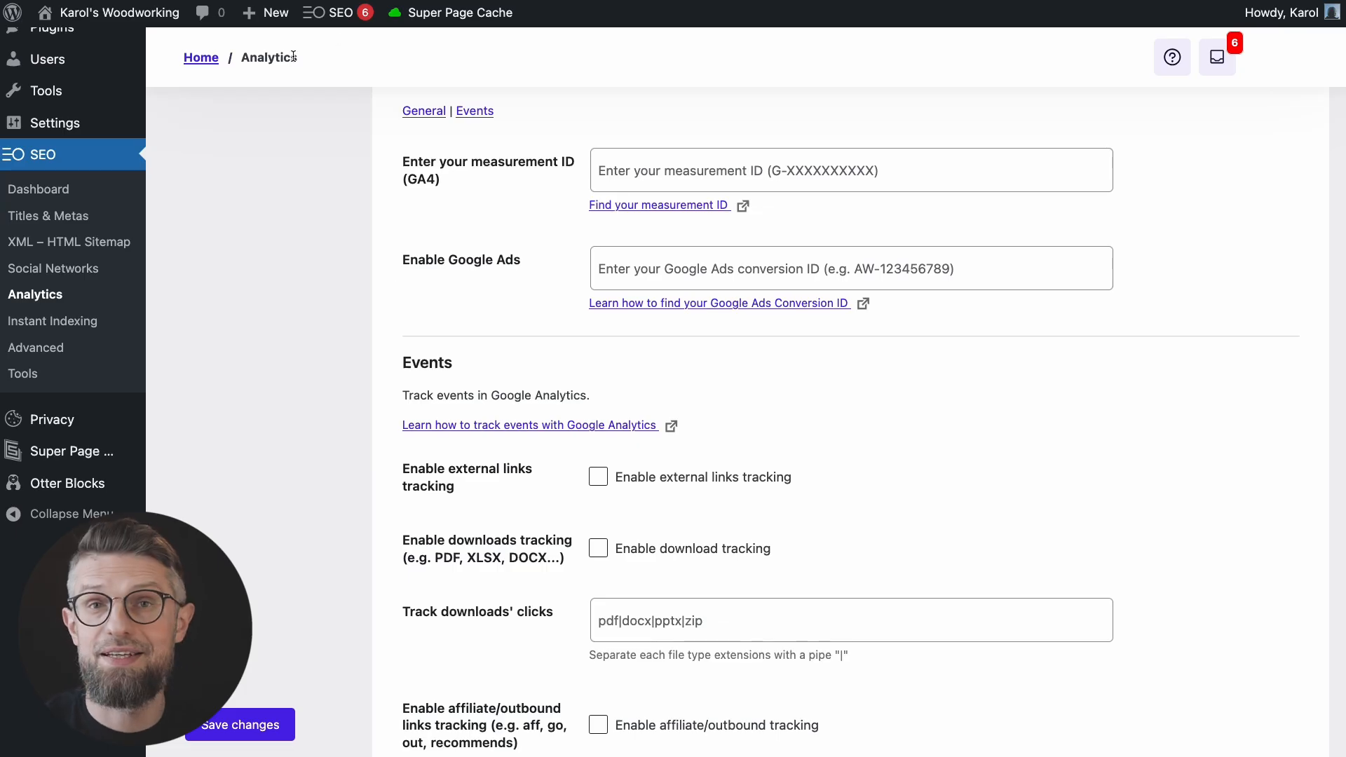
scroll(269, 169, up, 5)
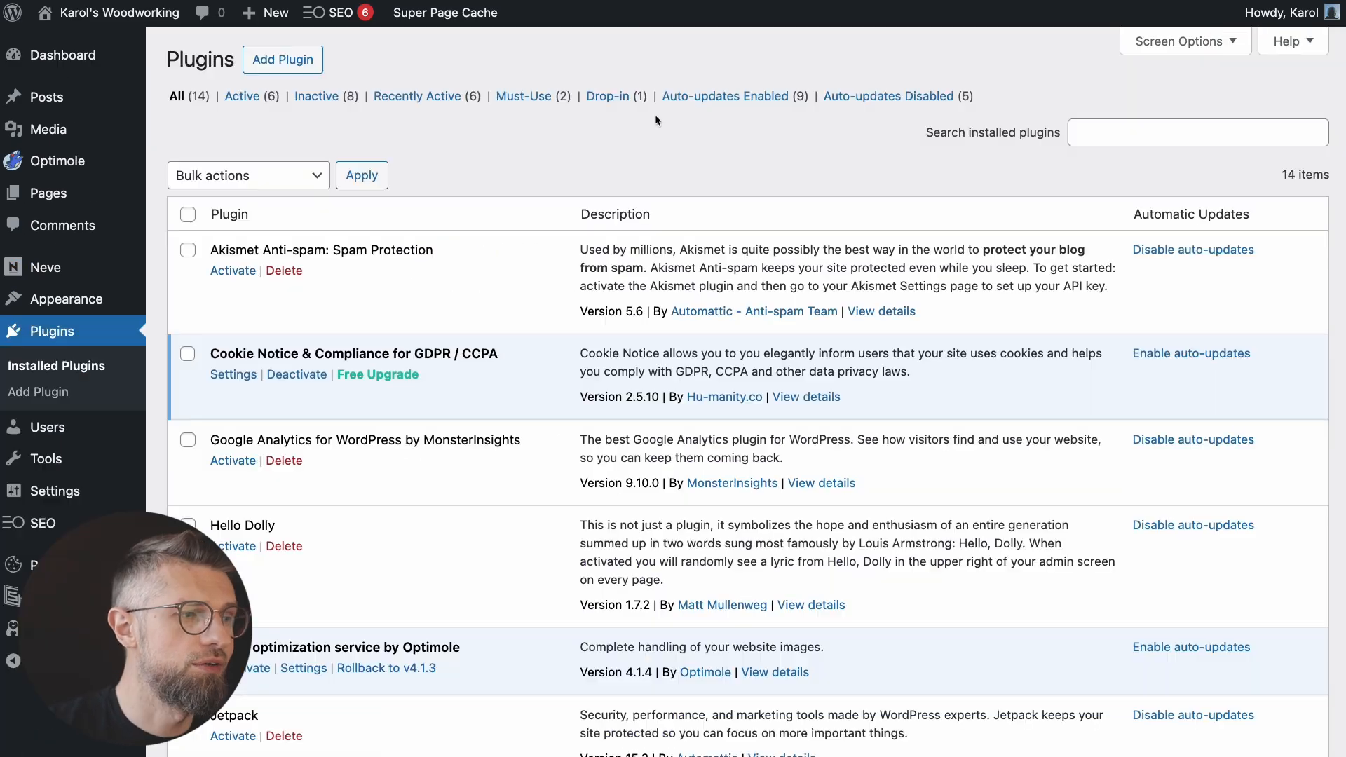
Step: Open Appearance > Menus and review the yoga-studio-main-menu structure
mouse_move(160, 321)
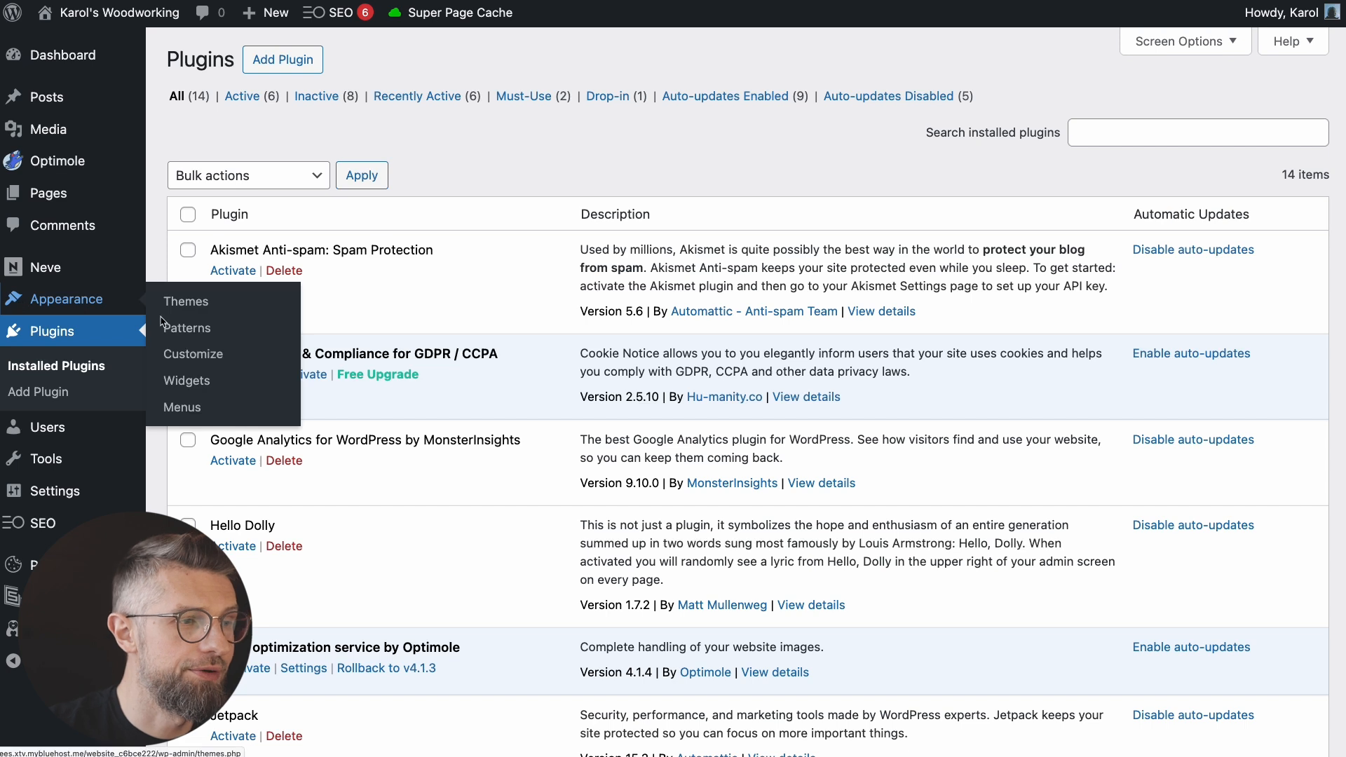
click(199, 412)
scroll(345, 386, down, 2)
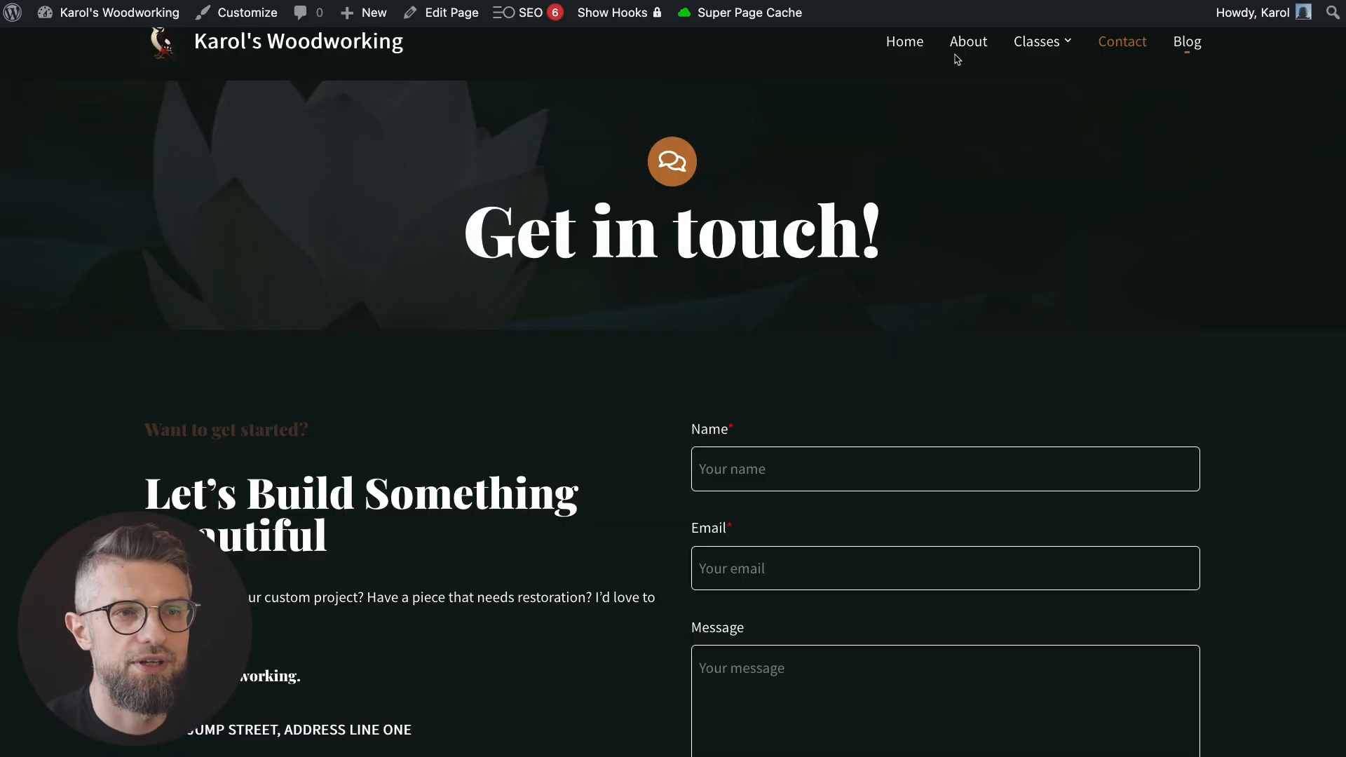
scroll(899, 130, up, 1)
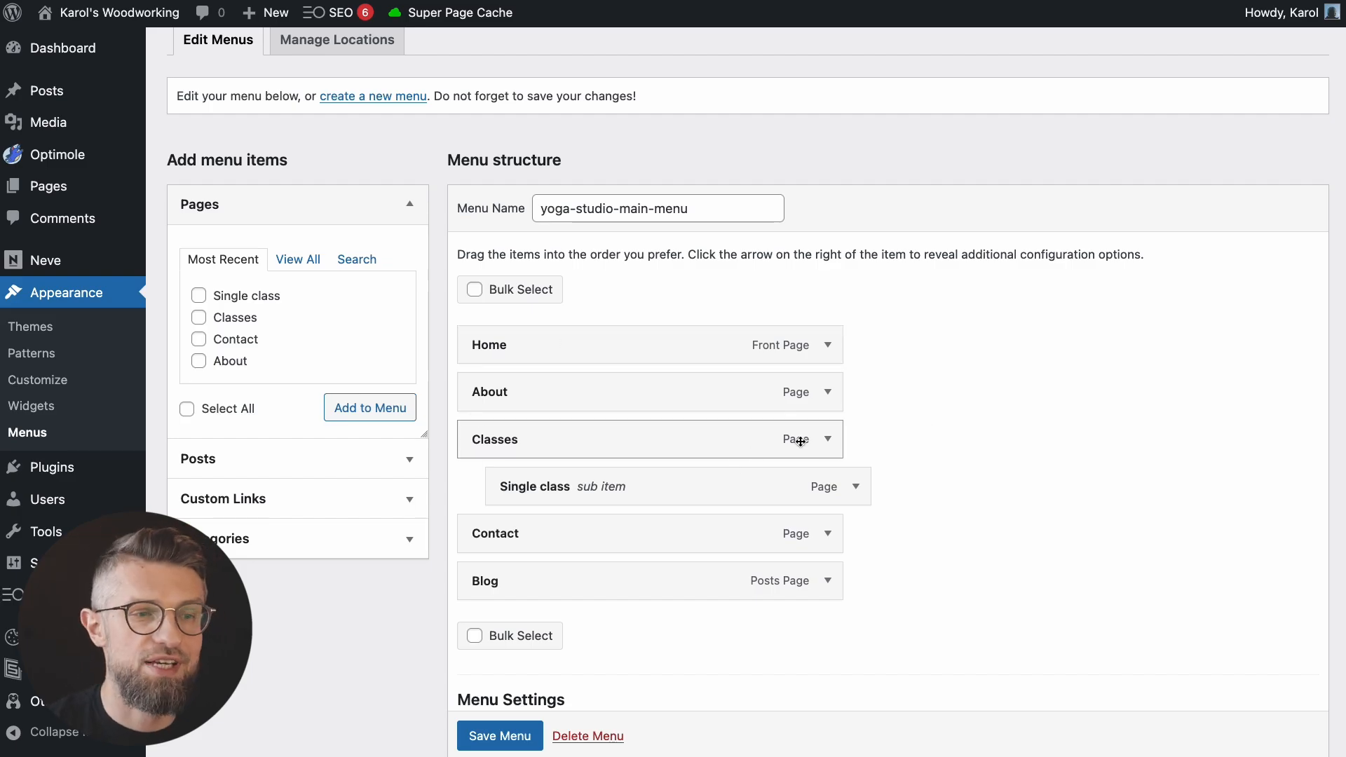
Step: Remove Single class, Classes and Blog from yoga-studio-main-menu and save the menu
click(855, 487)
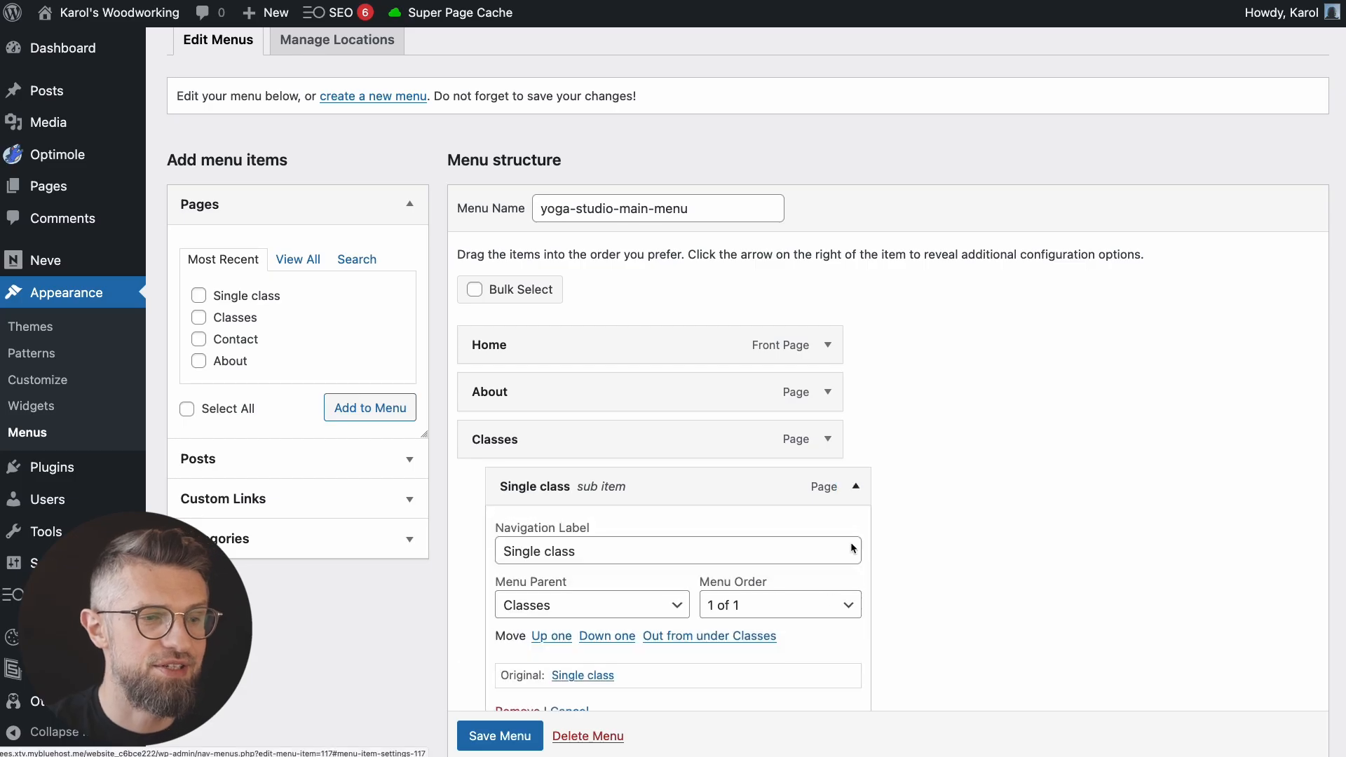
scroll(483, 688, down, 1)
click(484, 688)
click(833, 416)
click(484, 638)
click(835, 464)
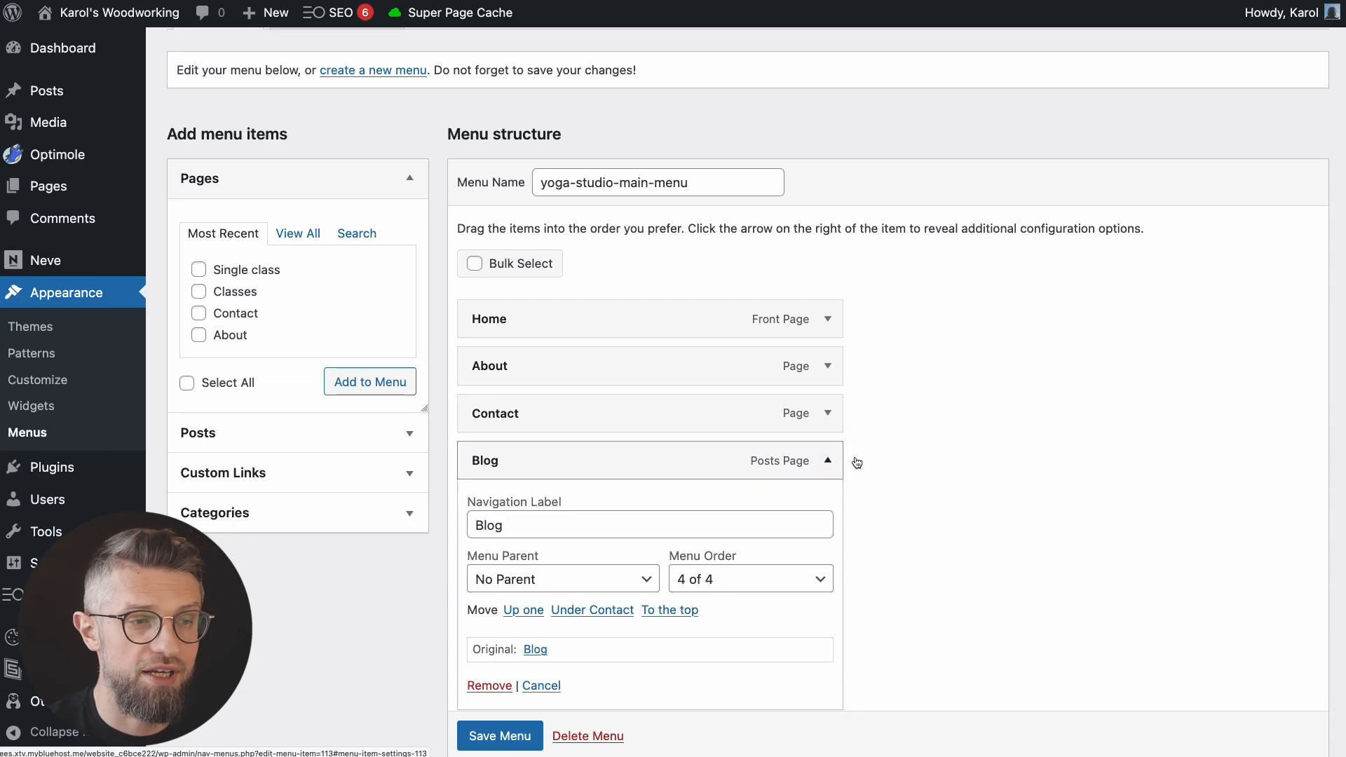
click(483, 686)
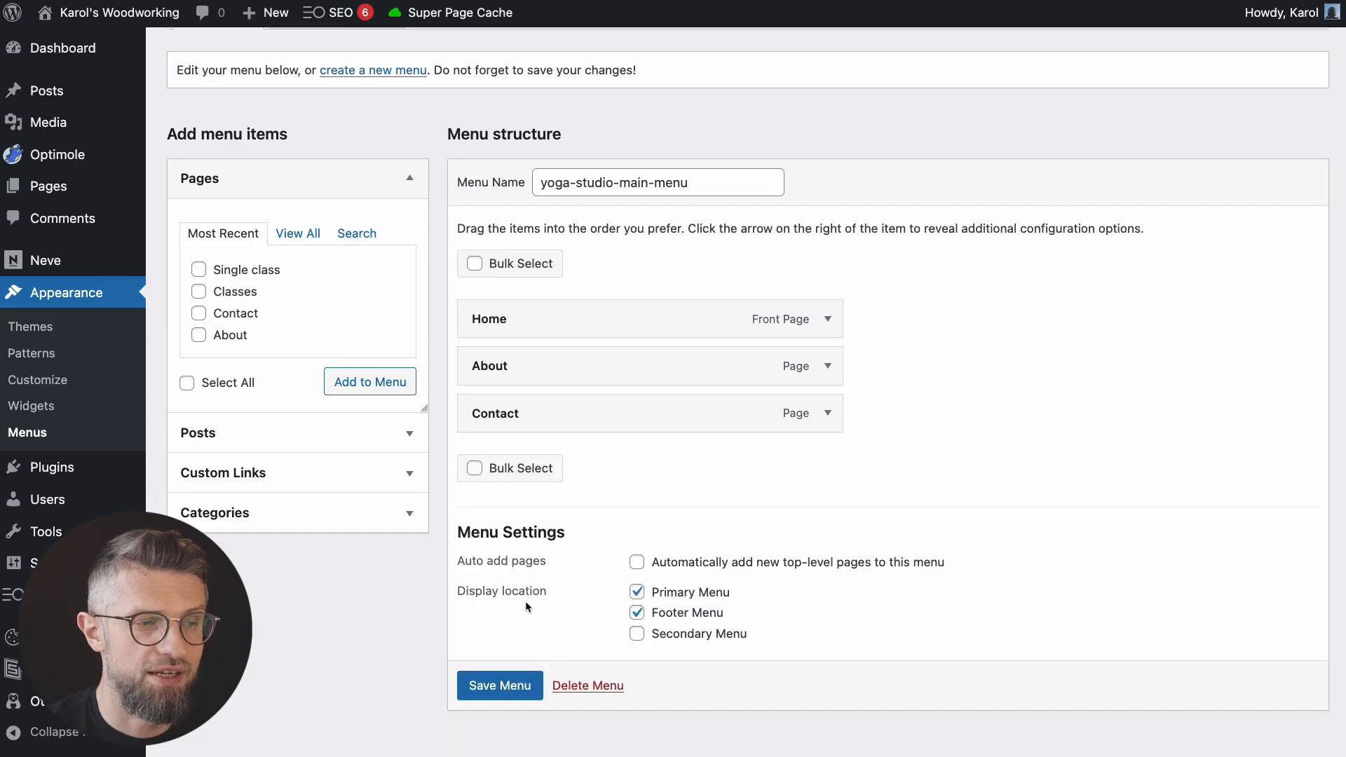
click(498, 688)
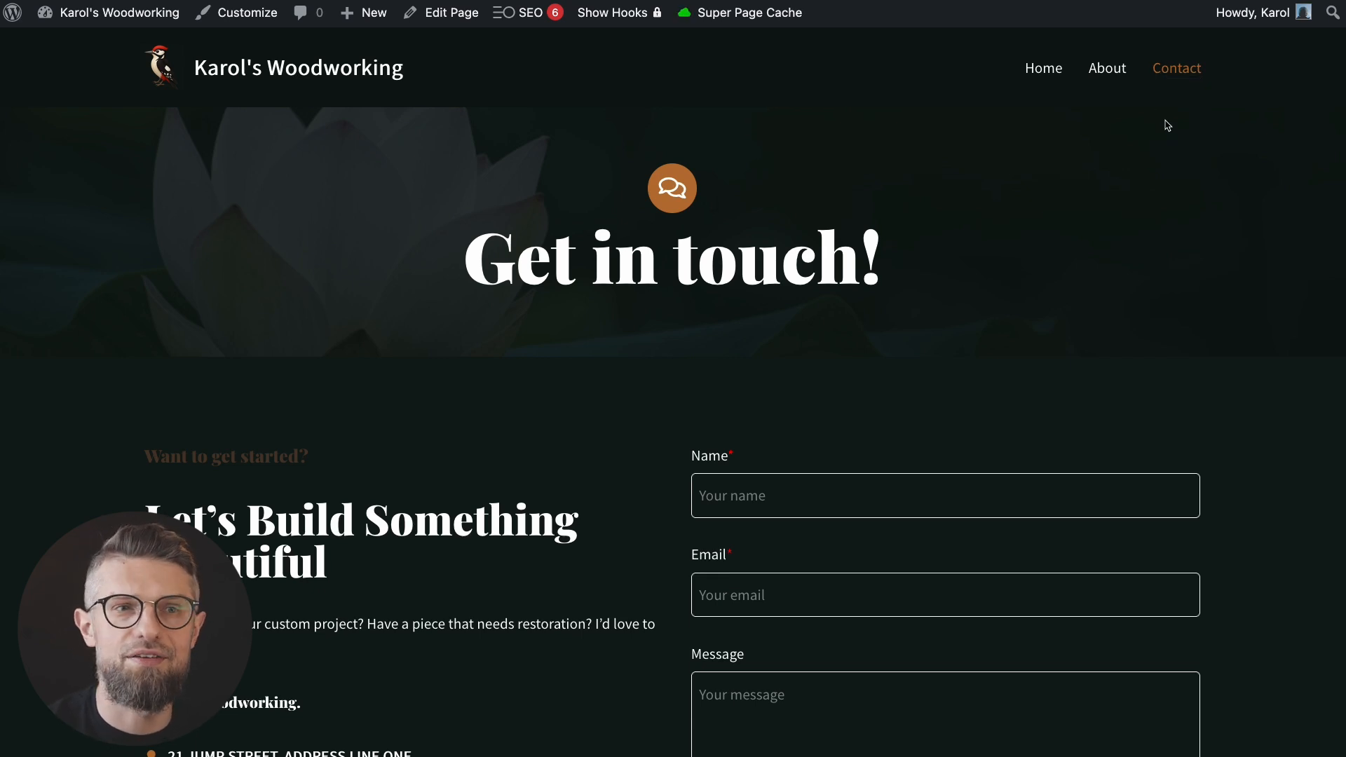
Step: Visit About, Contact and Home from the live site's menu, then browse the Home page's workshop gallery
click(1106, 66)
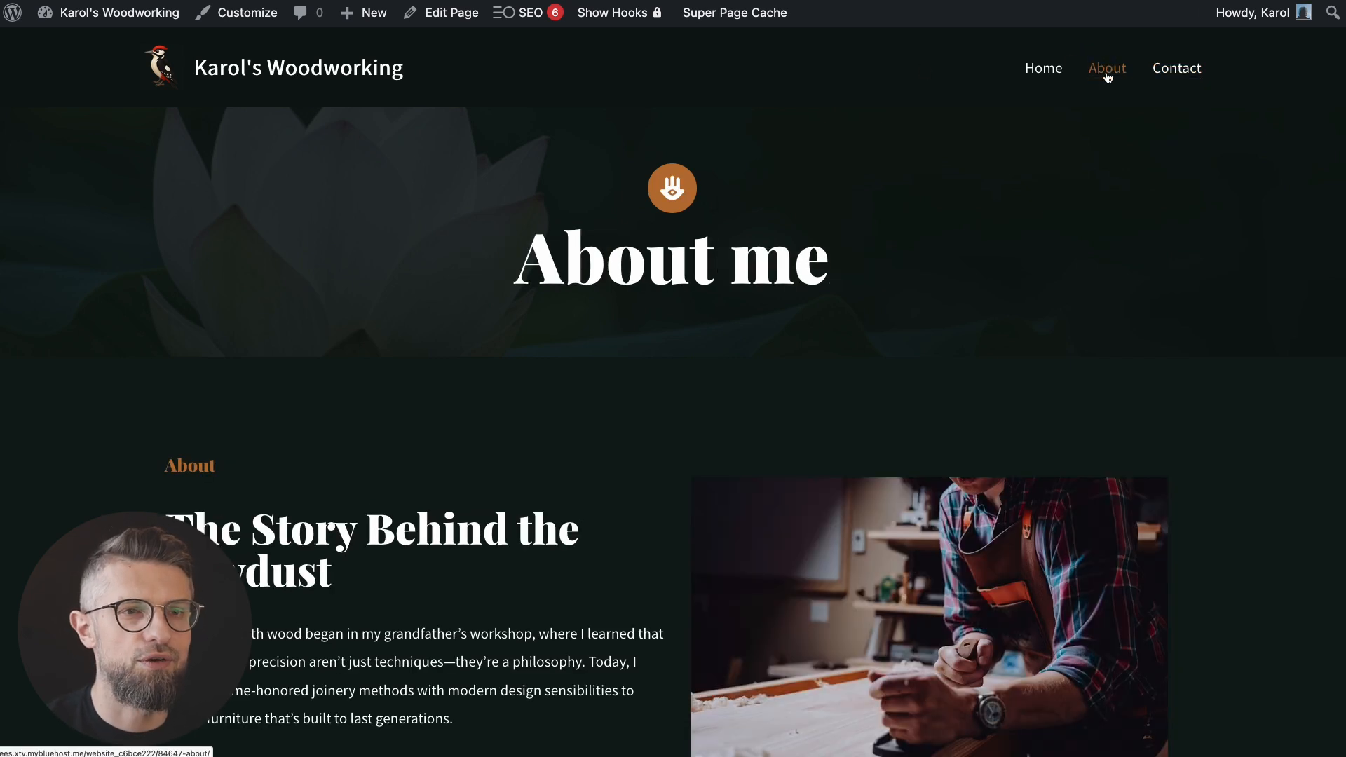
click(1184, 78)
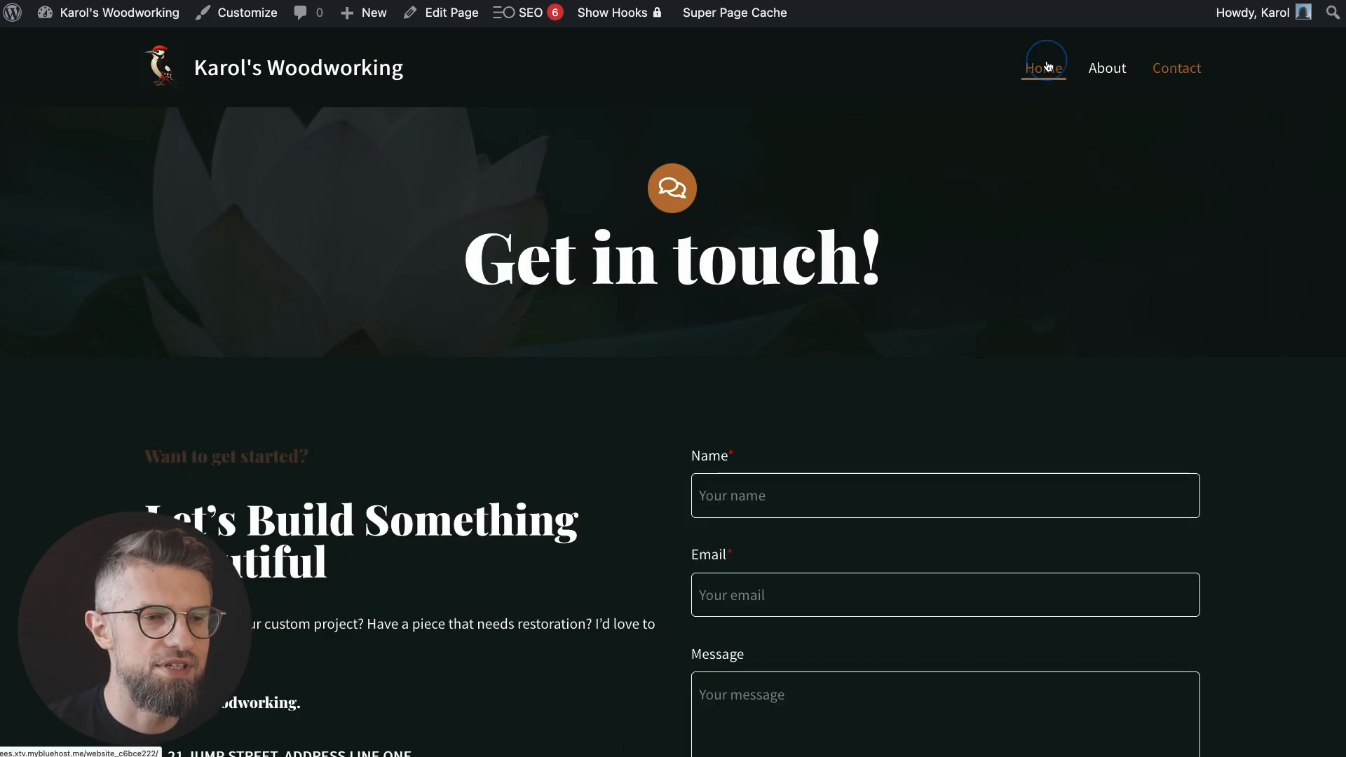
click(1044, 76)
scroll(387, 382, down, 10)
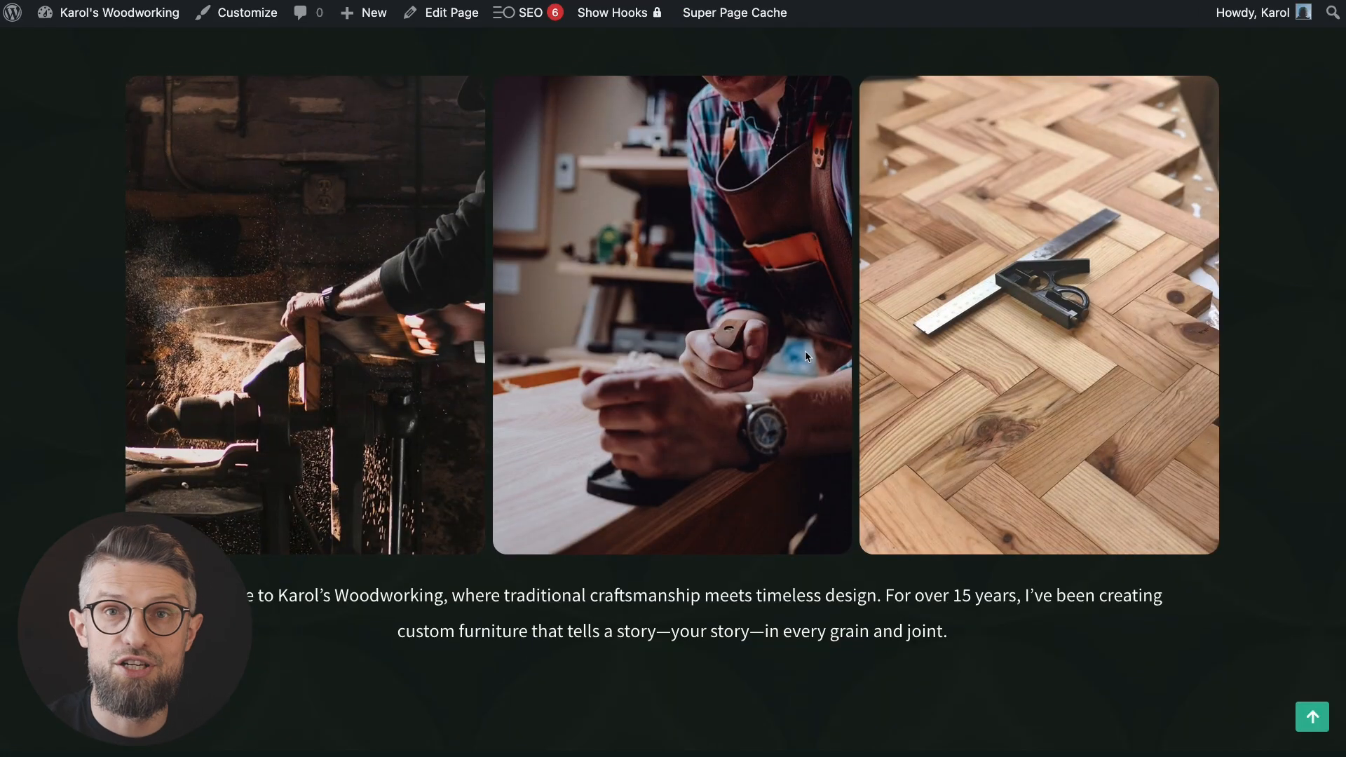
scroll(979, 463, up, 6)
scroll(979, 462, down, 15)
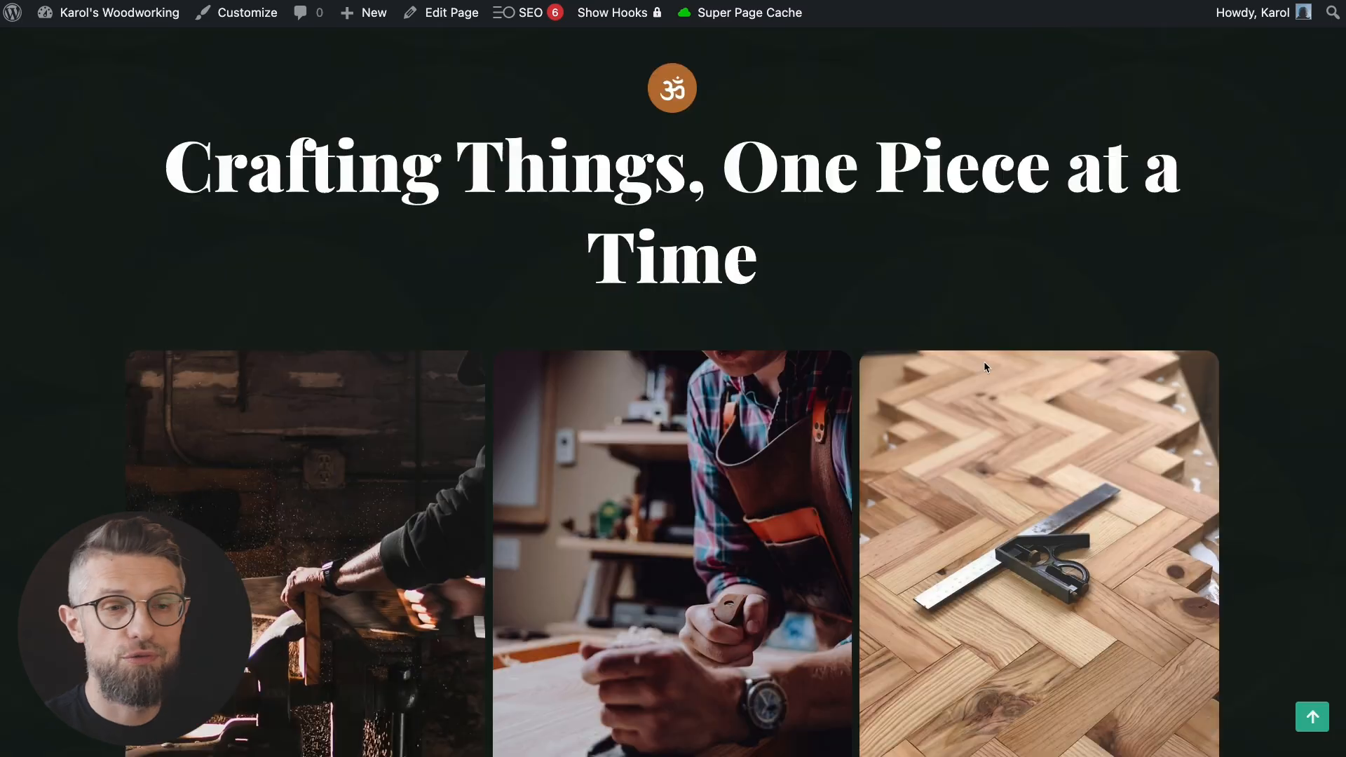
scroll(1030, 405, up, 10)
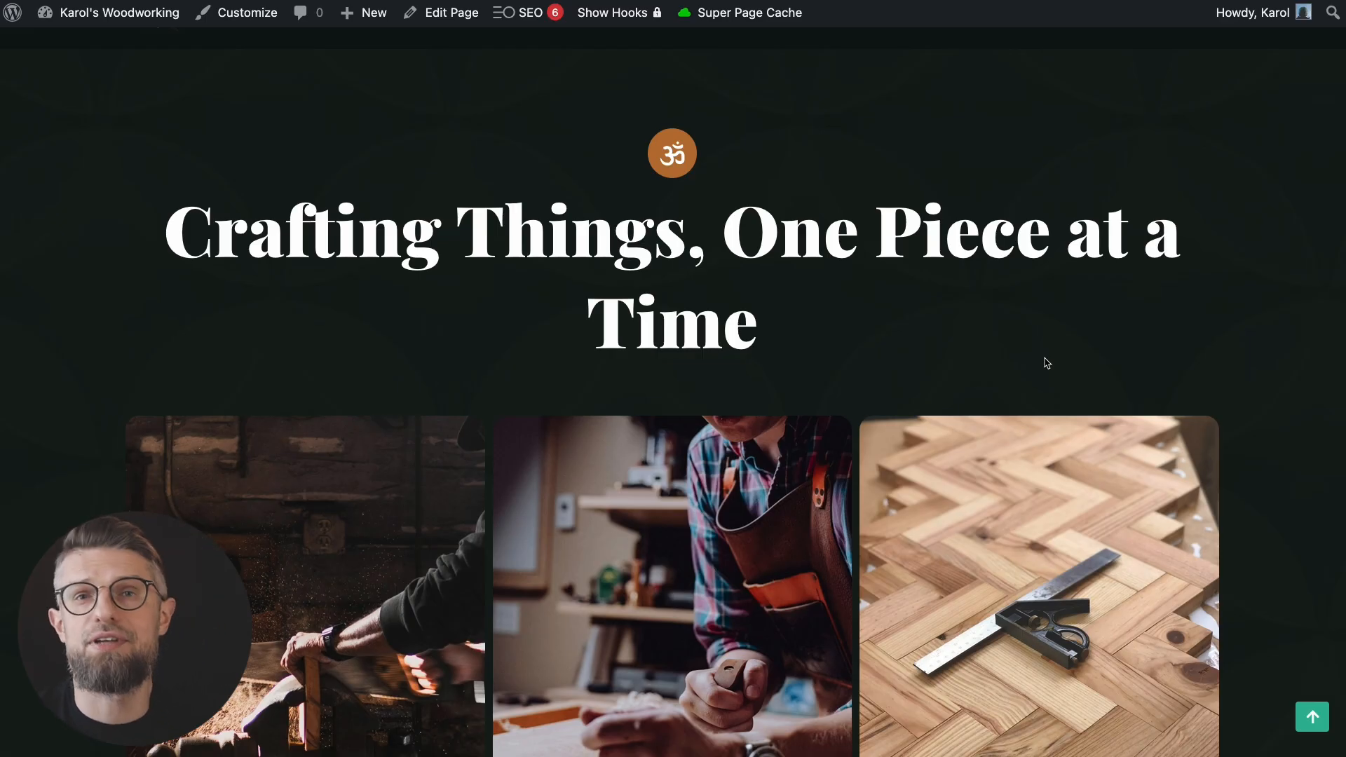
scroll(1047, 362, down, 6)
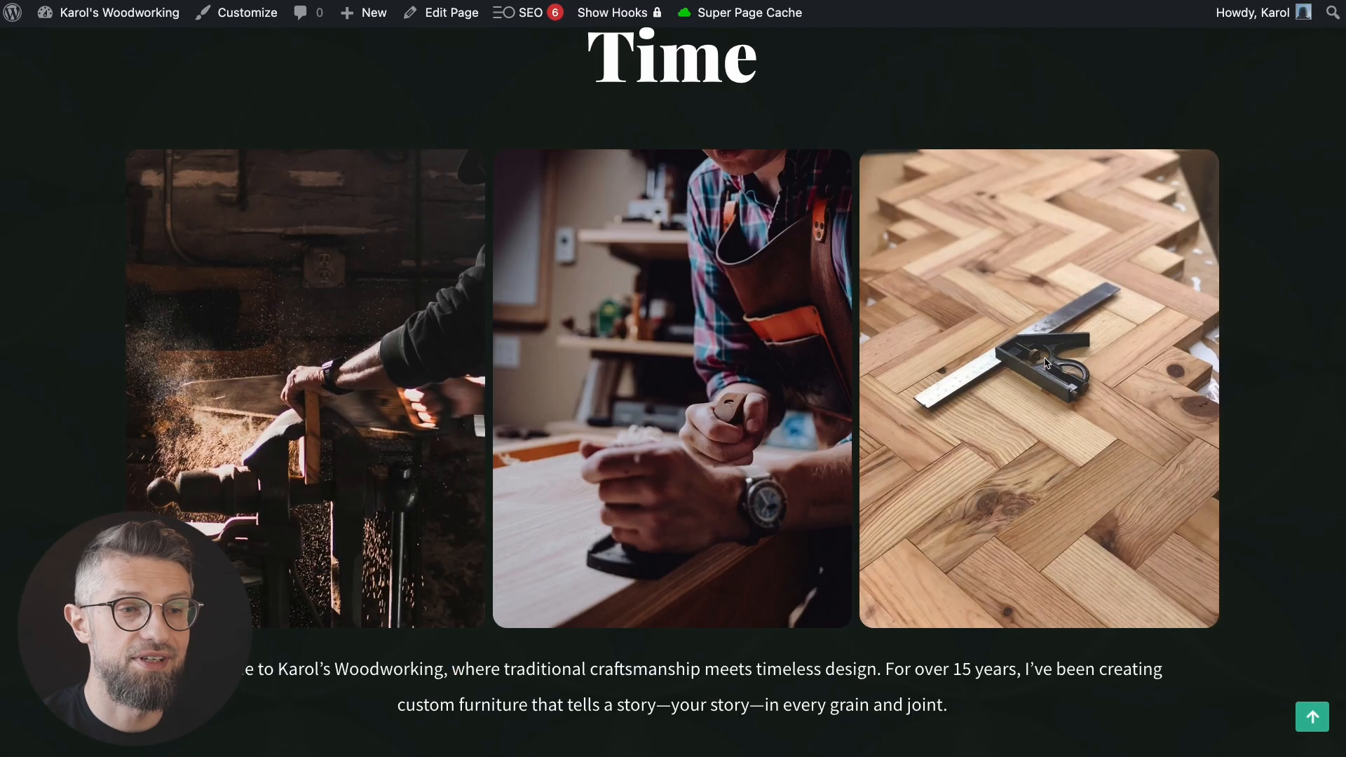